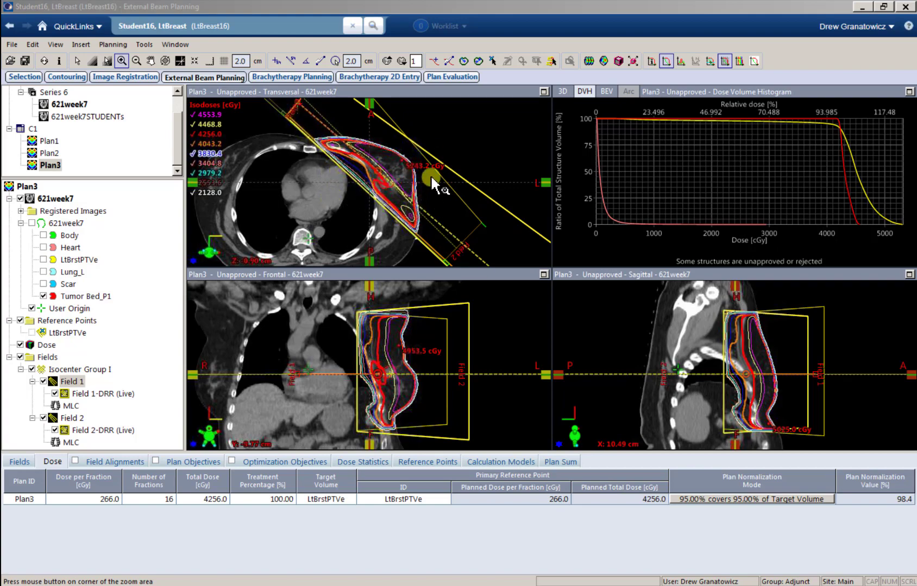
# Step: Measure a 24.09 cm distance from the chest wall on the enlarged transversal slice
pyautogui.click(543, 92)
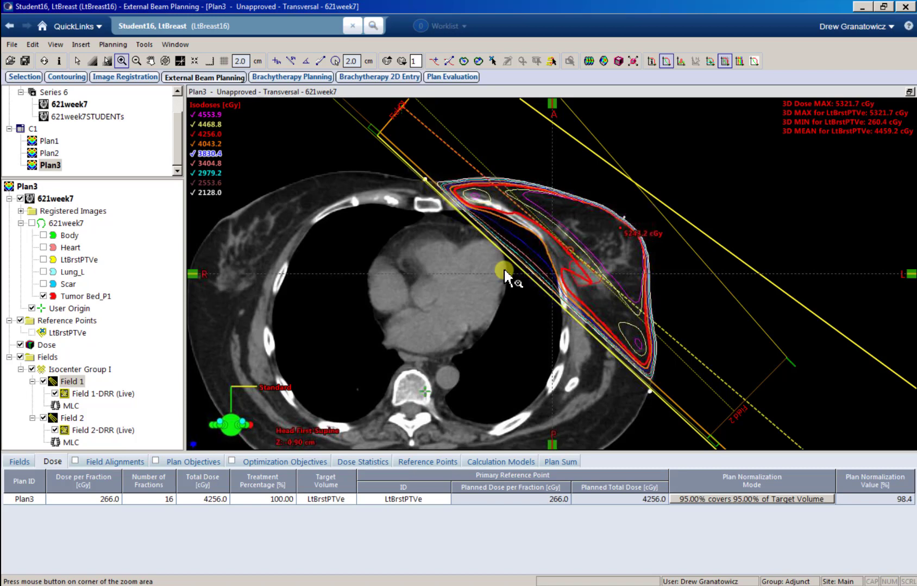
pyautogui.click(290, 60)
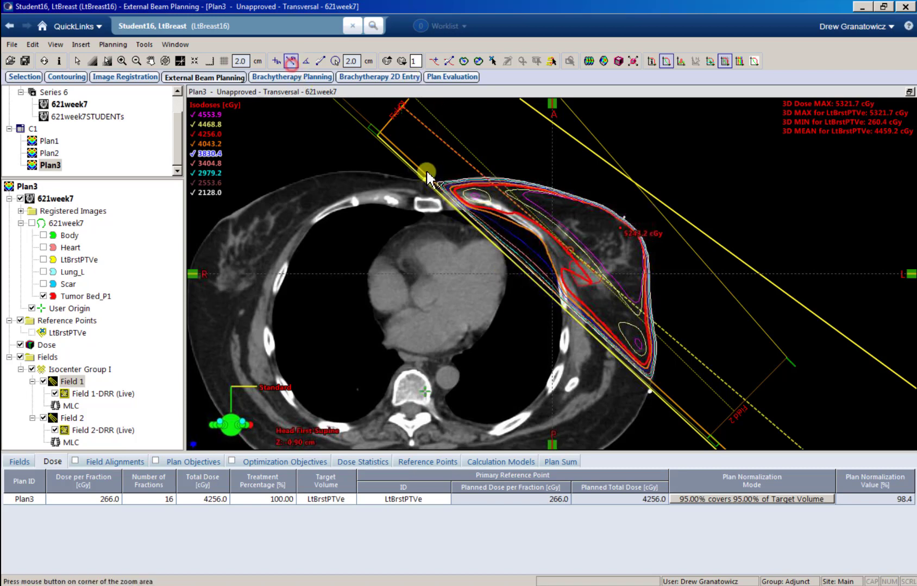
pyautogui.moveTo(439, 187); pyautogui.dragTo(737, 369)
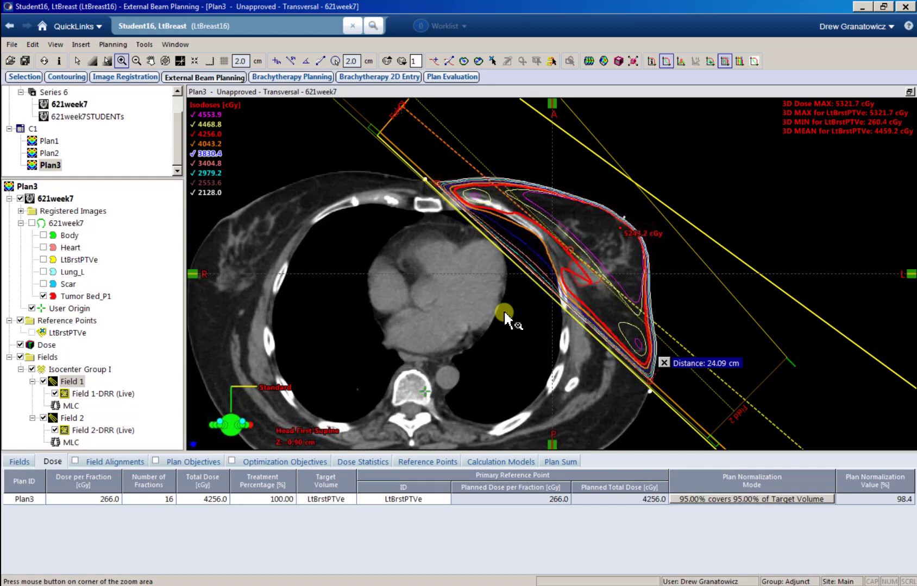
# Step: Show the LtBrstPTVe contour, remove the measurement label, and restore the four-view layout
pyautogui.click(42, 260)
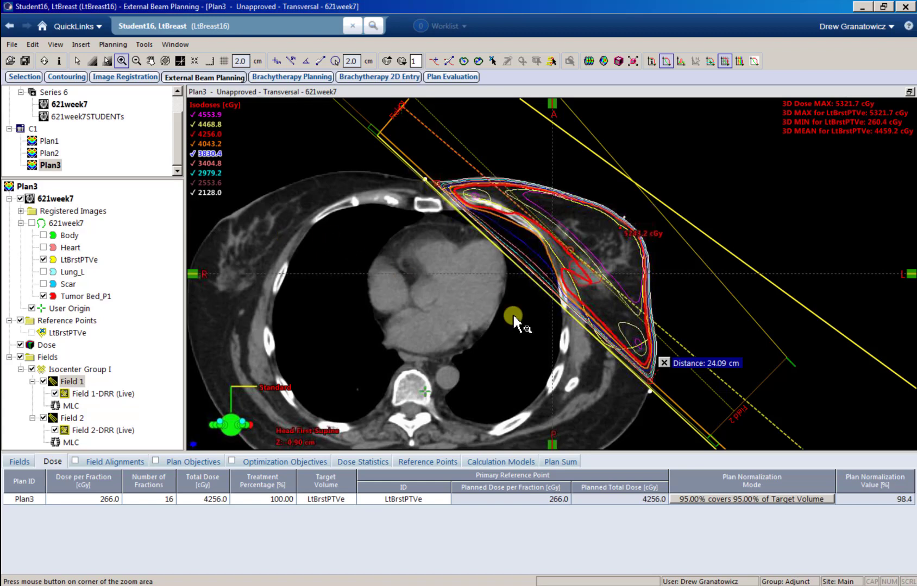
pyautogui.click(663, 363)
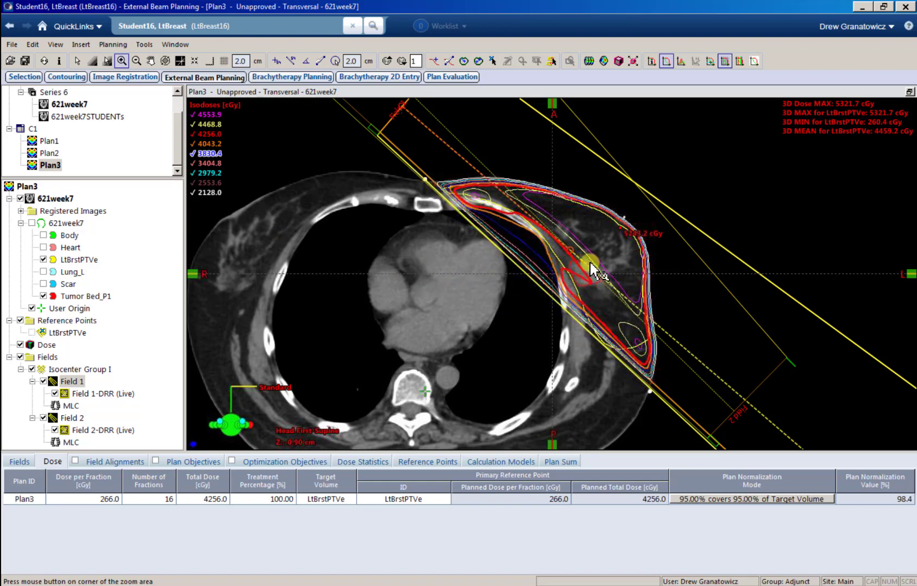
pyautogui.click(909, 91)
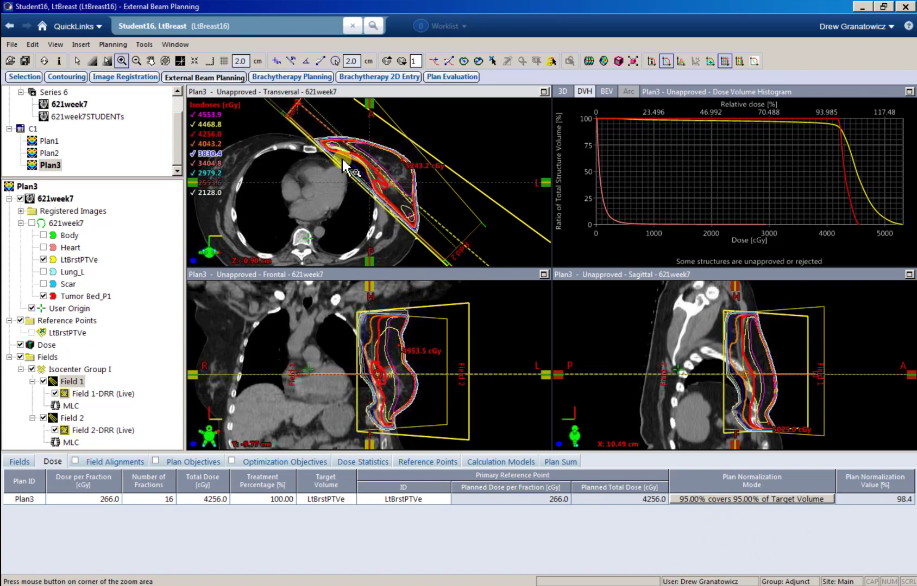
# Step: Hide the DVH panel, show Field 1's beam's-eye view in the 3D panel, and select Field 1
pyautogui.rightClick(616, 173)
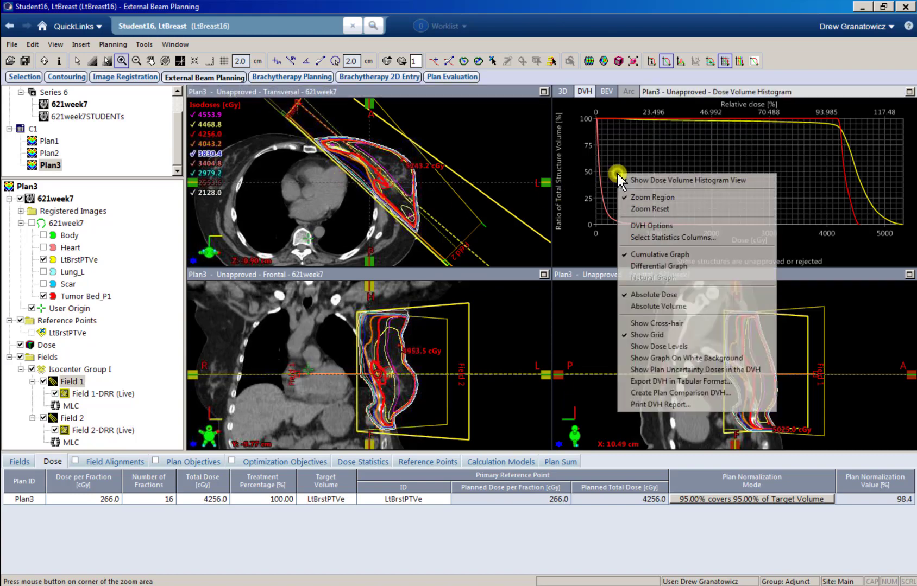
pyautogui.click(674, 184)
pyautogui.rightClick(660, 186)
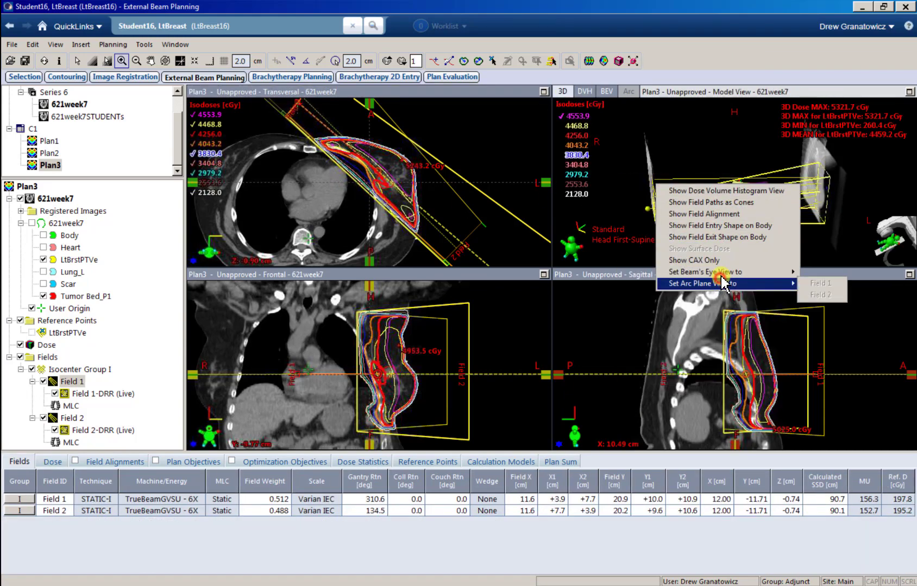
pyautogui.moveTo(788, 267)
pyautogui.click(819, 272)
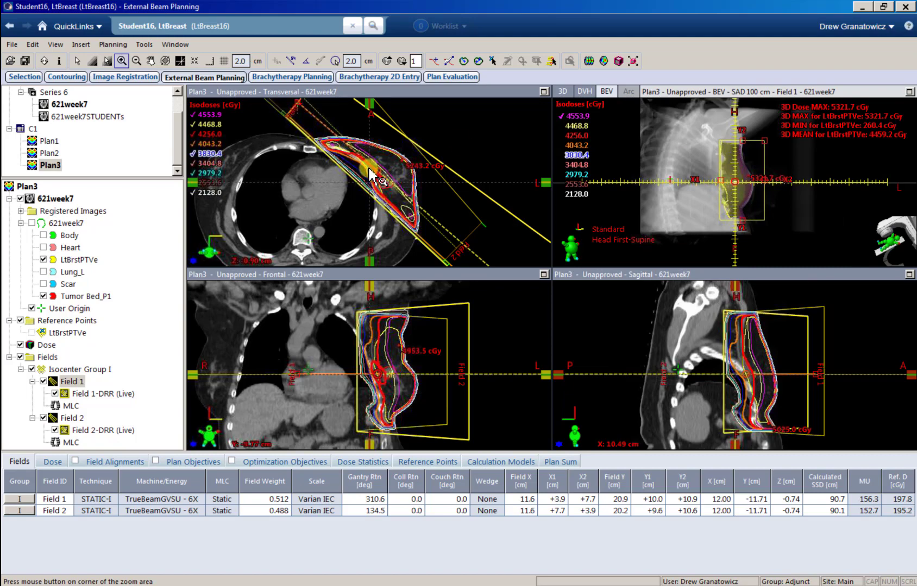
pyautogui.click(136, 329)
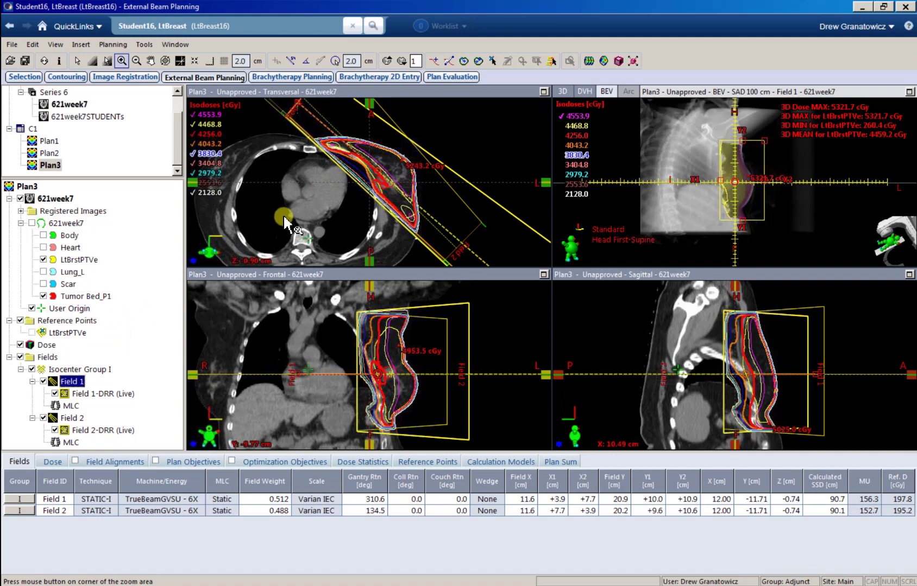
pyautogui.click(69, 387)
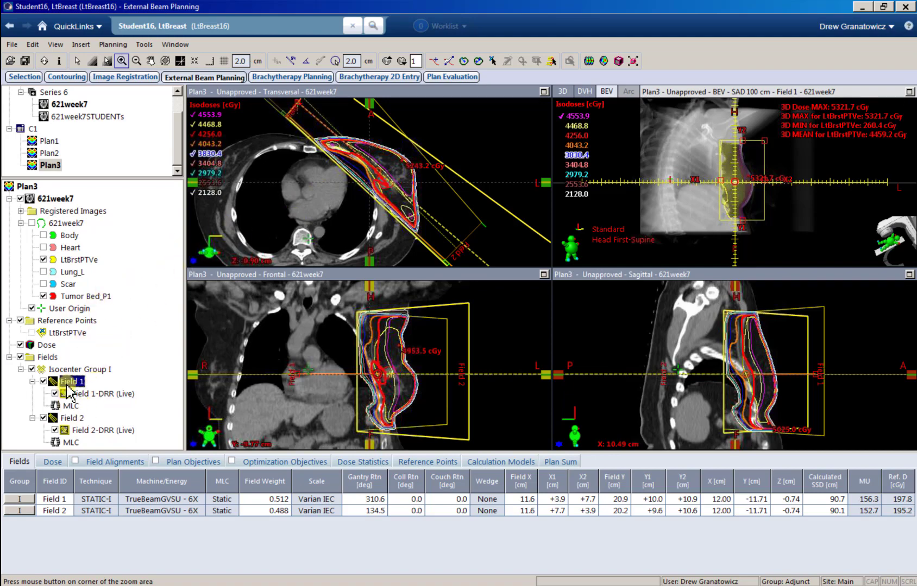
# Step: Add a New Irregular Surface Compensator to Field 1 with 45% penetration depth
pyautogui.rightClick(70, 387)
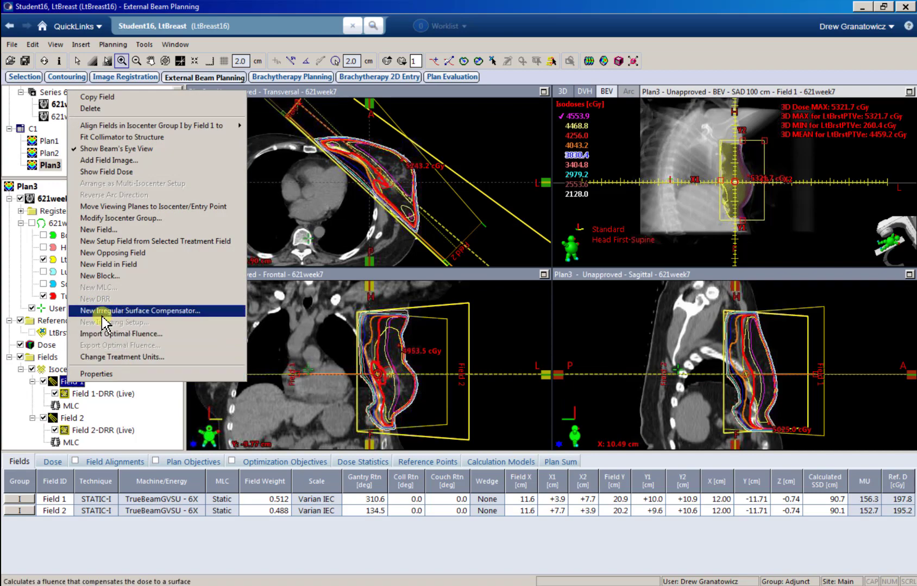
pyautogui.click(169, 314)
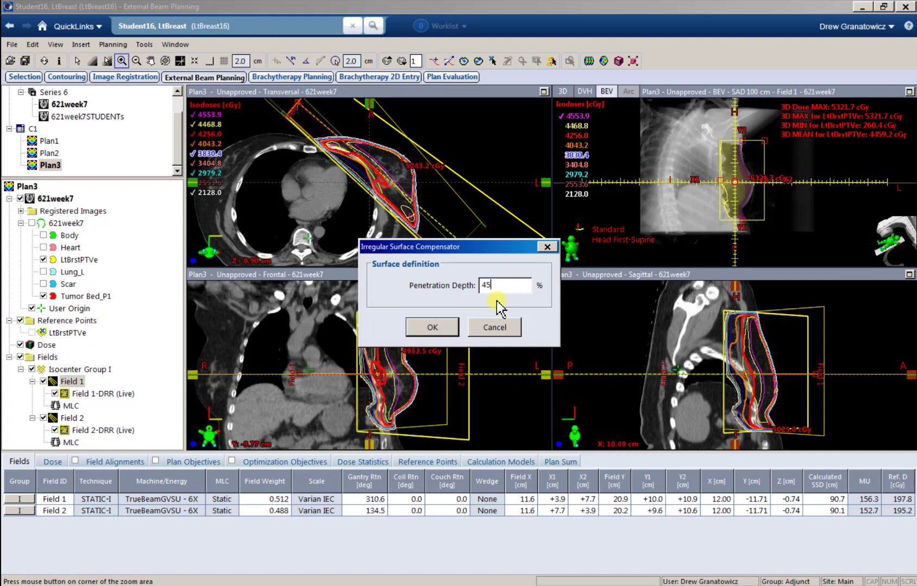
pyautogui.click(431, 326)
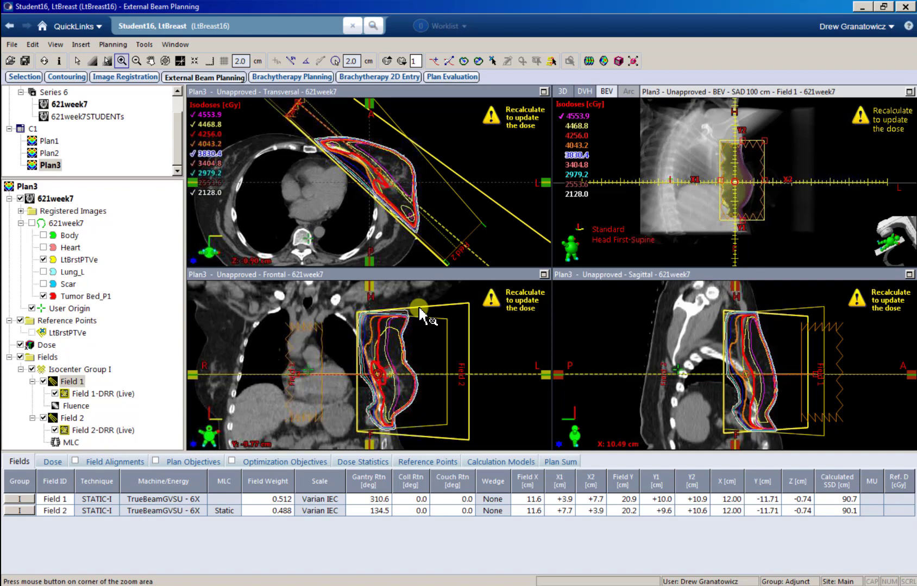
# Step: Add a New Irregular Surface Compensator to Field 2, typing 45% penetration depth
pyautogui.rightClick(76, 418)
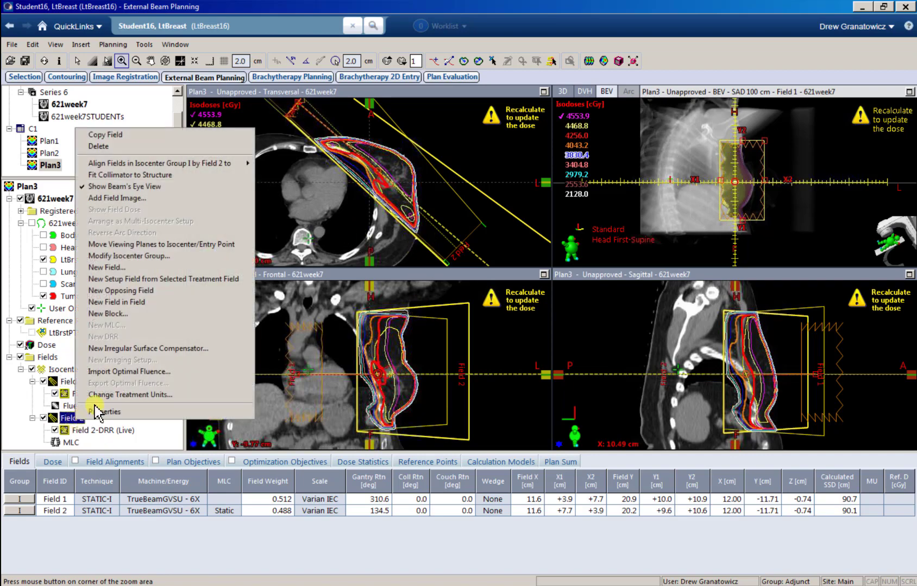
pyautogui.click(129, 348)
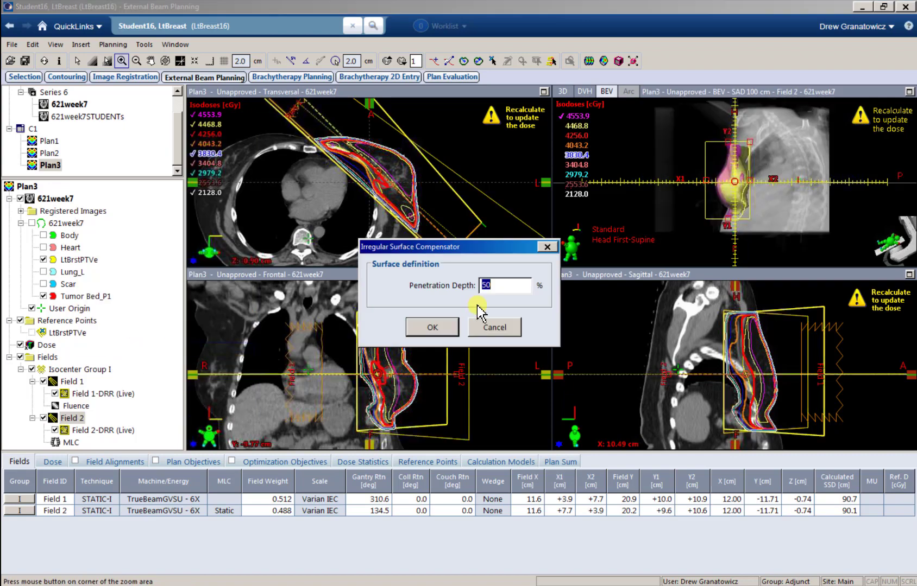
pyautogui.write('45')
pyautogui.click(444, 327)
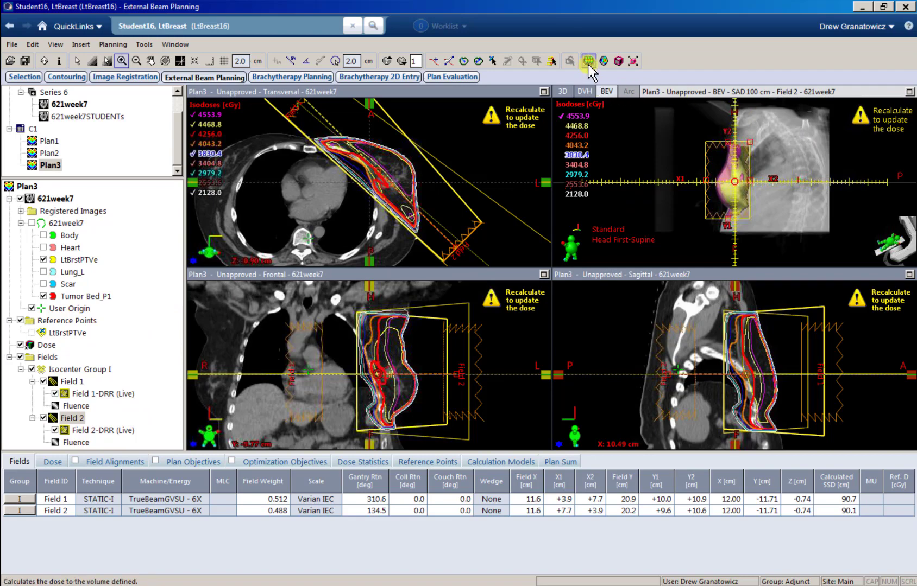
# Step: Show the 2128.0 cGy isodose in a zoomed beam's-eye view without structures, then select Field 1's fluence
pyautogui.click(909, 92)
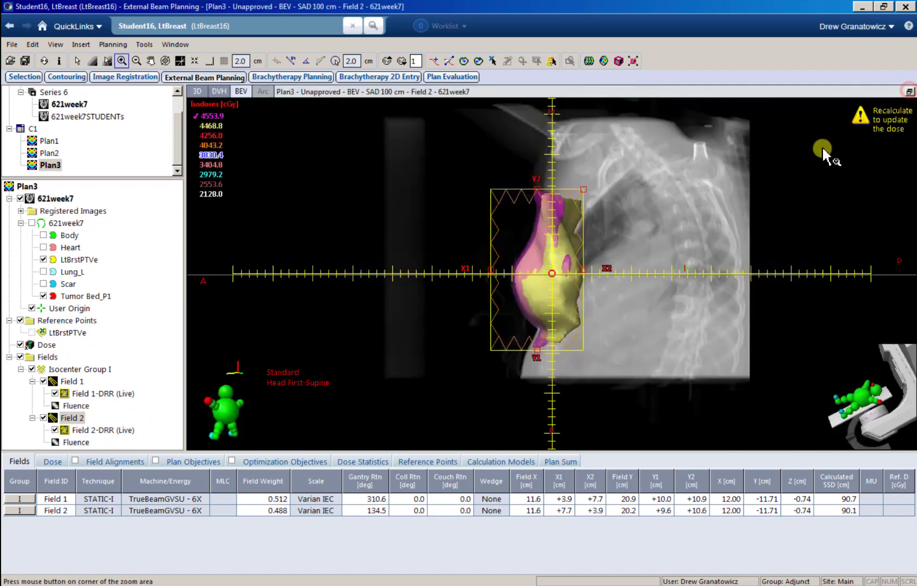
pyautogui.click(194, 194)
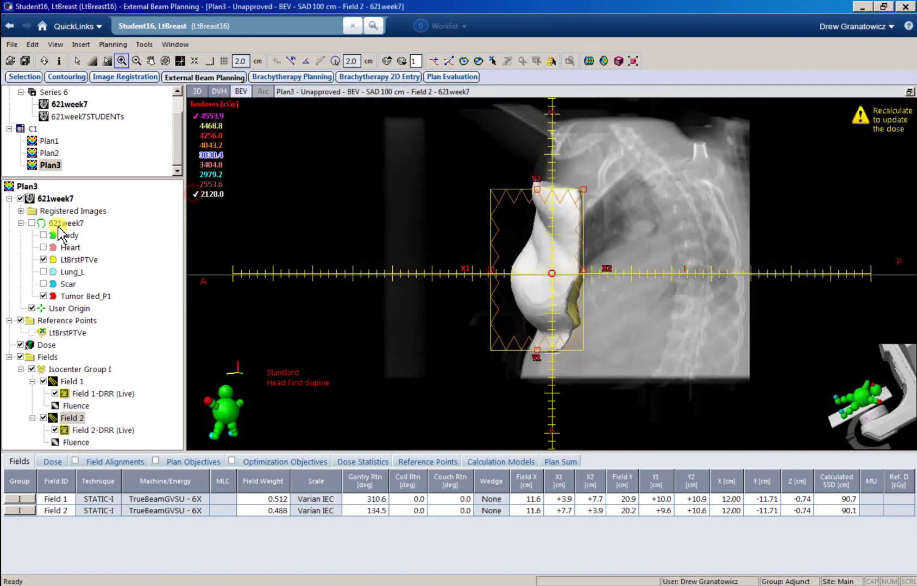
pyautogui.click(31, 223)
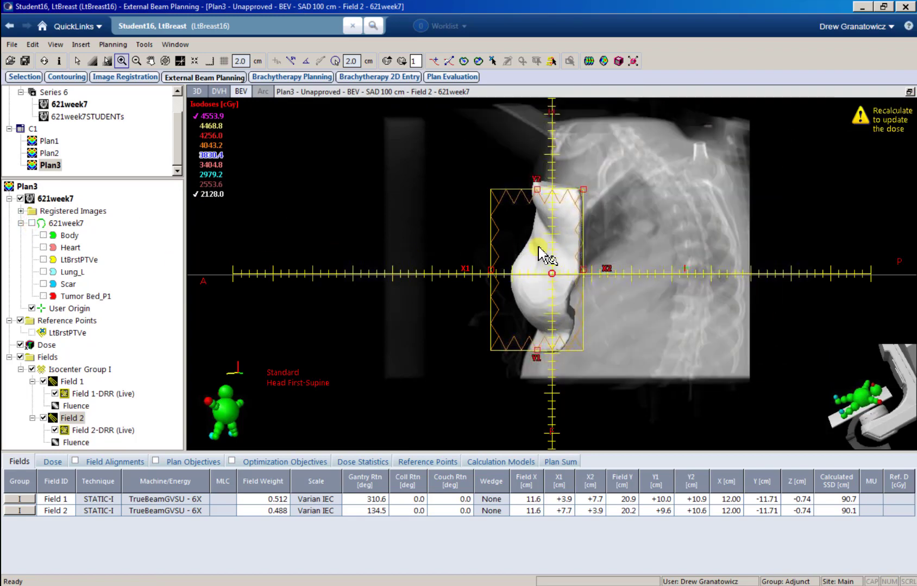
pyautogui.scroll(3, 551, 314)
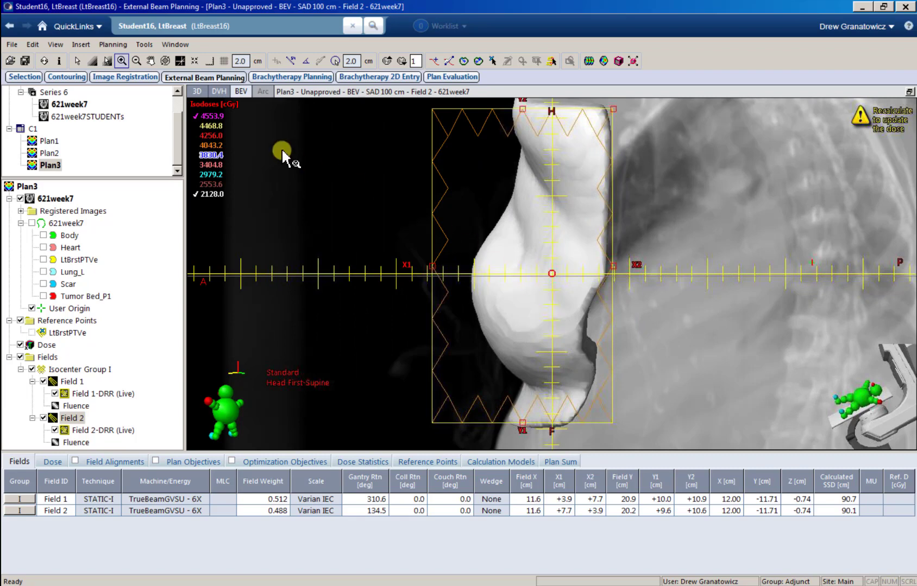
pyautogui.click(910, 91)
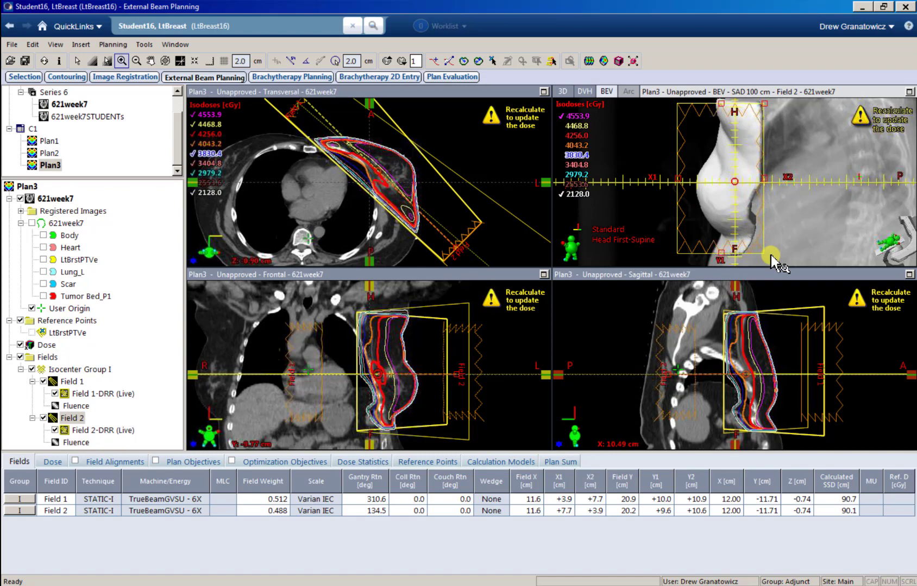
pyautogui.click(75, 406)
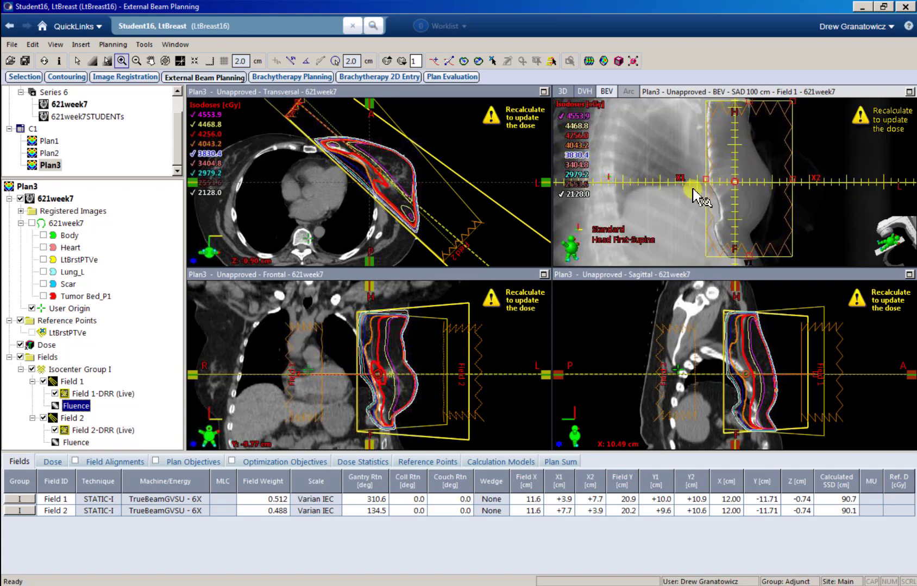
# Step: Open Field 1's fluence in the Fluence Editor over a maximized beam's-eye view
pyautogui.click(909, 92)
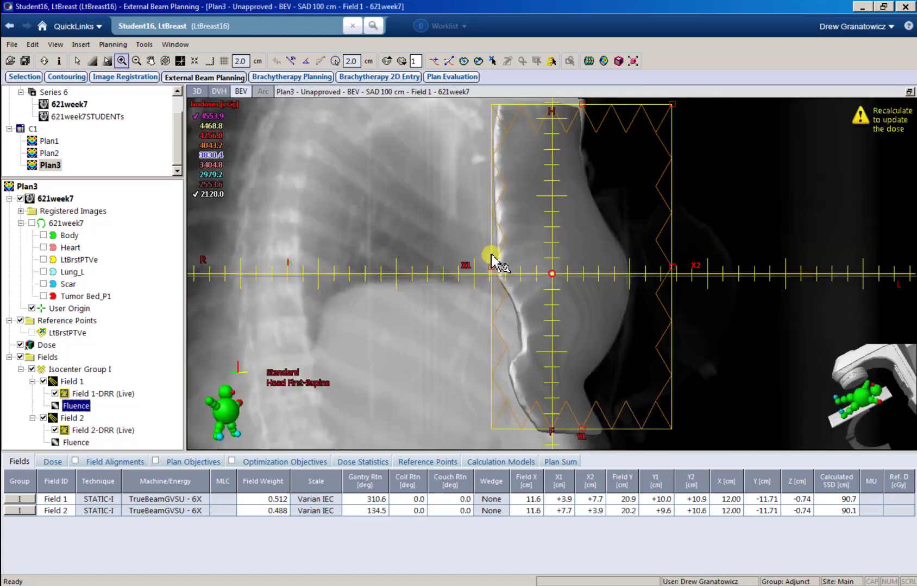
pyautogui.rightClick(74, 410)
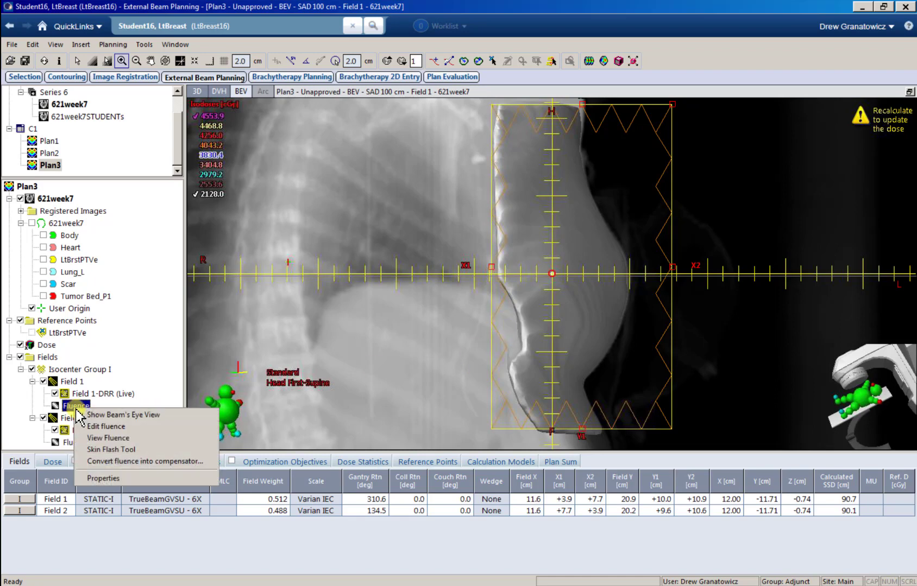
pyautogui.click(114, 438)
pyautogui.rightClick(80, 408)
pyautogui.click(125, 348)
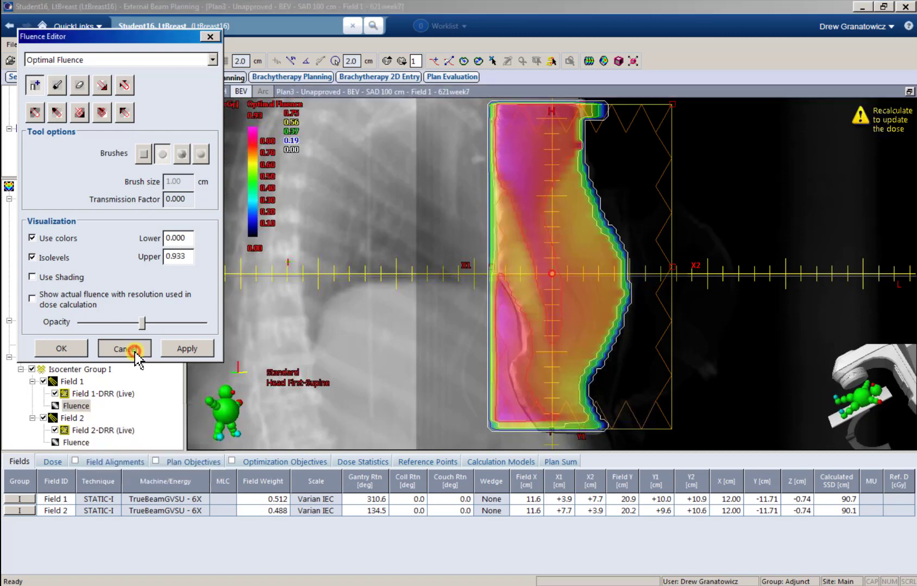
pyautogui.rightClick(79, 407)
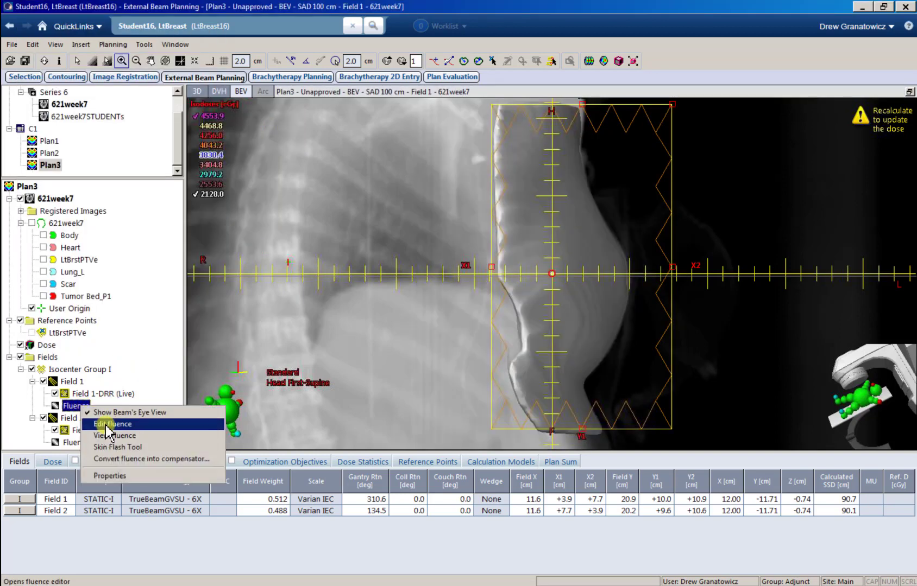
pyautogui.click(106, 435)
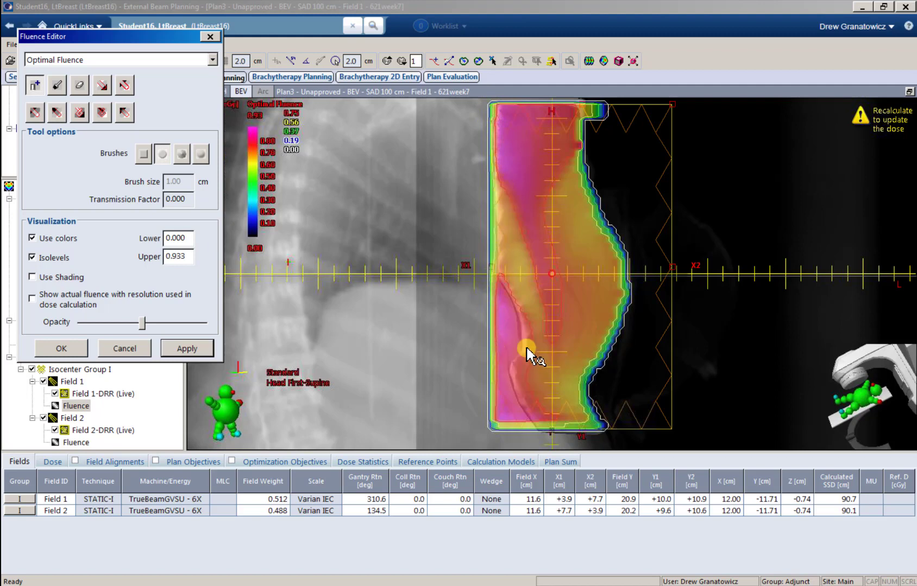
pyautogui.moveTo(526, 347)
pyautogui.mouseDown()
pyautogui.moveTo(603, 344)
pyautogui.moveTo(503, 318)
pyautogui.moveTo(536, 318)
pyautogui.mouseUp()
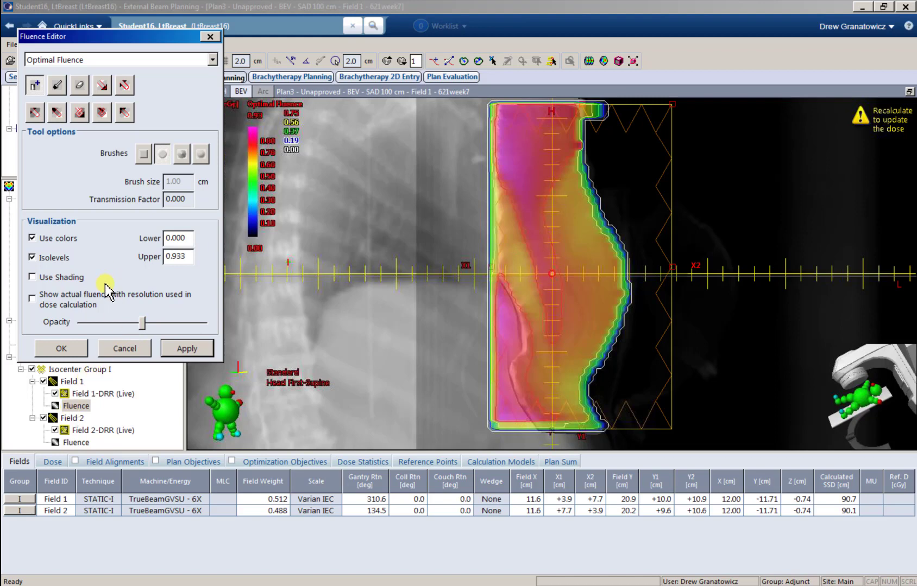
# Step: Make the fluence overlay more transparent, choose the Eraser, and erase along Field 1's left edge
pyautogui.moveTo(143, 324); pyautogui.dragTo(6, 341)
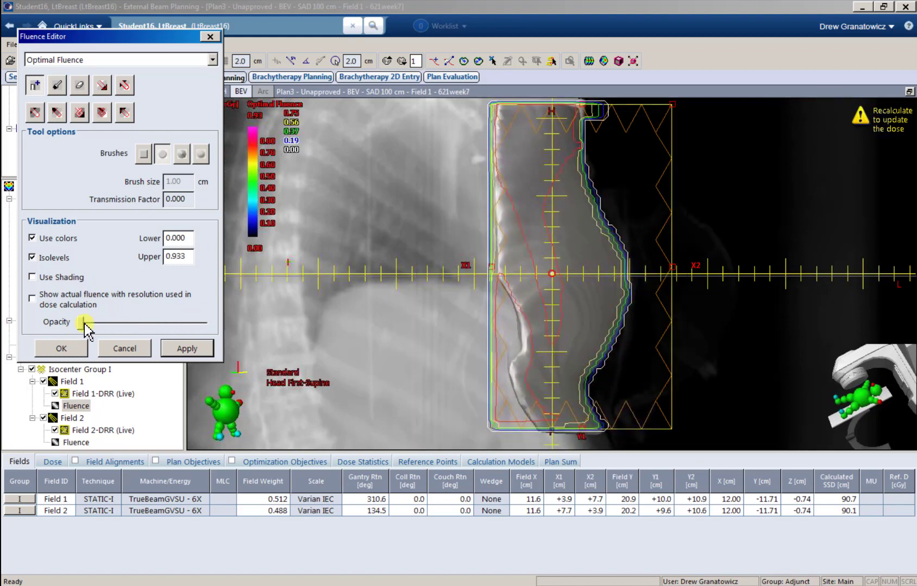
pyautogui.click(78, 87)
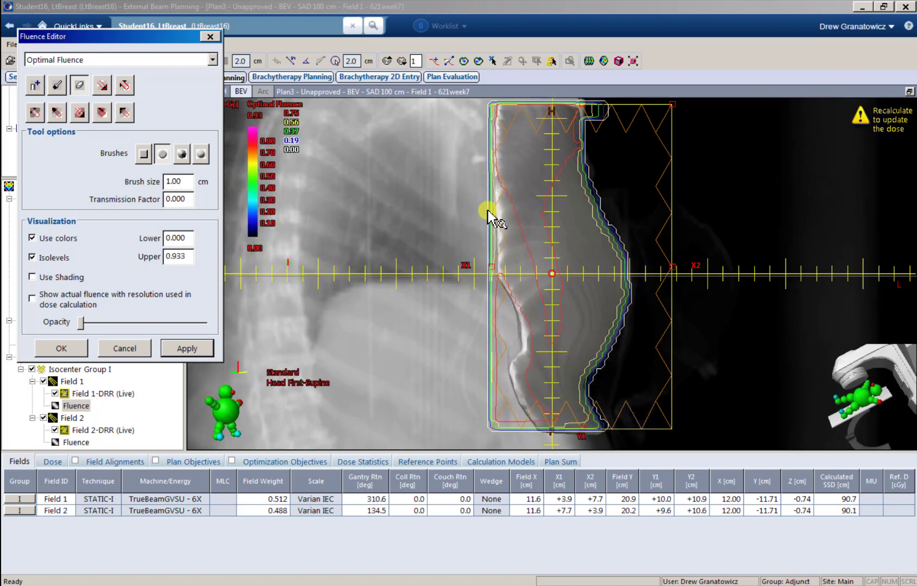
pyautogui.click(79, 86)
pyautogui.moveTo(94, 37); pyautogui.dragTo(131, 106)
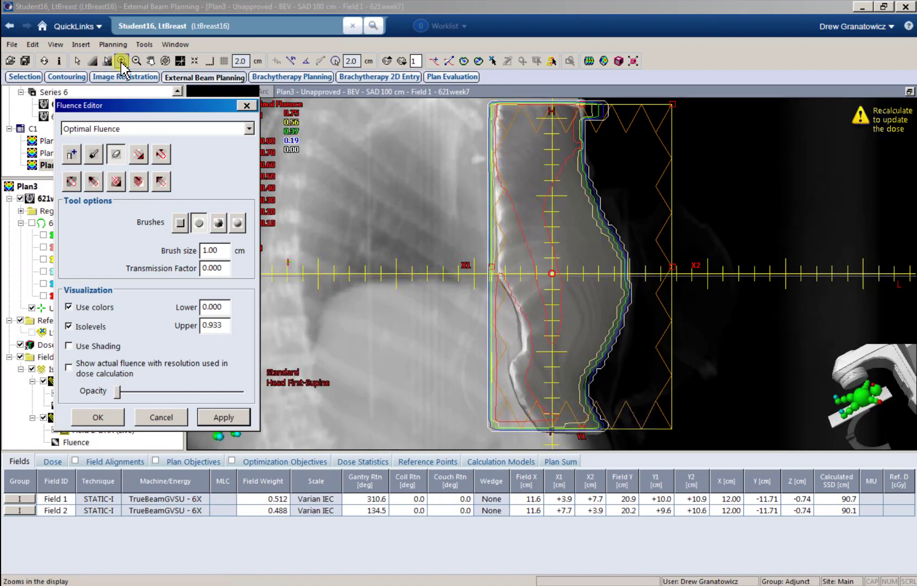
pyautogui.click(122, 63)
pyautogui.moveTo(487, 183)
pyautogui.mouseDown()
pyautogui.moveTo(487, 261)
pyautogui.moveTo(515, 343)
pyautogui.moveTo(498, 373)
pyautogui.moveTo(524, 433)
pyautogui.moveTo(491, 414)
pyautogui.moveTo(503, 436)
pyautogui.moveTo(489, 307)
pyautogui.moveTo(498, 319)
pyautogui.moveTo(491, 434)
pyautogui.moveTo(462, 346)
pyautogui.moveTo(283, 387)
pyautogui.mouseUp()
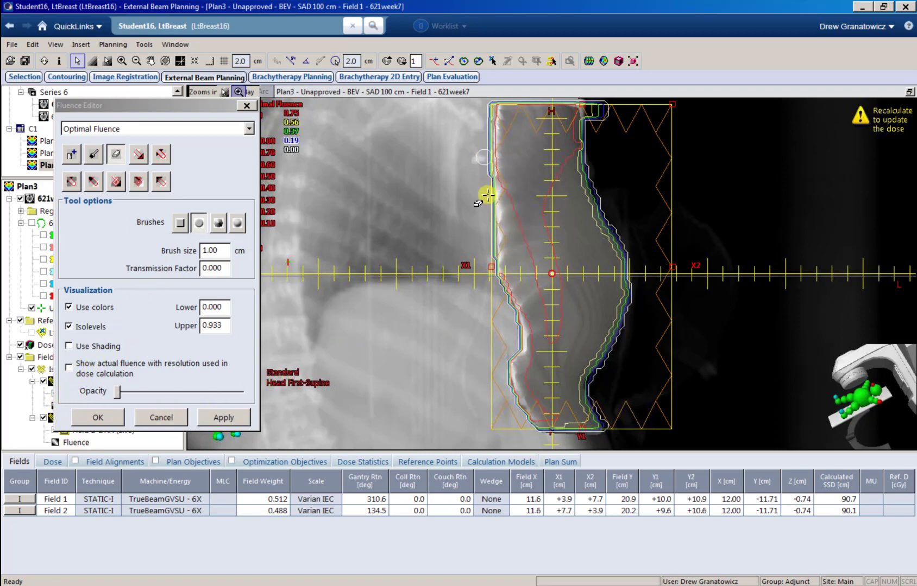
# Step: Erase more of Field 1's fluence up the left edge and along the right edge
pyautogui.moveTo(483, 243); pyautogui.dragTo(512, 331)
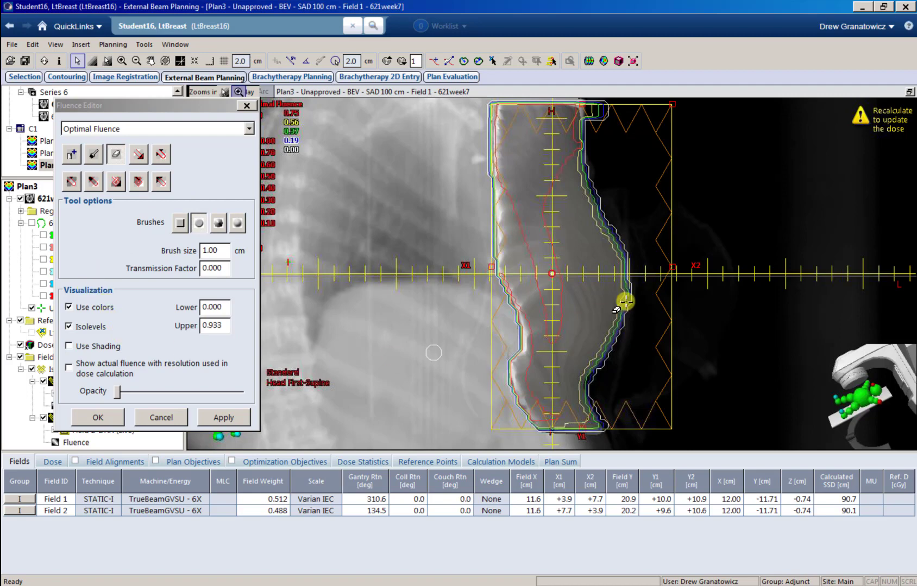
pyautogui.moveTo(625, 298); pyautogui.dragTo(647, 327)
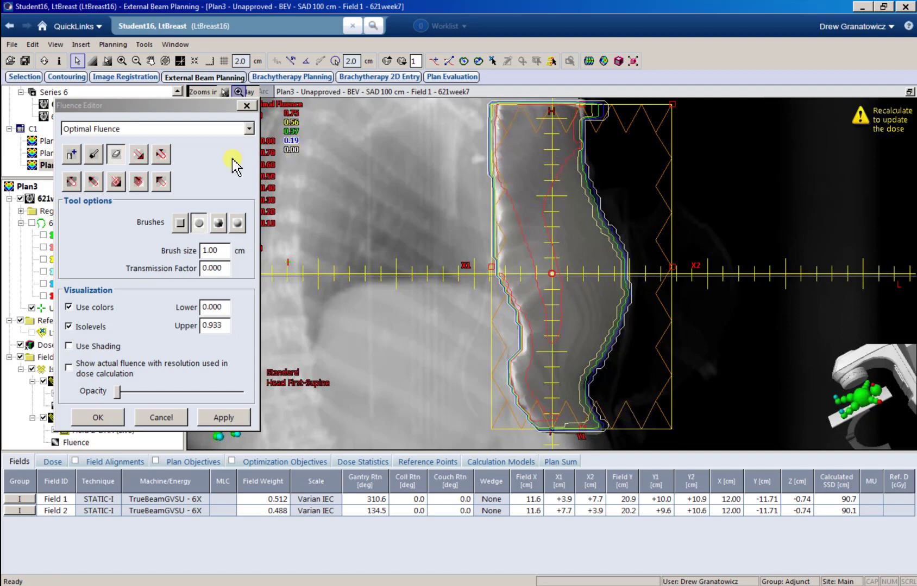
pyautogui.click(71, 155)
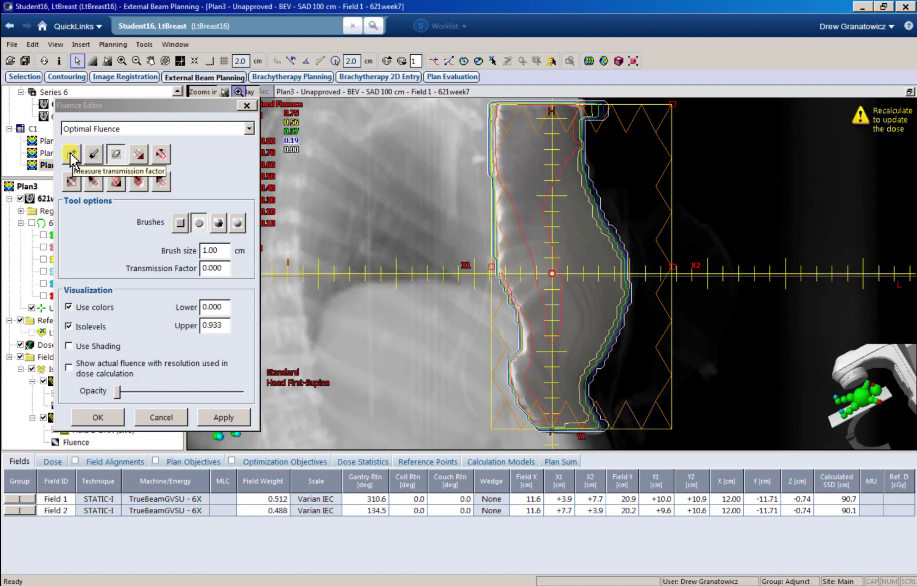
# Step: Sample the 0.697 transmission inside the field and set a 2.00 cm Set-transmission brush
pyautogui.click(71, 156)
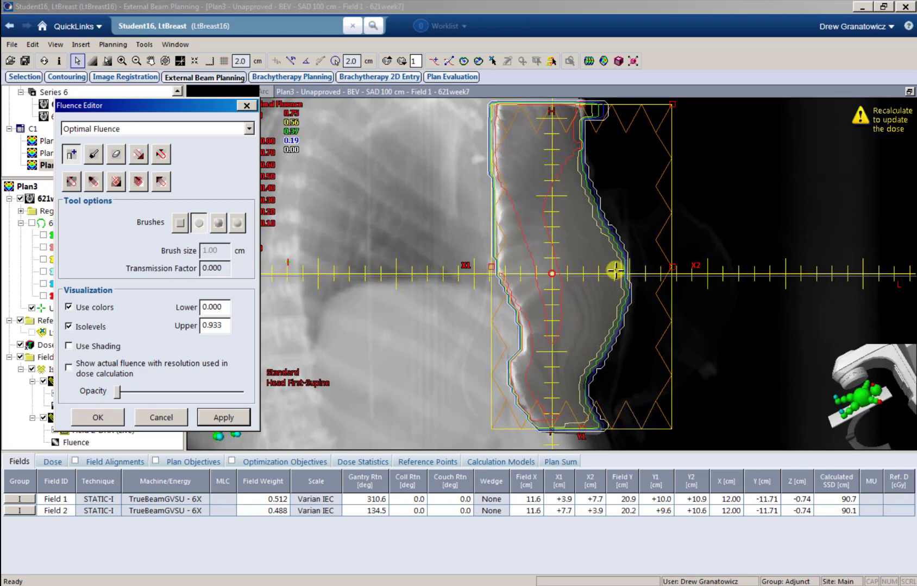
pyautogui.click(615, 270)
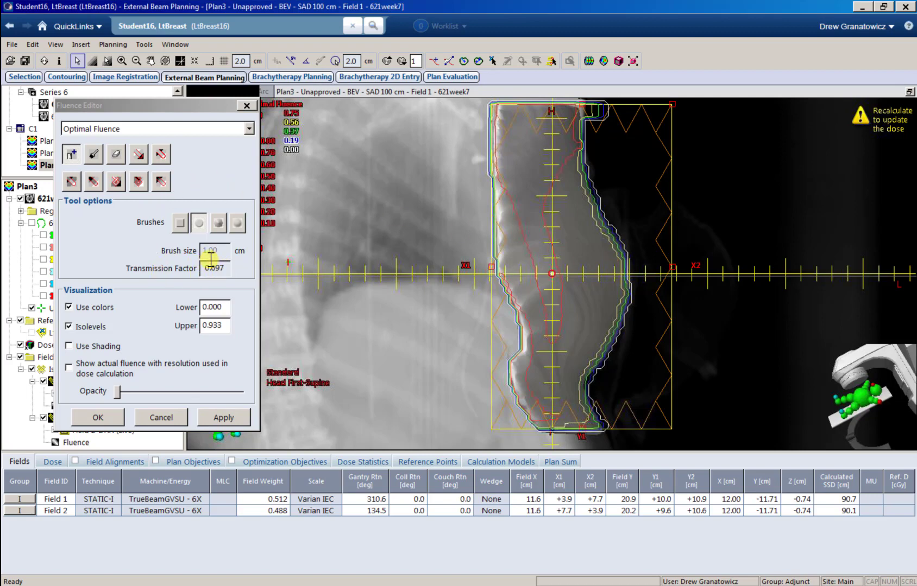
pyautogui.click(93, 156)
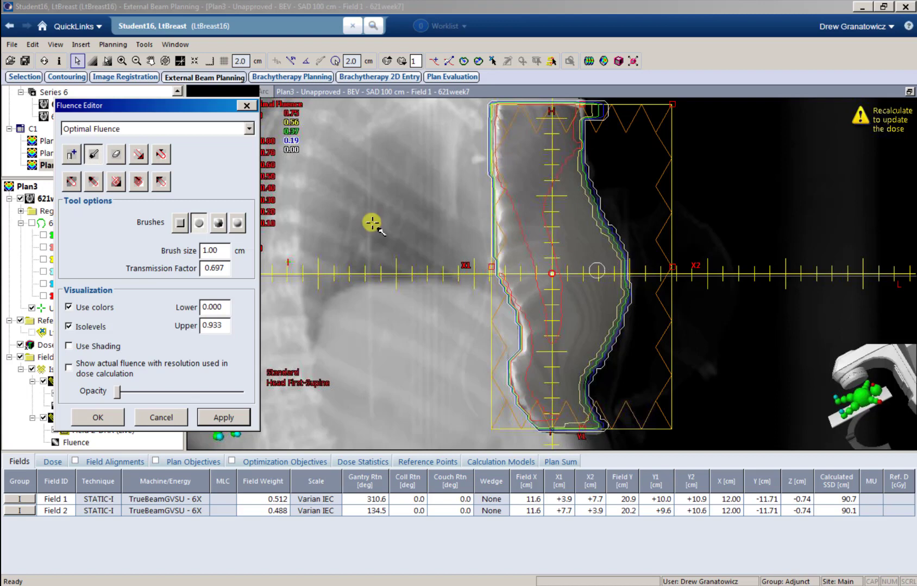
pyautogui.click(218, 253)
pyautogui.doubleClick(214, 252)
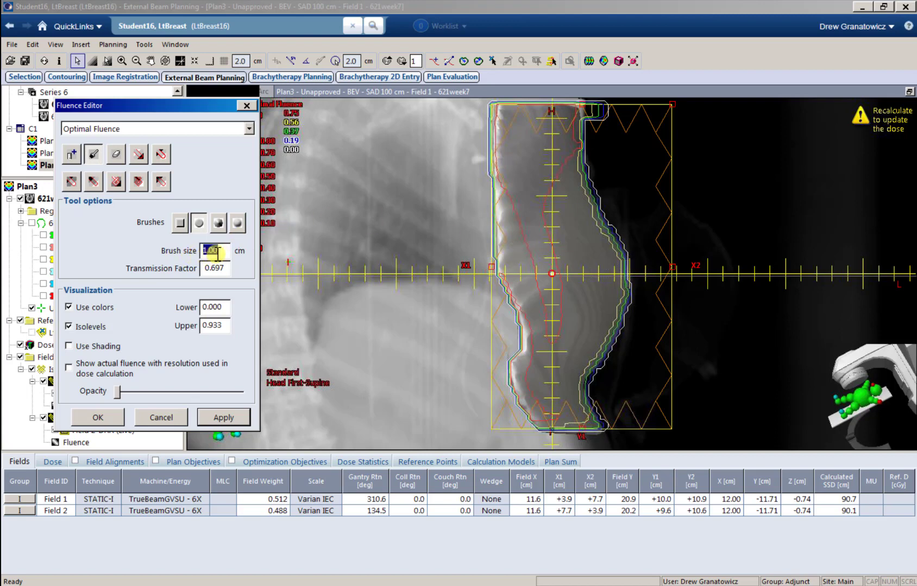
pyautogui.write('2')
pyautogui.press('Tab')
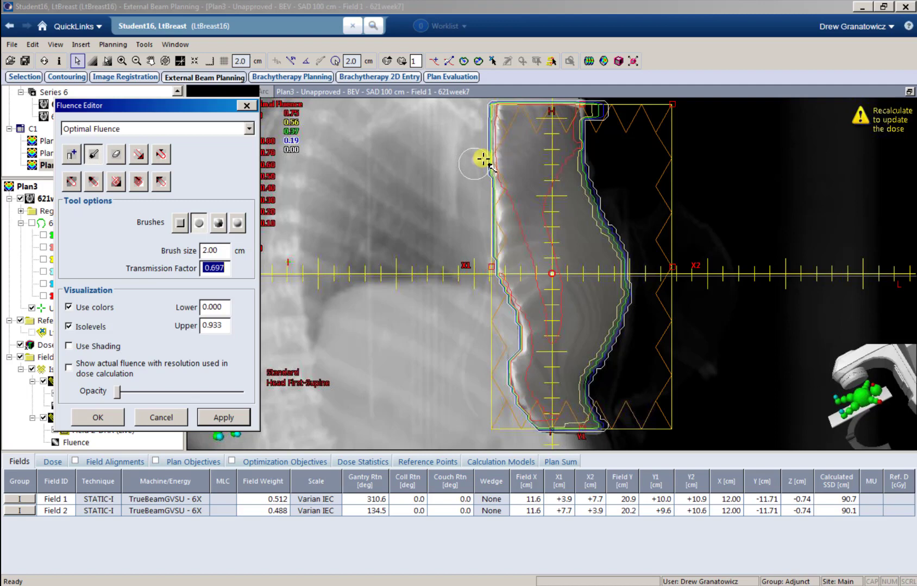
# Step: Paint Field 1's right edge at 0.697, apply the edits, then bring up Field 2's fluence
pyautogui.click(592, 124)
pyautogui.moveTo(592, 125)
pyautogui.mouseDown()
pyautogui.moveTo(593, 183)
pyautogui.moveTo(635, 283)
pyautogui.moveTo(635, 312)
pyautogui.moveTo(595, 384)
pyautogui.moveTo(597, 418)
pyautogui.moveTo(607, 415)
pyautogui.moveTo(635, 347)
pyautogui.moveTo(645, 272)
pyautogui.moveTo(596, 117)
pyautogui.mouseUp()
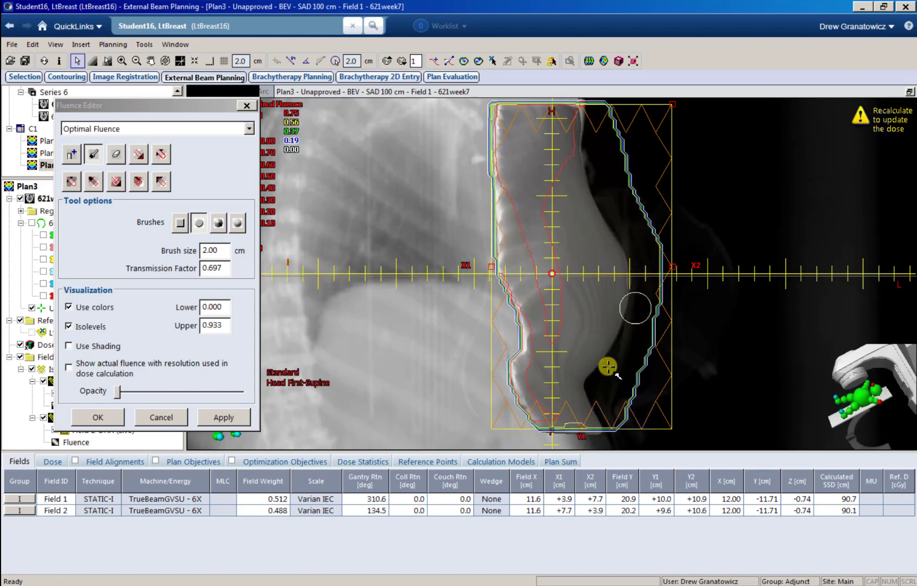
pyautogui.click(227, 418)
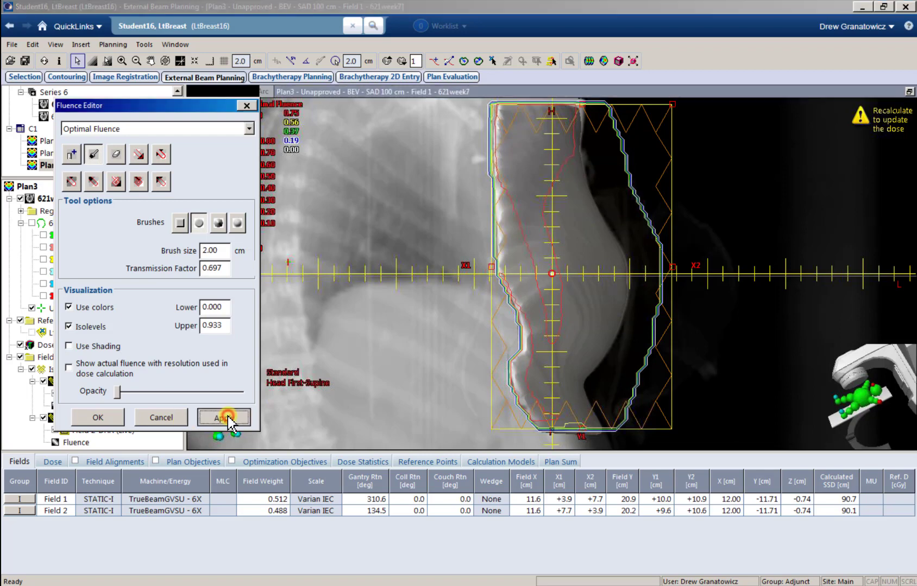
pyautogui.click(76, 445)
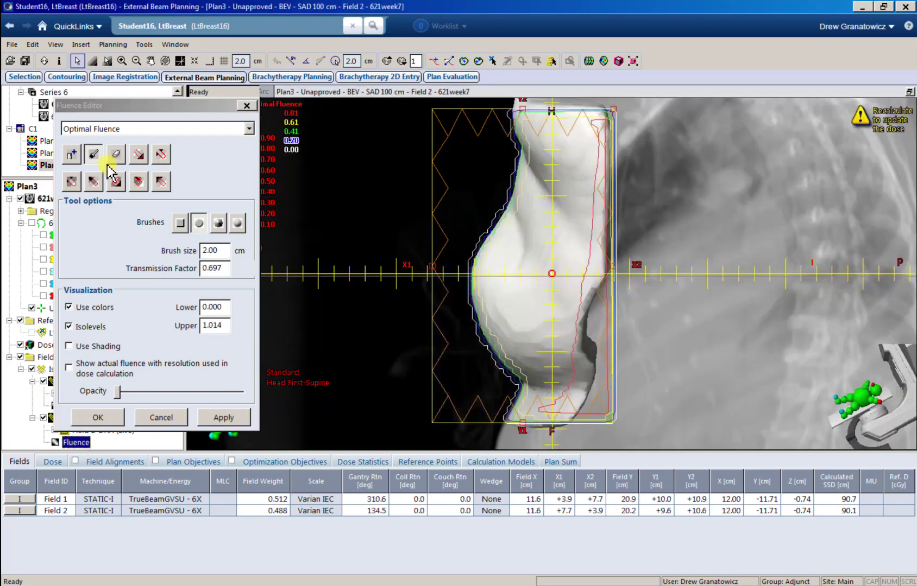
# Step: Erase Field 2's fluence down its right edge and sample 0.639 at the breast edge
pyautogui.click(115, 156)
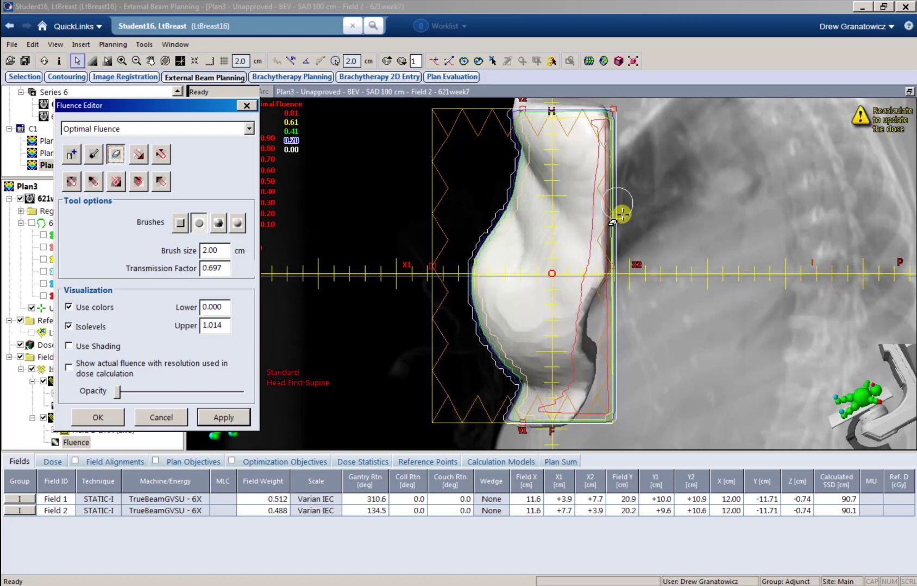
pyautogui.moveTo(624, 215)
pyautogui.mouseDown()
pyautogui.moveTo(620, 289)
pyautogui.moveTo(600, 339)
pyautogui.moveTo(609, 385)
pyautogui.moveTo(608, 373)
pyautogui.moveTo(585, 431)
pyautogui.mouseUp()
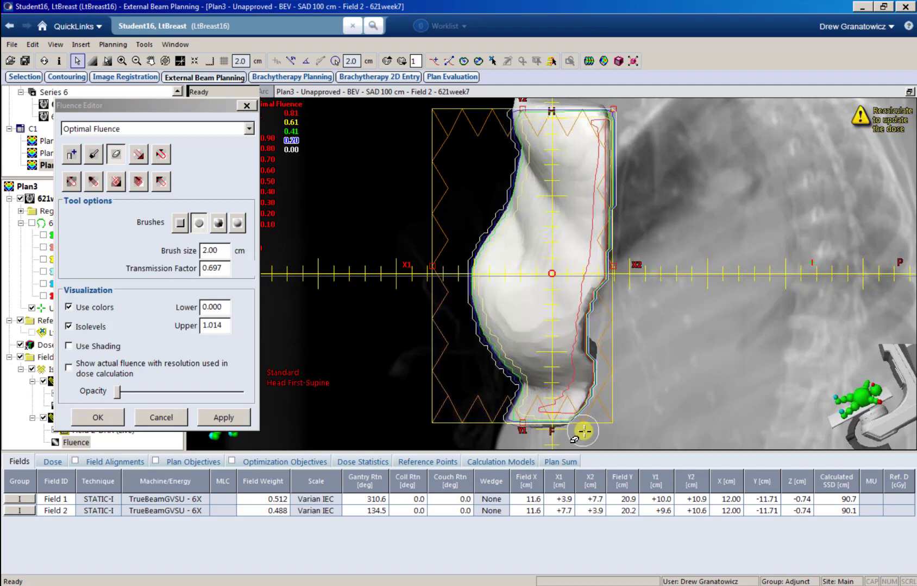
pyautogui.click(72, 156)
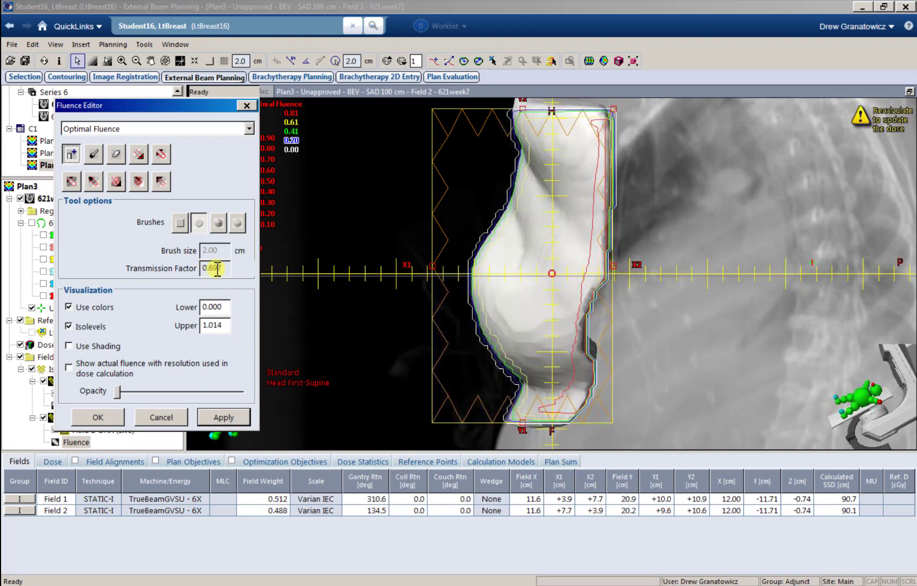
pyautogui.click(481, 281)
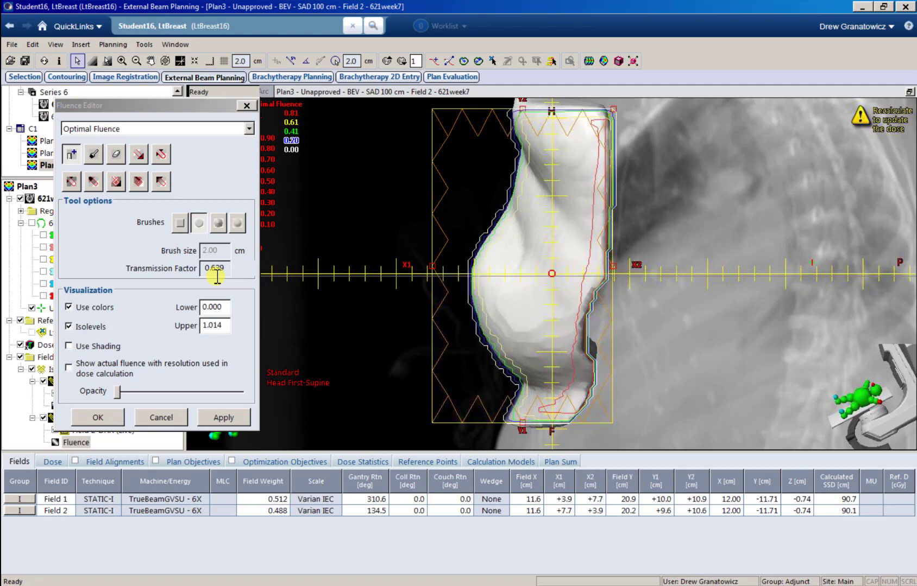
# Step: Paint Field 2's left edge at 0.639 transmission and accept the edits with OK
pyautogui.click(93, 156)
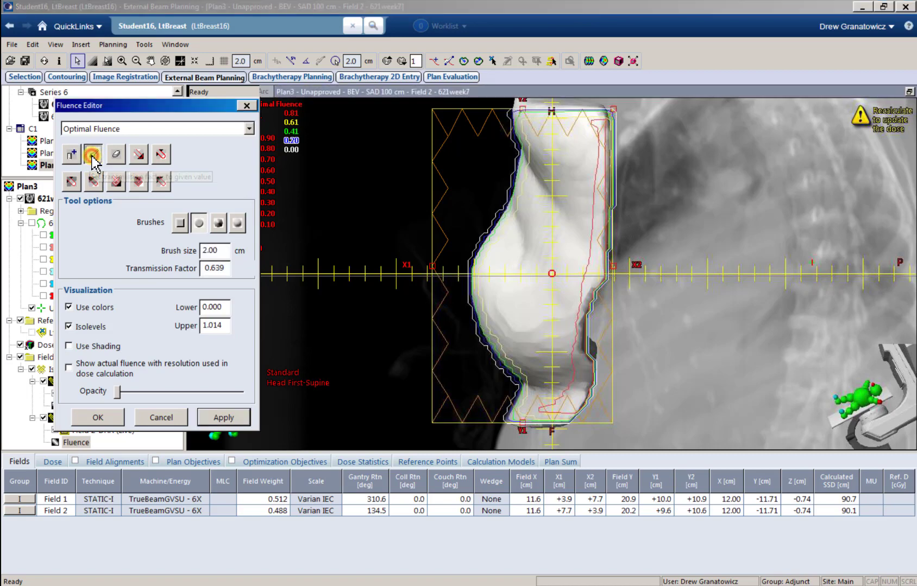
pyautogui.moveTo(509, 123)
pyautogui.mouseDown()
pyautogui.moveTo(510, 187)
pyautogui.moveTo(468, 266)
pyautogui.moveTo(456, 317)
pyautogui.moveTo(503, 405)
pyautogui.moveTo(479, 319)
pyautogui.moveTo(491, 352)
pyautogui.moveTo(526, 389)
pyautogui.moveTo(487, 341)
pyautogui.moveTo(480, 308)
pyautogui.moveTo(481, 325)
pyautogui.mouseUp()
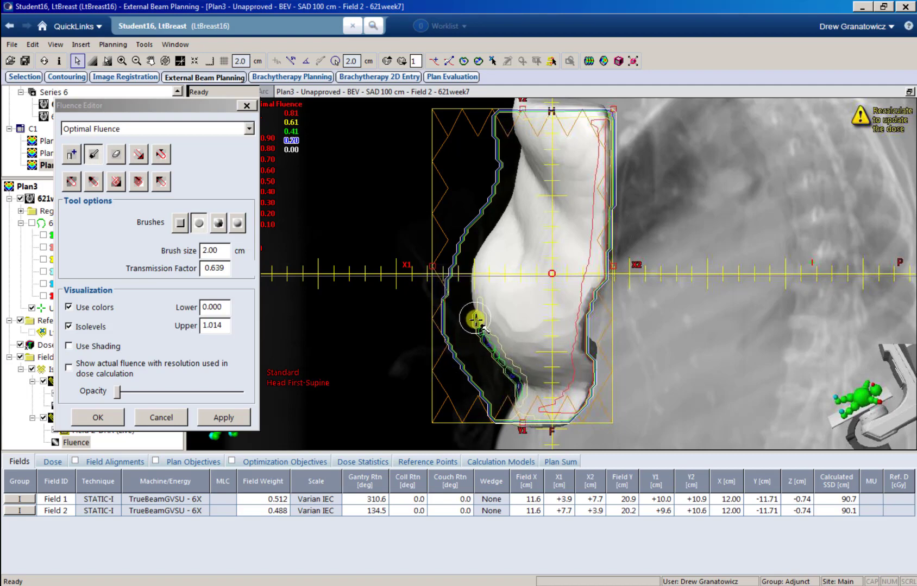
pyautogui.moveTo(491, 334)
pyautogui.mouseDown()
pyautogui.moveTo(509, 370)
pyautogui.moveTo(477, 321)
pyautogui.moveTo(492, 356)
pyautogui.moveTo(493, 341)
pyautogui.mouseUp()
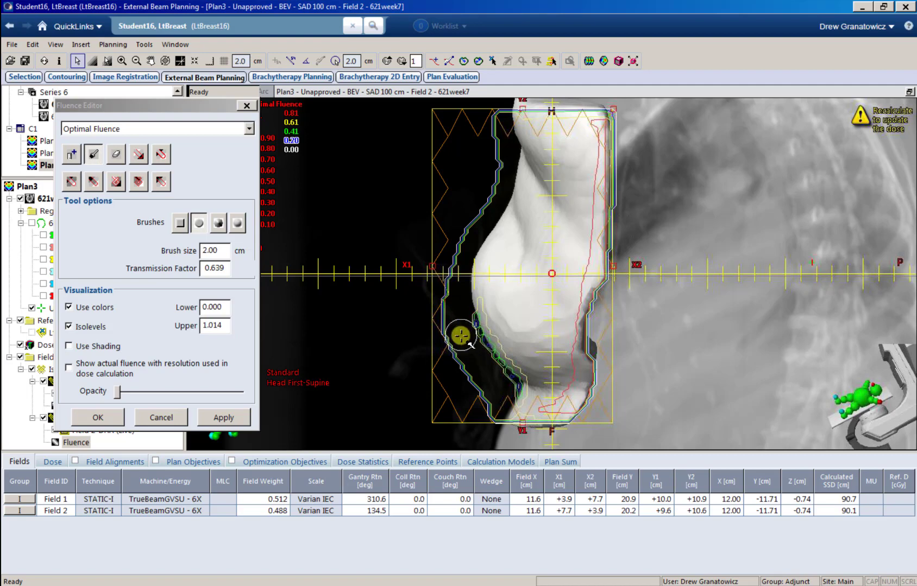
pyautogui.moveTo(483, 340)
pyautogui.mouseDown()
pyautogui.moveTo(499, 360)
pyautogui.moveTo(469, 303)
pyautogui.moveTo(473, 268)
pyautogui.moveTo(509, 348)
pyautogui.moveTo(474, 308)
pyautogui.mouseUp()
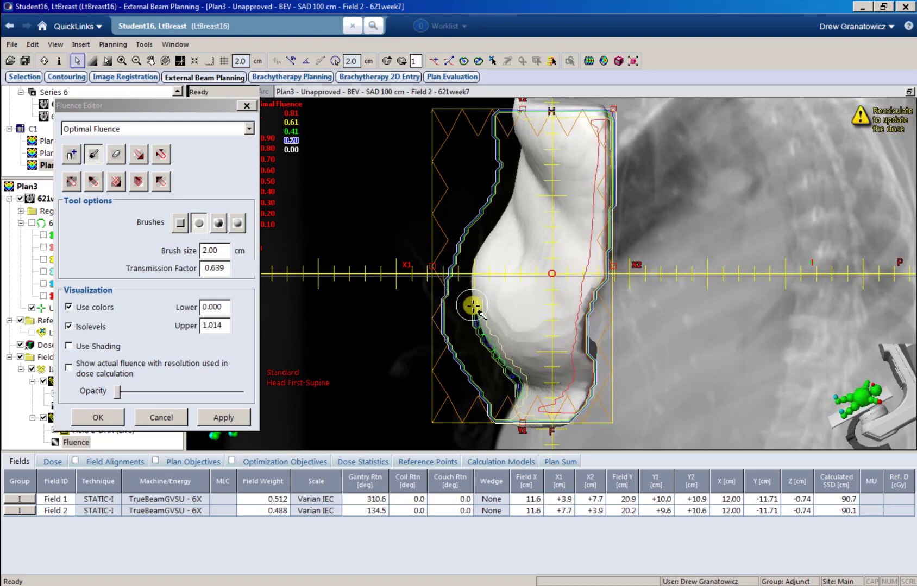
pyautogui.moveTo(472, 305)
pyautogui.mouseDown()
pyautogui.moveTo(514, 387)
pyautogui.moveTo(501, 410)
pyautogui.moveTo(453, 302)
pyautogui.moveTo(468, 229)
pyautogui.moveTo(511, 135)
pyautogui.moveTo(486, 203)
pyautogui.mouseUp()
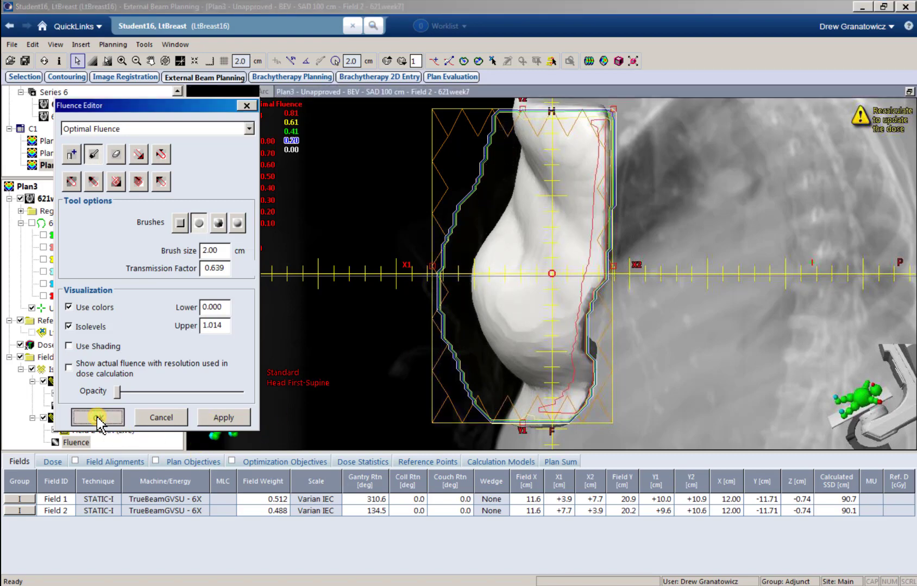
pyautogui.click(98, 418)
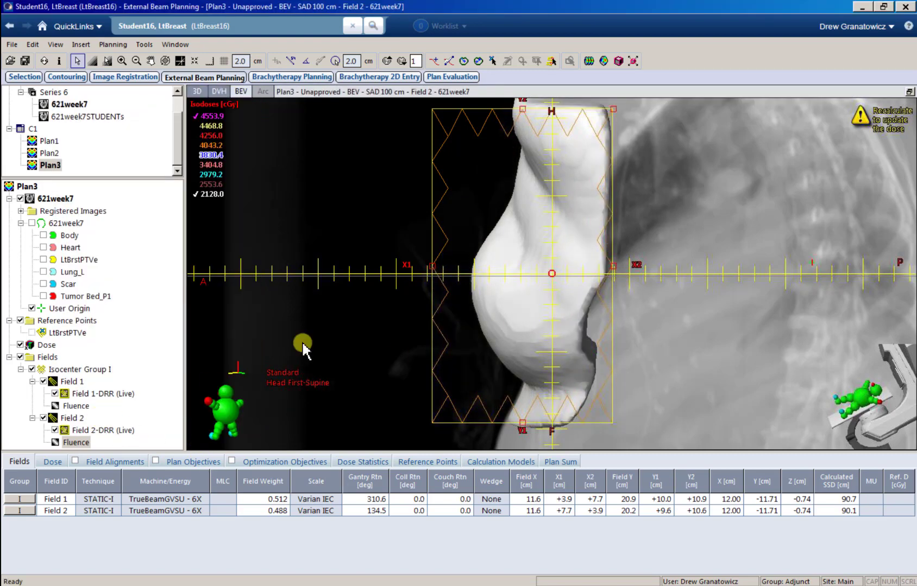
# Step: Recalculate both fields' leaf motions with Smart LMC [15.6.05] as sliding window, giving 220.3 and 215.9 MU
pyautogui.click(589, 61)
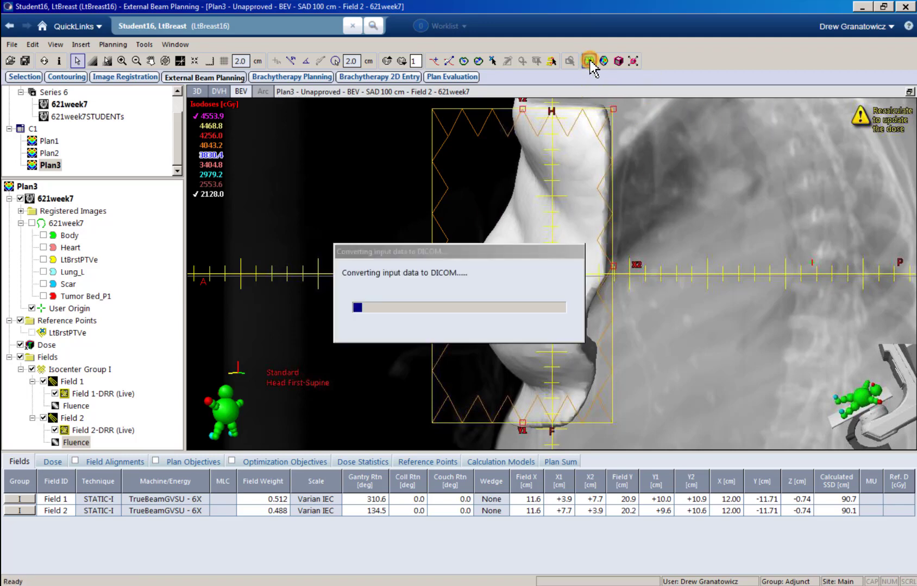
pyautogui.click(493, 266)
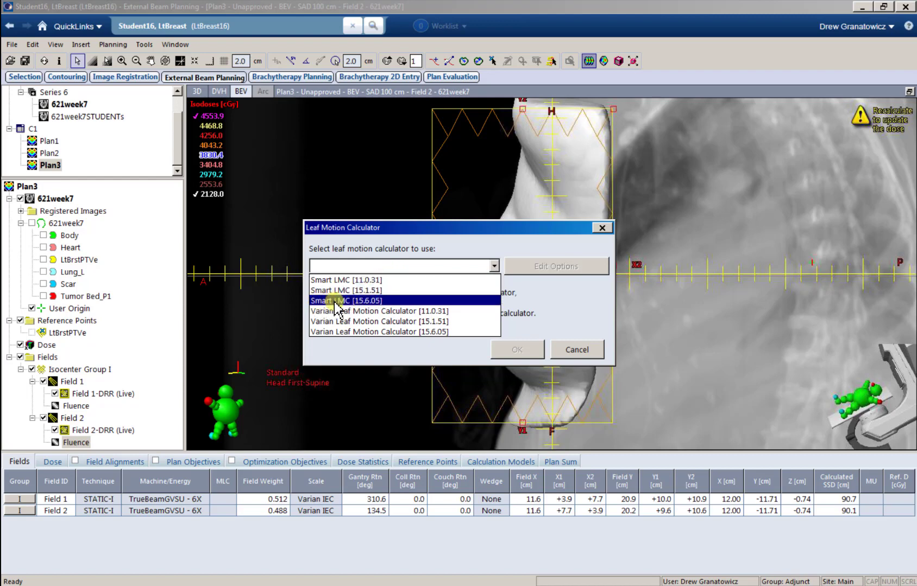
pyautogui.click(371, 302)
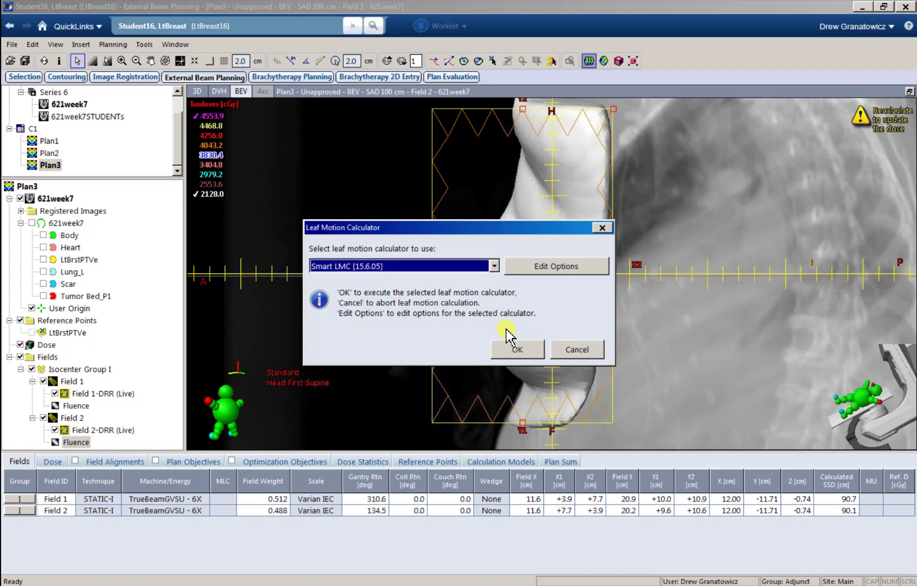
pyautogui.click(511, 352)
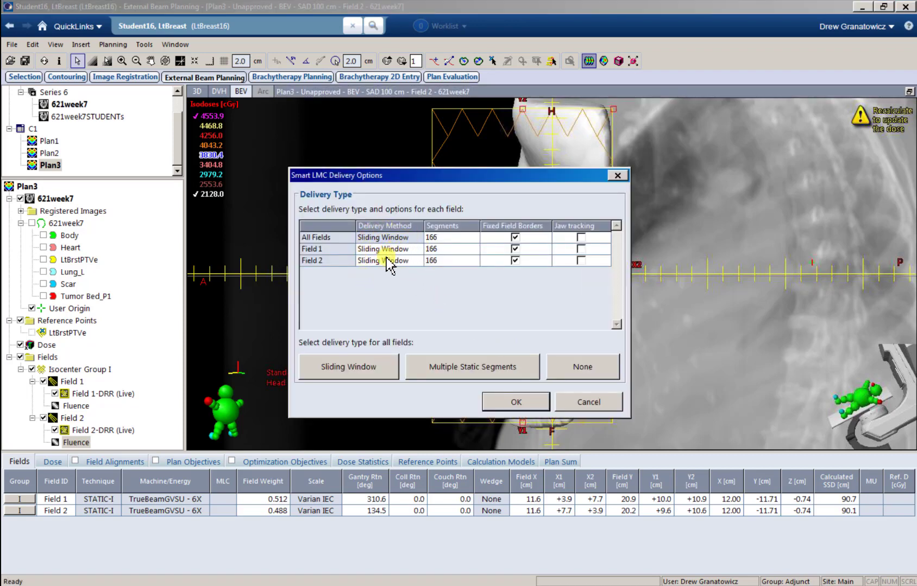
pyautogui.click(514, 403)
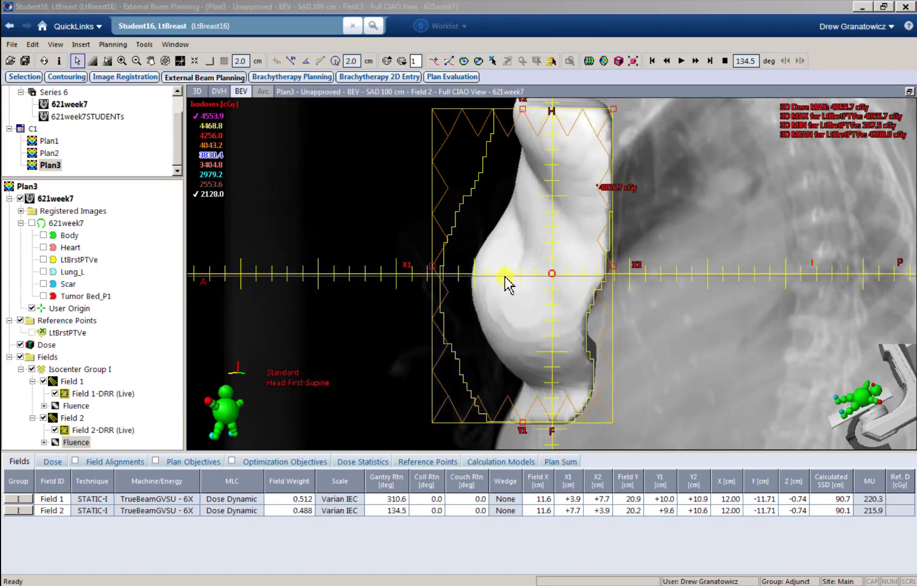
# Step: Hide the 2128.0 isodose to reveal hot spots and return to the four-view layout
pyautogui.click(200, 203)
pyautogui.click(197, 195)
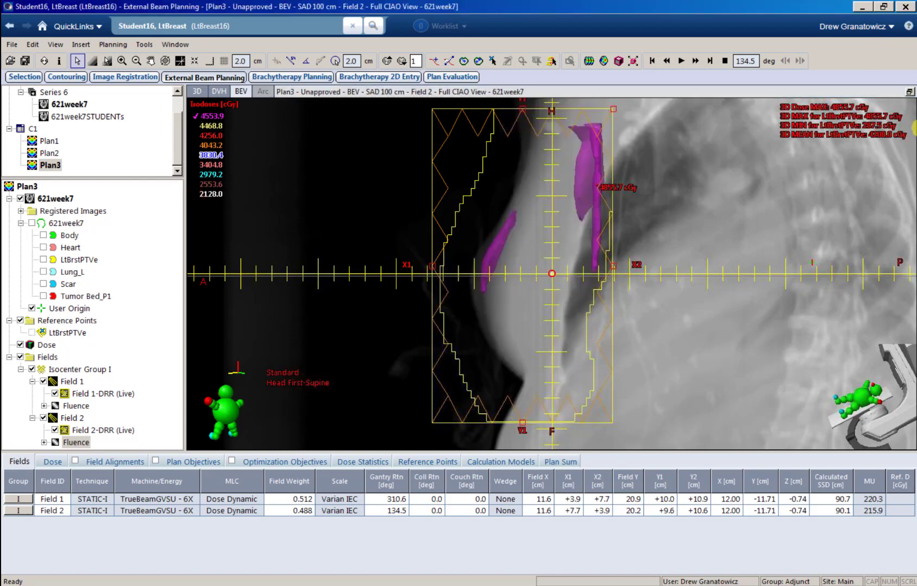
pyautogui.click(910, 92)
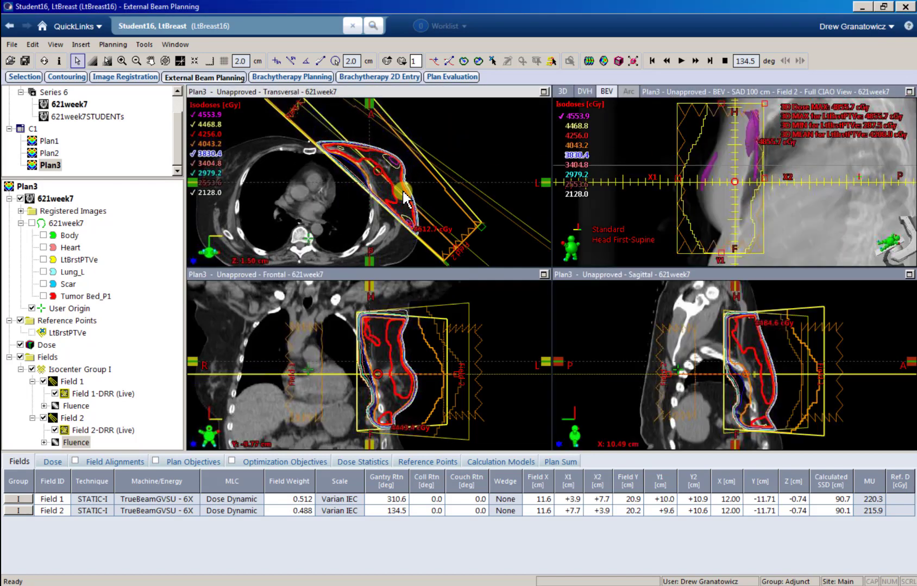
pyautogui.scroll(20, 405, 198)
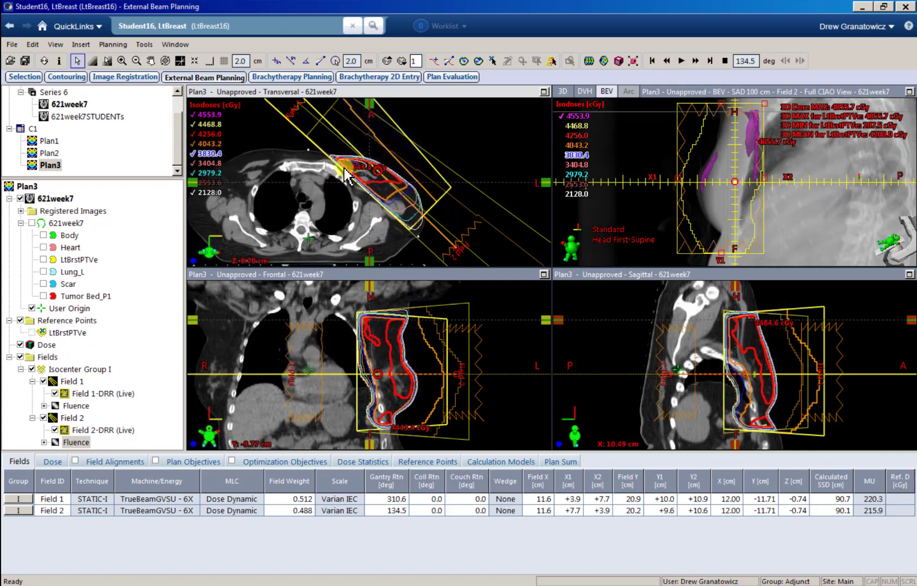
pyautogui.scroll(-11, 348, 178)
pyautogui.scroll(-15, 334, 174)
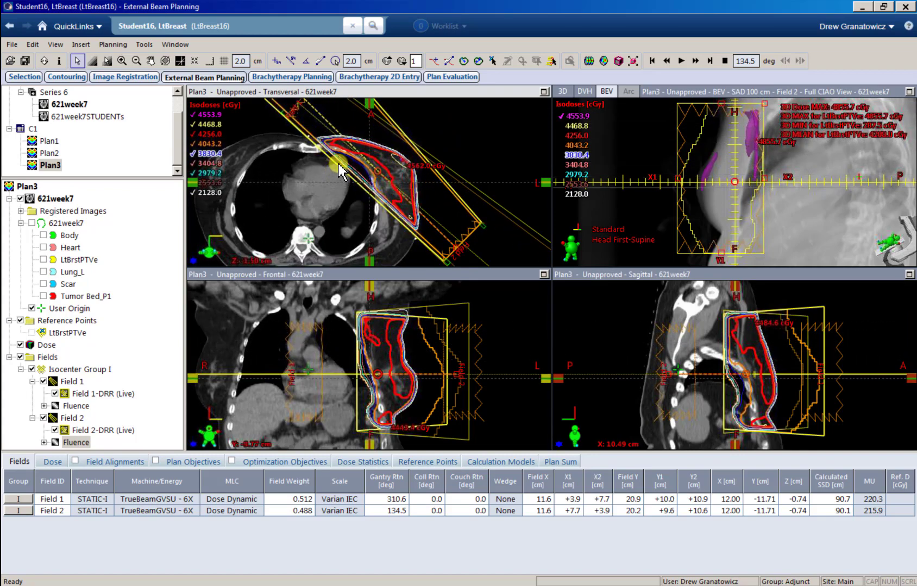
pyautogui.scroll(-3, 337, 174)
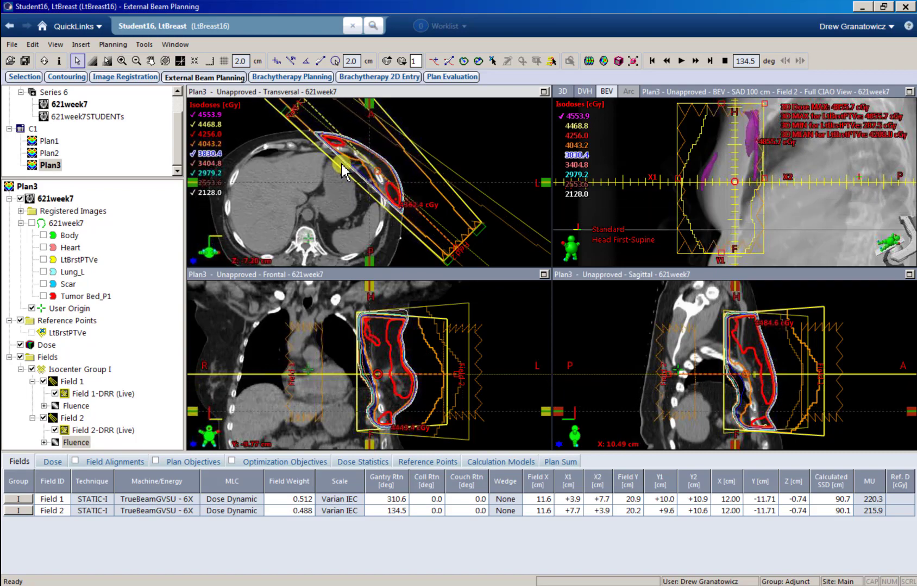
# Step: Show Field 1 in the enlarged beam's-eye view with its DRR backdrop kept on
pyautogui.click(909, 91)
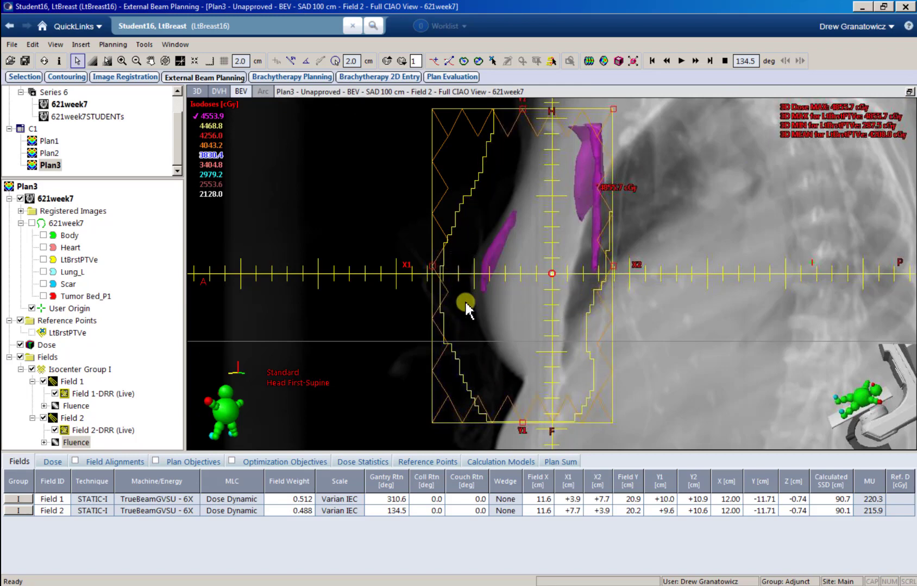
pyautogui.click(55, 394)
pyautogui.click(61, 407)
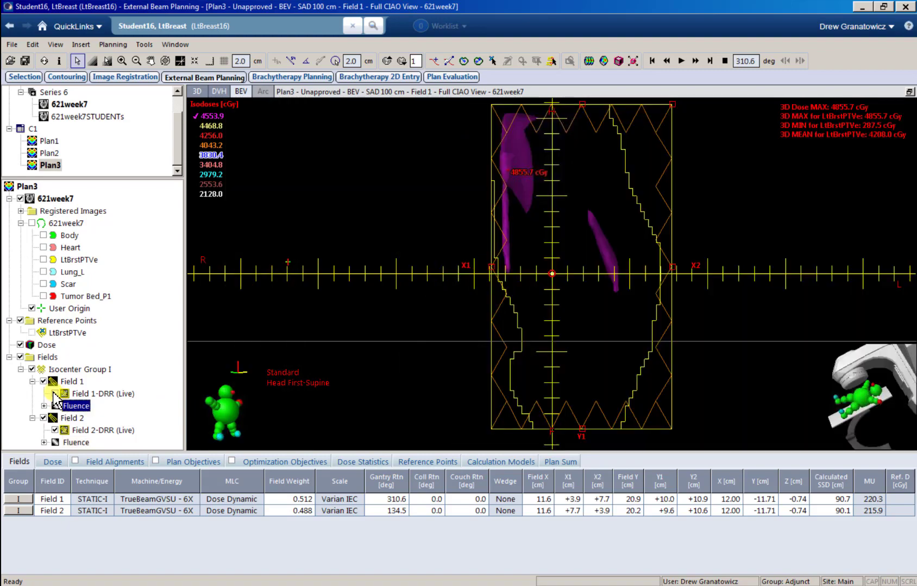
pyautogui.click(55, 394)
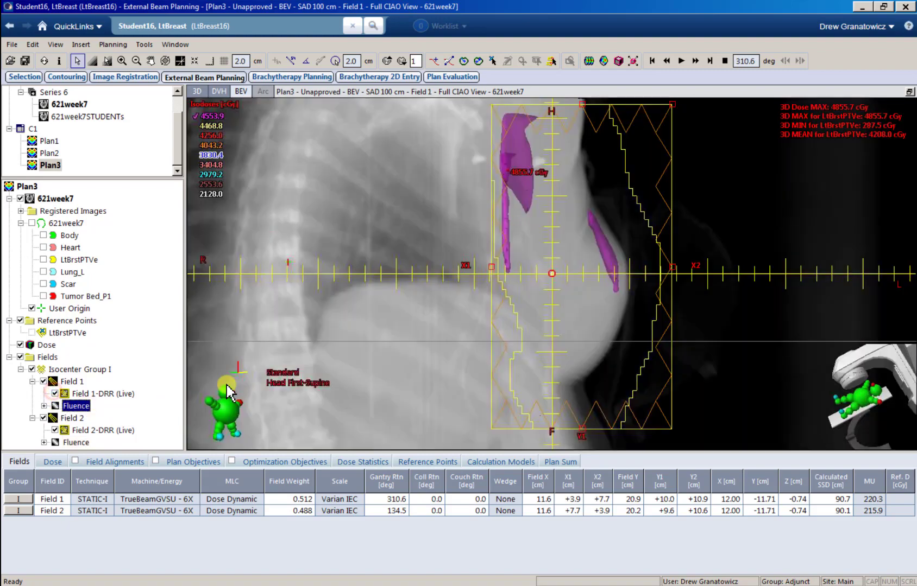
pyautogui.click(909, 92)
# Step: Re-enlarge the beam's-eye view and expand Field 1's Fluence to reveal its MLC item
pyautogui.moveTo(344, 178); pyautogui.dragTo(356, 204)
pyautogui.scroll(-1, 377, 202)
pyautogui.scroll(4, 378, 203)
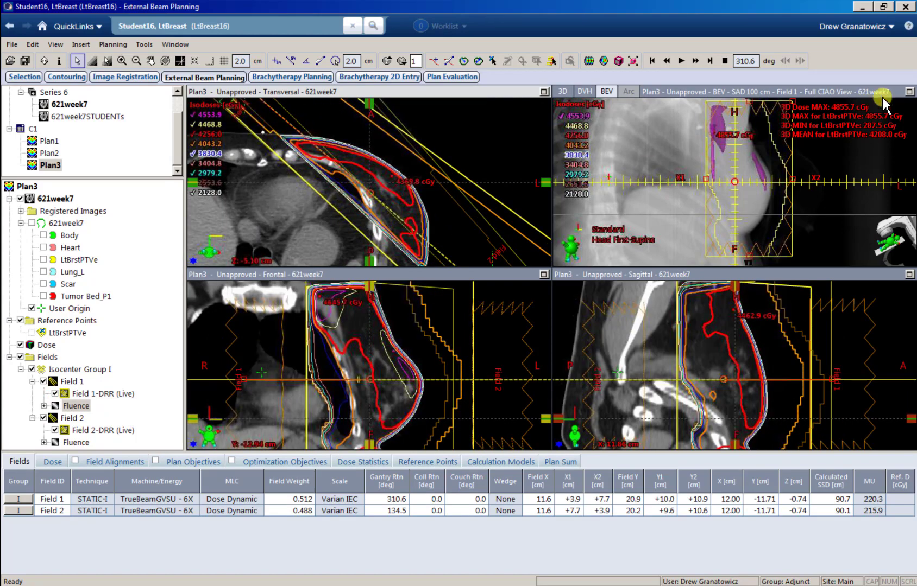
pyautogui.click(909, 92)
pyautogui.click(44, 405)
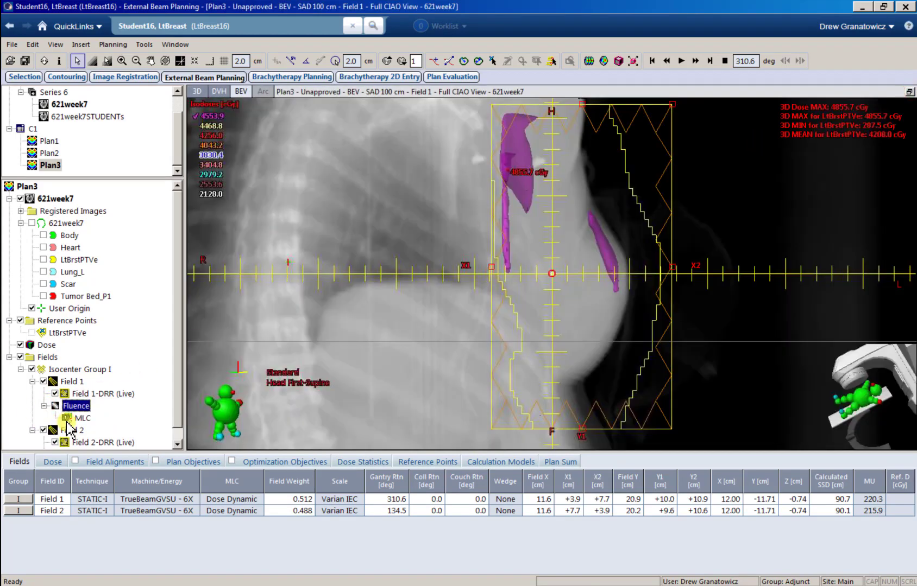
# Step: Display Field 1's MLC, play back all 166 leaf segments, then restore the four views
pyautogui.click(82, 418)
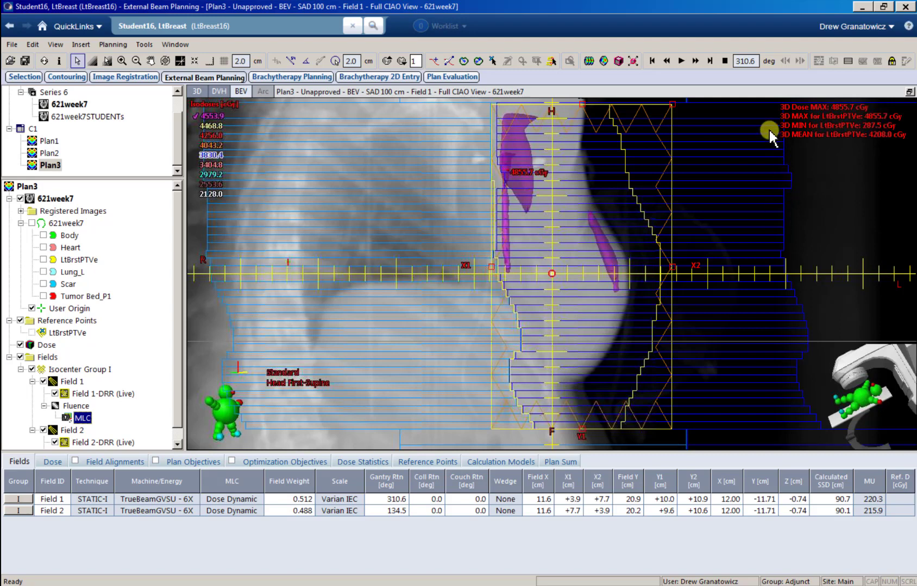
pyautogui.click(680, 61)
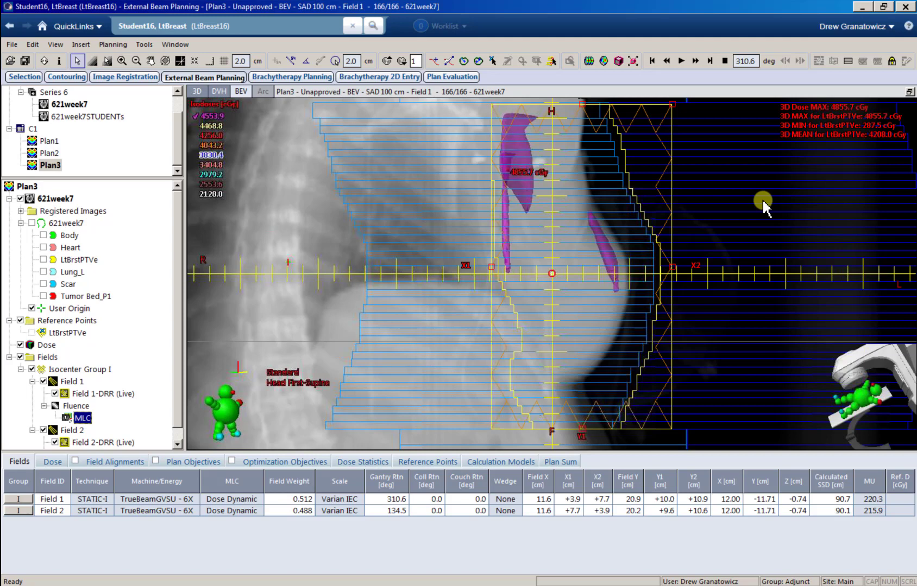
pyautogui.click(909, 92)
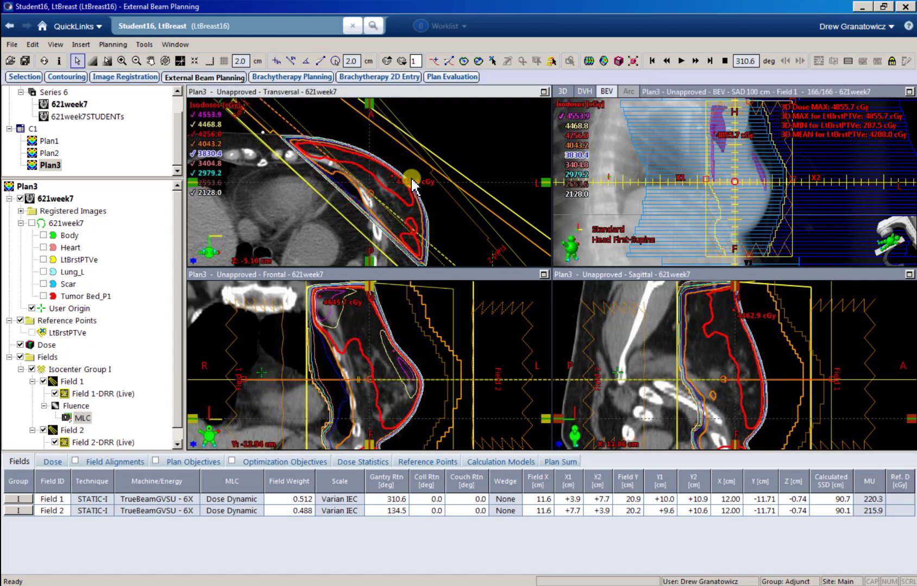
pyautogui.scroll(3, 418, 187)
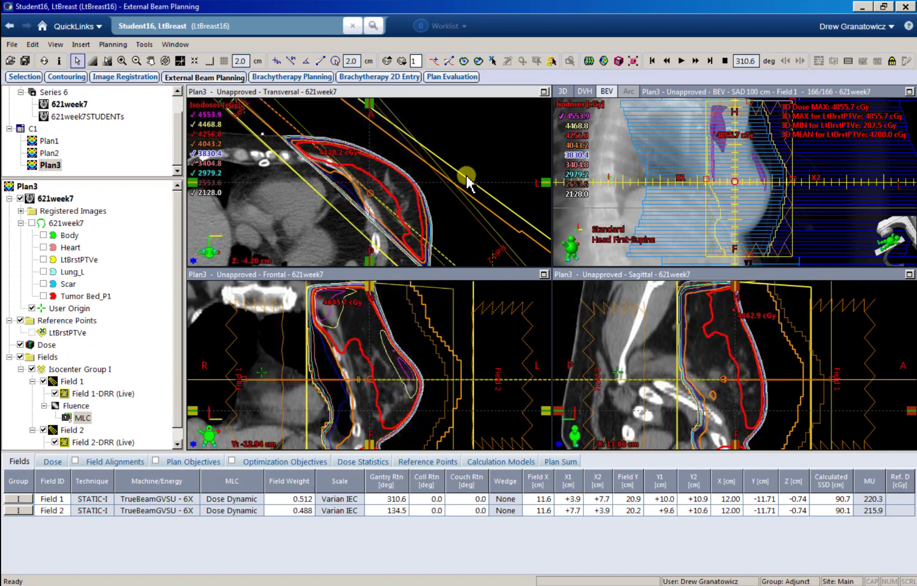
pyautogui.moveTo(466, 174); pyautogui.dragTo(455, 164)
pyautogui.scroll(4, 433, 189)
pyautogui.scroll(19, 417, 202)
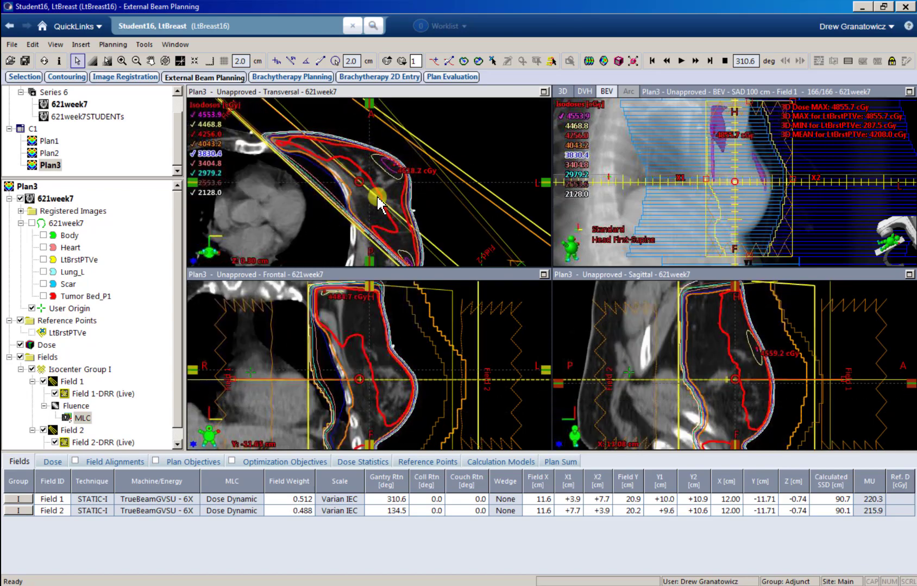
pyautogui.scroll(-14, 382, 197)
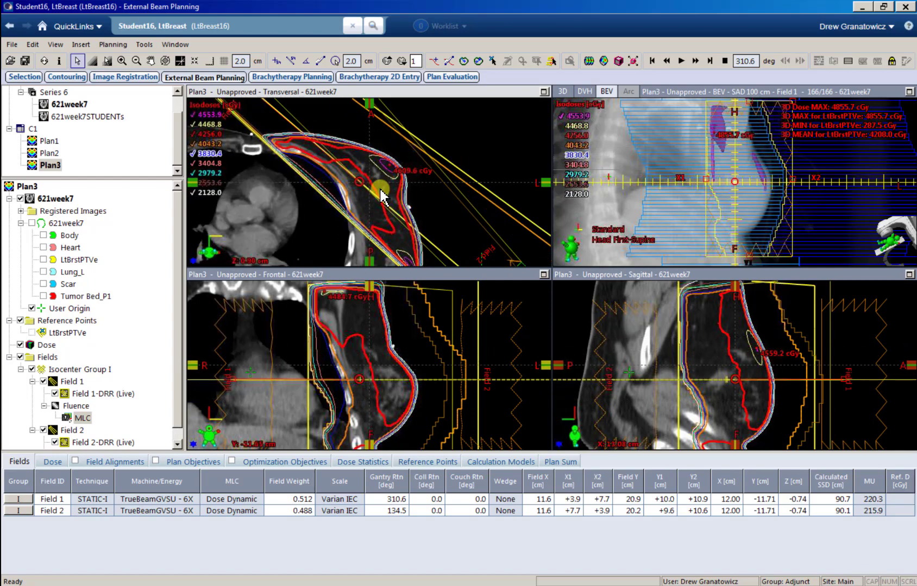
pyautogui.moveTo(348, 164); pyautogui.dragTo(359, 150)
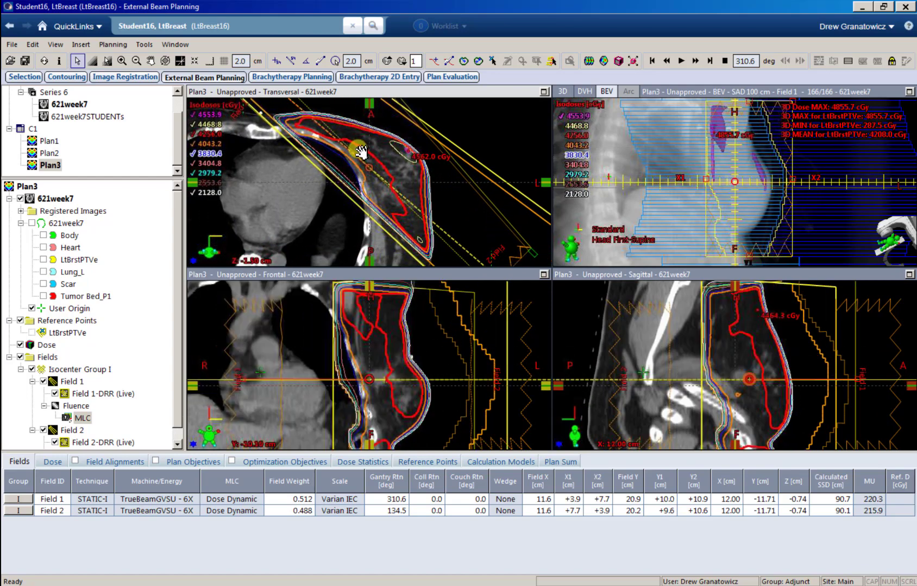
pyautogui.scroll(6, 331, 161)
pyautogui.scroll(9, 331, 165)
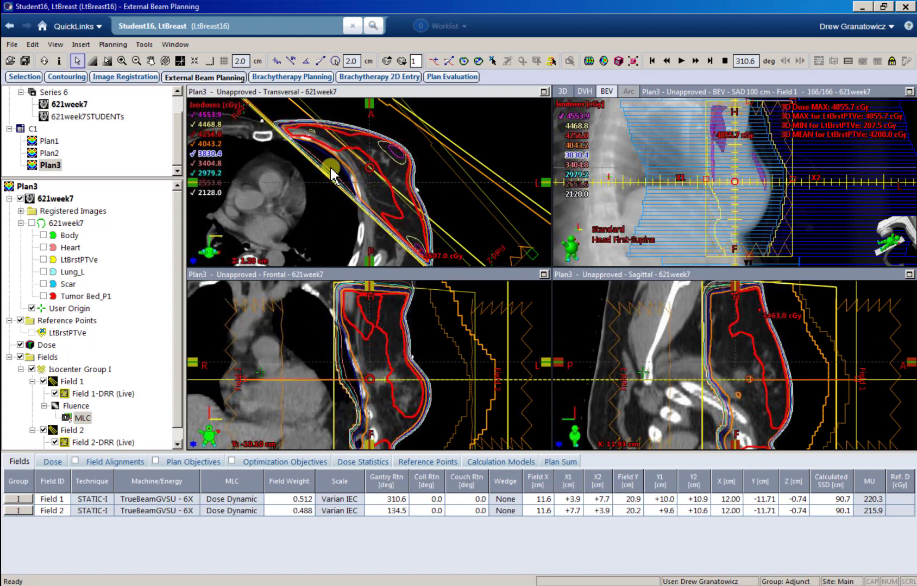
pyautogui.scroll(-2, 367, 180)
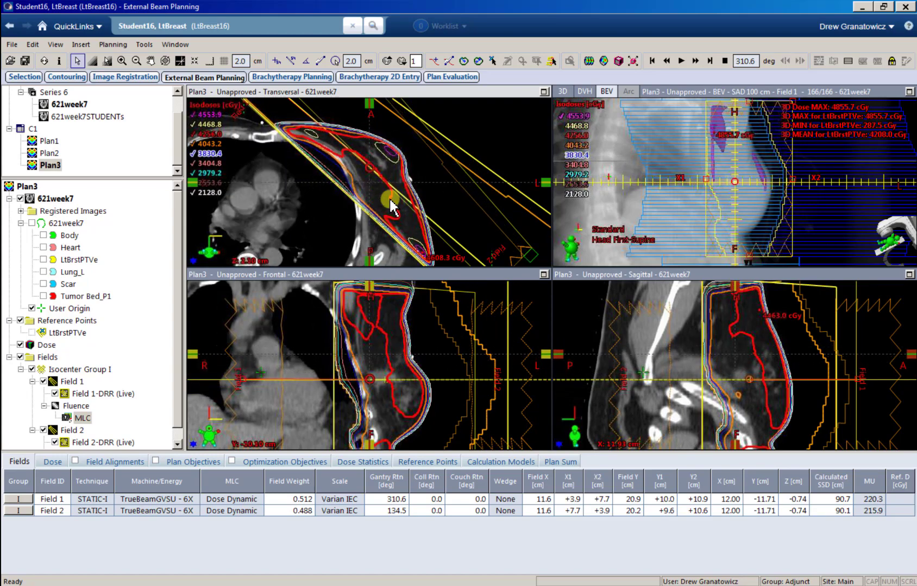
pyautogui.scroll(20, 397, 223)
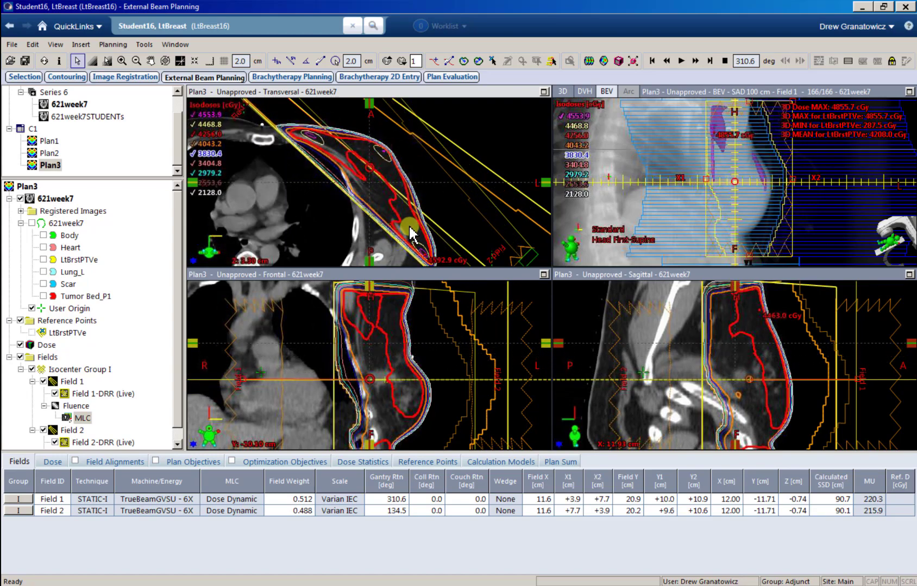
pyautogui.scroll(-20, 320, 161)
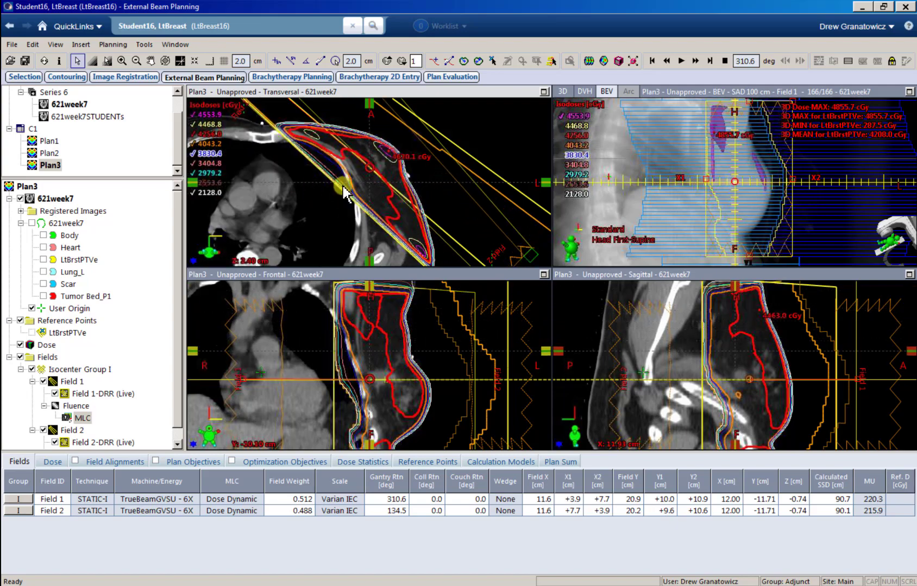
pyautogui.scroll(-8, 353, 197)
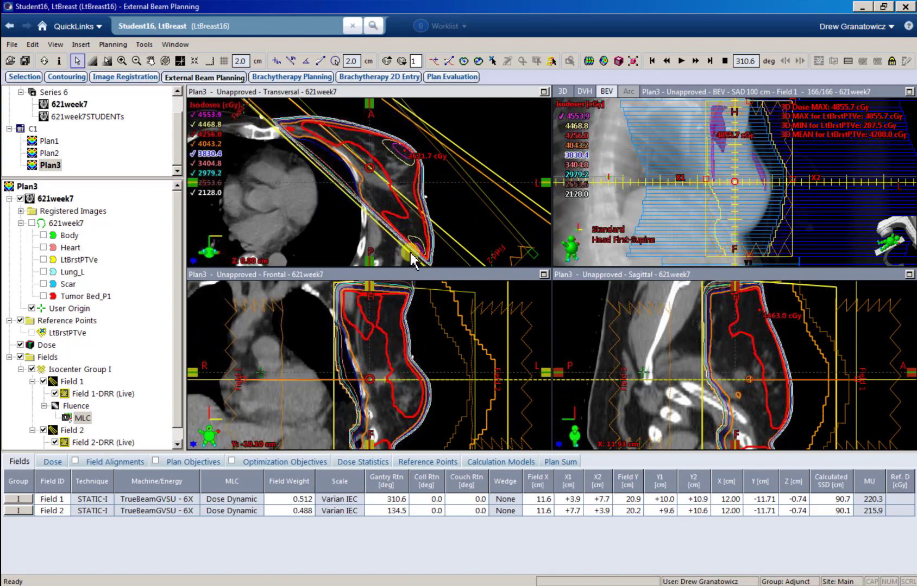
pyautogui.scroll(4, 305, 162)
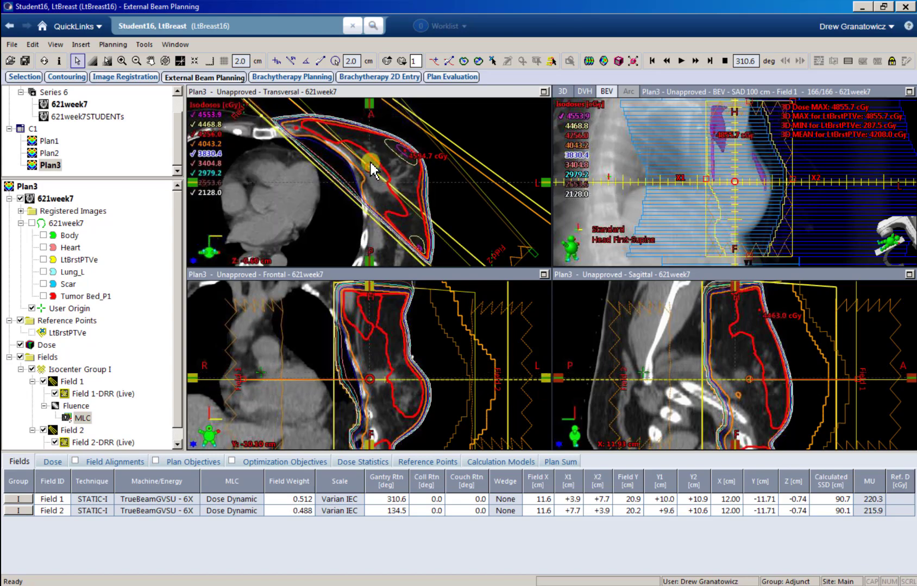
pyautogui.scroll(5, 374, 190)
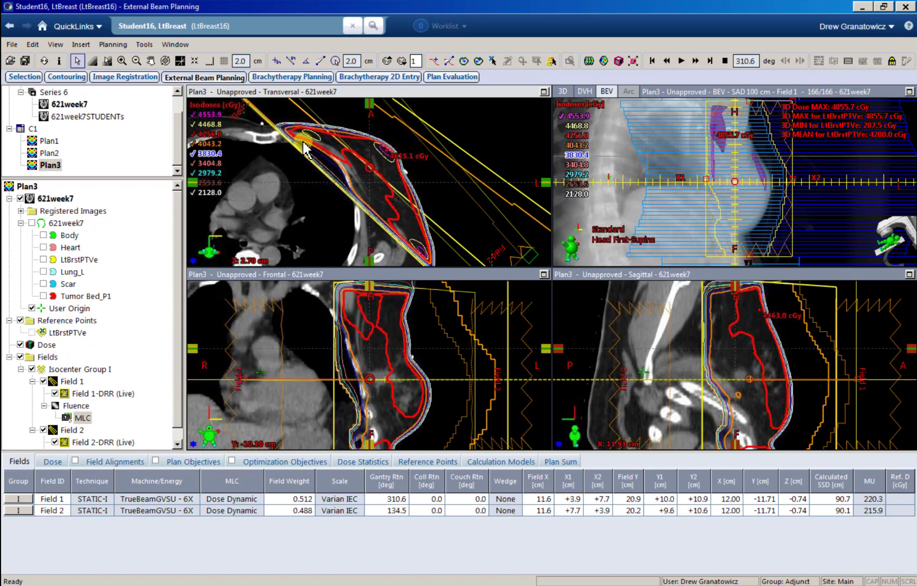
pyautogui.scroll(1, 307, 151)
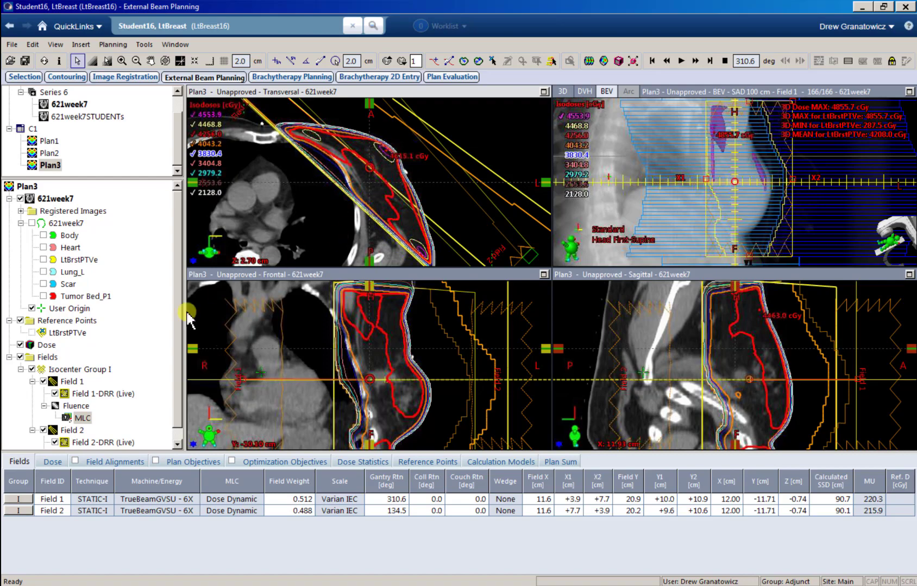
# Step: Show Plan3's prescription: 266.0 cGy × 16 fractions, 4256.0 cGy total, normalized to 95.5%
pyautogui.click(53, 465)
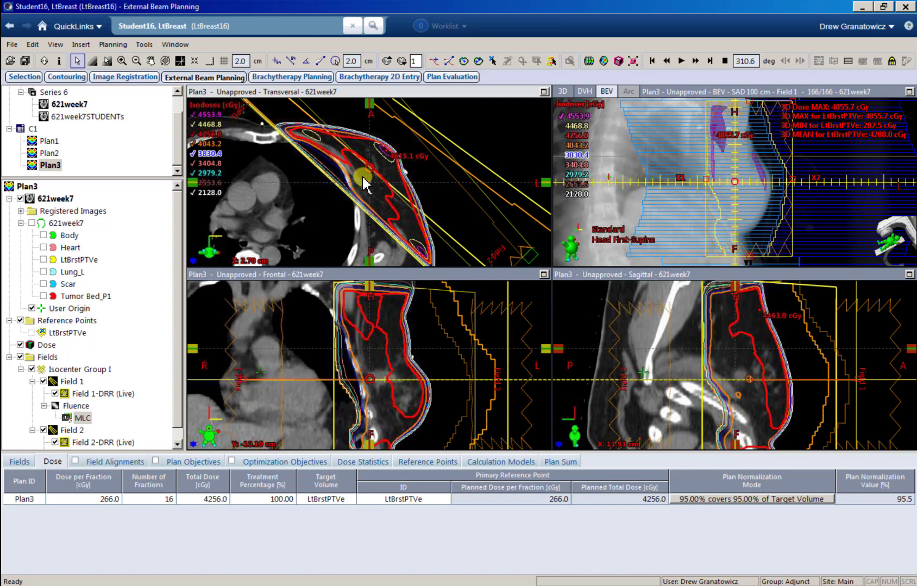
pyautogui.scroll(1, 365, 184)
pyautogui.scroll(-5, 362, 184)
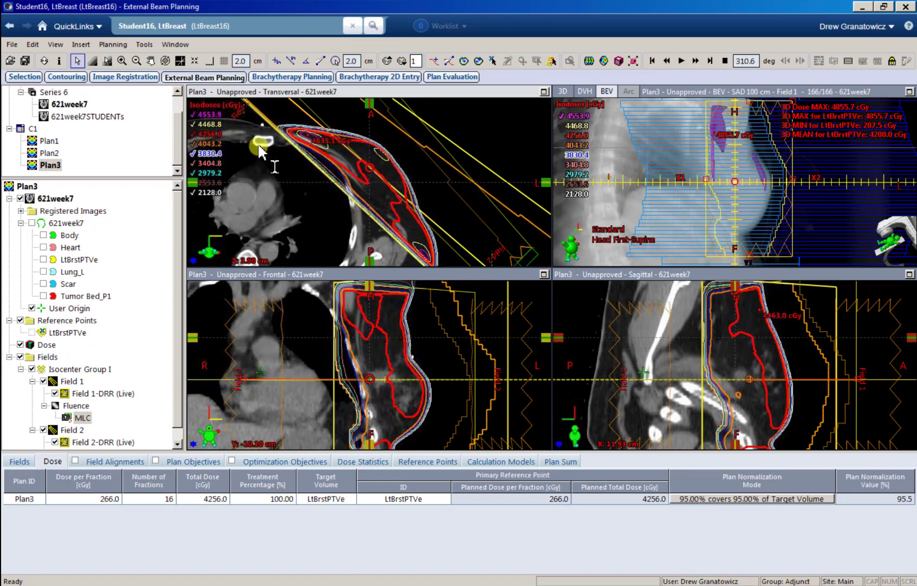
pyautogui.scroll(-7, 359, 205)
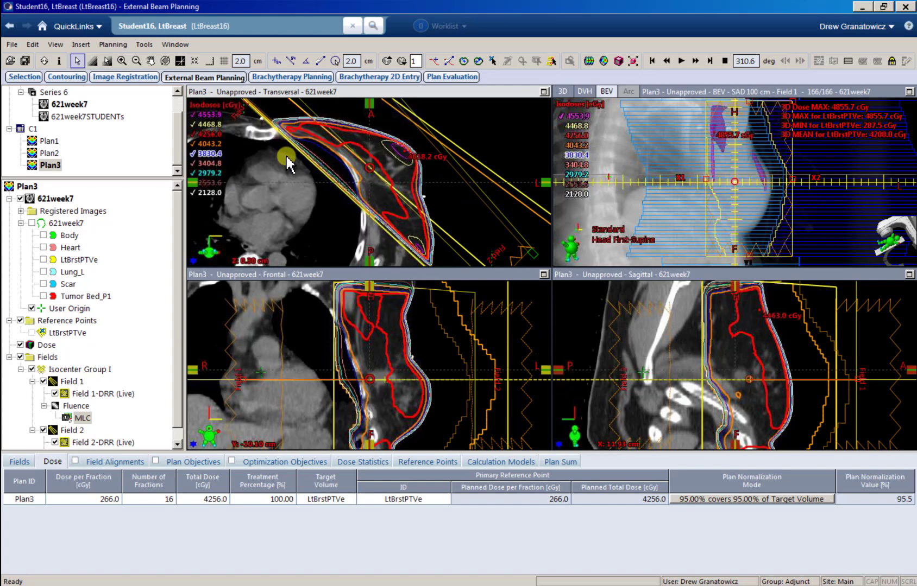
pyautogui.scroll(7, 388, 248)
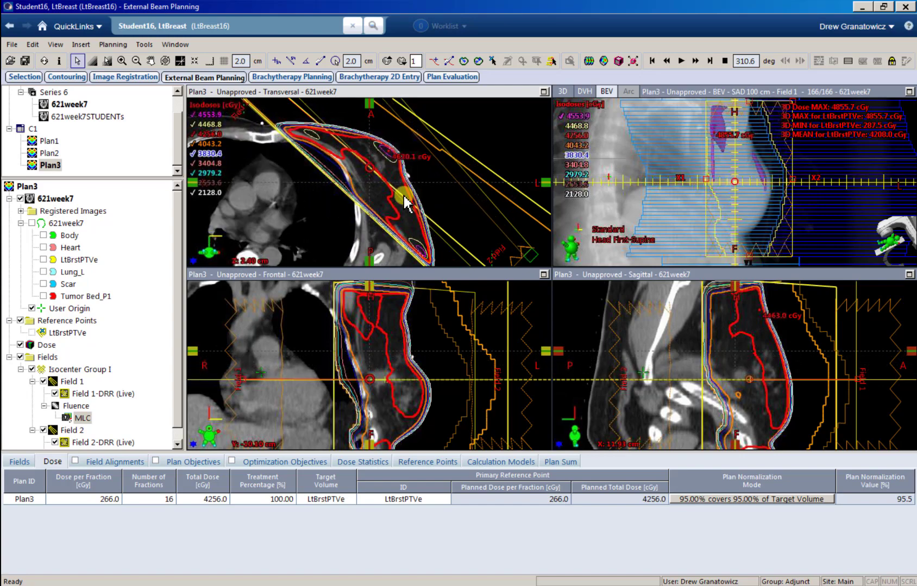
pyautogui.scroll(11, 402, 200)
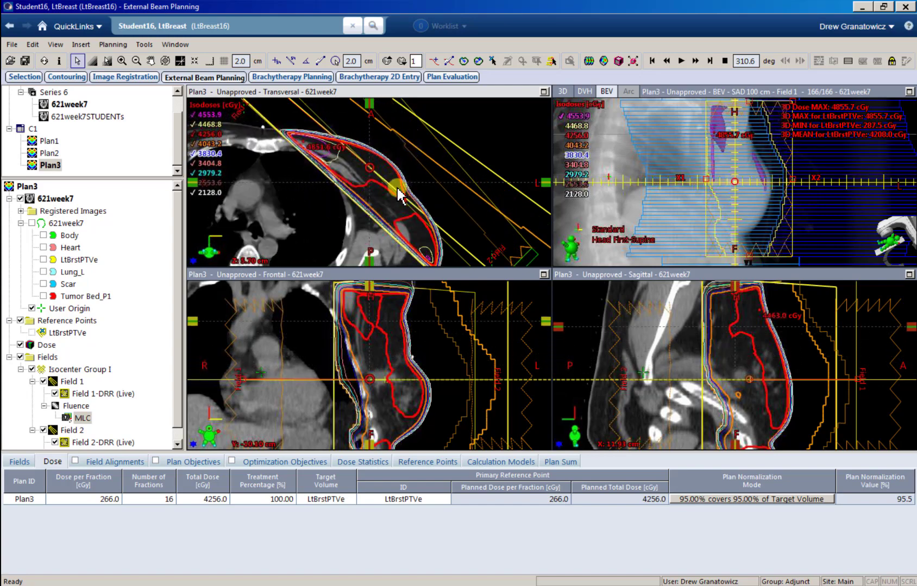
pyautogui.scroll(-14, 374, 183)
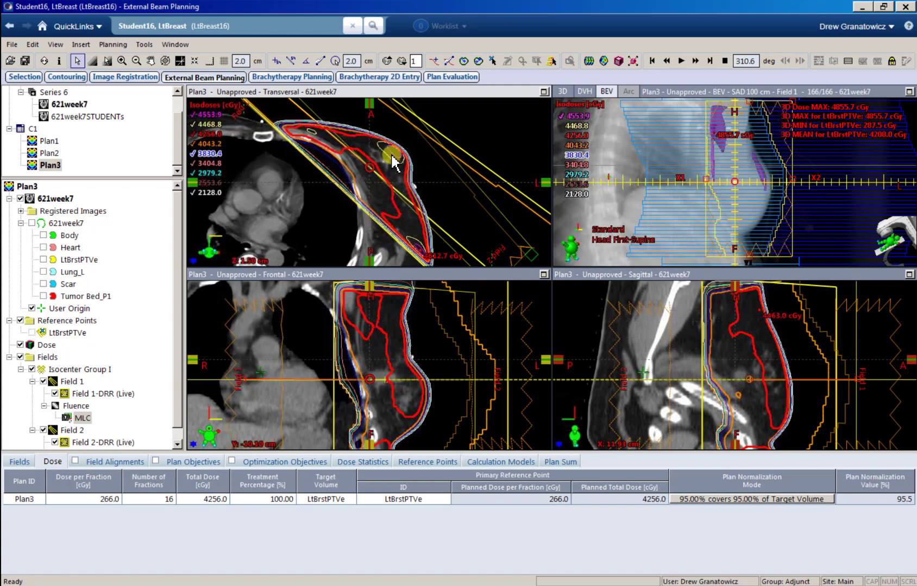
pyautogui.scroll(-2, 392, 161)
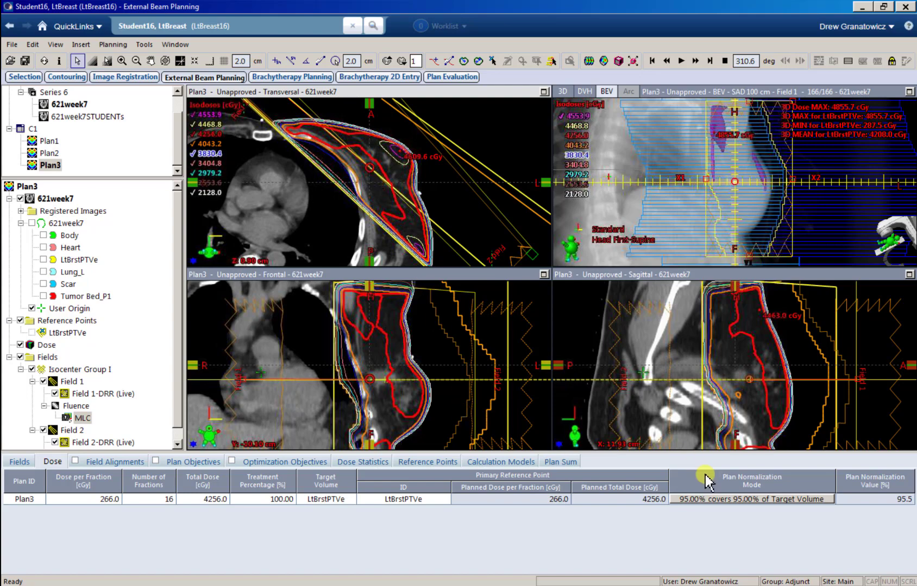
# Step: Switch Plan3 to a fixed normalization value, applying 94% first, then settling on 93%
pyautogui.doubleClick(730, 500)
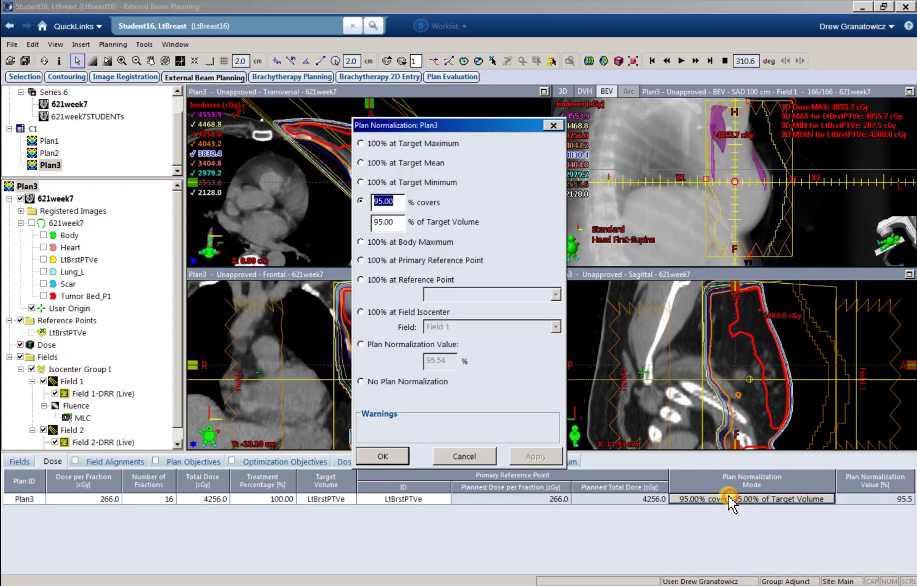
pyautogui.click(441, 347)
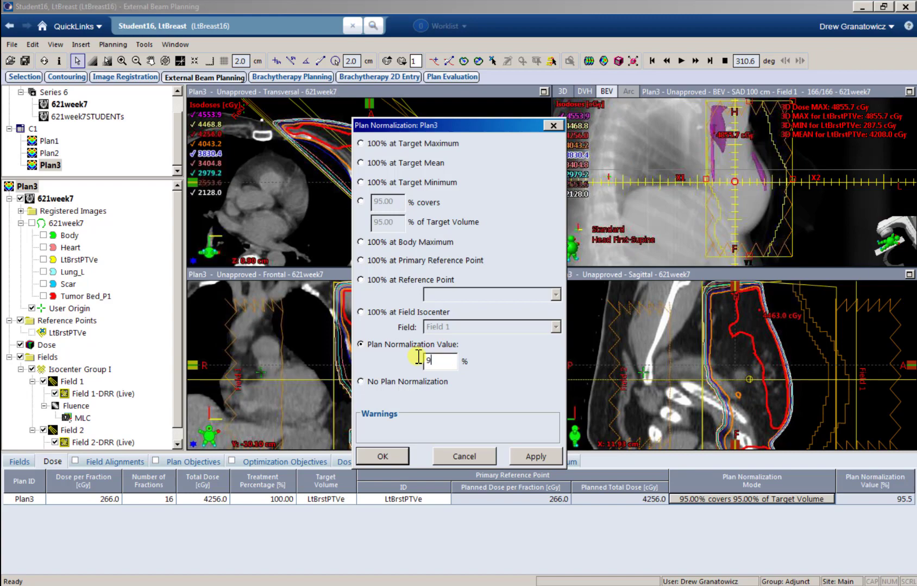
pyautogui.write('94')
pyautogui.click(526, 455)
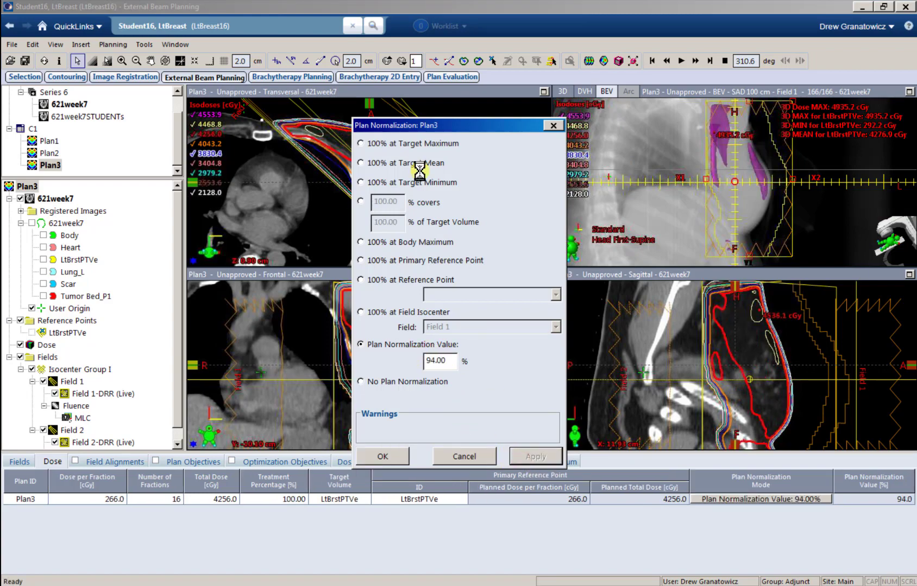
pyautogui.moveTo(441, 125); pyautogui.dragTo(635, 124)
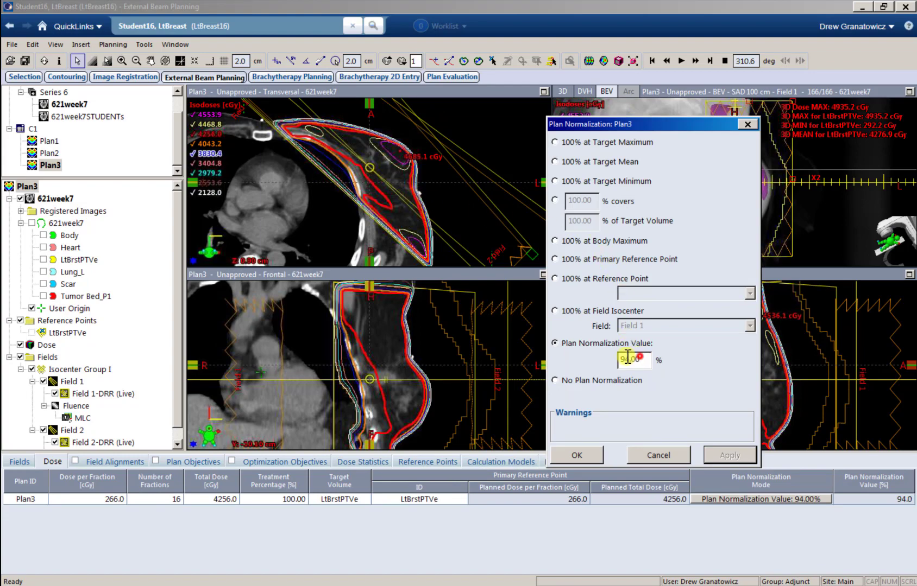
pyautogui.moveTo(627, 357); pyautogui.dragTo(615, 359)
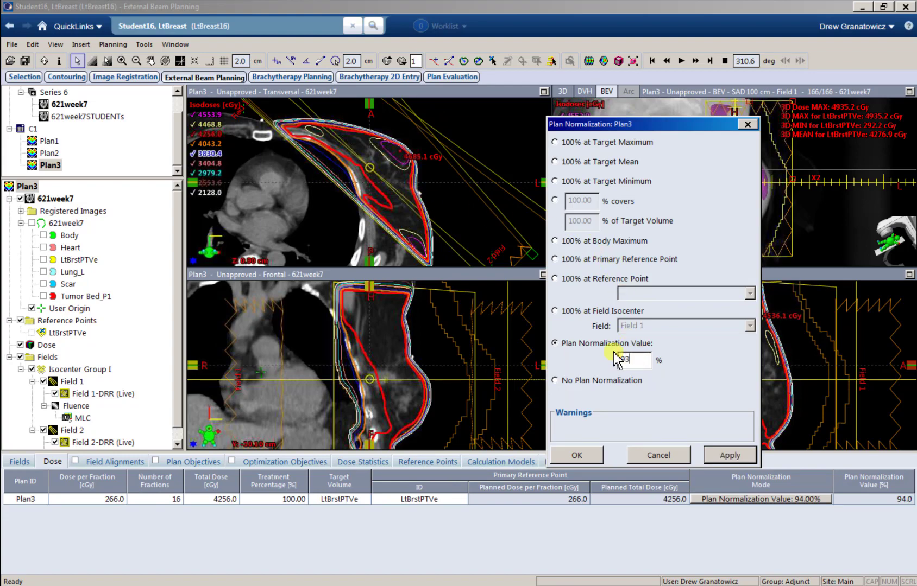
pyautogui.click(579, 456)
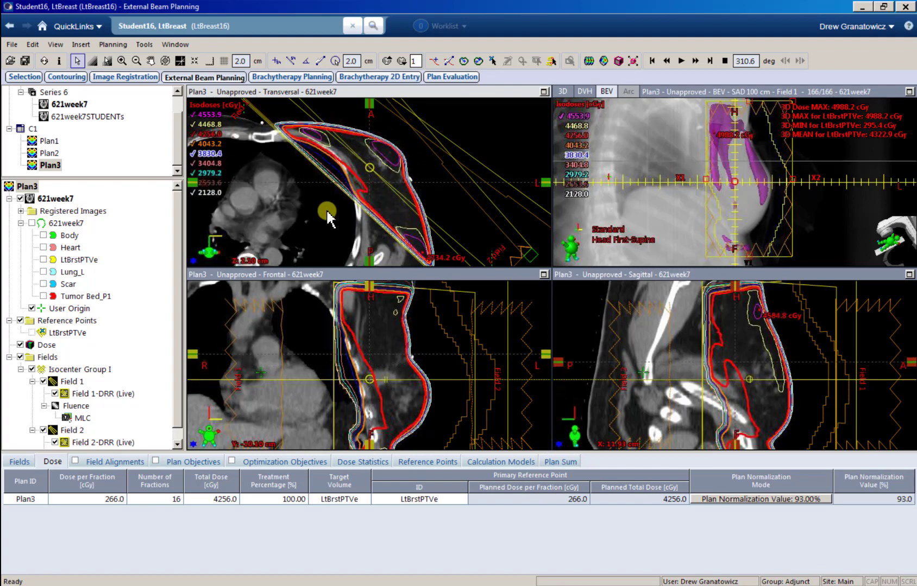
# Step: Turn on the Tumor Bed_P1 contour and review it across transversal slices with the 93% isodoses
pyautogui.scroll(6, 327, 213)
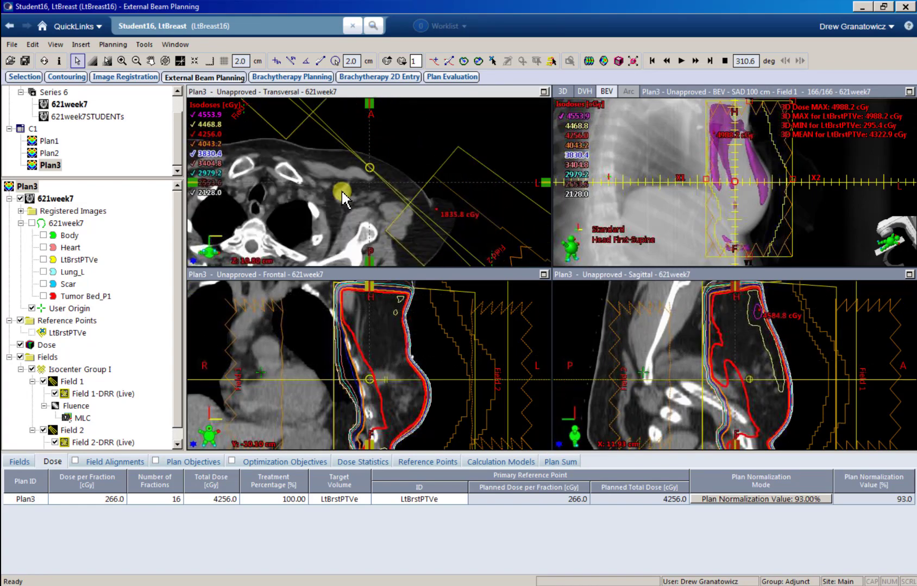
pyautogui.scroll(-20, 344, 199)
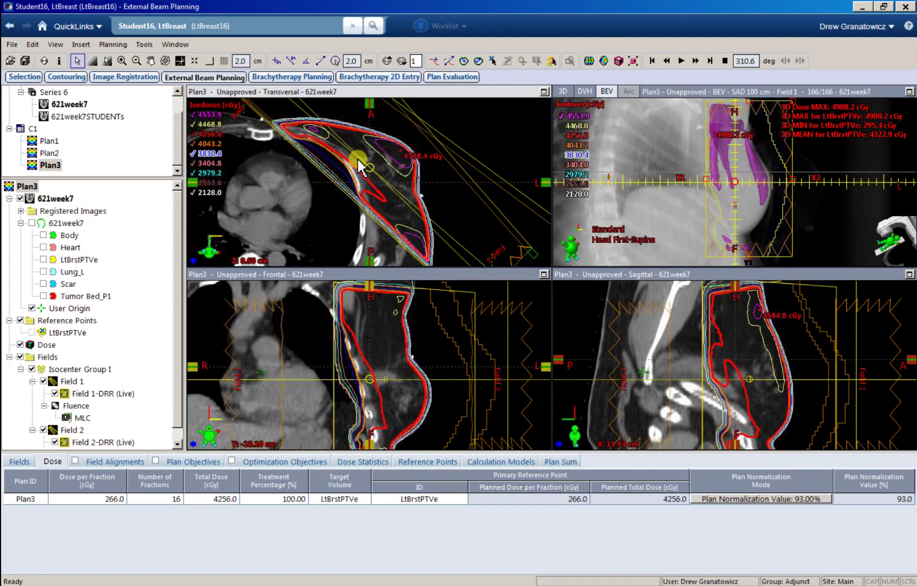
pyautogui.scroll(-20, 409, 173)
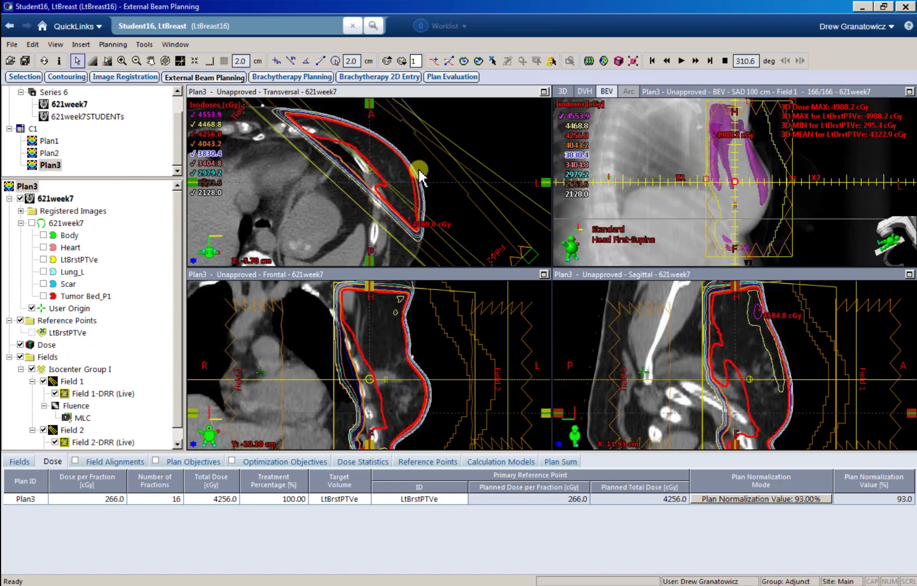
pyautogui.scroll(3, 392, 175)
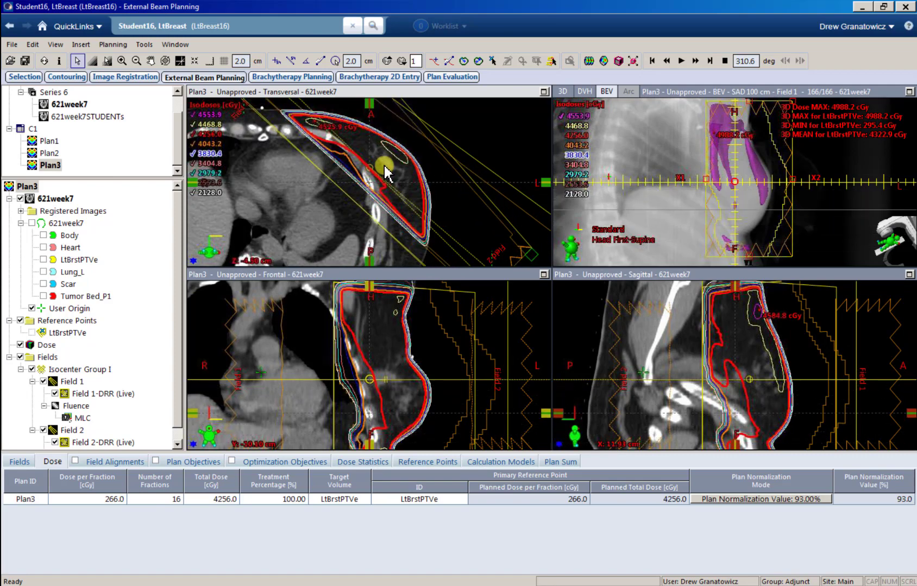
pyautogui.scroll(-2, 353, 153)
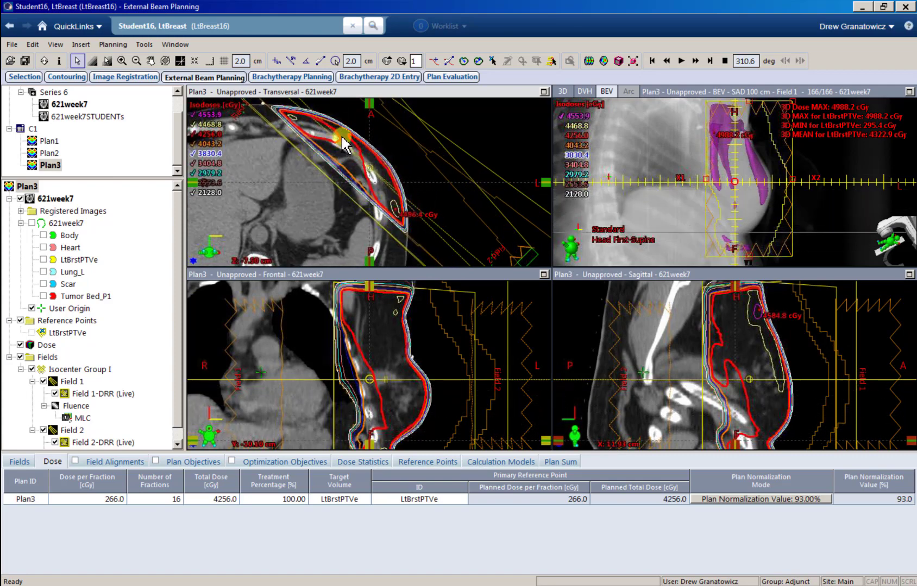
pyautogui.scroll(2, 342, 138)
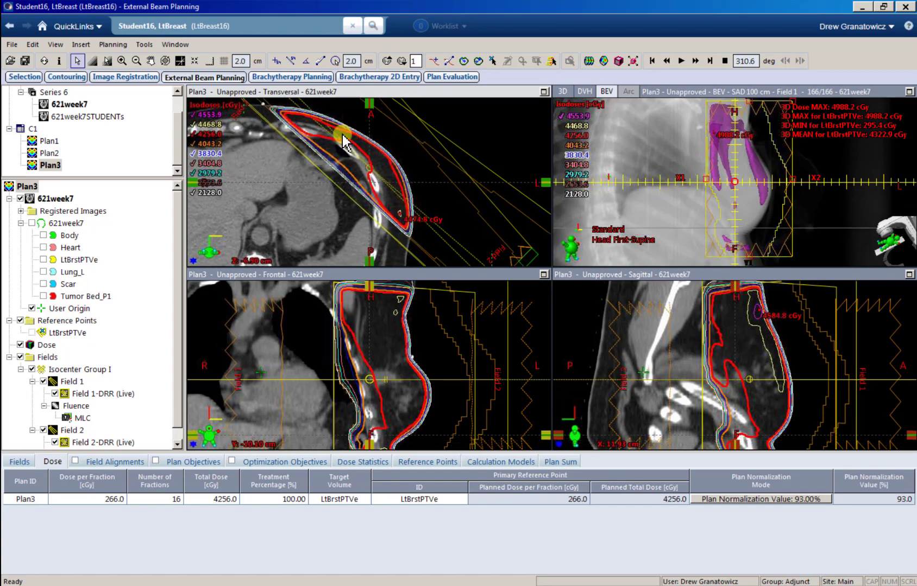
pyautogui.scroll(15, 347, 144)
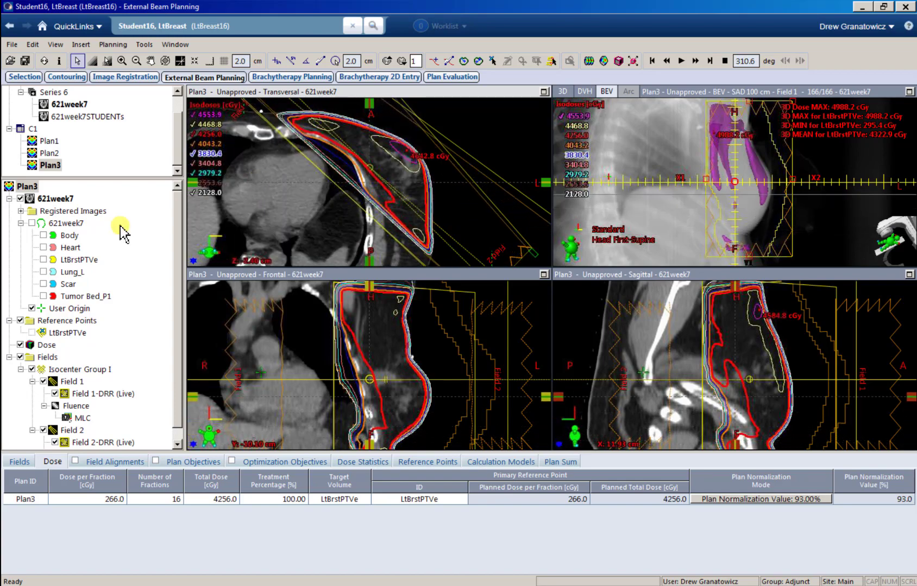
pyautogui.click(43, 296)
pyautogui.click(68, 296)
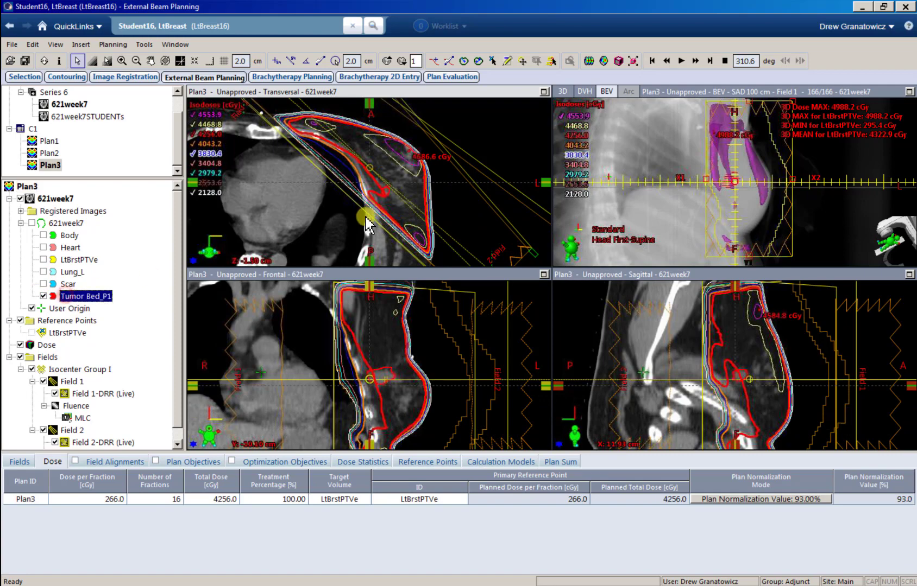
pyautogui.scroll(3, 389, 204)
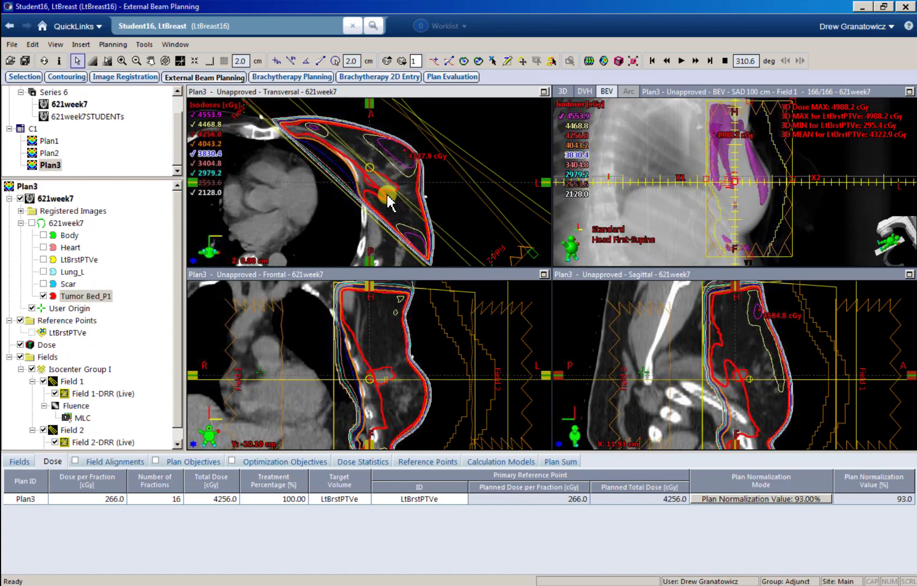
pyautogui.scroll(1, 384, 196)
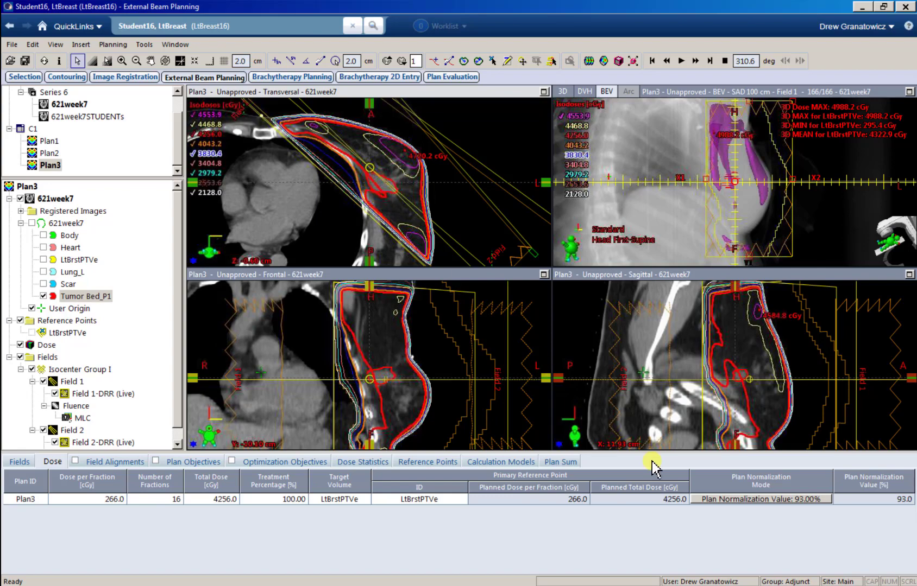
# Step: Renormalize Plan3 to 91.5% after an interim 92%, and show the Dose Statistics tab
pyautogui.click(736, 499)
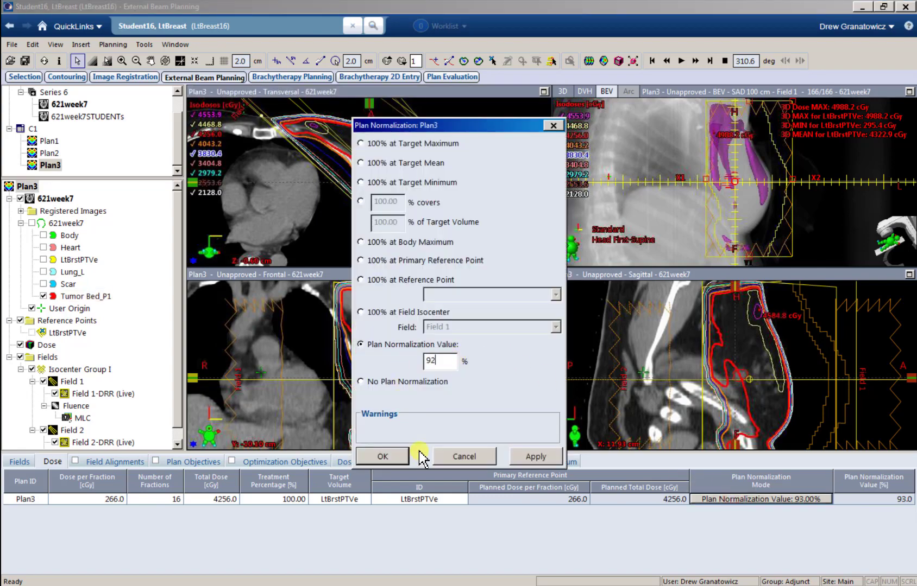
pyautogui.click(522, 454)
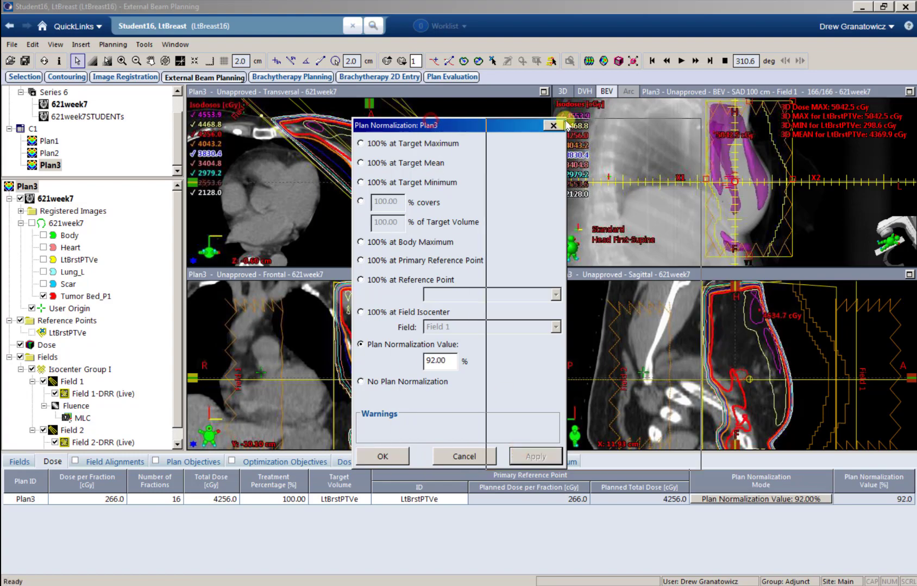
pyautogui.moveTo(434, 125); pyautogui.dragTo(569, 126)
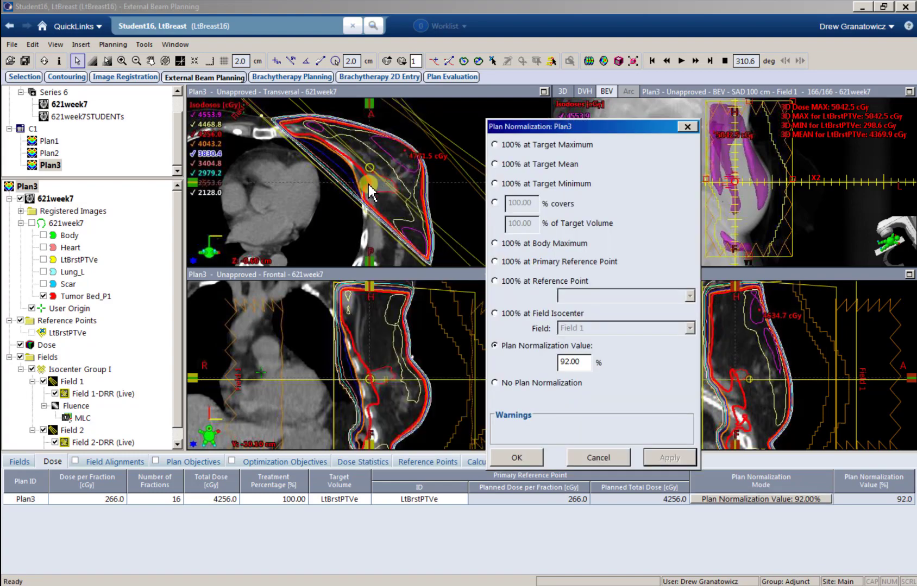
pyautogui.moveTo(584, 363); pyautogui.dragTo(523, 361)
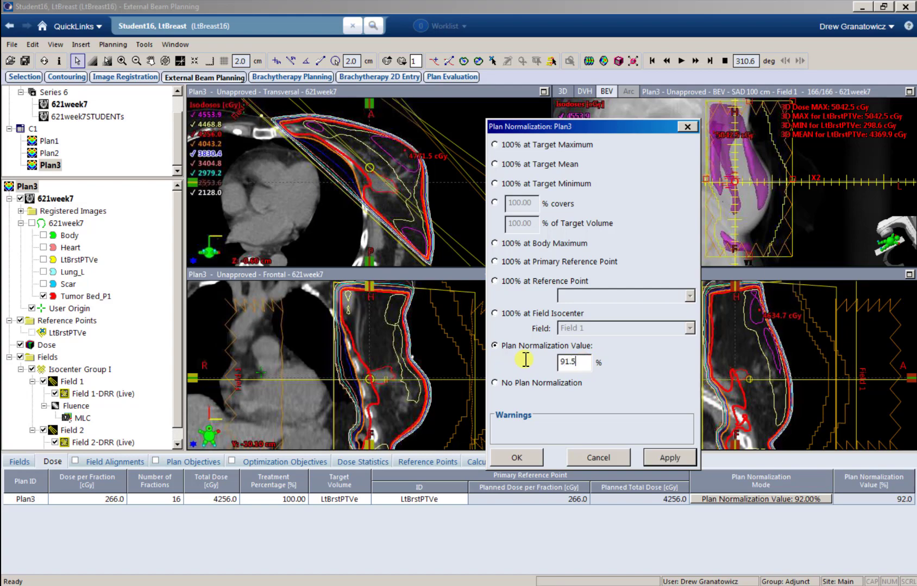
pyautogui.write('91.5')
pyautogui.click(519, 458)
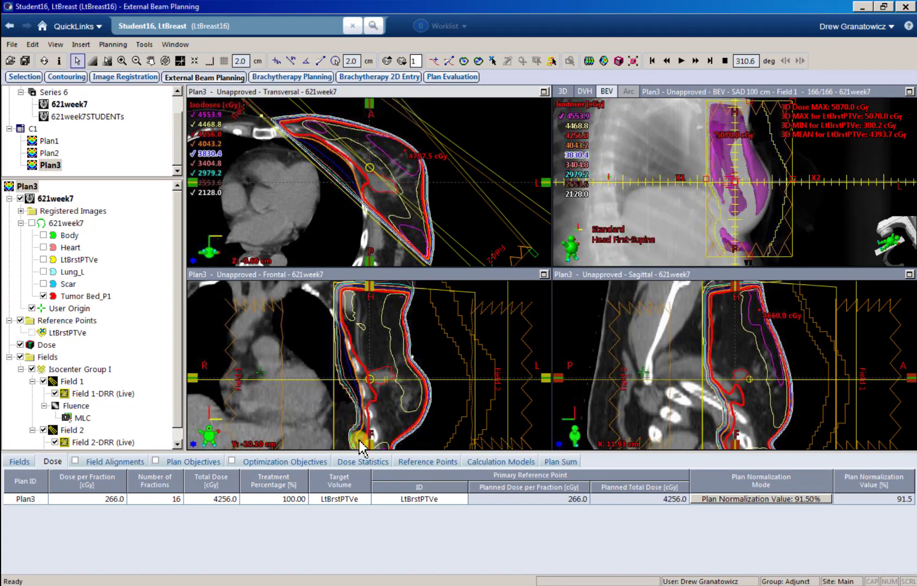
pyautogui.click(364, 462)
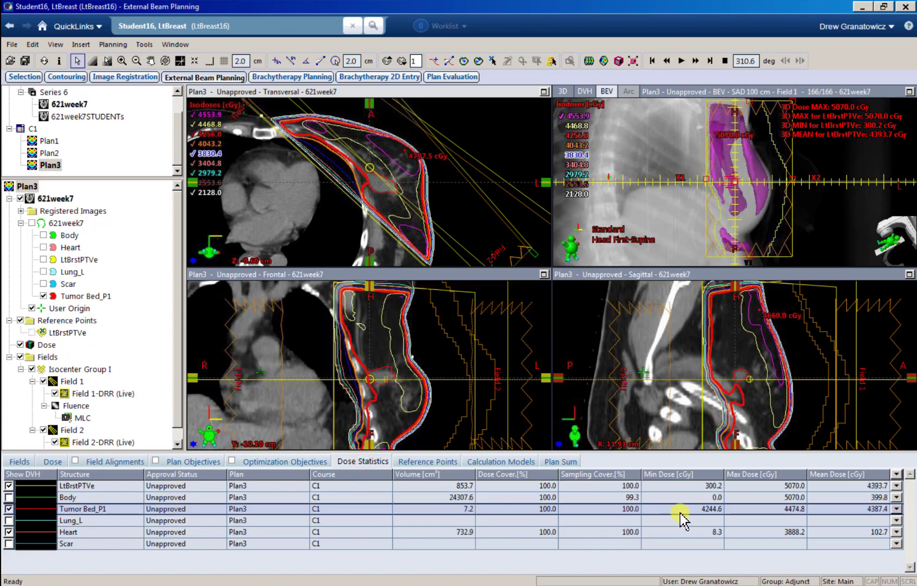
# Step: Switch isodose units from cGy to %, then scan slices for the 119.1% PTV hot spot
pyautogui.click(235, 103)
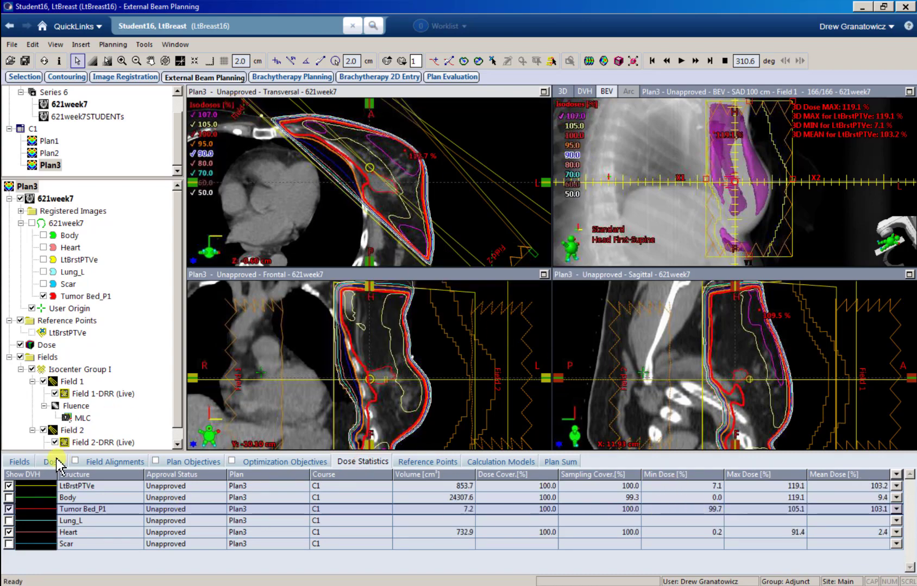
pyautogui.scroll(-1, 384, 190)
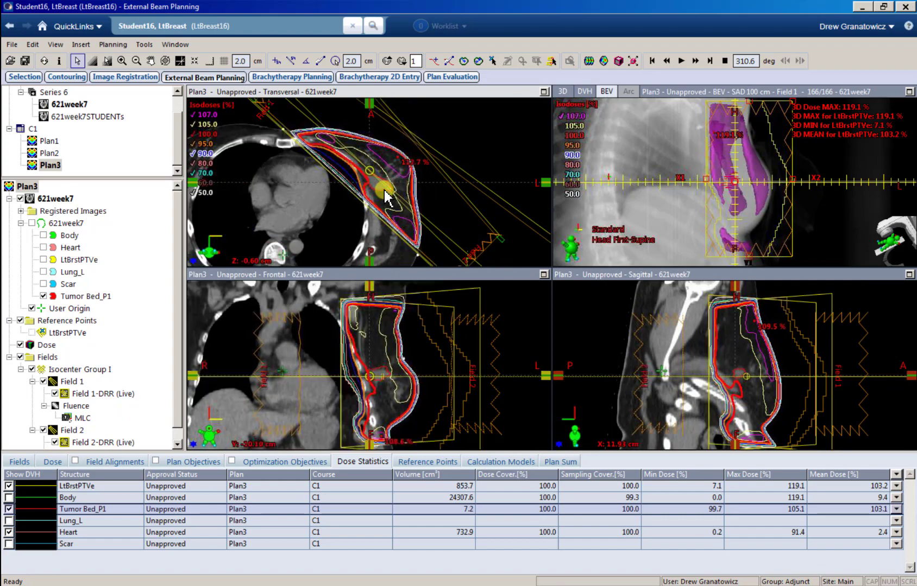
pyautogui.scroll(4, 385, 190)
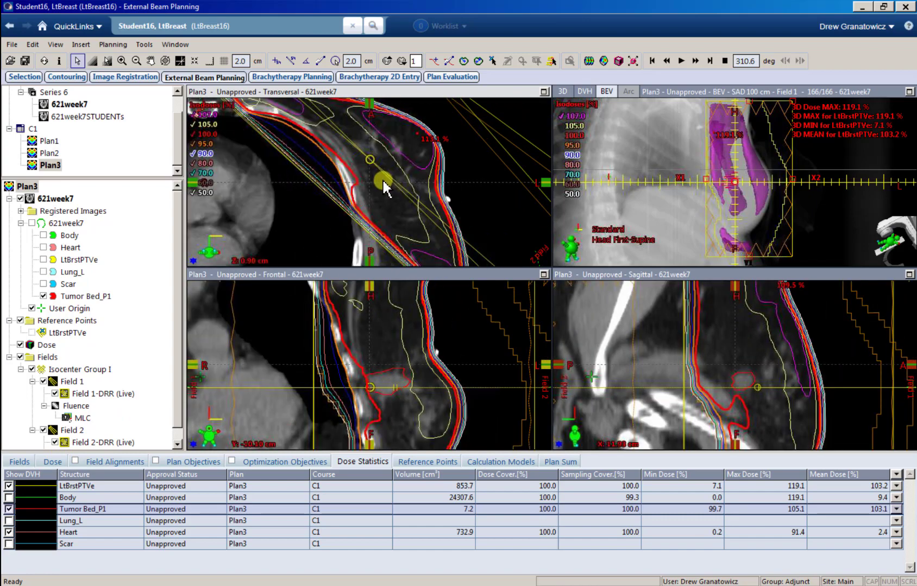
pyautogui.scroll(-12, 384, 187)
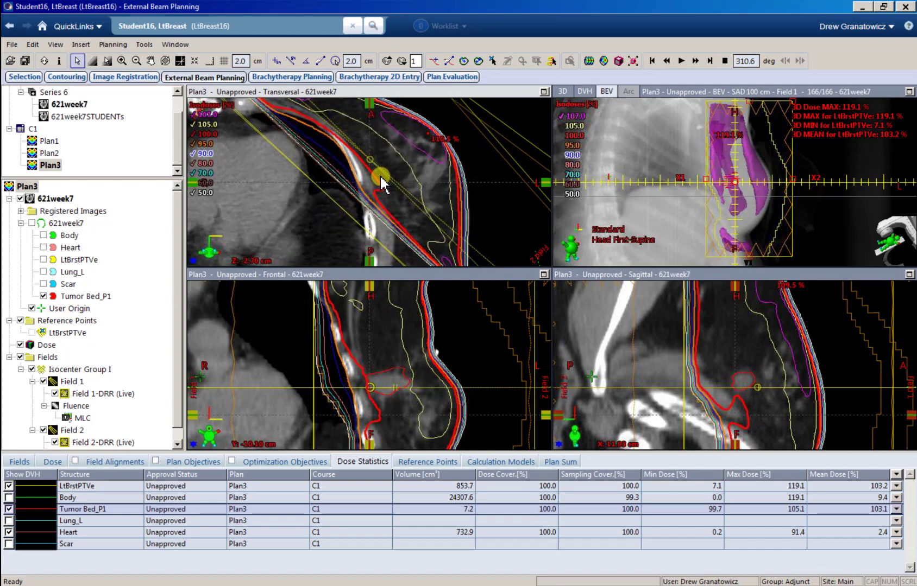
pyautogui.scroll(12, 381, 179)
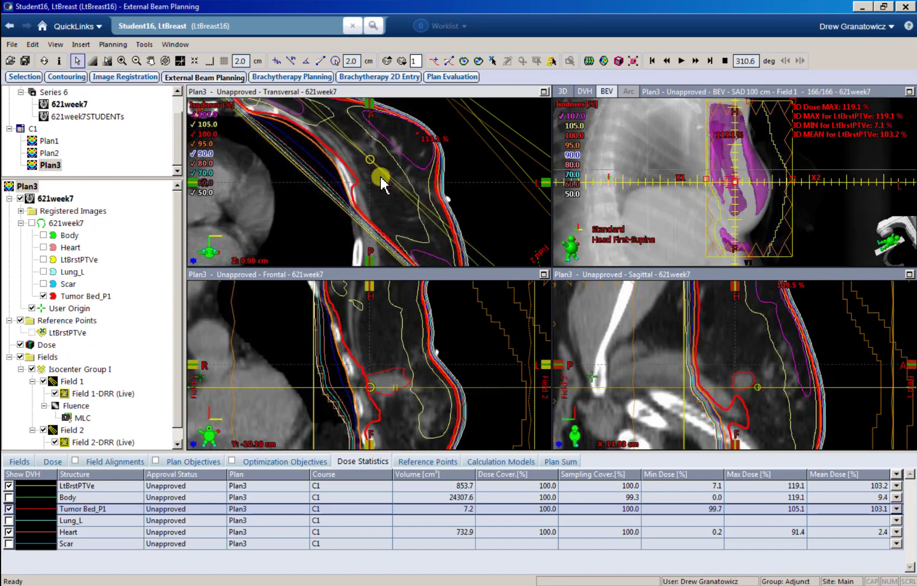
pyautogui.scroll(-4, 385, 185)
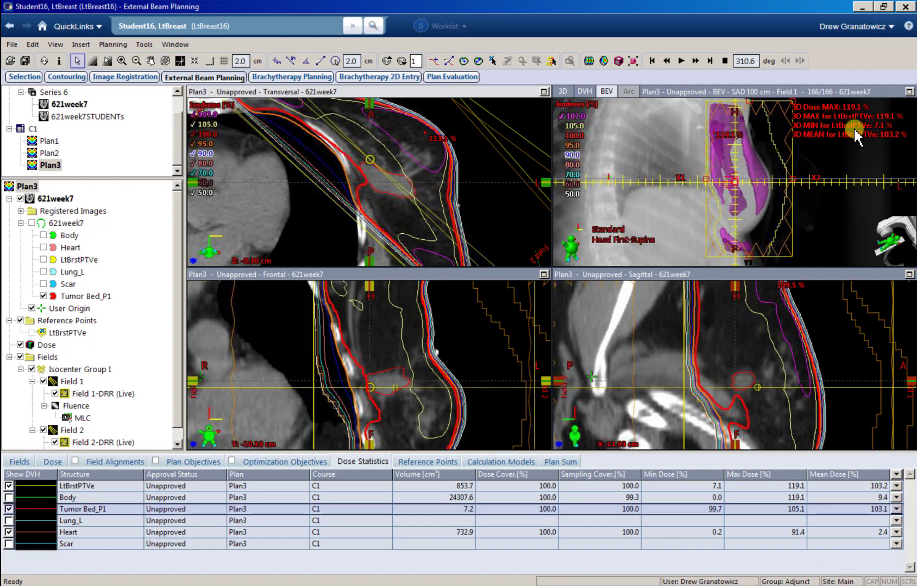
# Step: Maximize the beam's-eye view and select Fluence under Field 1
pyautogui.click(908, 92)
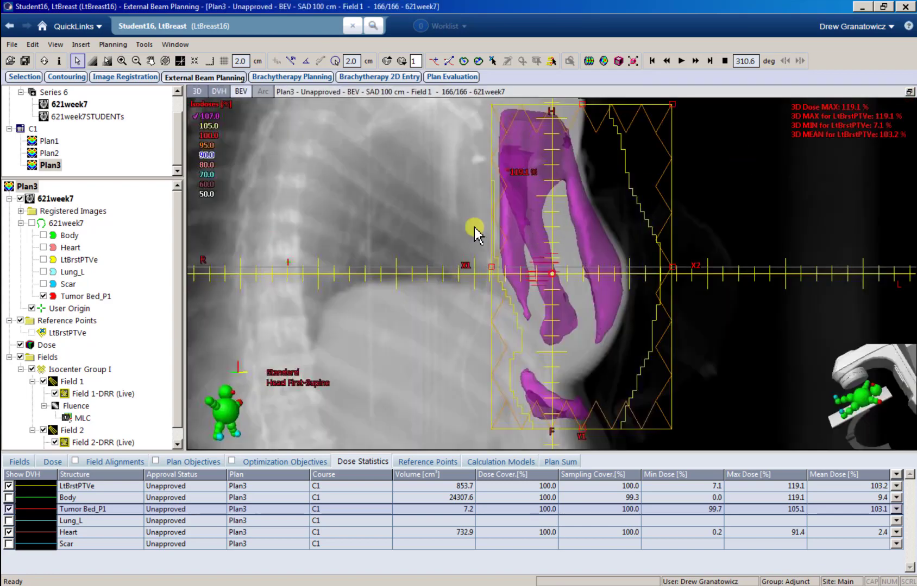
pyautogui.click(76, 407)
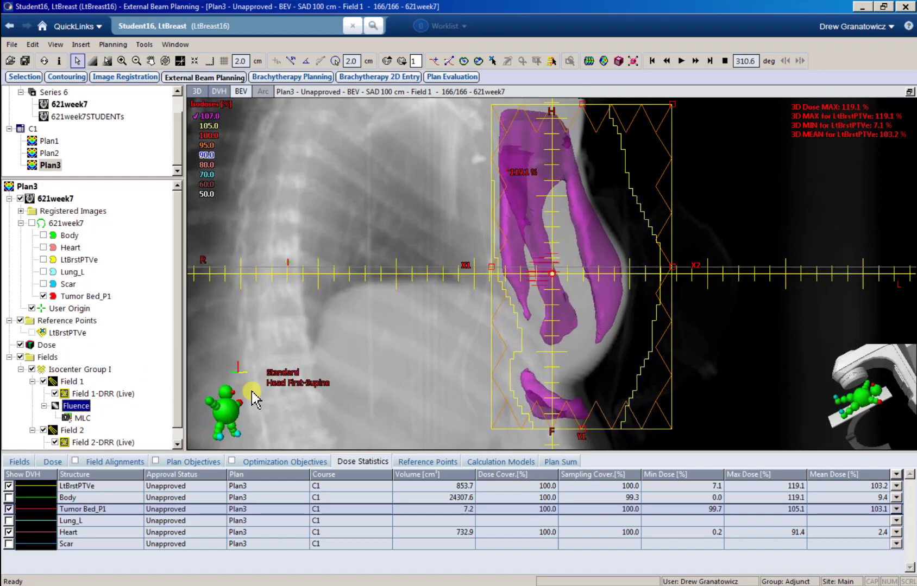
# Step: Open Field 1's fluence in the Fluence Editor, colour-mapped from 0.000 to 0.927
pyautogui.rightClick(76, 414)
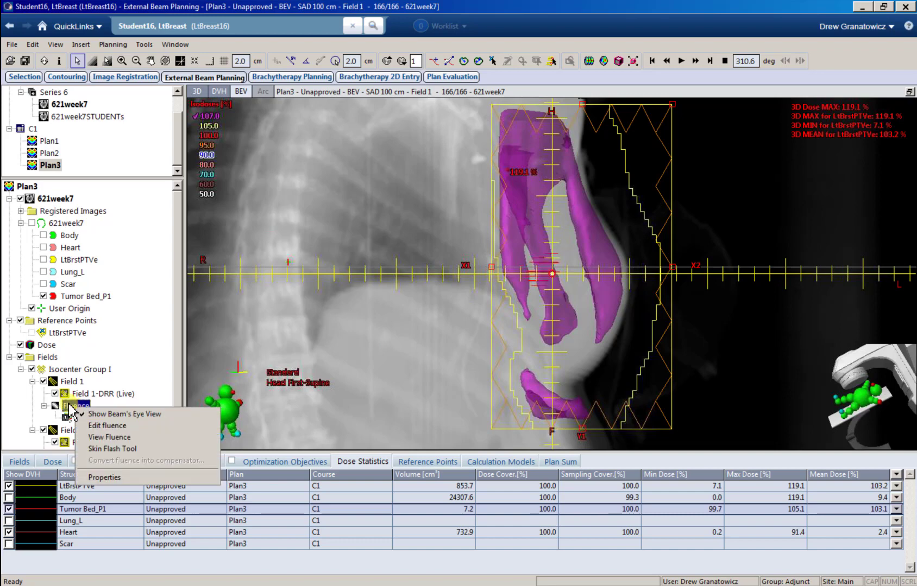
pyautogui.click(117, 427)
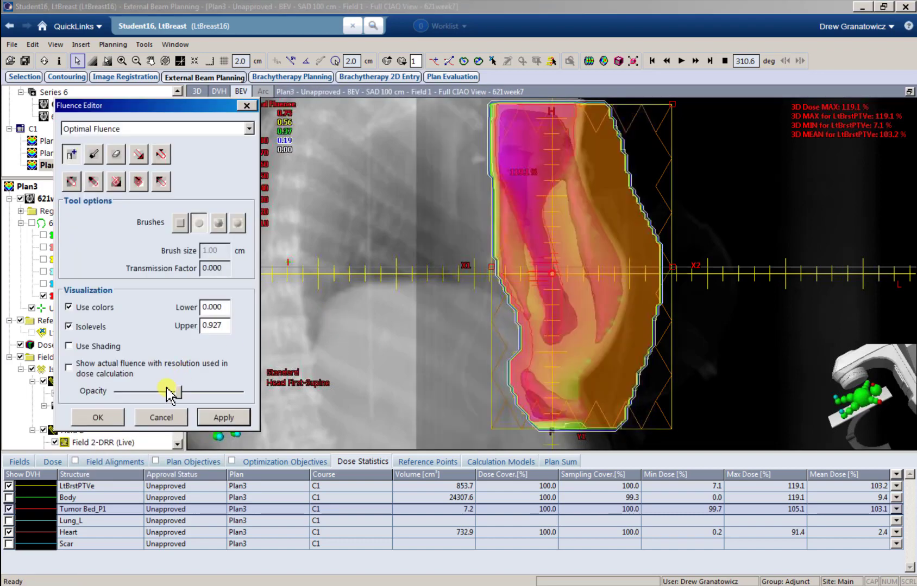
# Step: Fade the fluence colour map to zero opacity and select the transmission-factor measuring tool
pyautogui.moveTo(162, 390); pyautogui.dragTo(94, 394)
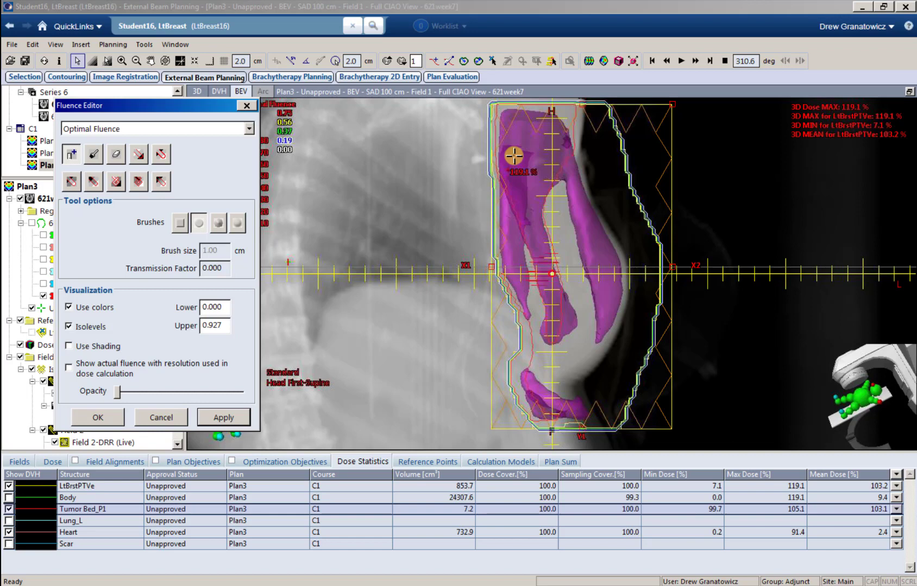
pyautogui.click(96, 186)
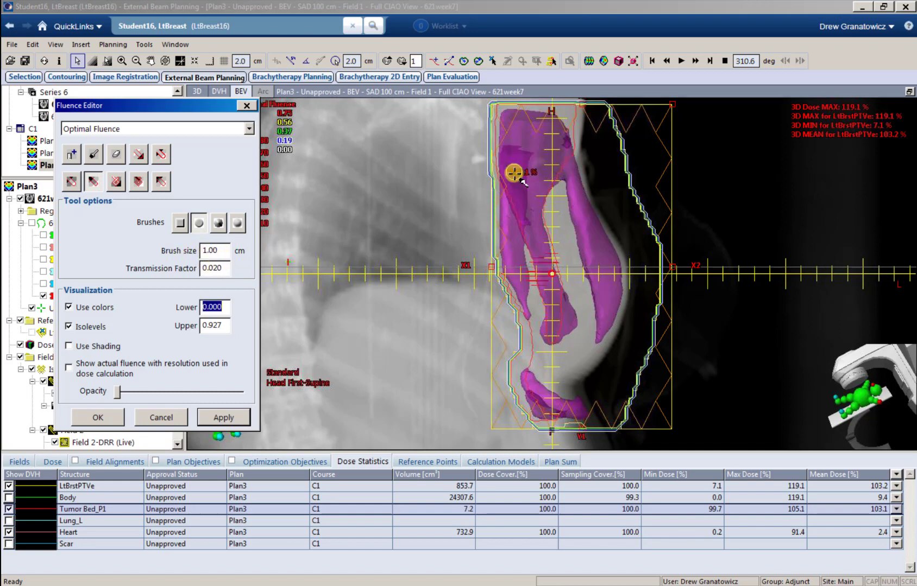
pyautogui.click(72, 154)
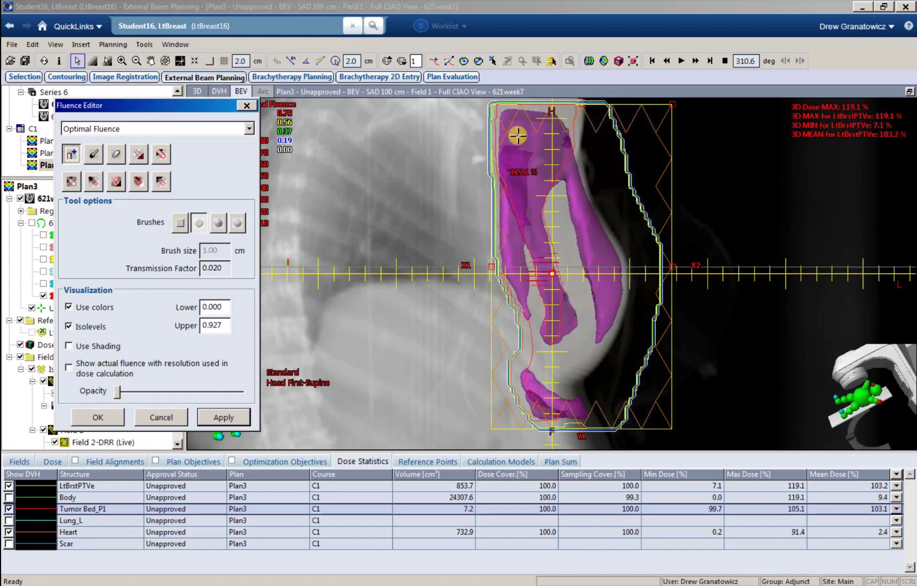
# Step: Sample transmission at four points across Field 1's hot spot, reading 0.698
pyautogui.click(69, 158)
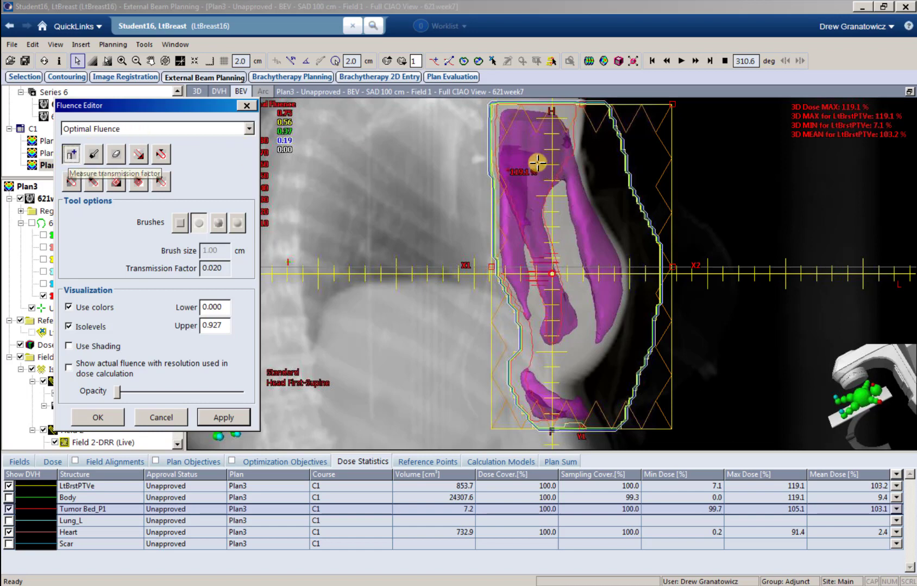
pyautogui.click(526, 138)
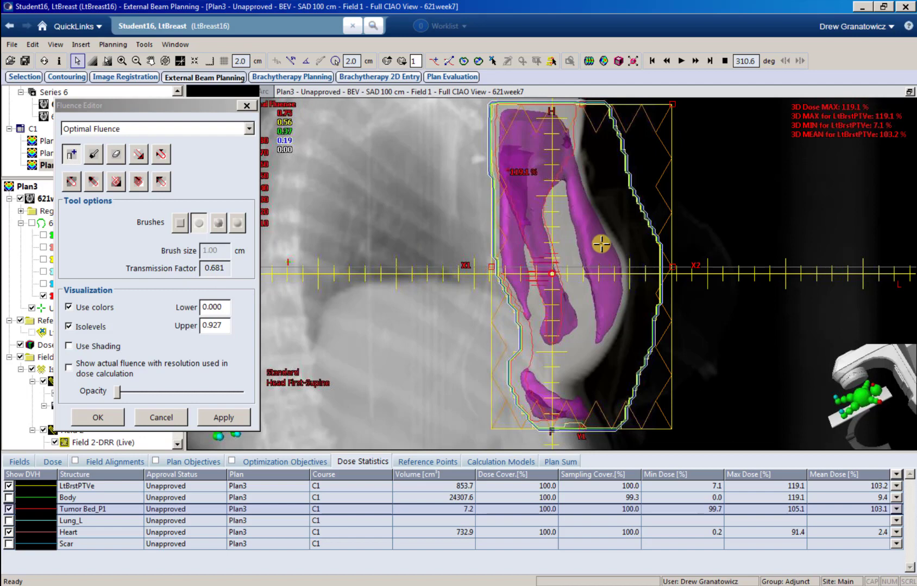
pyautogui.click(529, 149)
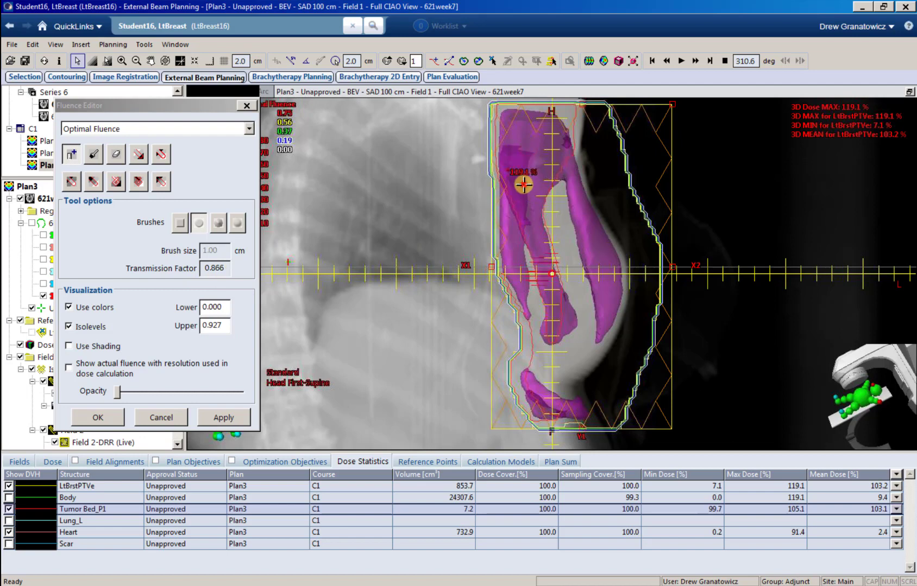
pyautogui.click(599, 266)
pyautogui.click(101, 182)
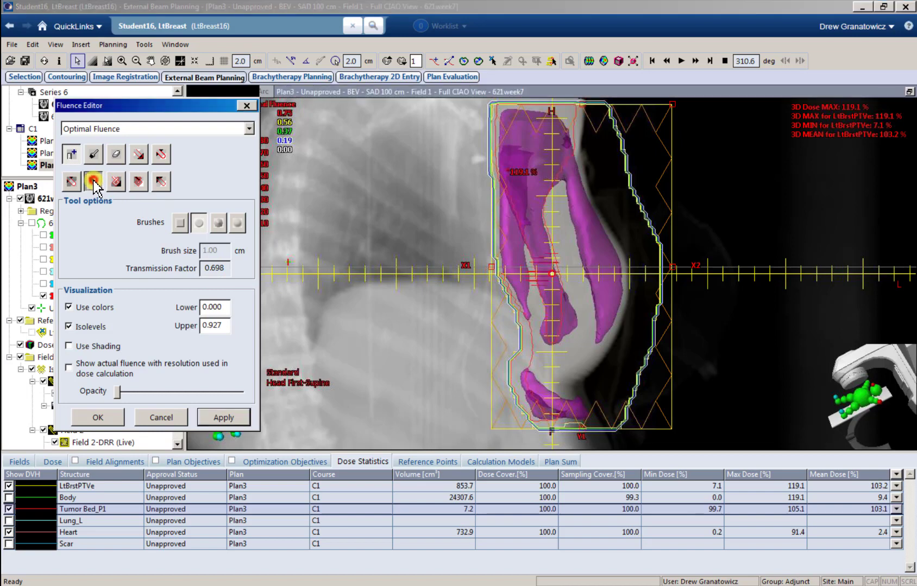
# Step: Set the brush transmission factor to 0.020 and paint it over Field 1's upper hot spot
pyautogui.moveTo(220, 267); pyautogui.dragTo(213, 270)
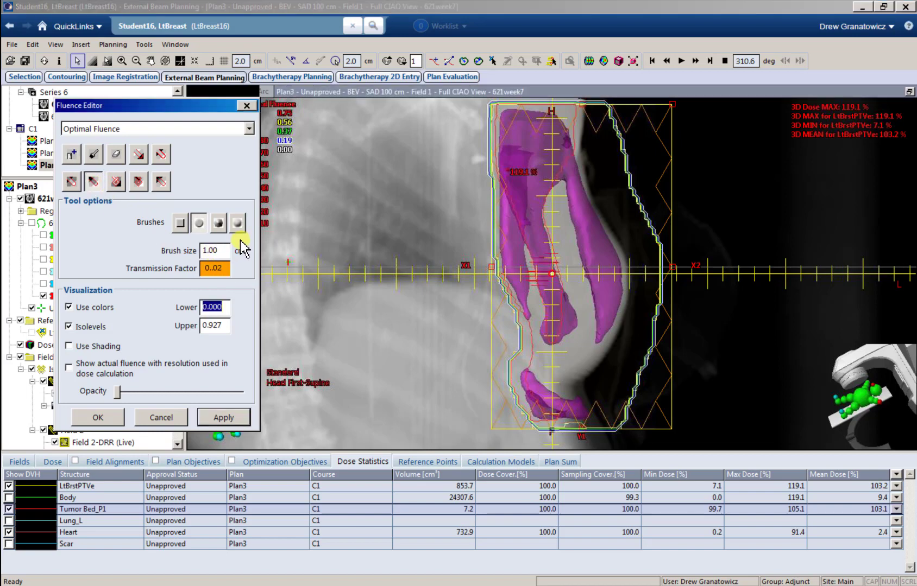
pyautogui.click(212, 269)
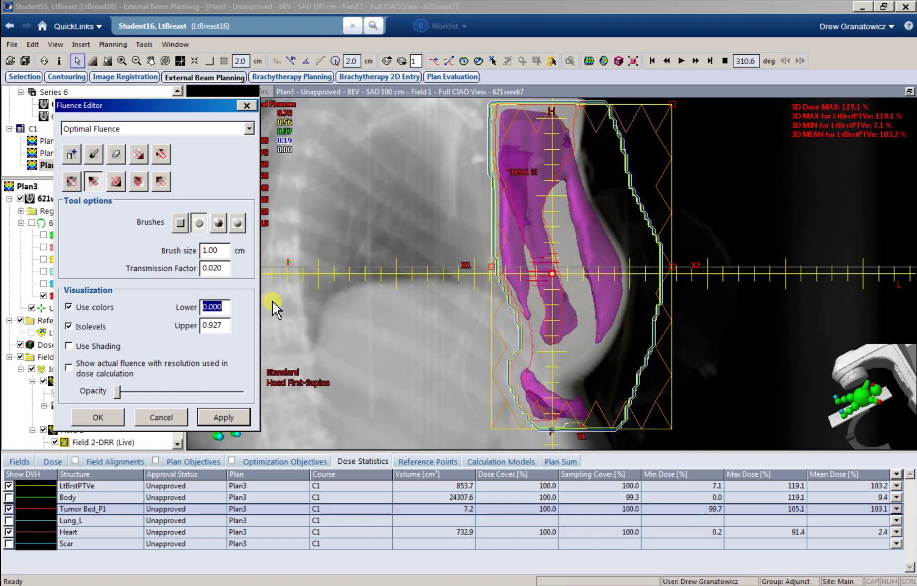
pyautogui.click(518, 125)
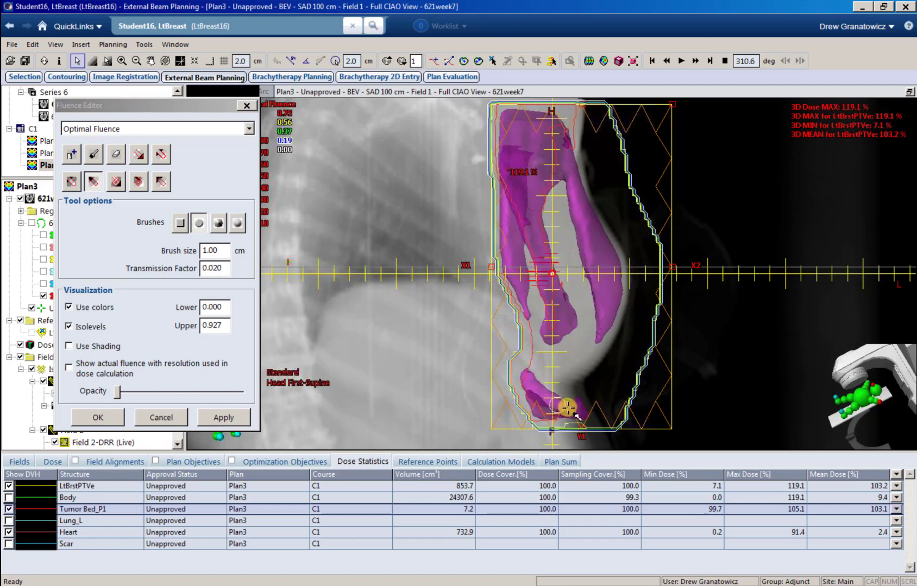
# Step: Apply Field 1's edited fluence and recalculate leaf motions and dose, reaching a 117.2% maximum
pyautogui.click(222, 418)
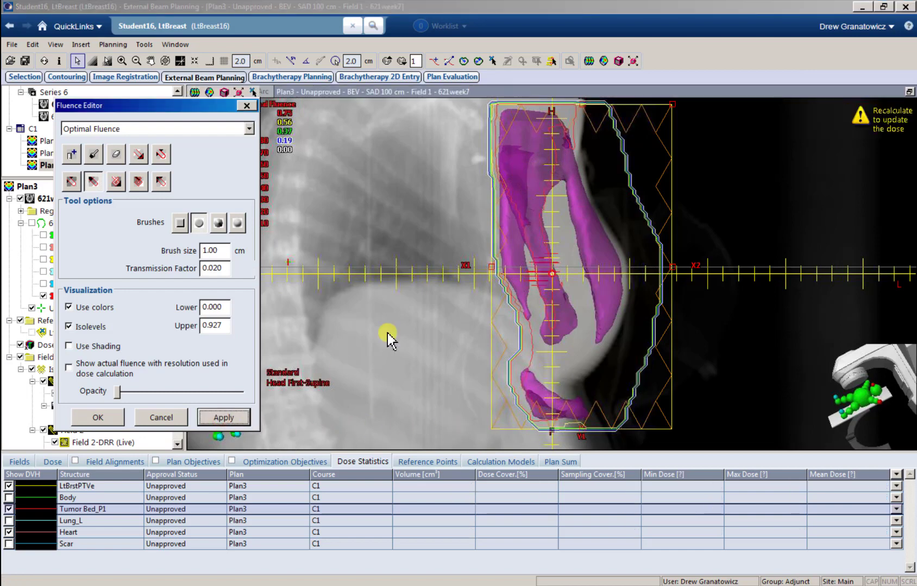
pyautogui.click(590, 61)
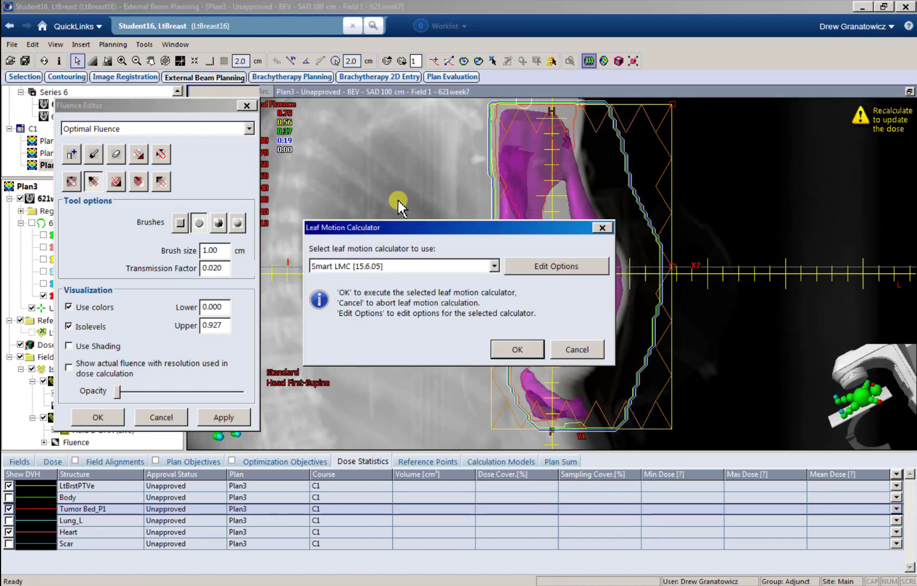
pyautogui.click(519, 349)
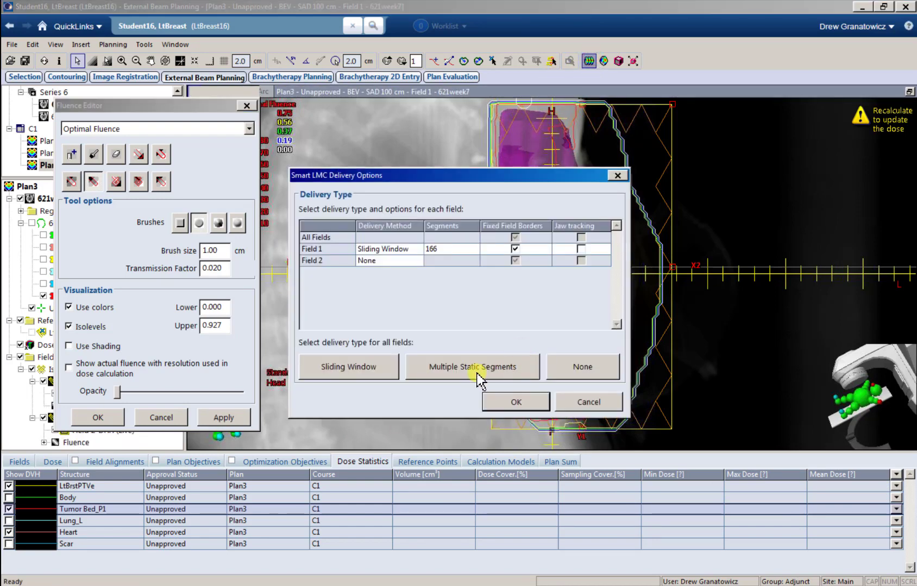
pyautogui.click(506, 404)
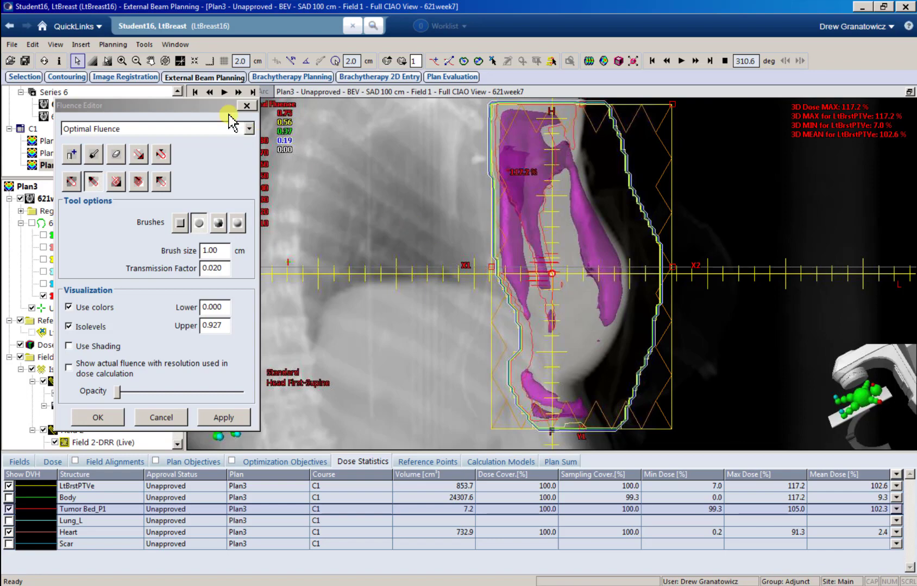
pyautogui.moveTo(182, 105); pyautogui.dragTo(306, 101)
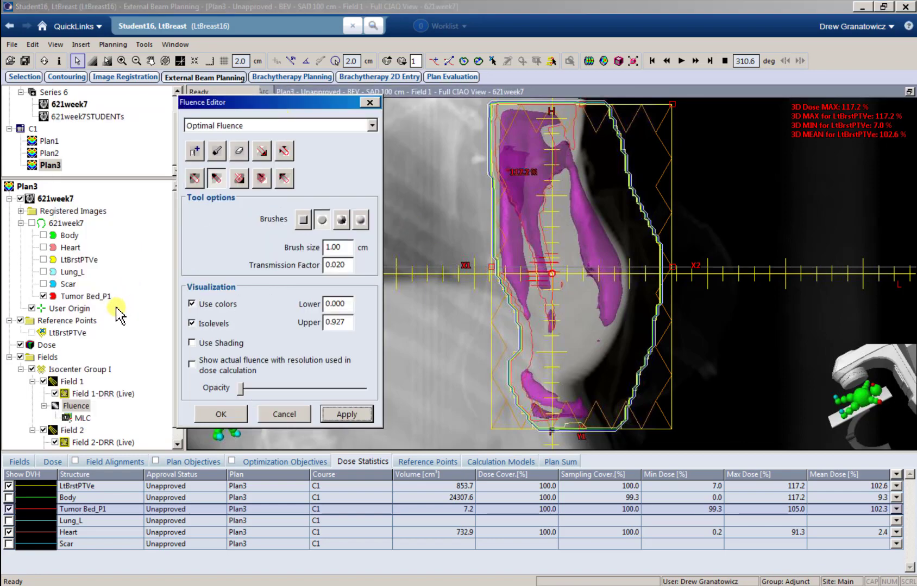
# Step: Brush Field 2's hot spot down to 0.020 transmission and apply the edited fluence
pyautogui.click(100, 344)
pyautogui.scroll(-1, 99, 343)
pyautogui.click(74, 442)
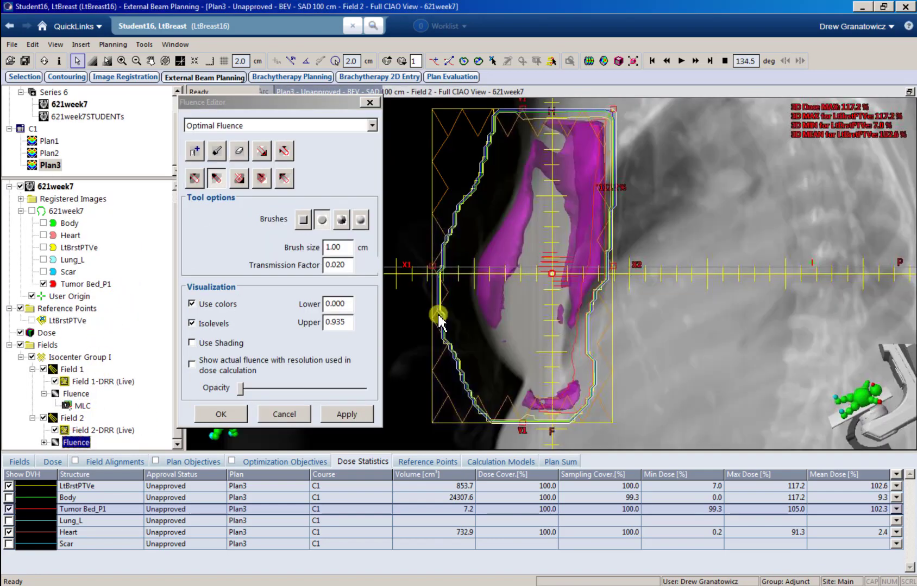
pyautogui.click(595, 134)
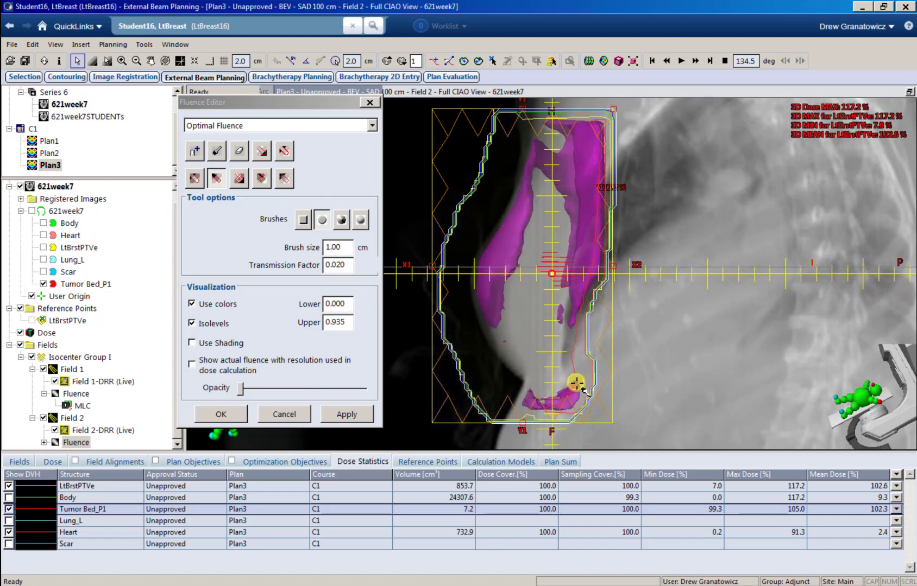
pyautogui.click(346, 415)
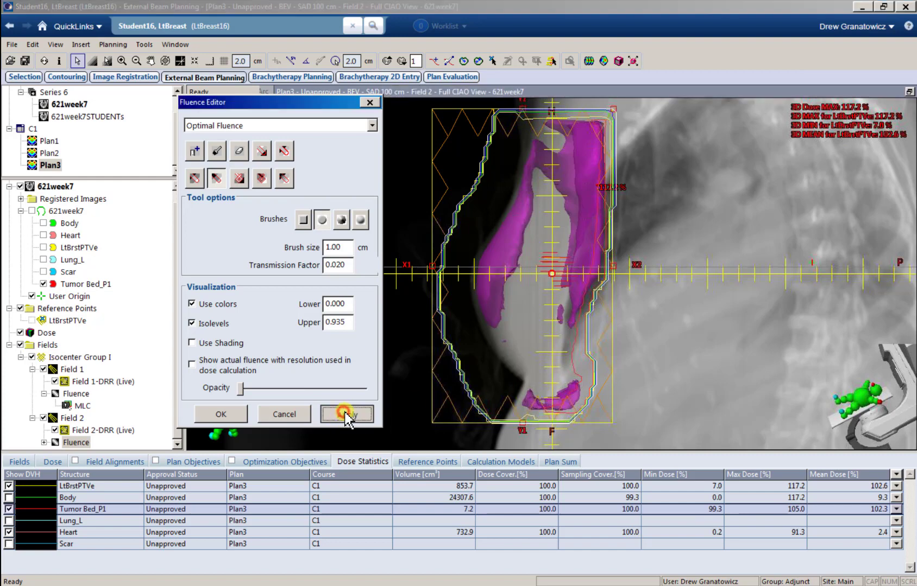
# Step: Recalculate leaf motions and dose with default options, lowering the LtBrstPTVe maximum to 116.5%
pyautogui.click(589, 60)
pyautogui.click(514, 349)
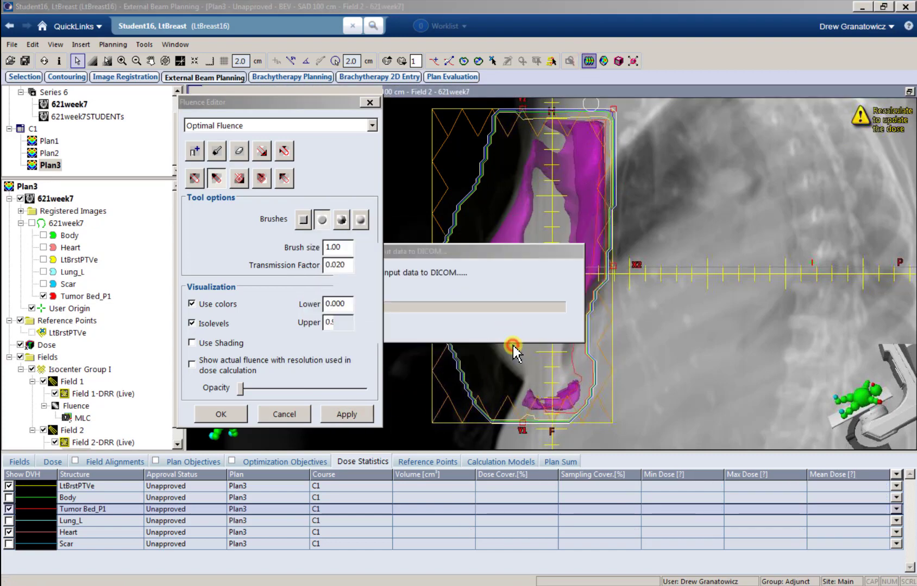
pyautogui.click(524, 401)
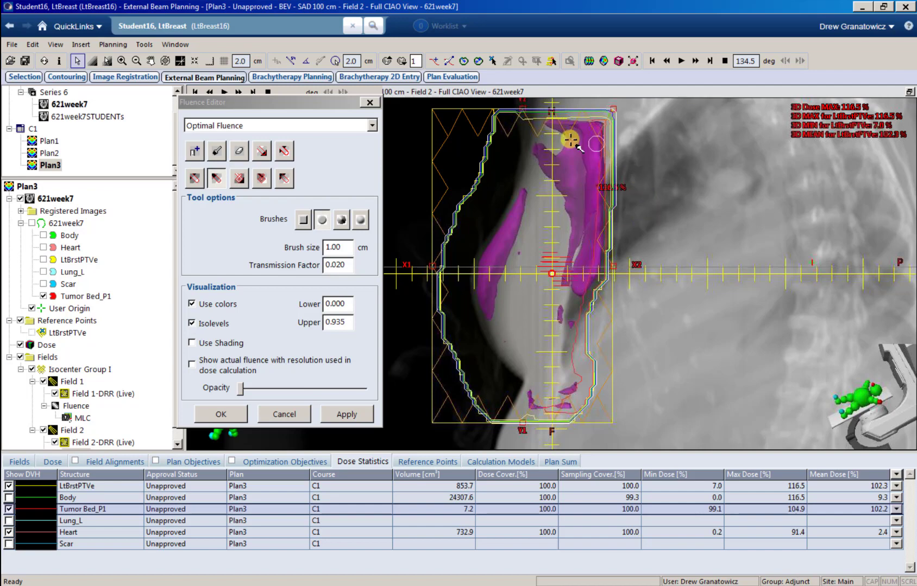
pyautogui.click(77, 406)
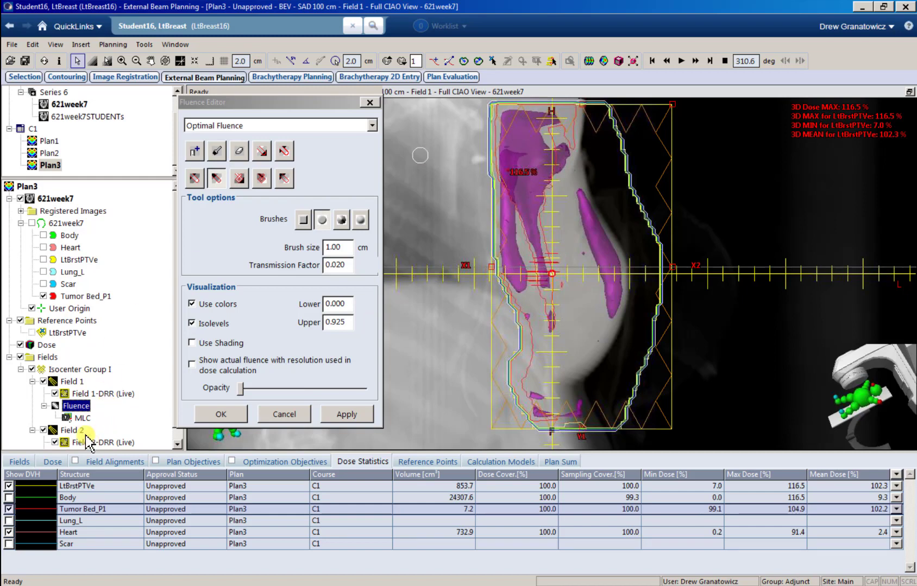
# Step: Brush down the upper magenta hot spot in Field 1's fluence and apply the change
pyautogui.scroll(-1, 82, 435)
pyautogui.click(79, 441)
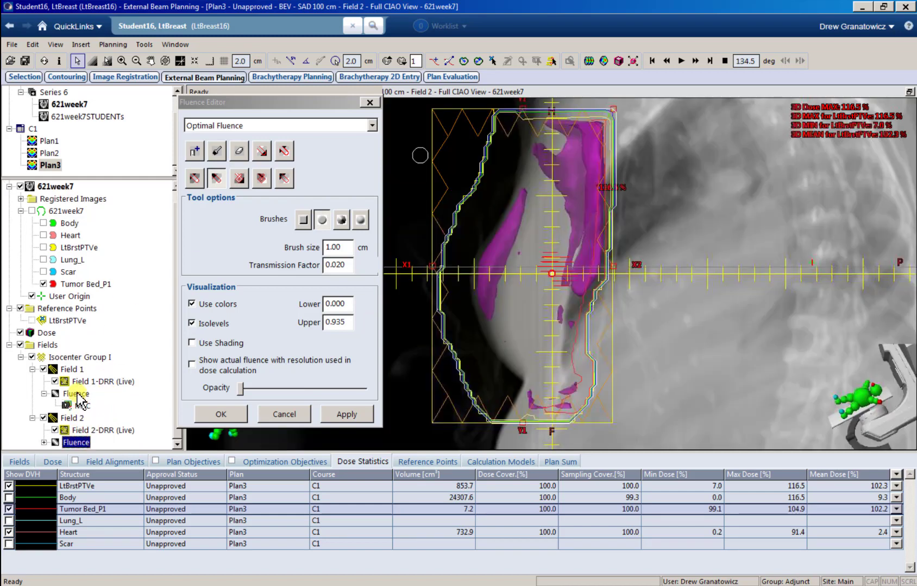
pyautogui.click(77, 395)
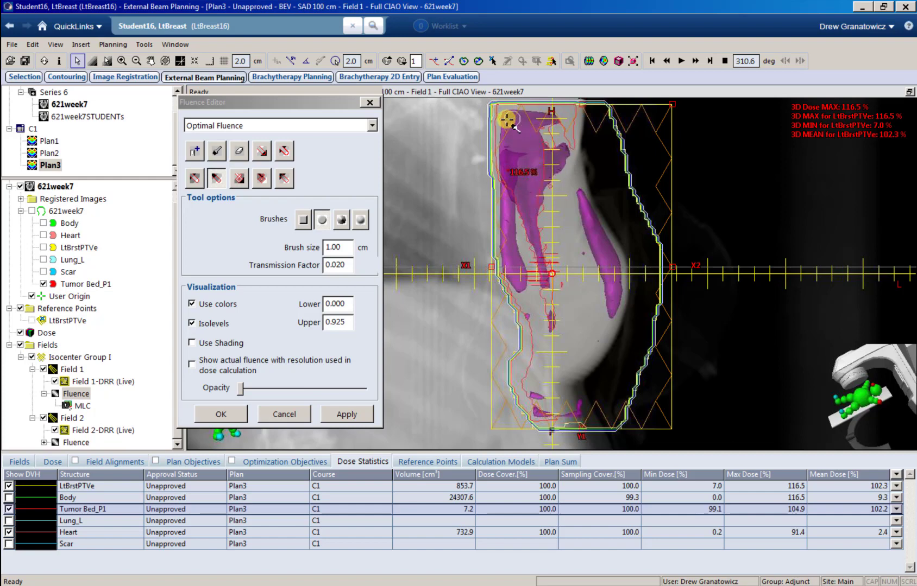
pyautogui.moveTo(516, 143)
pyautogui.mouseDown()
pyautogui.moveTo(507, 152)
pyautogui.moveTo(561, 156)
pyautogui.moveTo(513, 171)
pyautogui.moveTo(545, 172)
pyautogui.moveTo(510, 178)
pyautogui.moveTo(542, 180)
pyautogui.moveTo(513, 197)
pyautogui.moveTo(538, 228)
pyautogui.moveTo(546, 288)
pyautogui.moveTo(518, 160)
pyautogui.moveTo(586, 199)
pyautogui.moveTo(618, 304)
pyautogui.moveTo(585, 202)
pyautogui.moveTo(606, 297)
pyautogui.mouseUp()
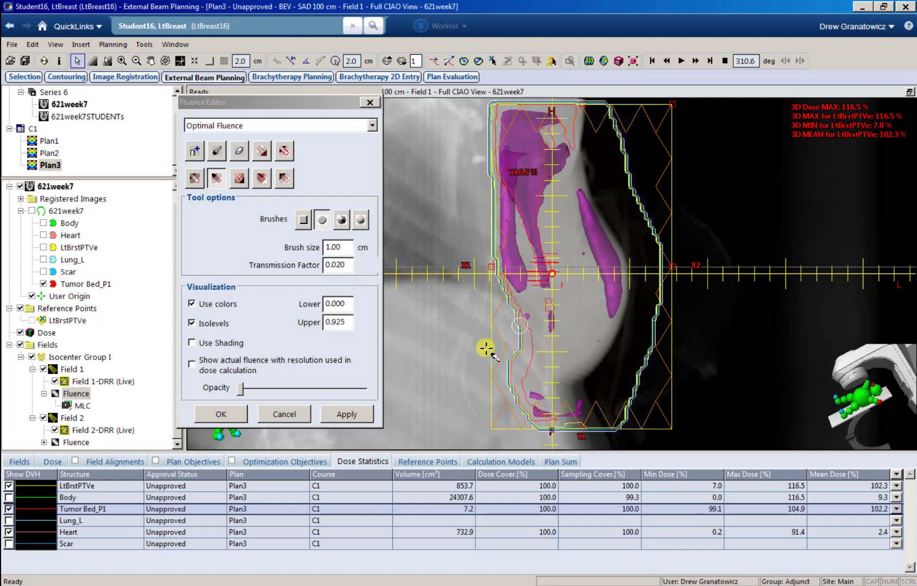
pyautogui.click(348, 416)
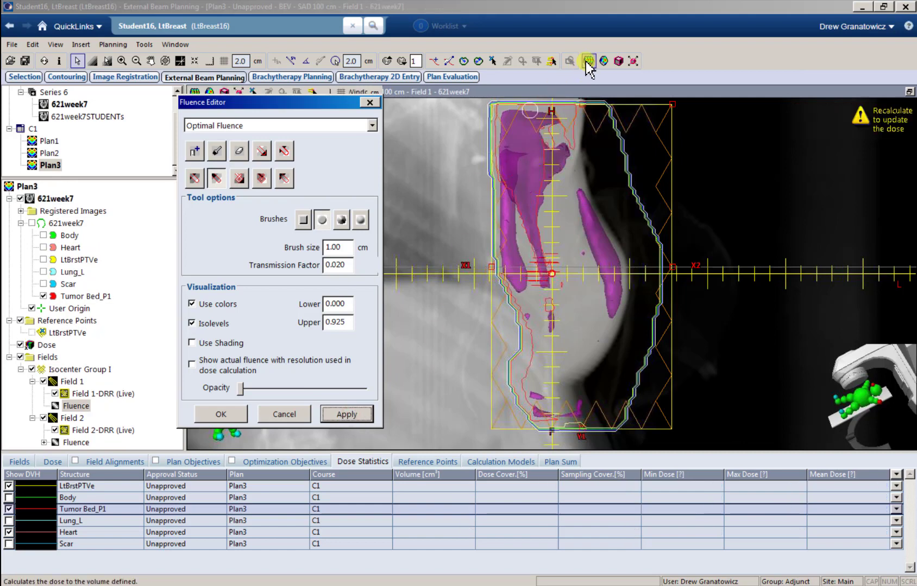
# Step: Recalculate leaf motions and dose to a 114.6% maximum, then display Field 2's fluence
pyautogui.click(586, 61)
pyautogui.click(532, 351)
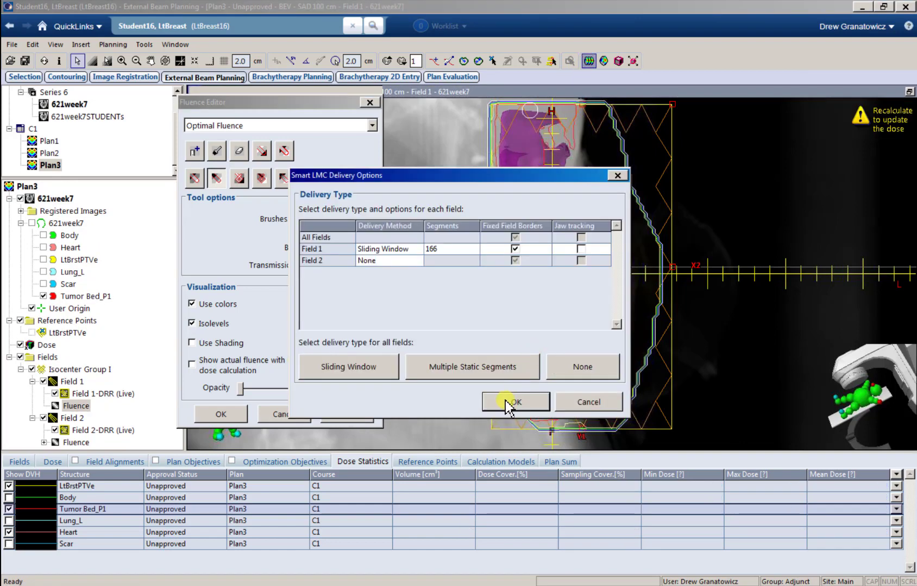
pyautogui.click(514, 402)
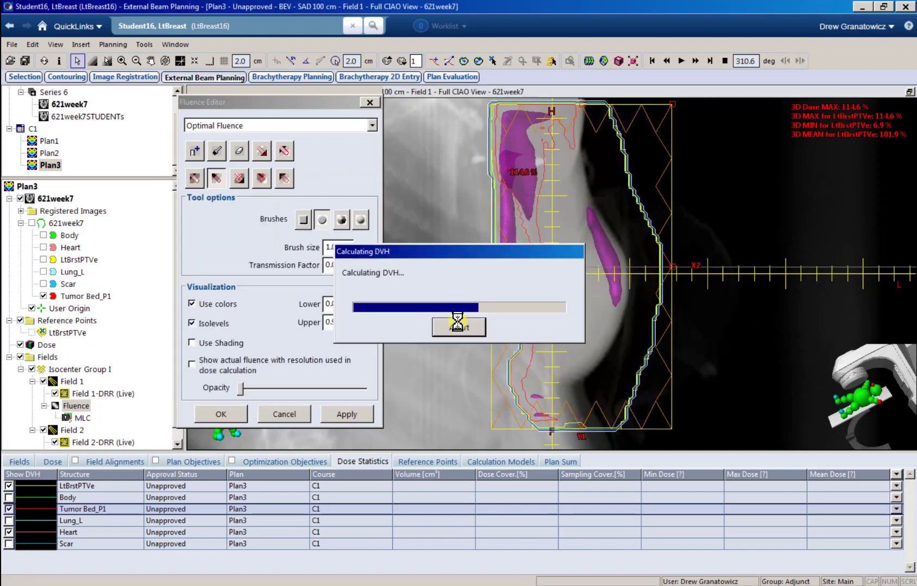
pyautogui.scroll(-1, 93, 438)
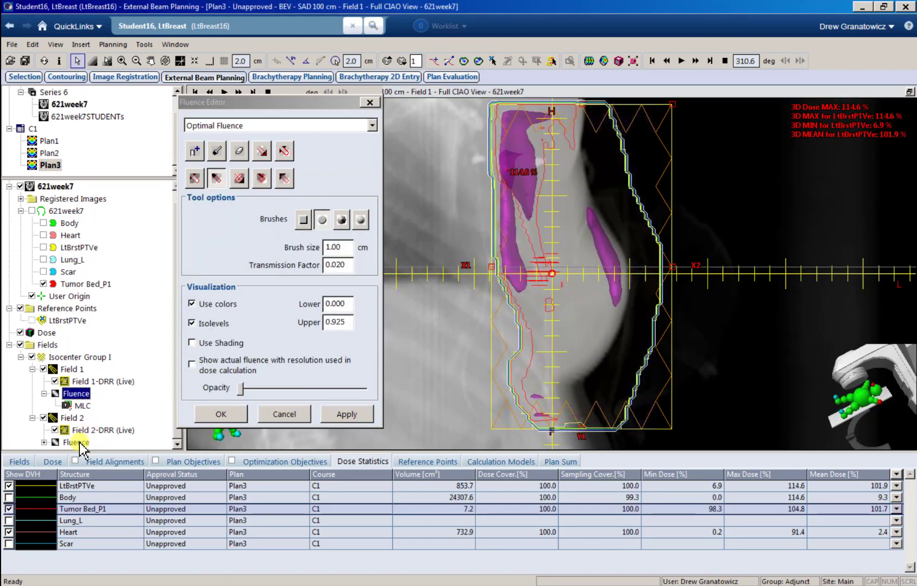
pyautogui.click(76, 443)
# Step: Brush Field 2's right, left and lower magenta hot regions down to 0.020 and apply
pyautogui.moveTo(579, 129)
pyautogui.mouseDown()
pyautogui.moveTo(597, 144)
pyautogui.moveTo(597, 228)
pyautogui.moveTo(579, 288)
pyautogui.moveTo(594, 146)
pyautogui.moveTo(579, 126)
pyautogui.mouseUp()
pyautogui.moveTo(518, 203)
pyautogui.mouseDown()
pyautogui.moveTo(483, 290)
pyautogui.moveTo(488, 250)
pyautogui.moveTo(511, 239)
pyautogui.mouseUp()
pyautogui.moveTo(570, 385); pyautogui.dragTo(568, 404)
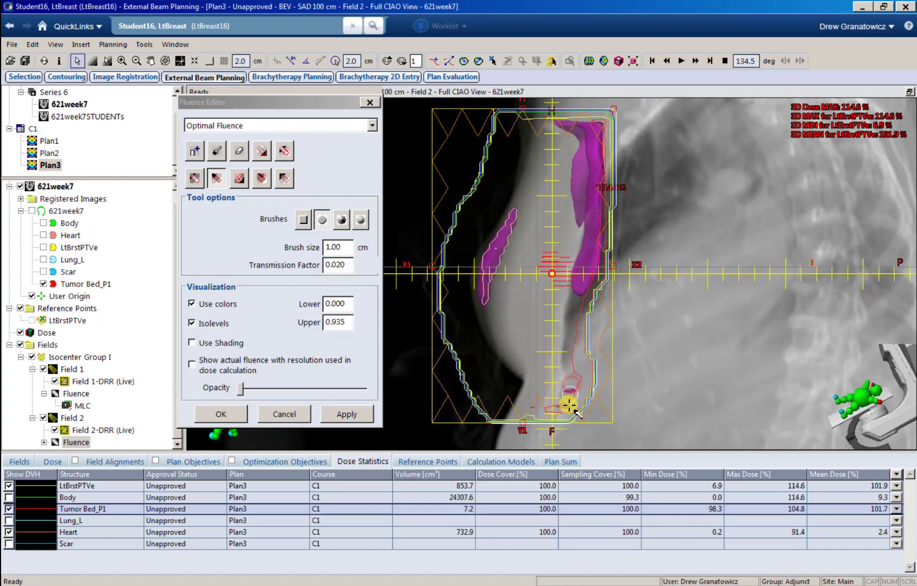
pyautogui.click(348, 414)
# Step: Recalculate sliding-window leaf motions and dose to a 113.9% maximum, then apply Field 1's fluence
pyautogui.click(589, 61)
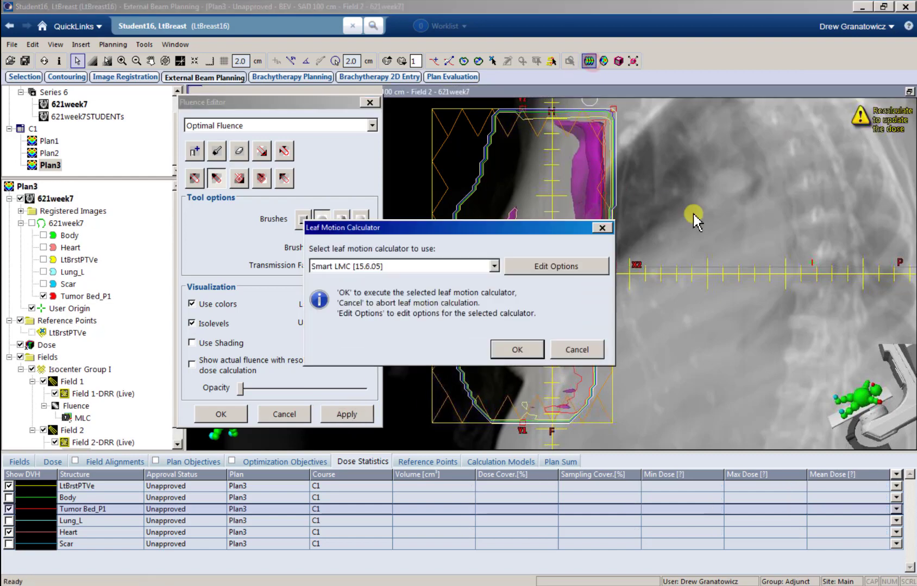
pyautogui.click(517, 350)
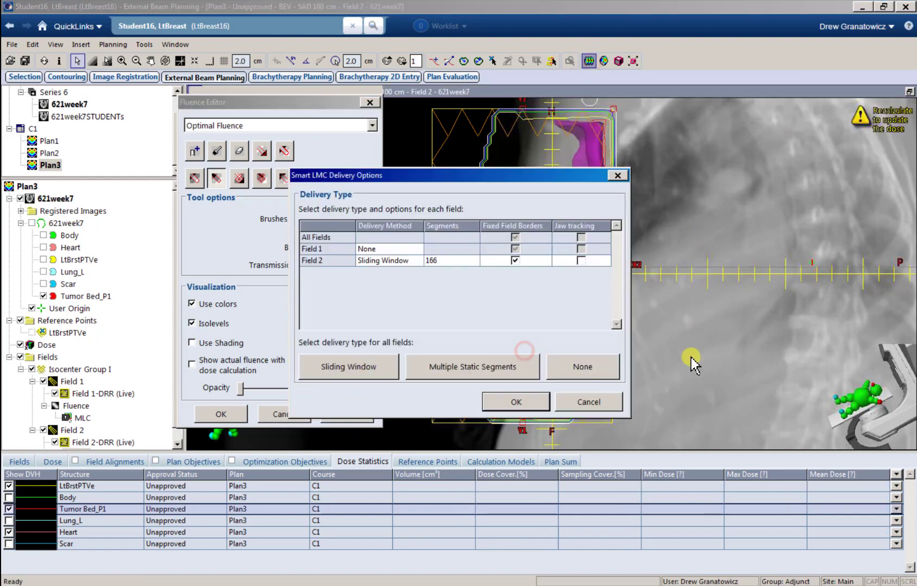
pyautogui.click(540, 403)
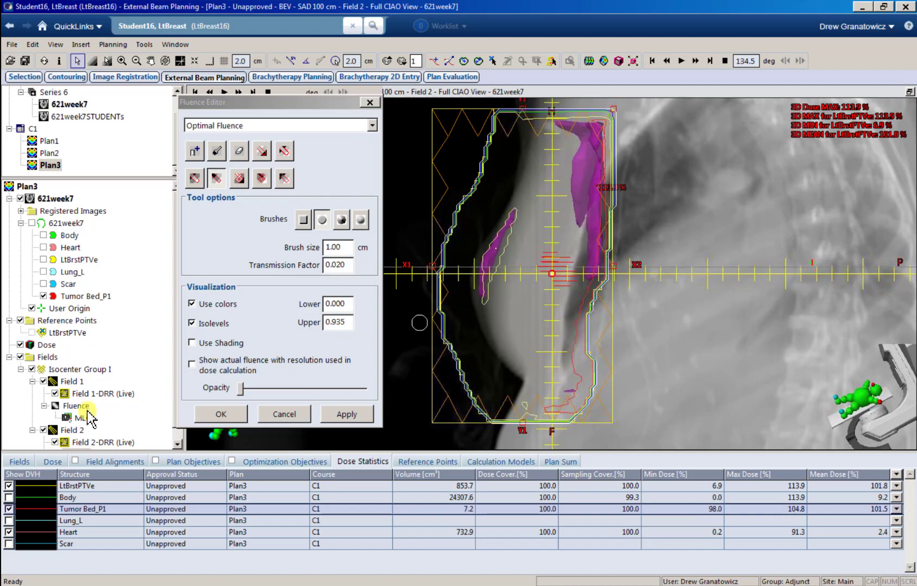
pyautogui.click(77, 407)
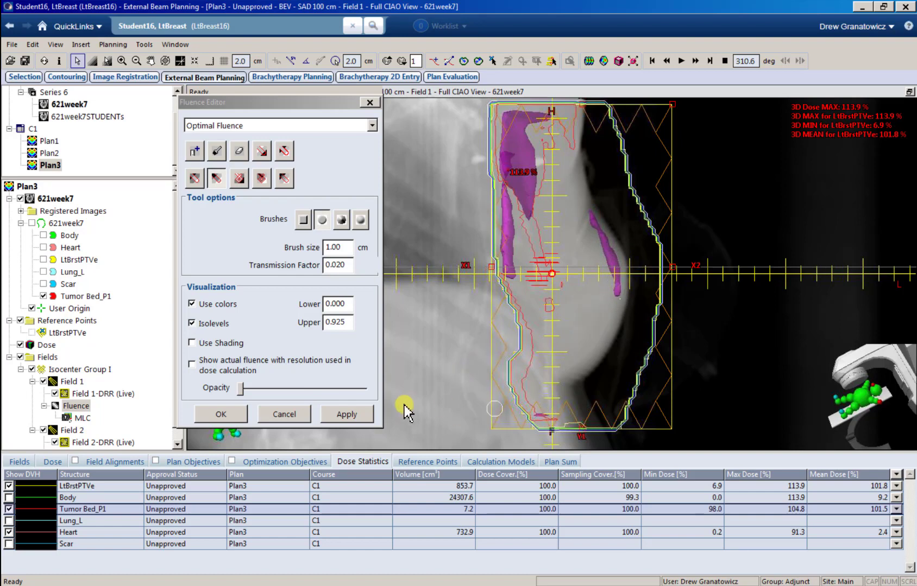
pyautogui.click(348, 416)
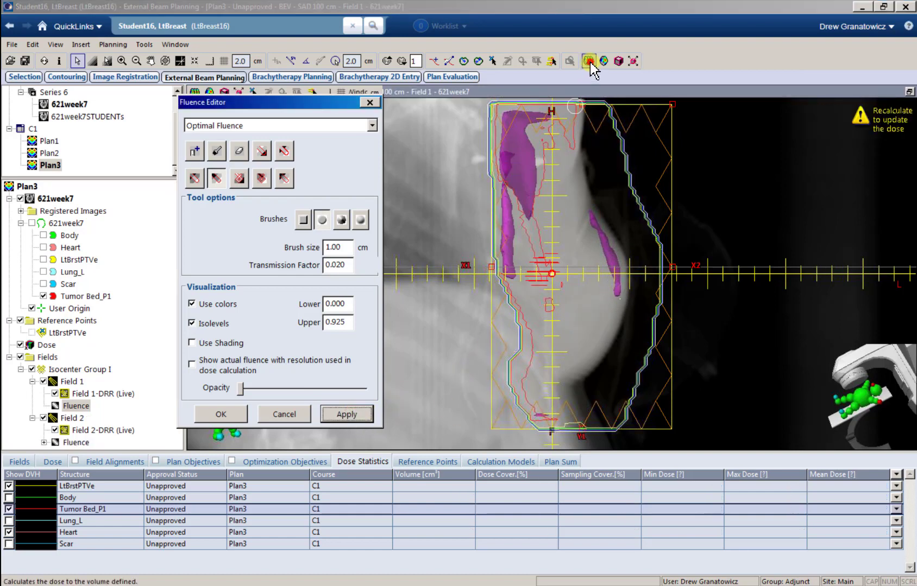
# Step: Recalculate Field 1's sliding-window leaf motions at 166 segments, lowering maximum dose to 112.0%
pyautogui.click(589, 62)
pyautogui.click(515, 350)
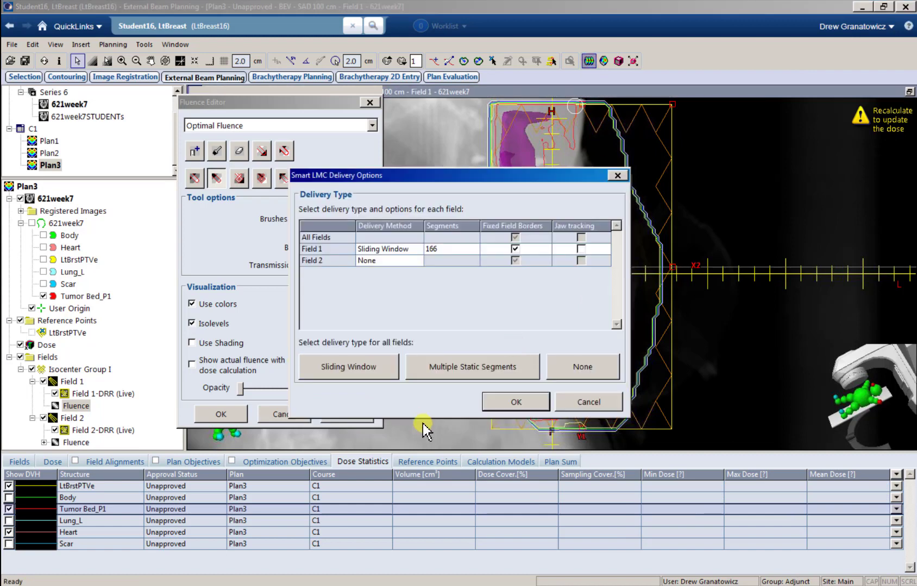
pyautogui.click(516, 403)
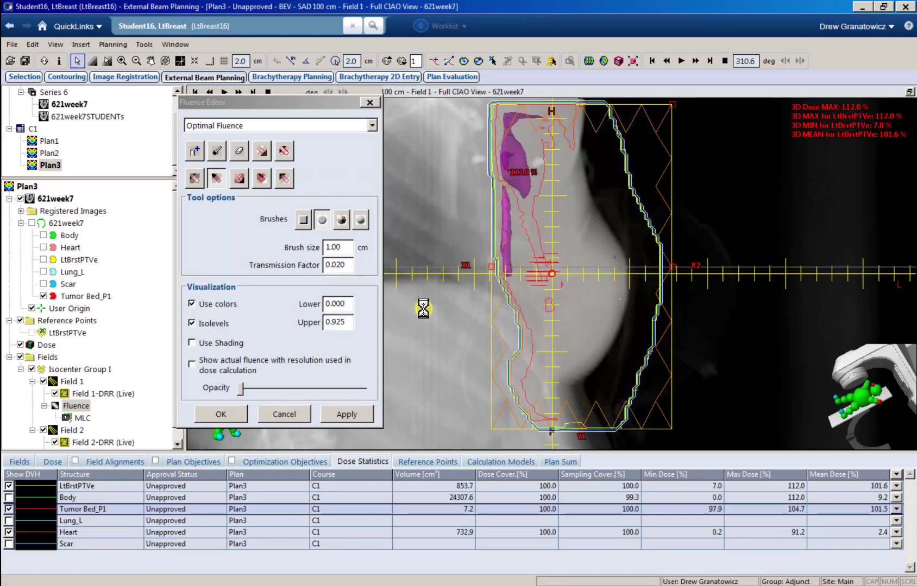
# Step: Brush down the hot fluence near the top edge of Field 2
pyautogui.scroll(-1, 104, 387)
pyautogui.click(75, 442)
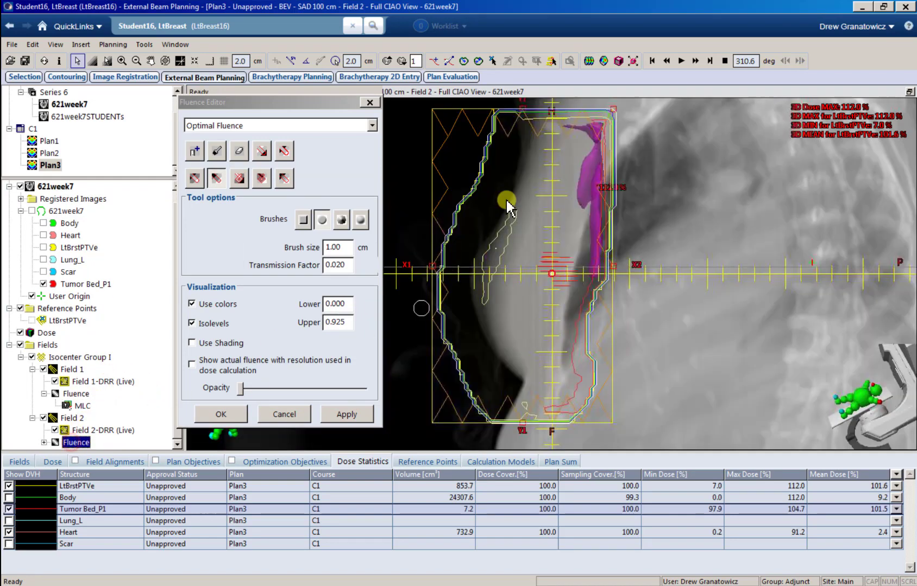
pyautogui.moveTo(597, 128)
pyautogui.mouseDown()
pyautogui.moveTo(595, 273)
pyautogui.moveTo(593, 126)
pyautogui.mouseUp()
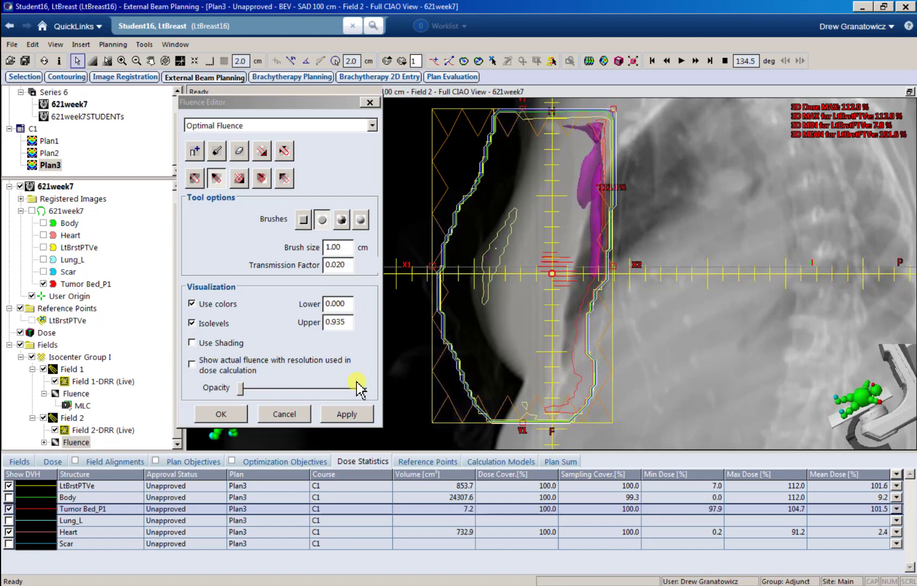
# Step: Apply the edit and recalculate Field 2's leaf motions with Smart LMC, reaching 111.5% maximum dose
pyautogui.click(346, 415)
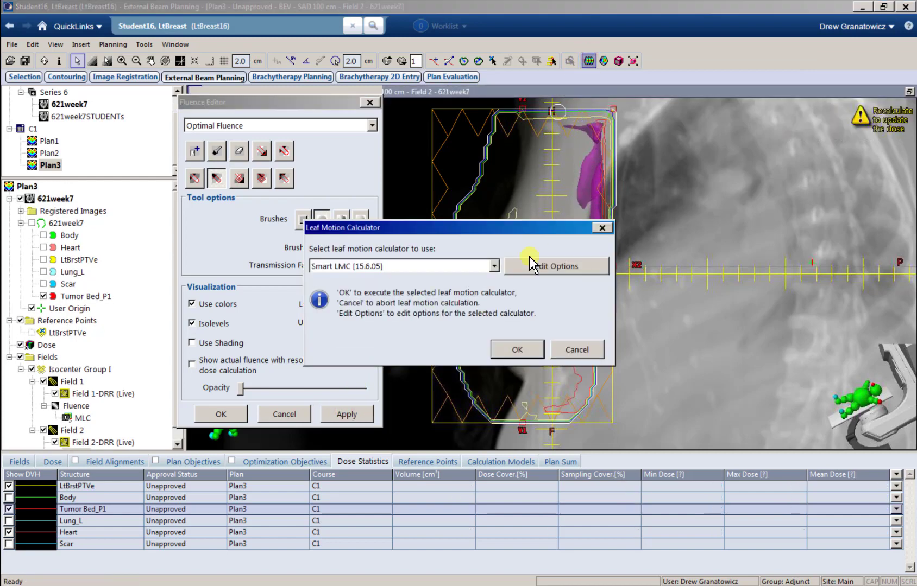
pyautogui.click(520, 350)
pyautogui.click(517, 402)
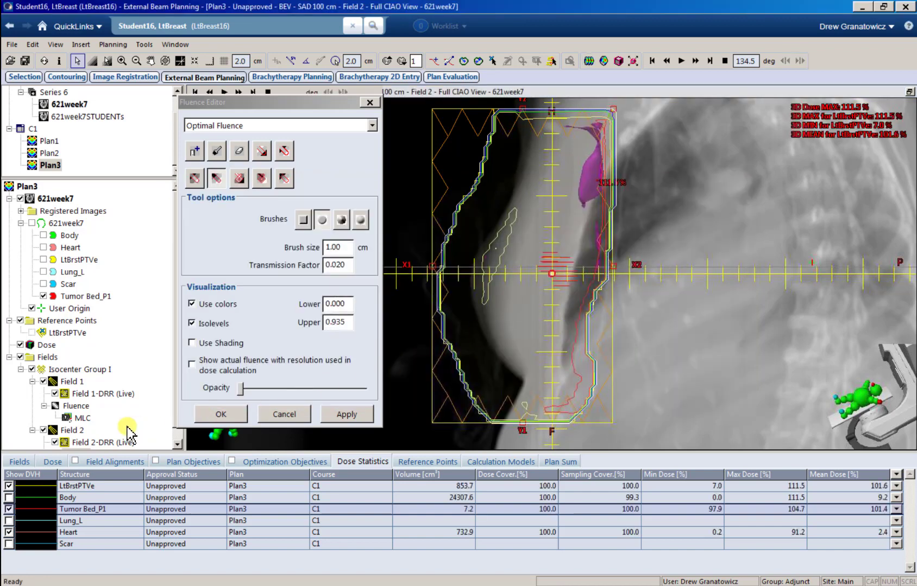
# Step: Apply Field 1's painted-down upper hot spot and recalculate leaf motions, cutting maximum dose to 109.0%
pyautogui.click(75, 406)
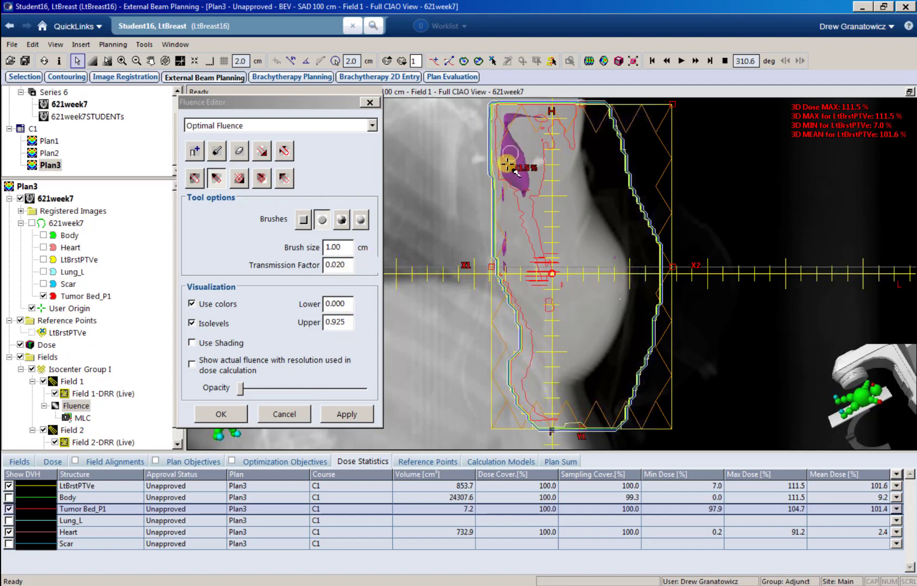
pyautogui.click(340, 417)
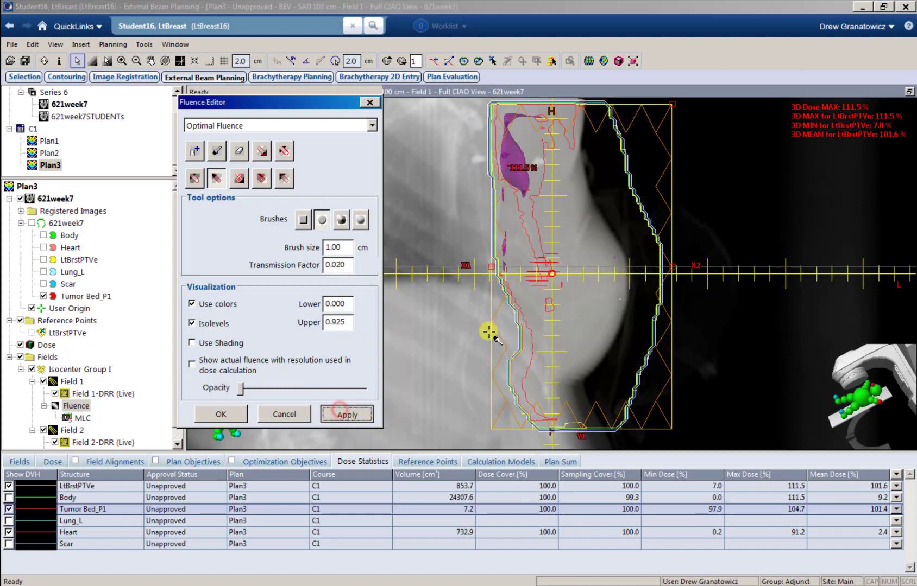
pyautogui.click(589, 61)
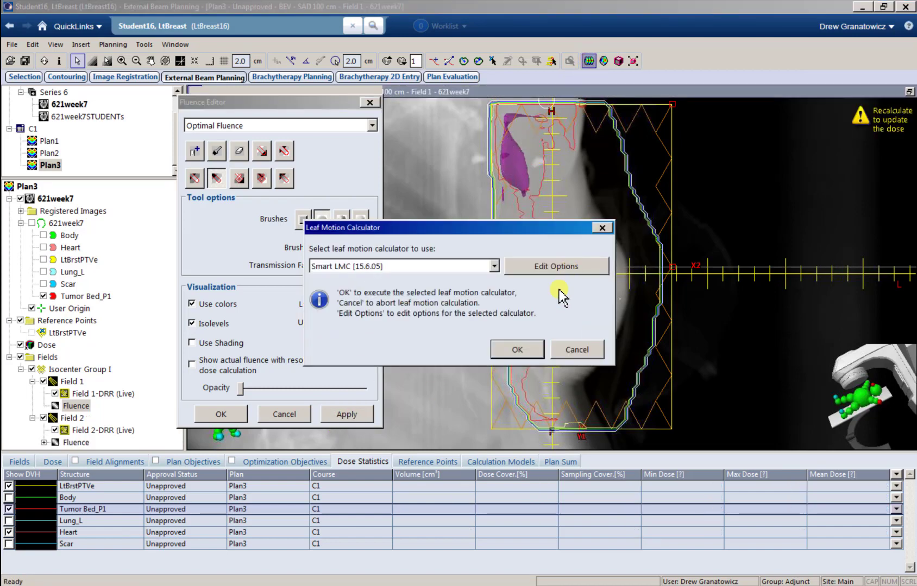
pyautogui.click(517, 350)
pyautogui.click(535, 401)
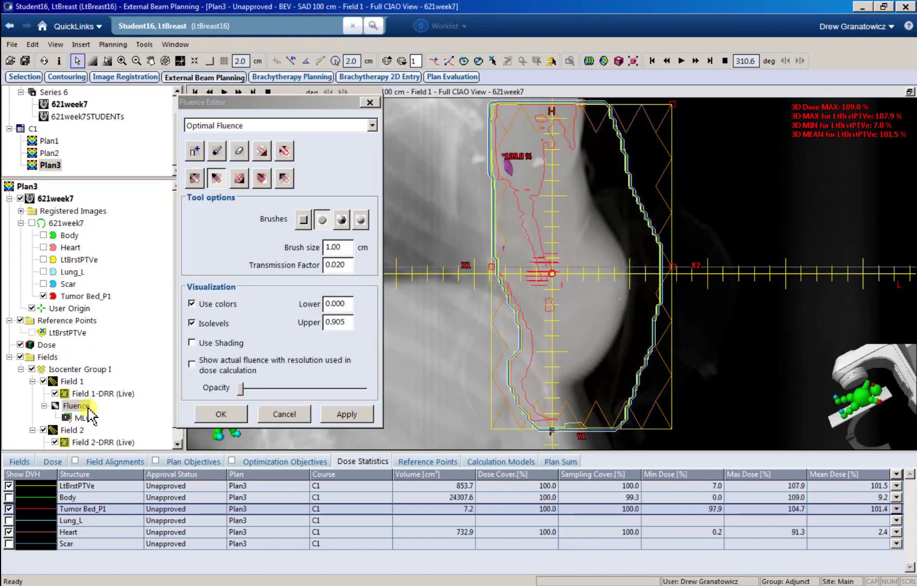
# Step: Dab out the small hot spot near the top of Field 2's fluence
pyautogui.click(81, 402)
pyautogui.click(76, 443)
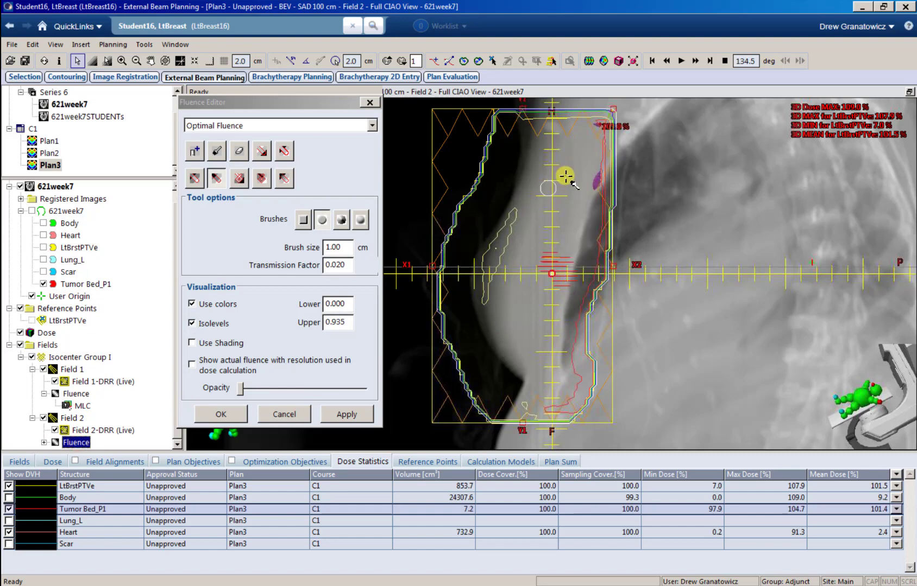
pyautogui.click(600, 125)
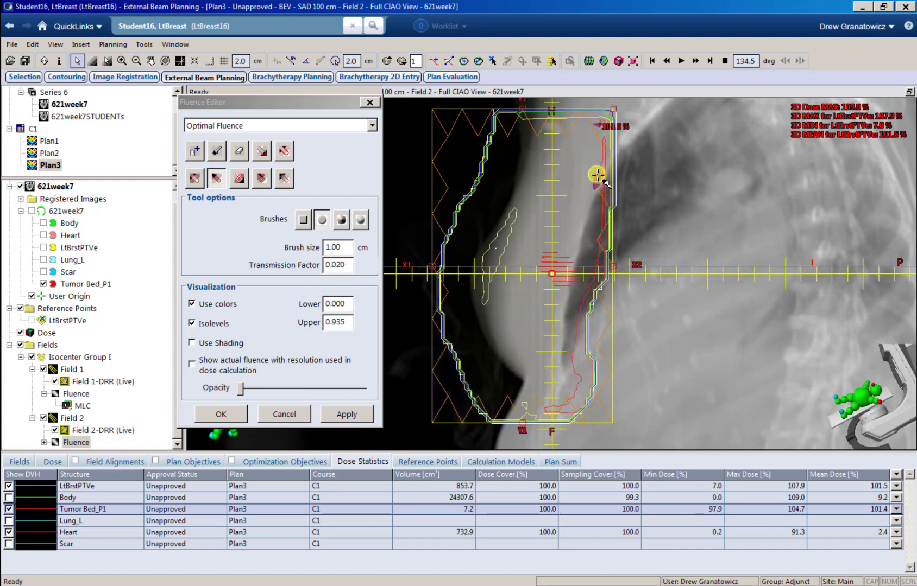
# Step: Apply the edit, recalculate leaf motions and dose to a 107.0% LtBrstPTVe maximum, and close the editor
pyautogui.click(356, 420)
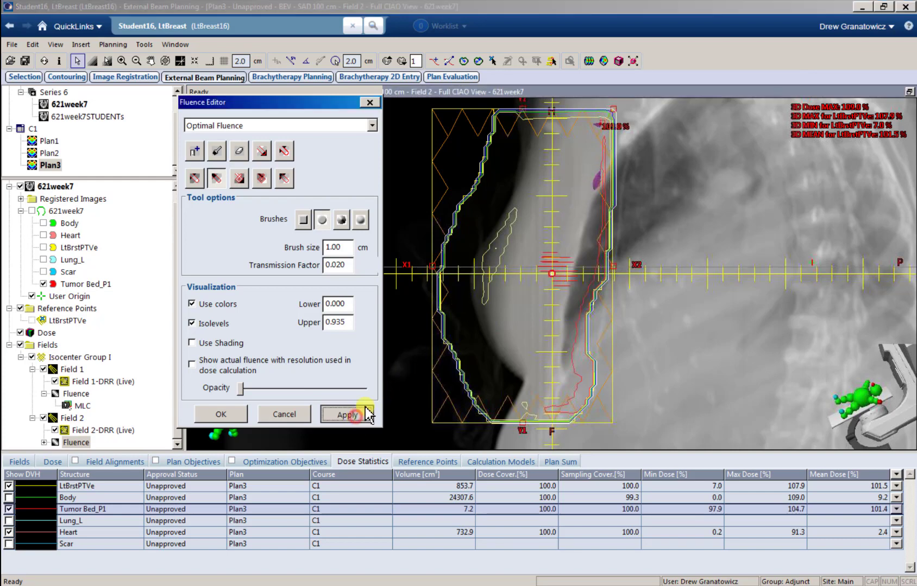
pyautogui.click(588, 61)
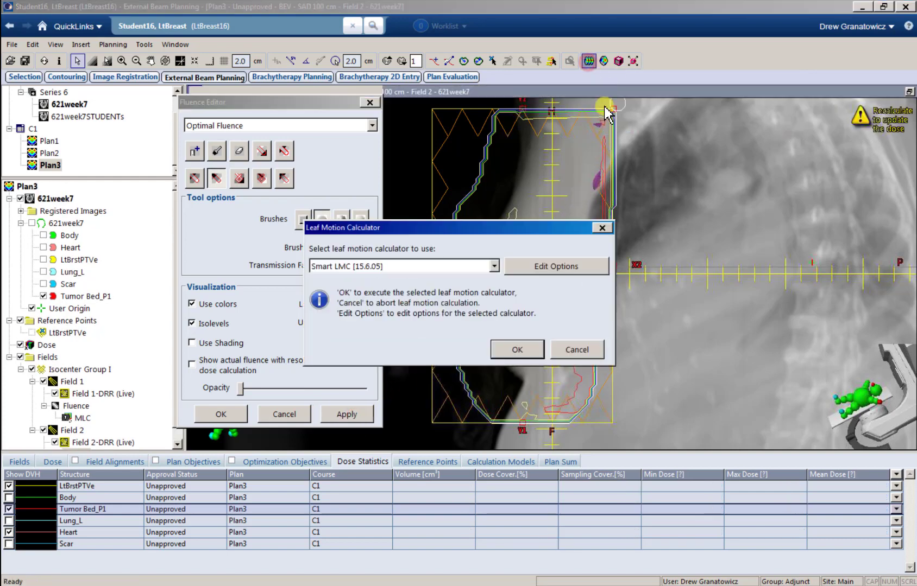
pyautogui.click(516, 347)
pyautogui.click(515, 401)
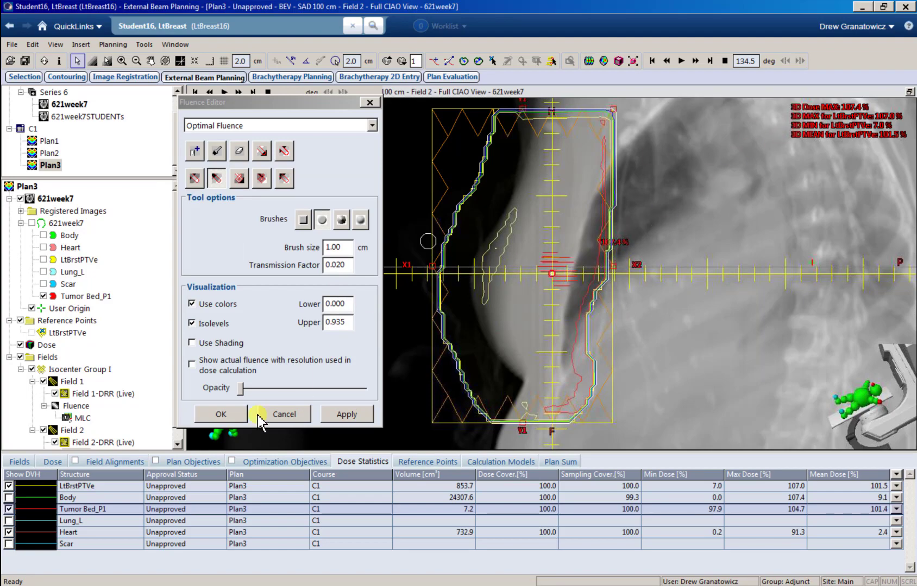
pyautogui.click(221, 415)
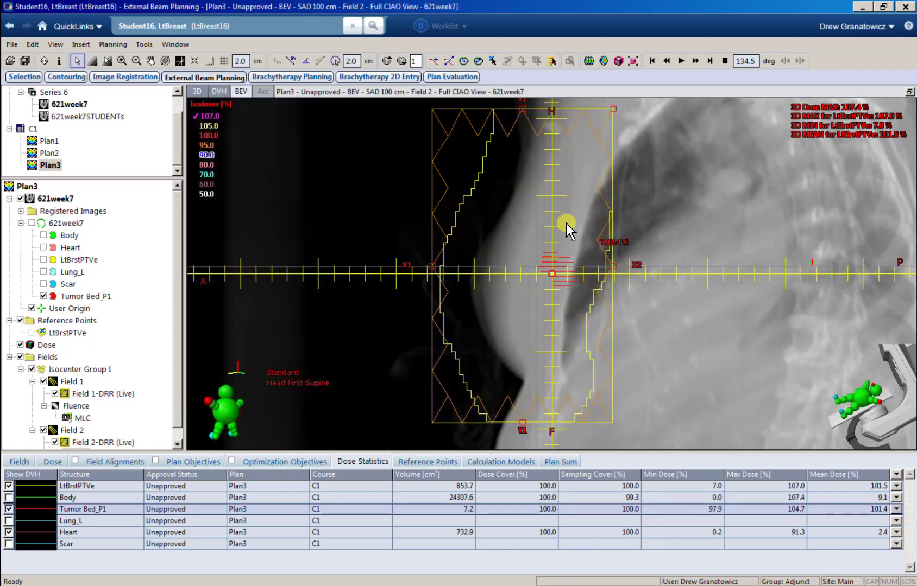
# Step: Restore the four-view layout, browse transversal slices, and swap the beam's-eye view pane for the DVH
pyautogui.click(909, 92)
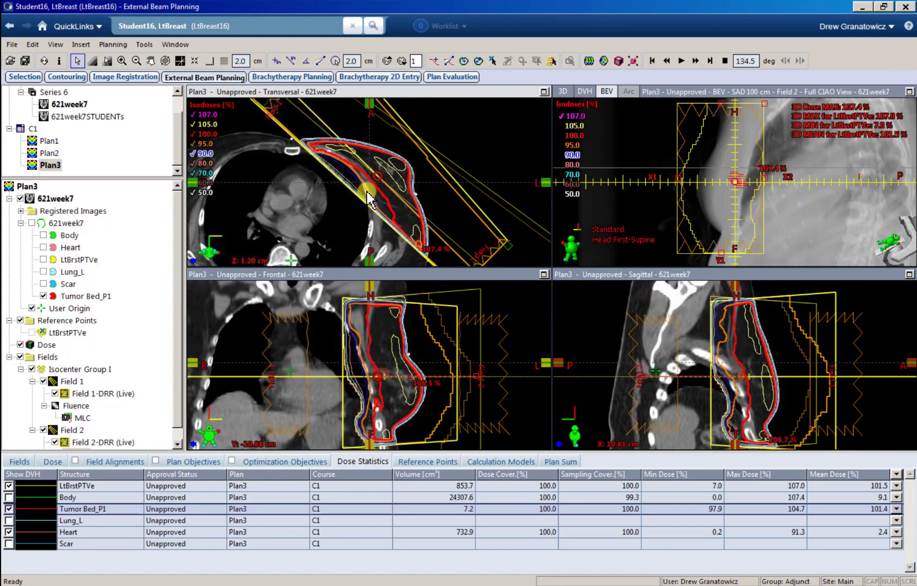
pyautogui.scroll(5, 362, 177)
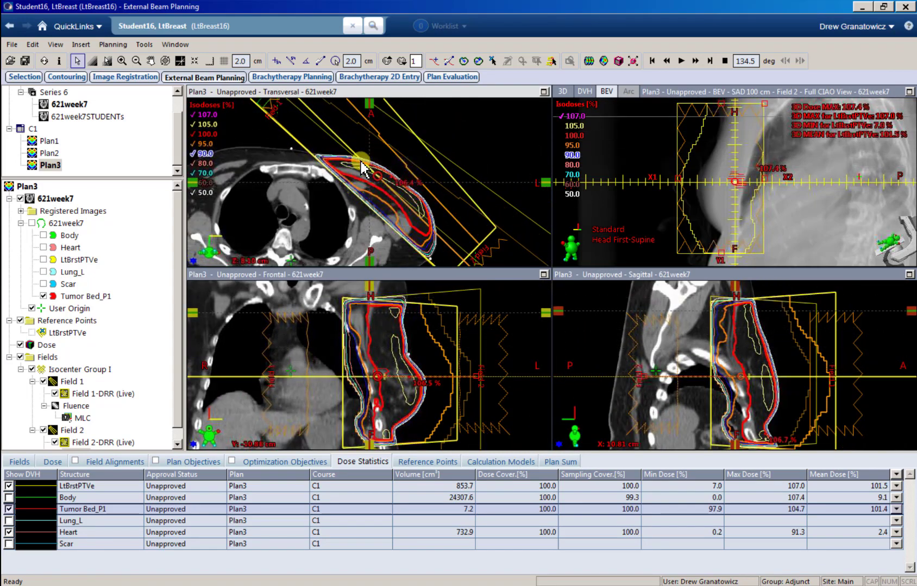
pyautogui.scroll(-20, 359, 163)
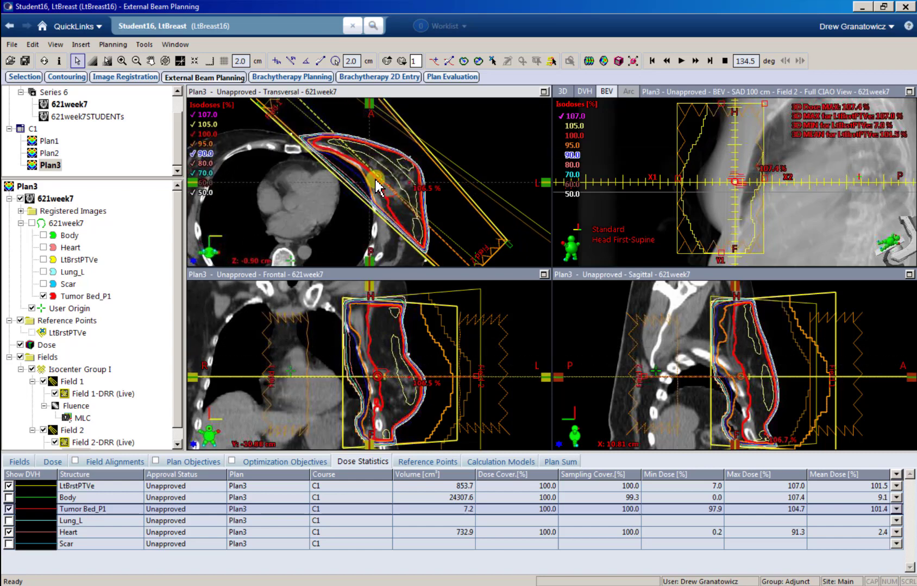
pyautogui.scroll(-14, 370, 147)
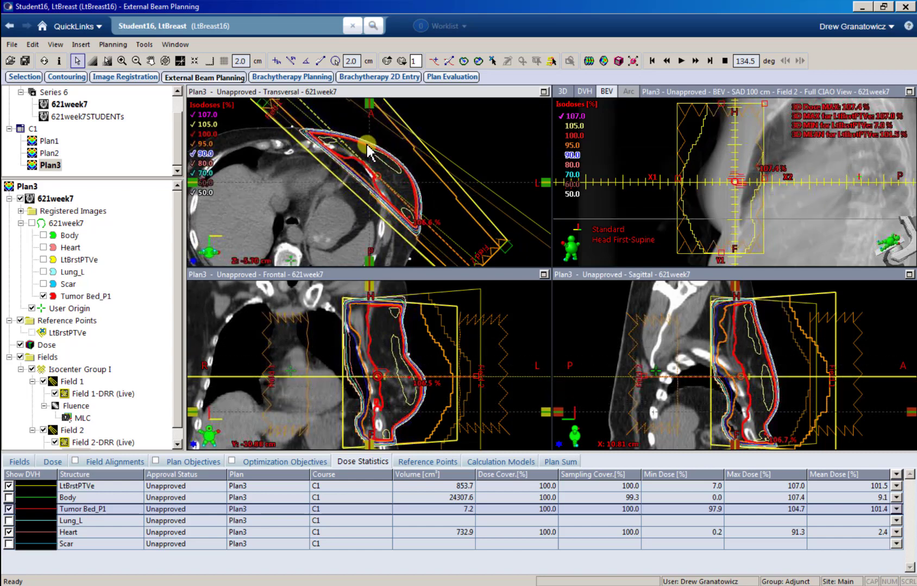
pyautogui.scroll(-8, 374, 148)
pyautogui.scroll(16, 369, 157)
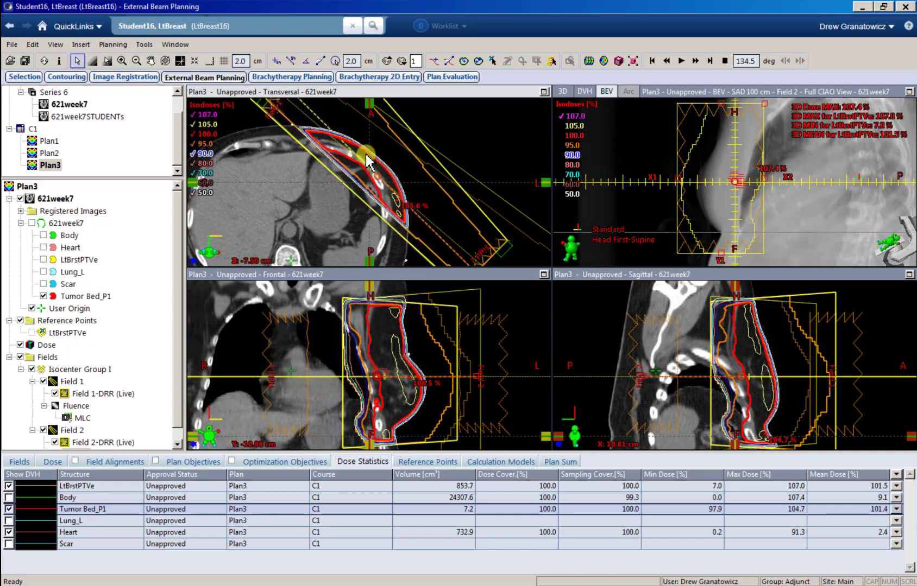
pyautogui.scroll(15, 370, 160)
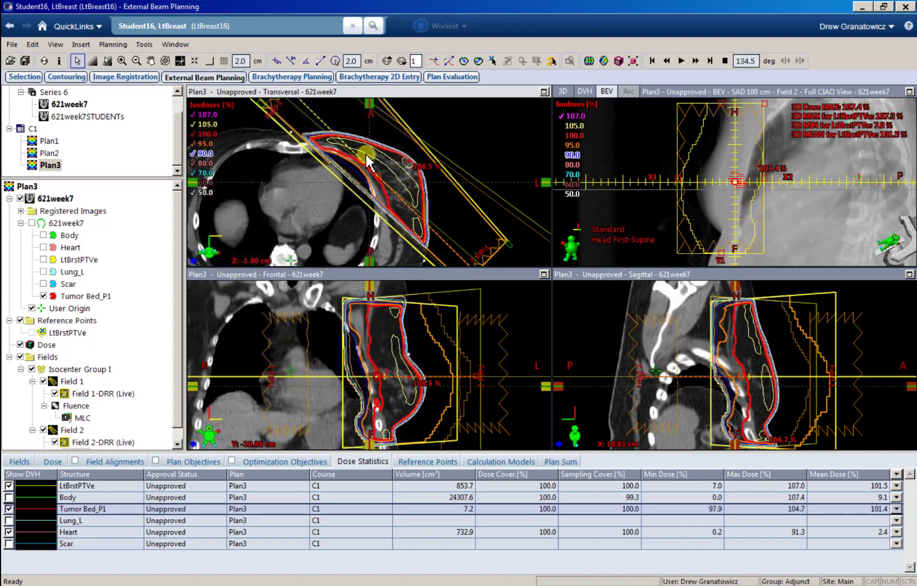
pyautogui.rightClick(596, 163)
pyautogui.click(625, 165)
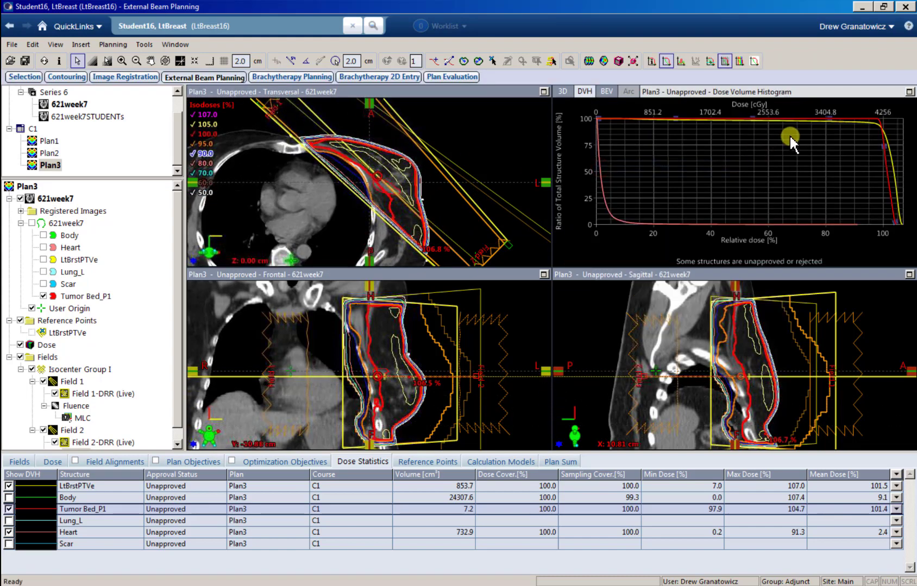
# Step: Probe the enlarged DVH for the LtBrstPTVe volume receiving 95% dose
pyautogui.click(908, 92)
pyautogui.click(709, 61)
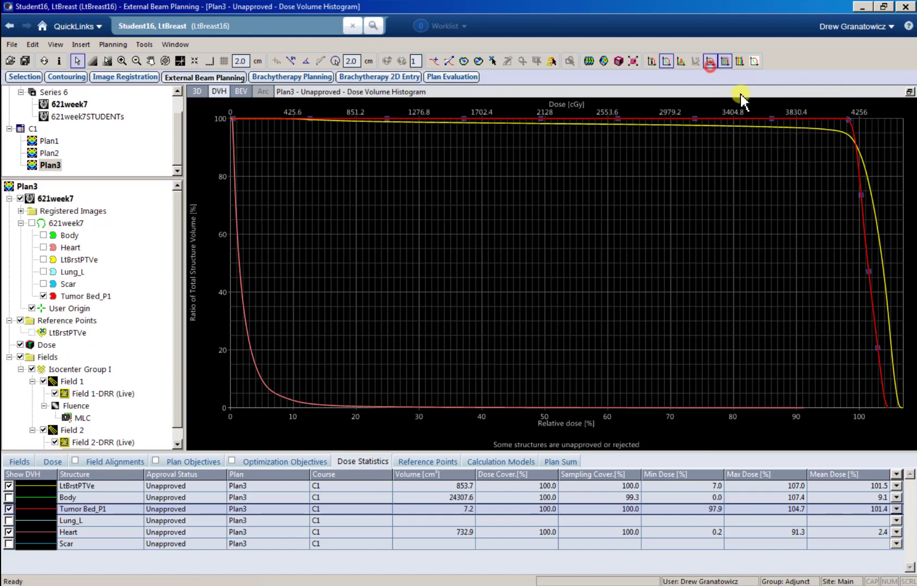
pyautogui.moveTo(836, 130)
pyautogui.mouseDown()
pyautogui.moveTo(818, 130)
pyautogui.moveTo(832, 130)
pyautogui.mouseUp()
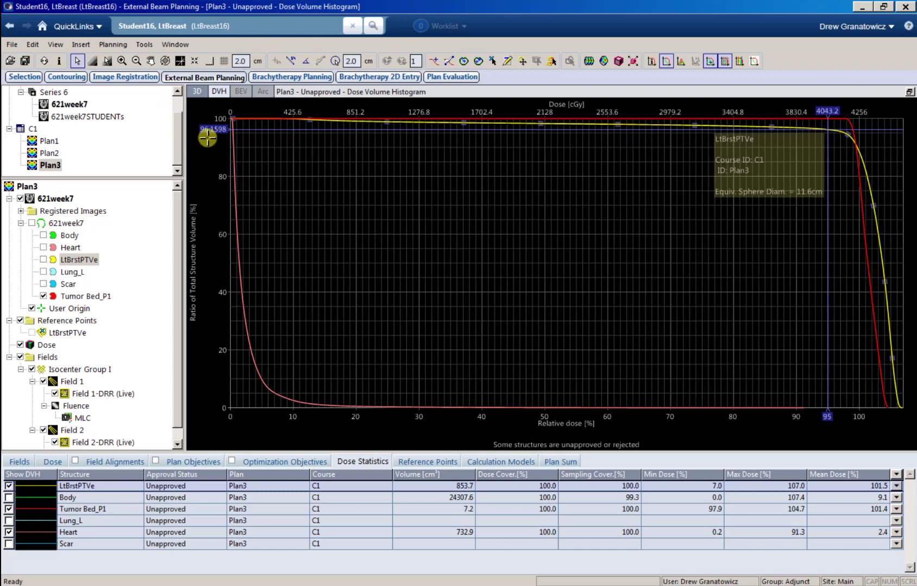
pyautogui.click(909, 92)
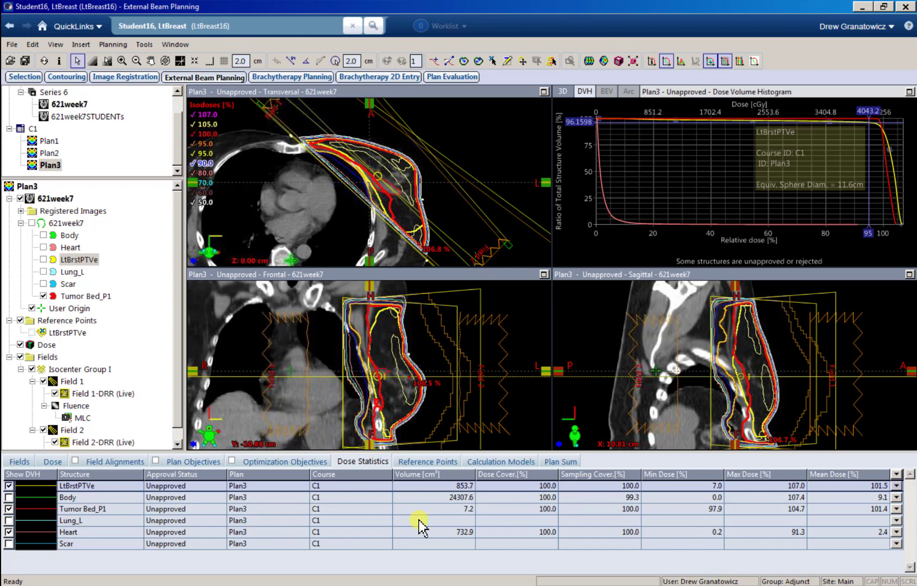
# Step: Show Tumor Bed_P1 statistics, then switch the enlarged view to the 3D Model View
pyautogui.click(704, 509)
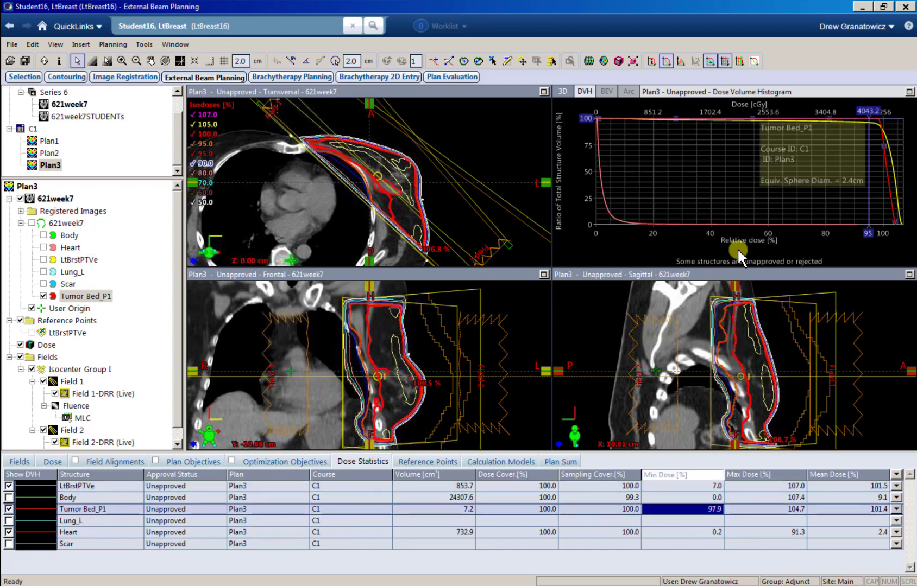
pyautogui.click(909, 92)
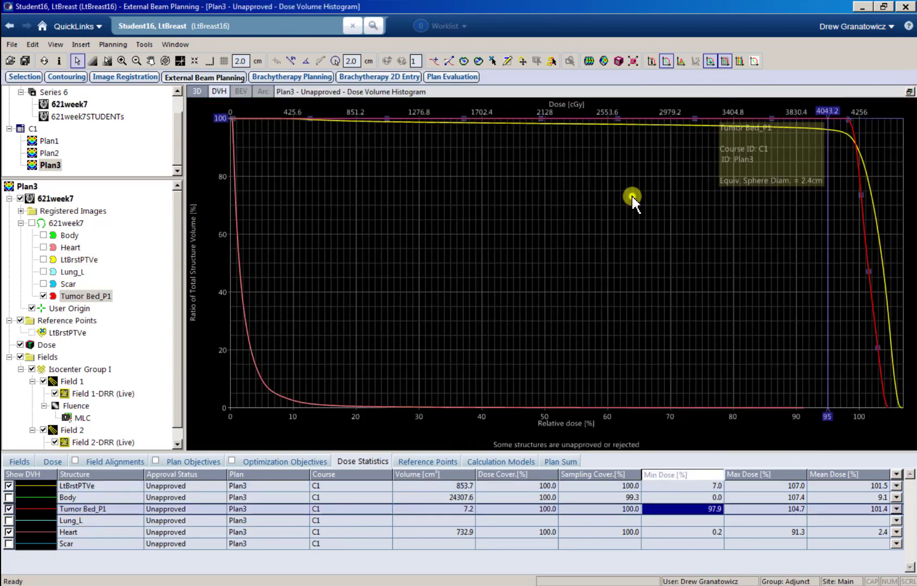
pyautogui.rightClick(632, 197)
pyautogui.click(671, 200)
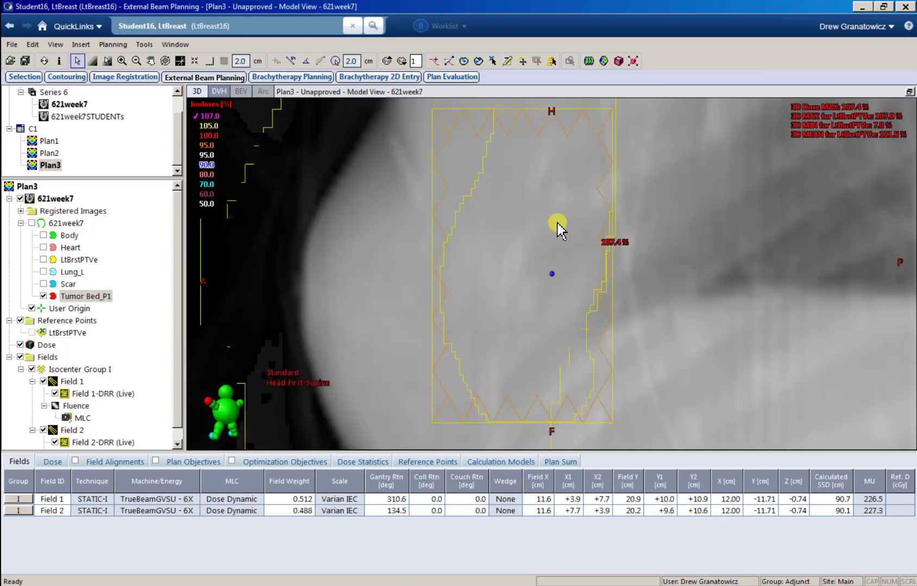
# Step: Set the view to Field 1's beam's-eye view
pyautogui.rightClick(475, 247)
pyautogui.moveTo(543, 326)
pyautogui.click(635, 328)
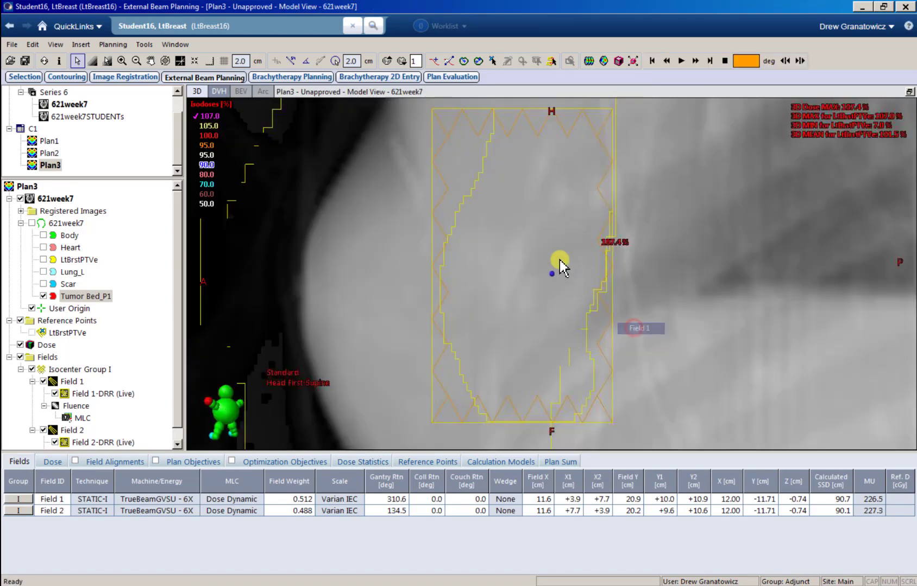
# Step: Display the 105.0% isodose surface, zoom in, and bring up Field 1's fluence options
pyautogui.click(195, 126)
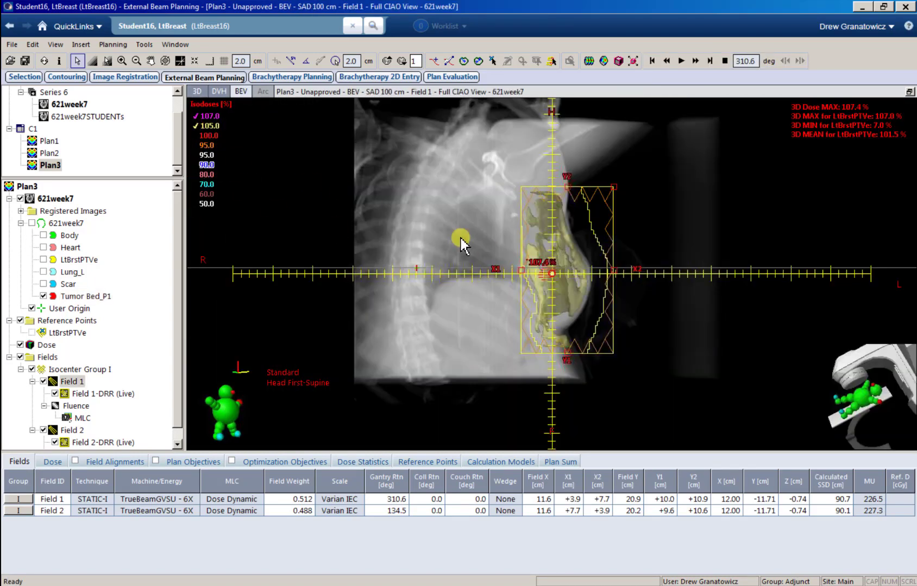
pyautogui.scroll(3, 530, 302)
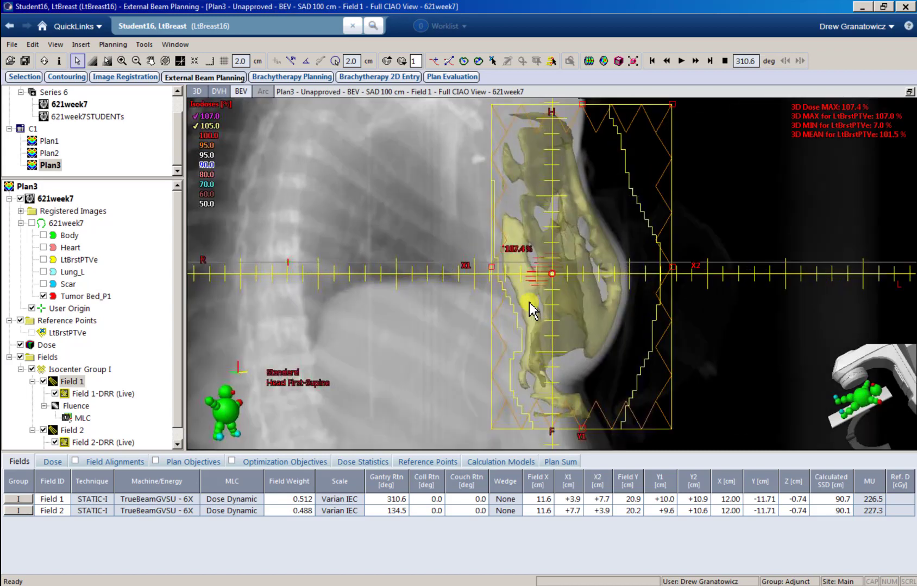
pyautogui.click(77, 406)
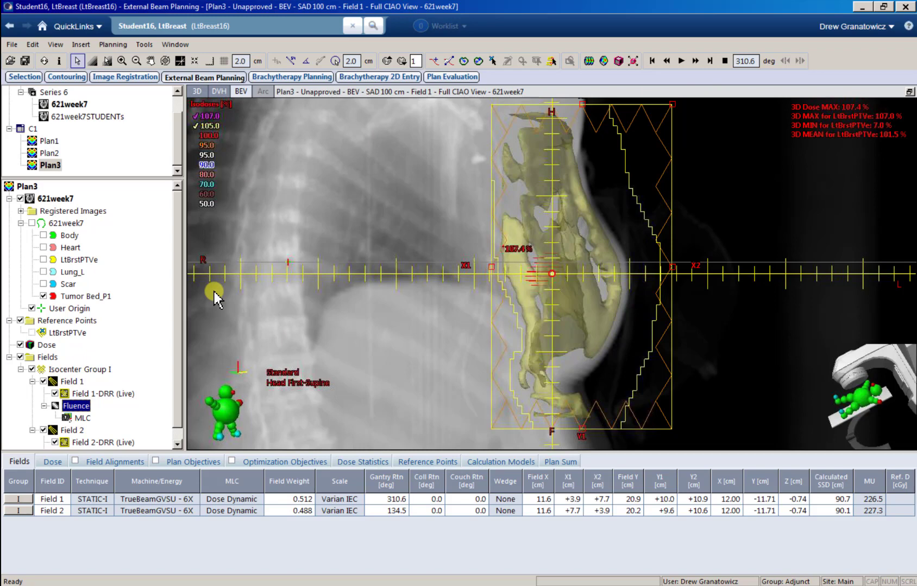
pyautogui.rightClick(75, 406)
# Step: Edit Field 1's fluence with zero overlay opacity, the decrease brush, and a 2.00 cm brush size
pyautogui.click(119, 424)
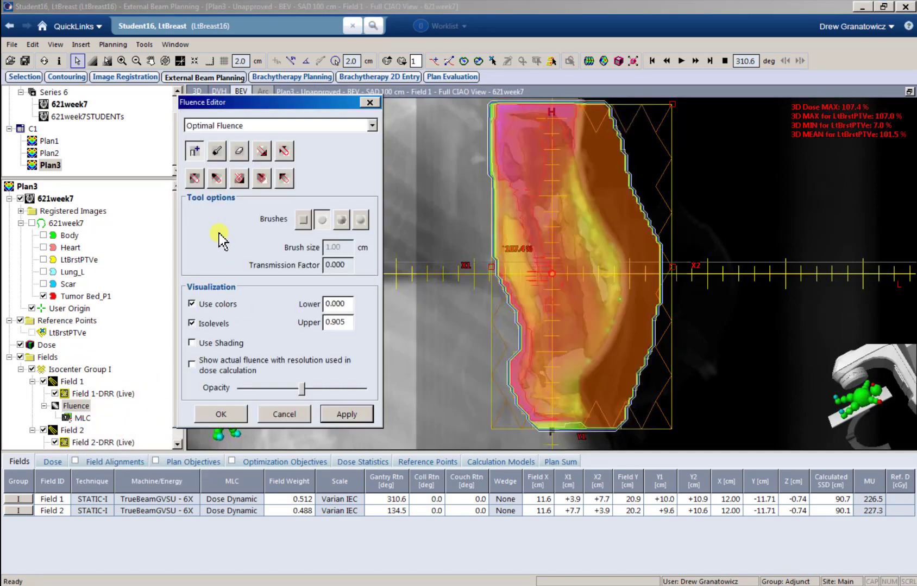
pyautogui.moveTo(304, 389); pyautogui.dragTo(188, 391)
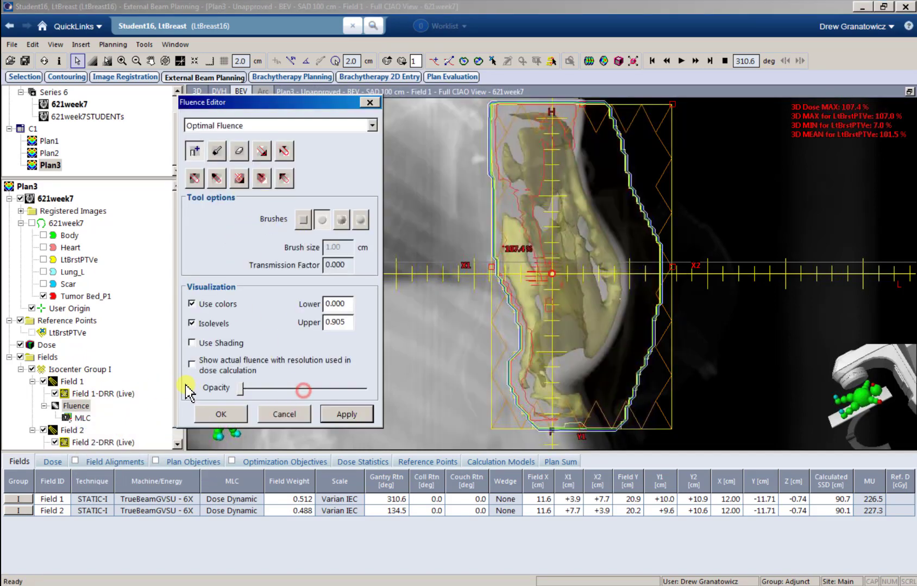
pyautogui.click(216, 180)
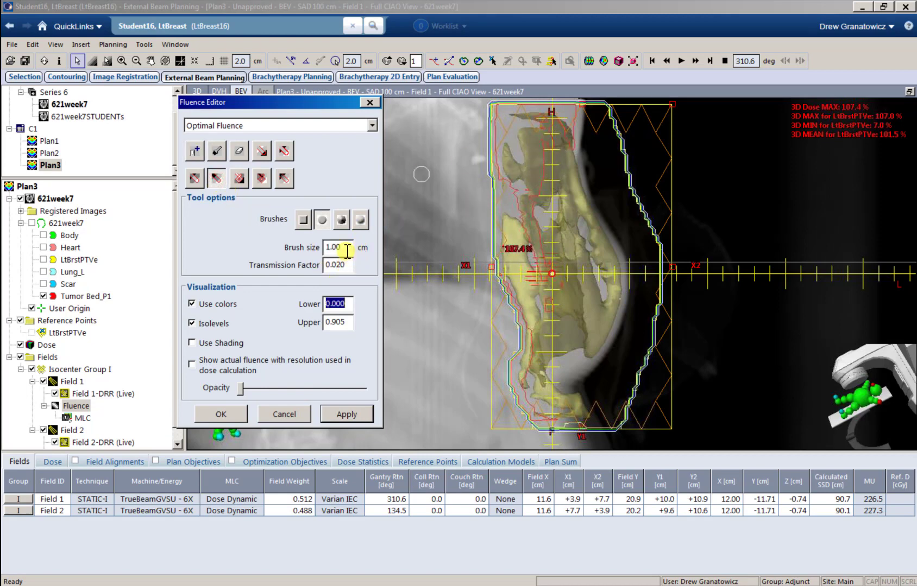
pyautogui.moveTo(344, 249); pyautogui.dragTo(327, 249)
pyautogui.write('2')
pyautogui.press('Tab')
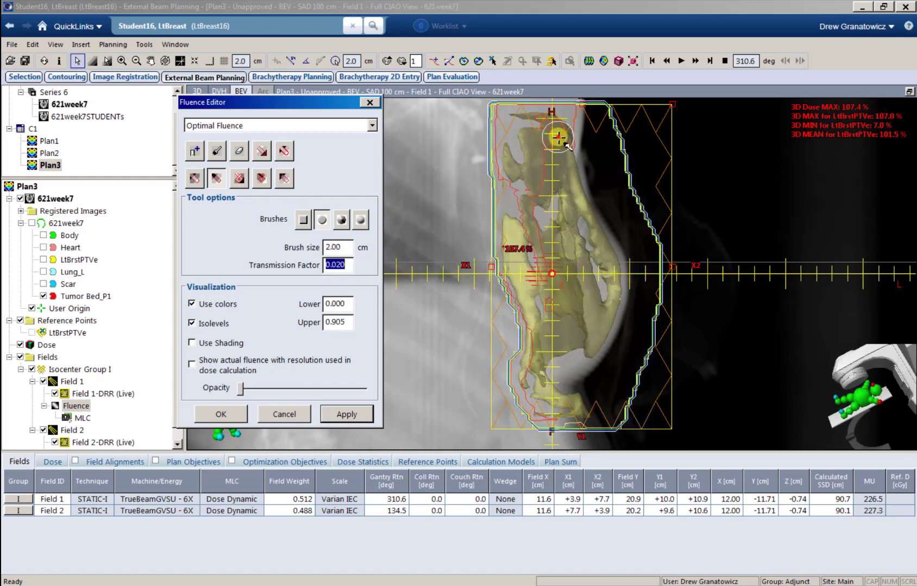
# Step: Paint down fluence near the field's top and at the hot spot right of centre
pyautogui.click(558, 137)
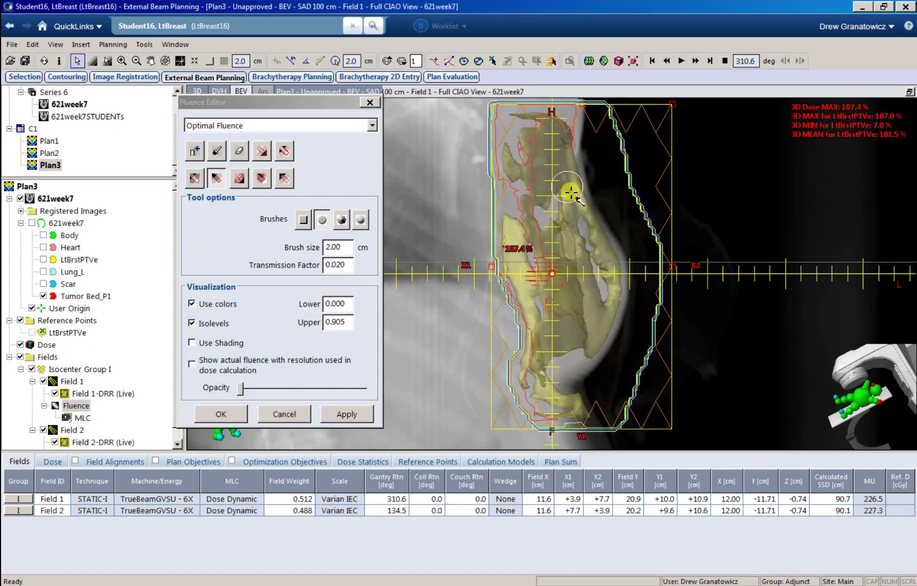
pyautogui.click(346, 249)
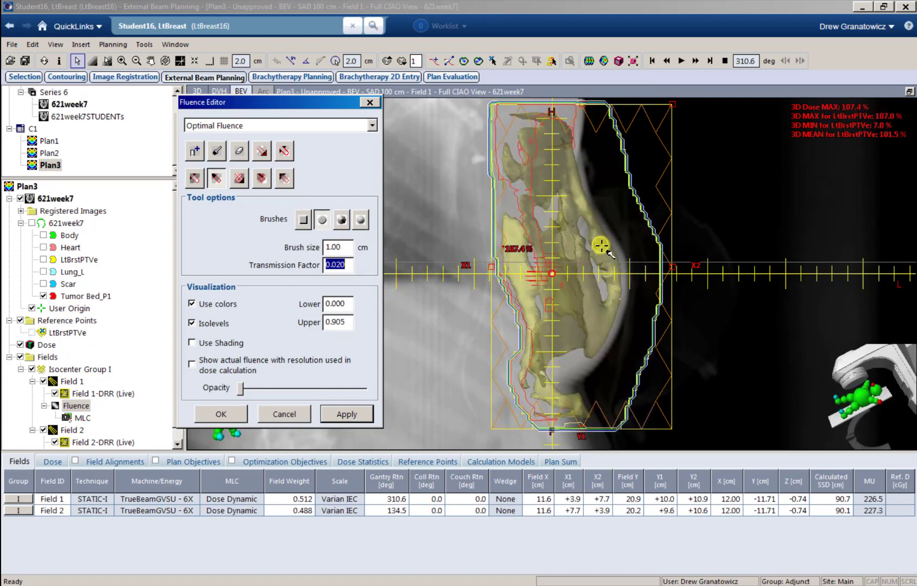
pyautogui.click(602, 249)
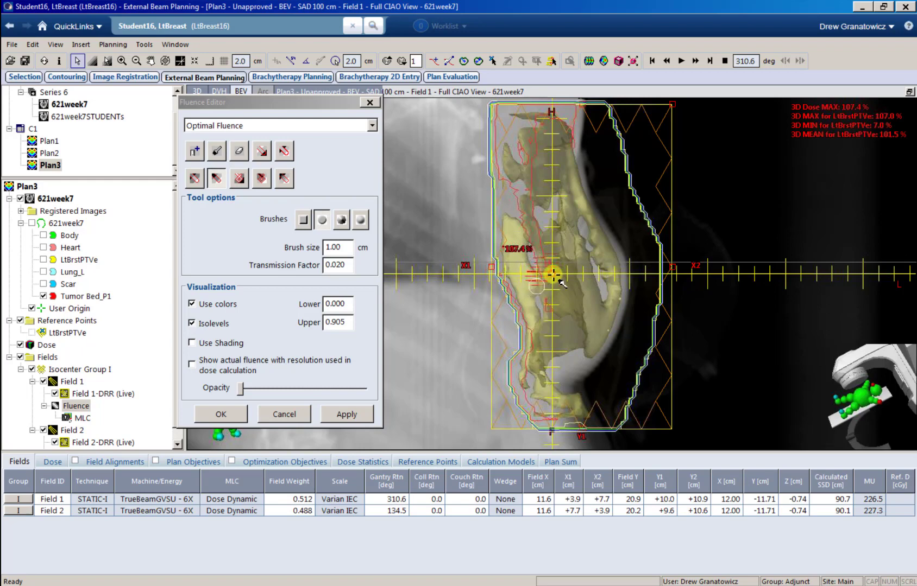
# Step: Apply Field 1's fluence and recalculate leaf motions and dose, giving 230.8 and 227.3 MU
pyautogui.click(346, 414)
pyautogui.click(589, 60)
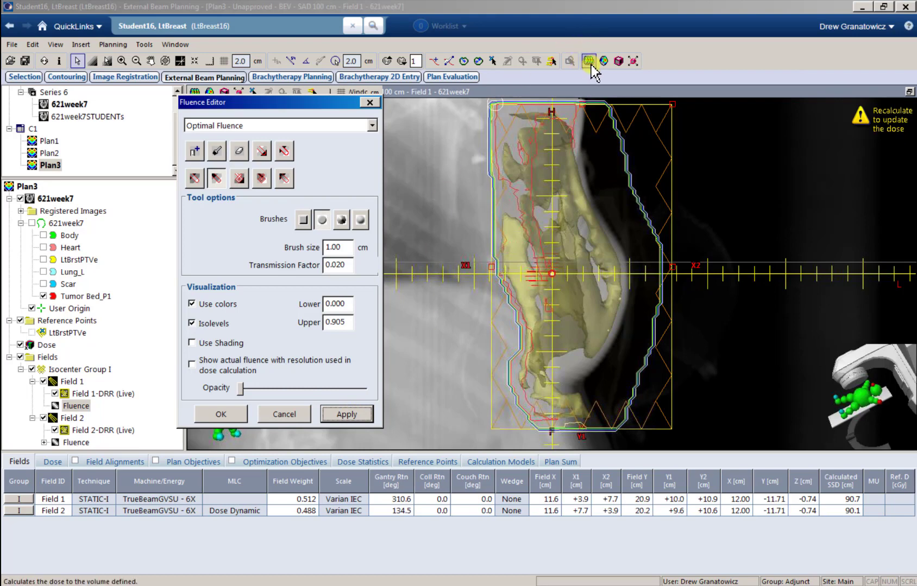
pyautogui.click(530, 345)
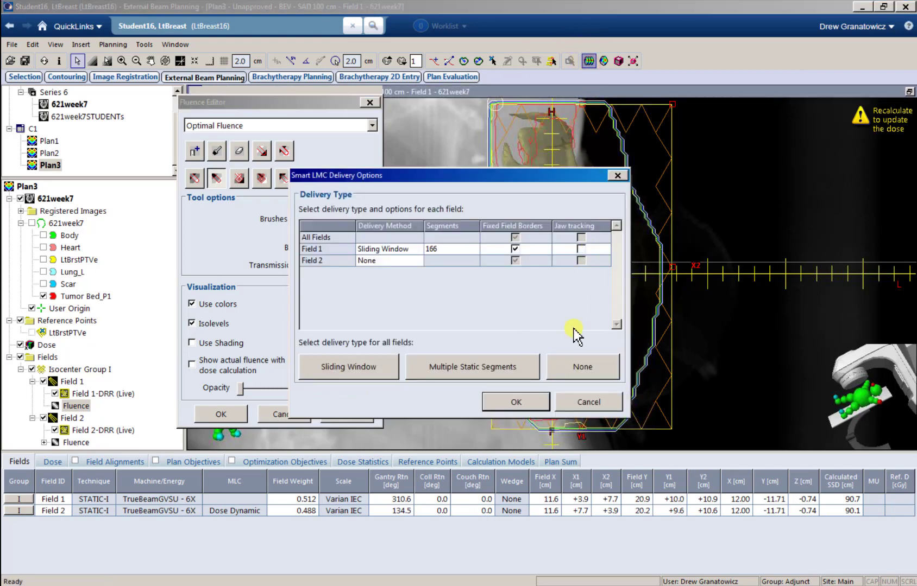
pyautogui.click(520, 402)
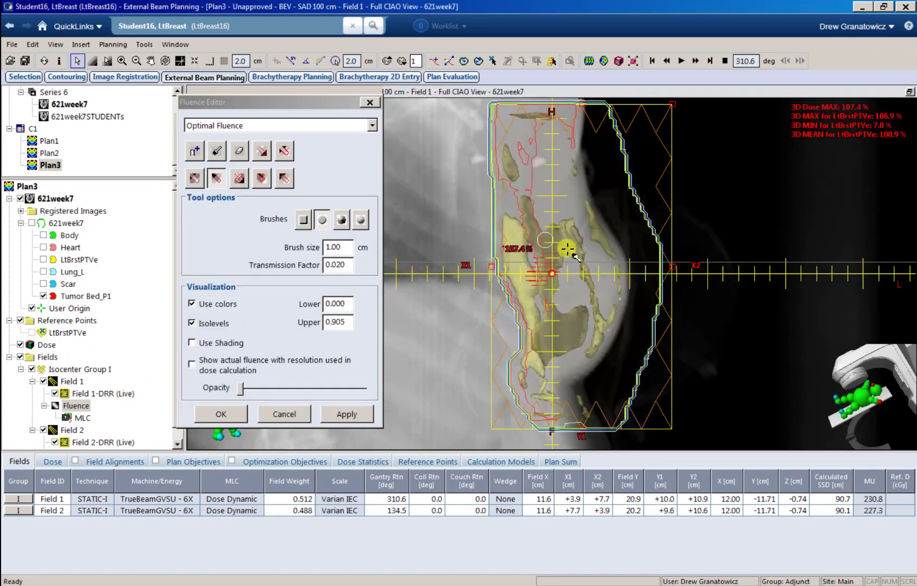
# Step: Bring up Field 2's fluence in the fluence editor
pyautogui.click(76, 406)
pyautogui.scroll(-1, 87, 434)
pyautogui.click(74, 442)
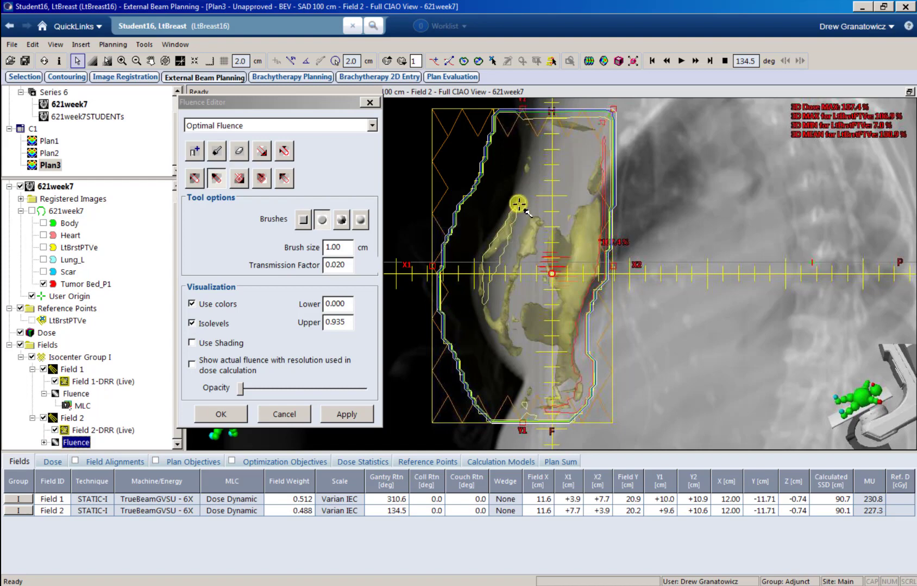
# Step: Brush down Field 2's upper-left hot region and the hot spot right of the isocentre
pyautogui.moveTo(518, 204)
pyautogui.mouseDown()
pyautogui.moveTo(485, 261)
pyautogui.moveTo(483, 310)
pyautogui.moveTo(508, 328)
pyautogui.moveTo(542, 158)
pyautogui.moveTo(579, 122)
pyautogui.moveTo(554, 140)
pyautogui.moveTo(575, 249)
pyautogui.moveTo(597, 183)
pyautogui.moveTo(563, 304)
pyautogui.moveTo(582, 302)
pyautogui.moveTo(596, 210)
pyautogui.moveTo(597, 269)
pyautogui.moveTo(596, 209)
pyautogui.moveTo(593, 273)
pyautogui.moveTo(582, 231)
pyautogui.moveTo(590, 205)
pyautogui.moveTo(580, 259)
pyautogui.moveTo(591, 213)
pyautogui.moveTo(592, 271)
pyautogui.mouseUp()
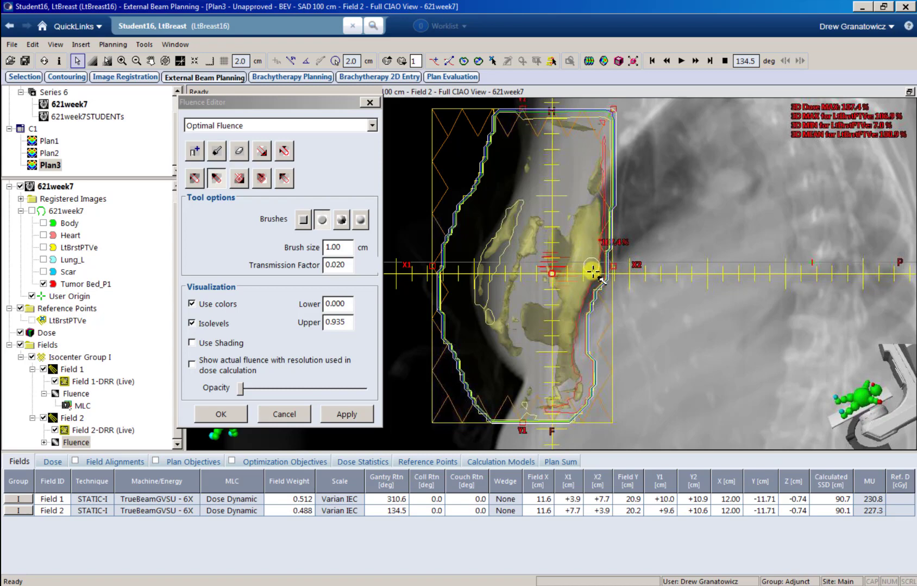
pyautogui.moveTo(574, 307)
pyautogui.mouseDown()
pyautogui.moveTo(558, 328)
pyautogui.moveTo(573, 374)
pyautogui.moveTo(559, 329)
pyautogui.mouseUp()
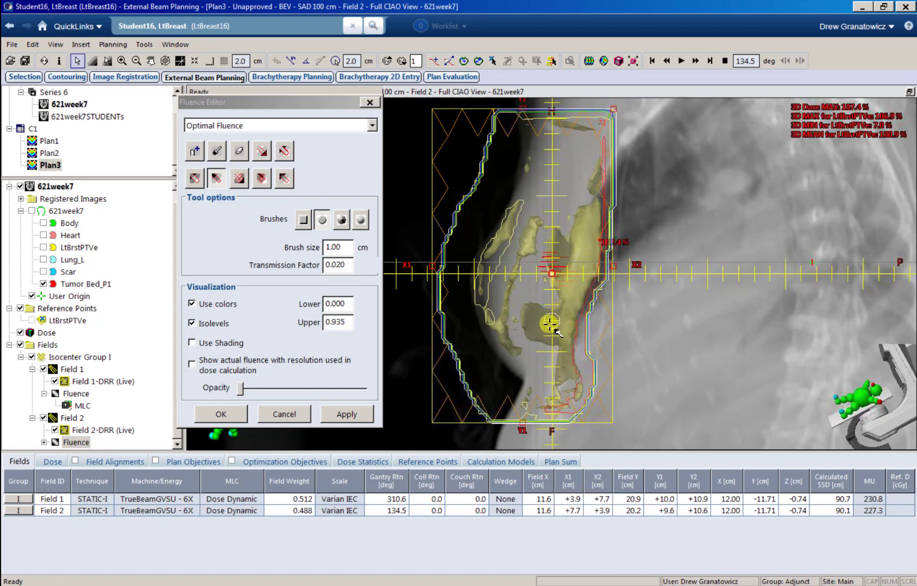
# Step: Apply Field 2's fluence, recalculate leaf motions and dose (230.8 and 230.4 MU), and close the editor
pyautogui.click(356, 414)
pyautogui.click(588, 60)
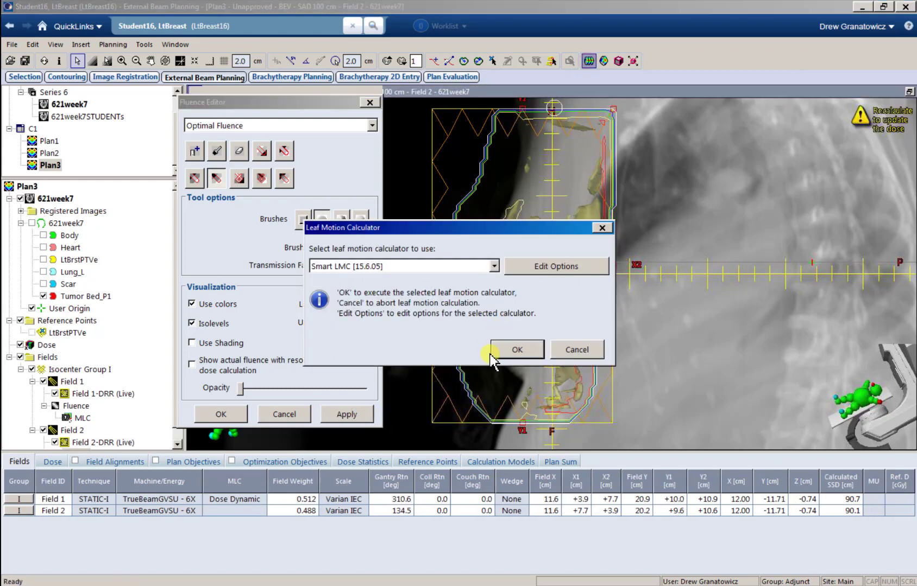
pyautogui.click(503, 292)
pyautogui.click(502, 402)
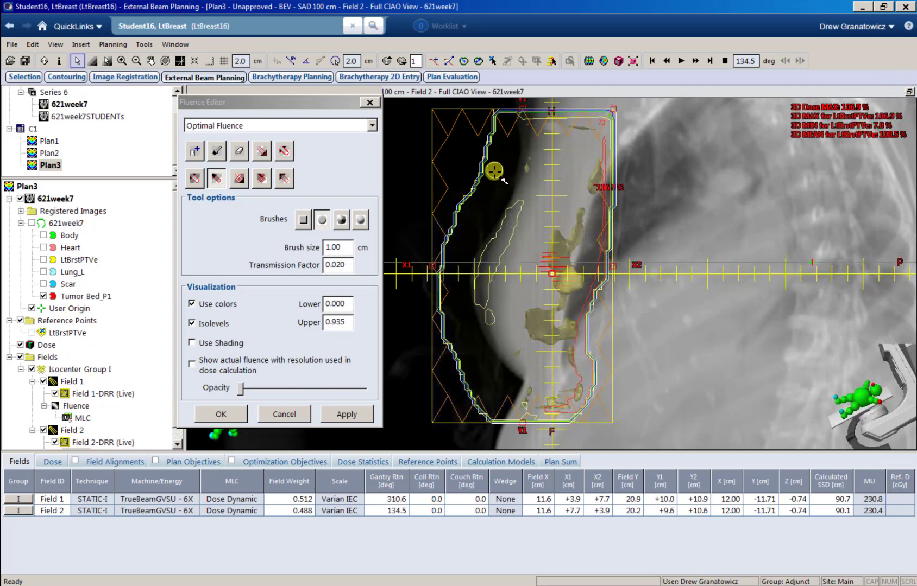
pyautogui.click(230, 411)
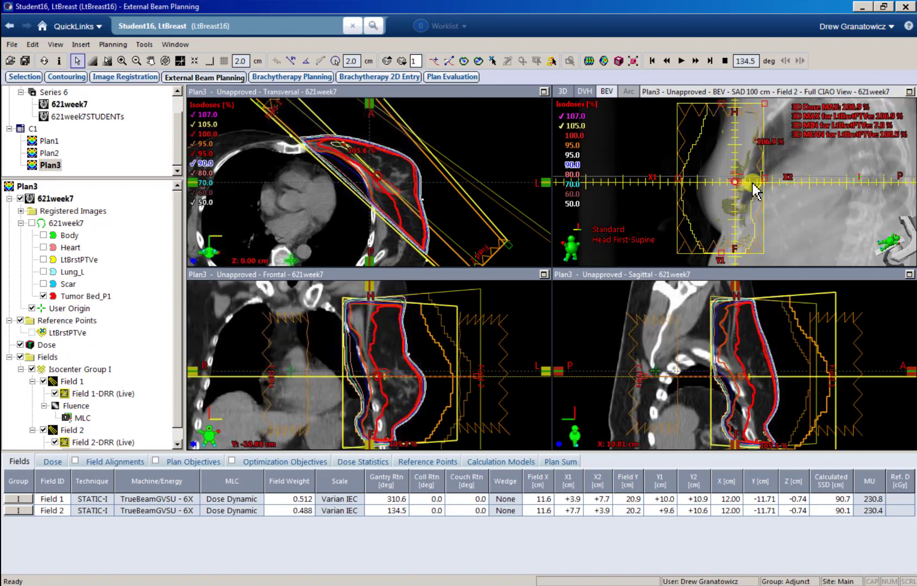
# Step: Replace the beam's-eye pane with Plan3's dose-volume histogram, showing LtBrstPTVe max 106.9% and mean 100.5%
pyautogui.click(364, 200)
pyautogui.scroll(1, 364, 200)
pyautogui.scroll(20, 361, 201)
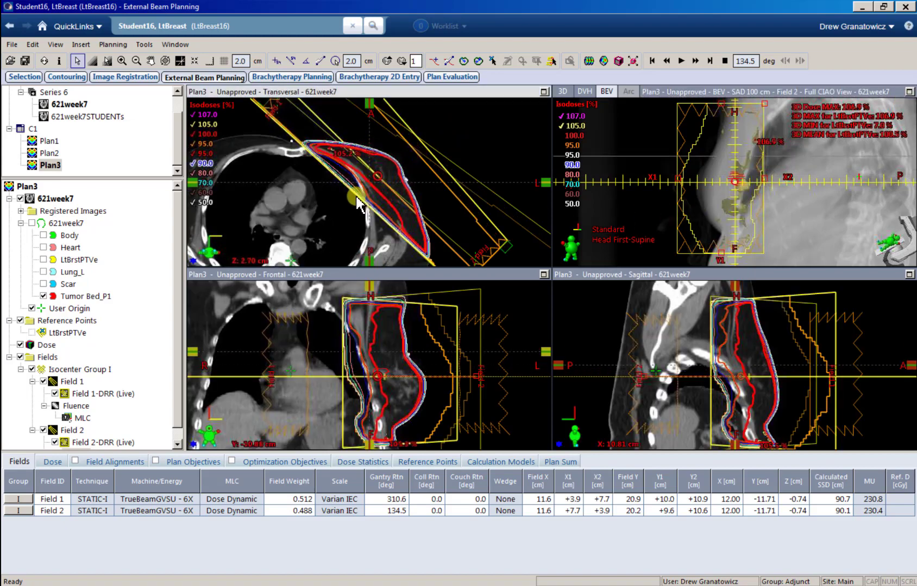
pyautogui.scroll(-20, 354, 201)
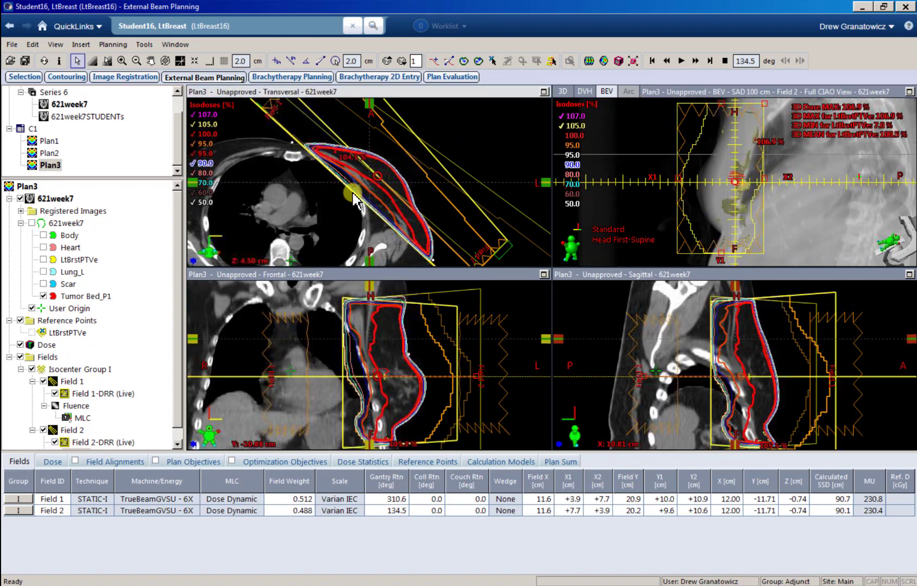
pyautogui.scroll(8, 352, 201)
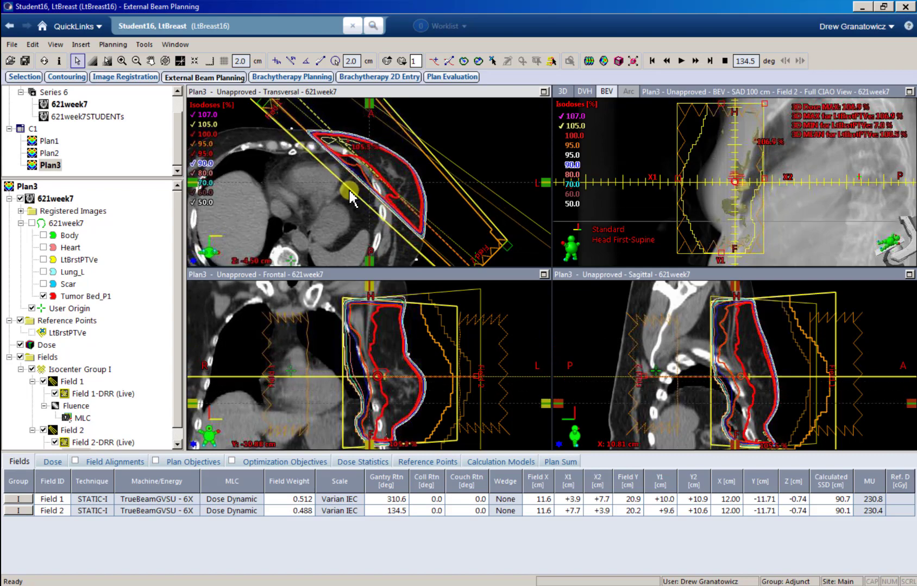
pyautogui.scroll(-3, 356, 179)
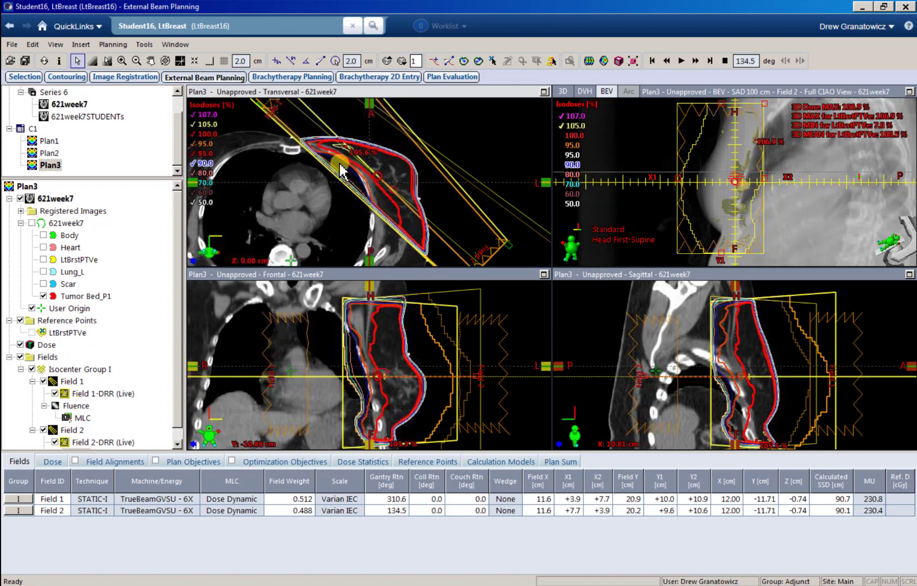
pyautogui.scroll(2, 368, 181)
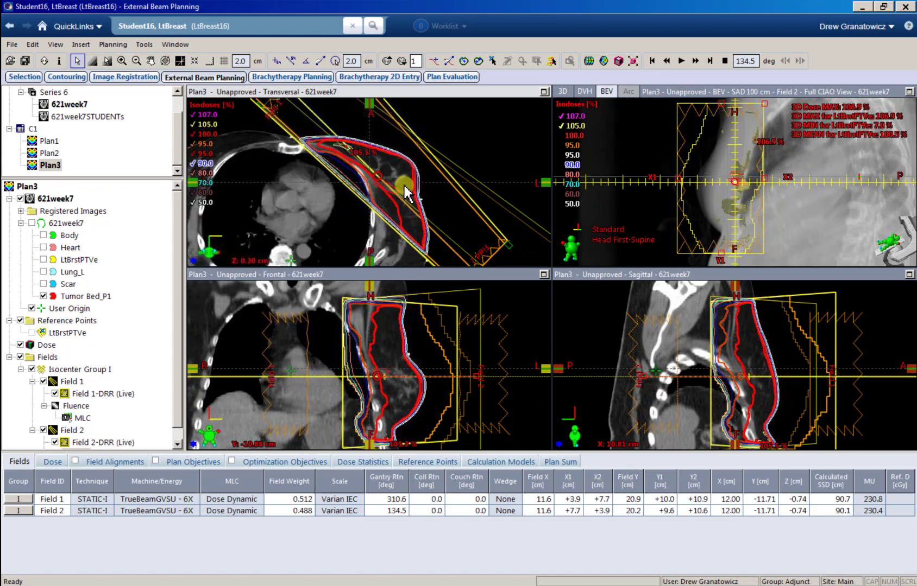
pyautogui.rightClick(845, 121)
pyautogui.click(847, 130)
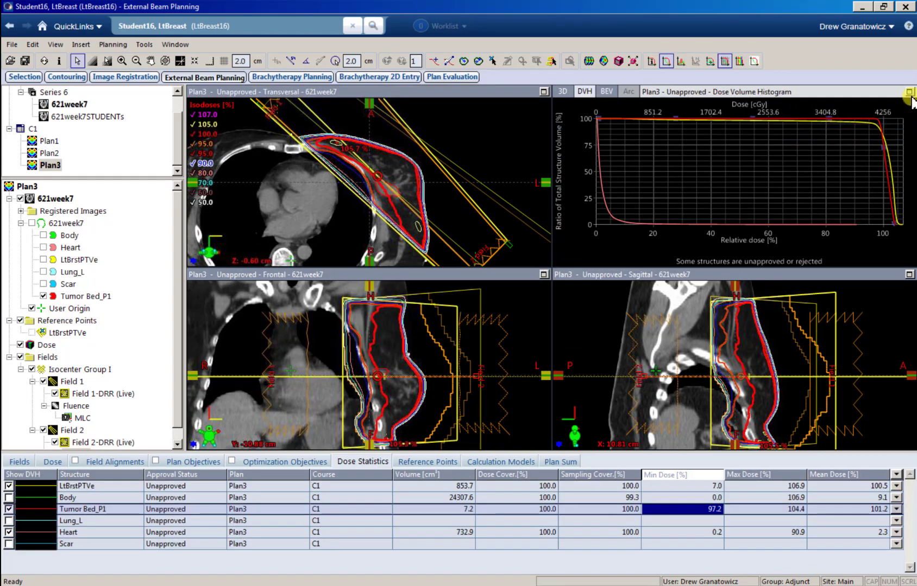
# Step: Maximize the DVH and place the cursor on LtBrstPTVe at 95% relative dose, reading about 96% volume
pyautogui.doubleClick(875, 92)
pyautogui.click(710, 61)
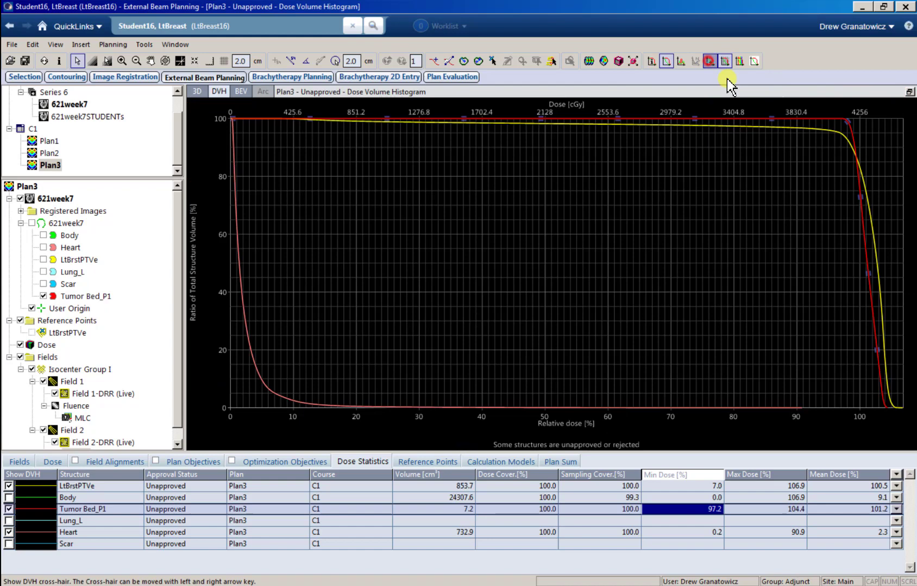
pyautogui.click(838, 150)
pyautogui.press('Left')
pyautogui.press('Left')
pyautogui.press('Left')
pyautogui.press('Left')
pyautogui.press('Left')
pyautogui.press('Left')
pyautogui.press('Left')
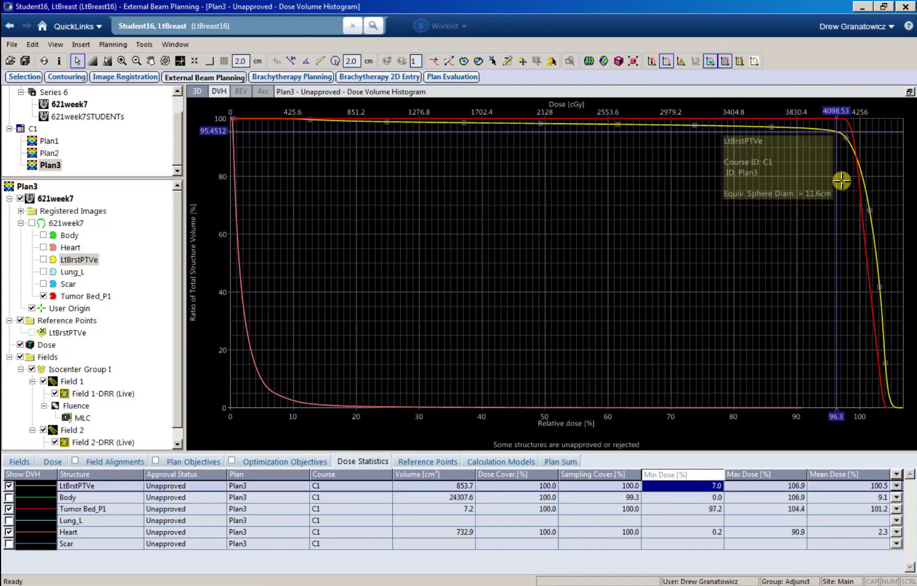
pyautogui.press('Left')
pyautogui.press('Left')
pyautogui.press('Left')
pyautogui.press('Left')
pyautogui.press('Left')
pyautogui.press('Left')
pyautogui.press('Left')
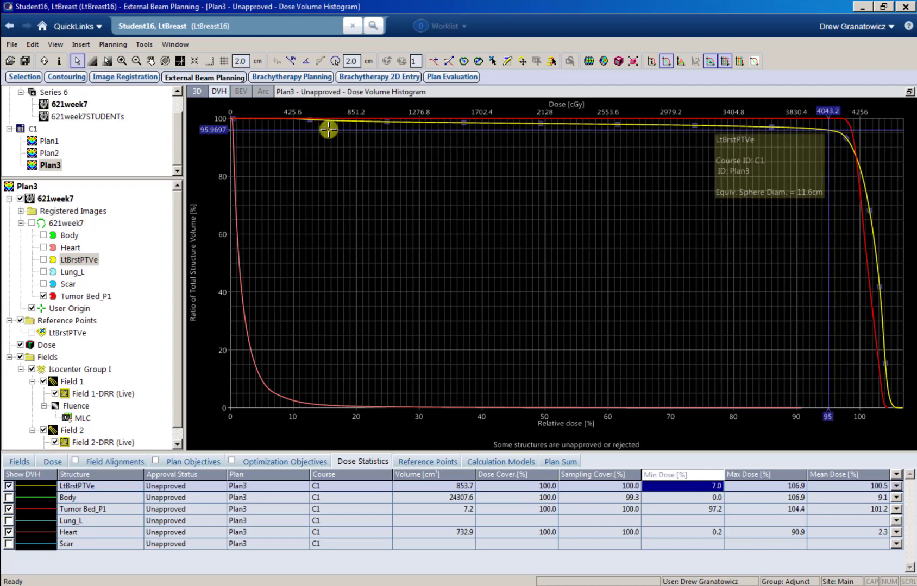
# Step: Restore the four-view layout, check Tumor Bed_P1 statistics, and switch the pane back to Model View
pyautogui.click(909, 92)
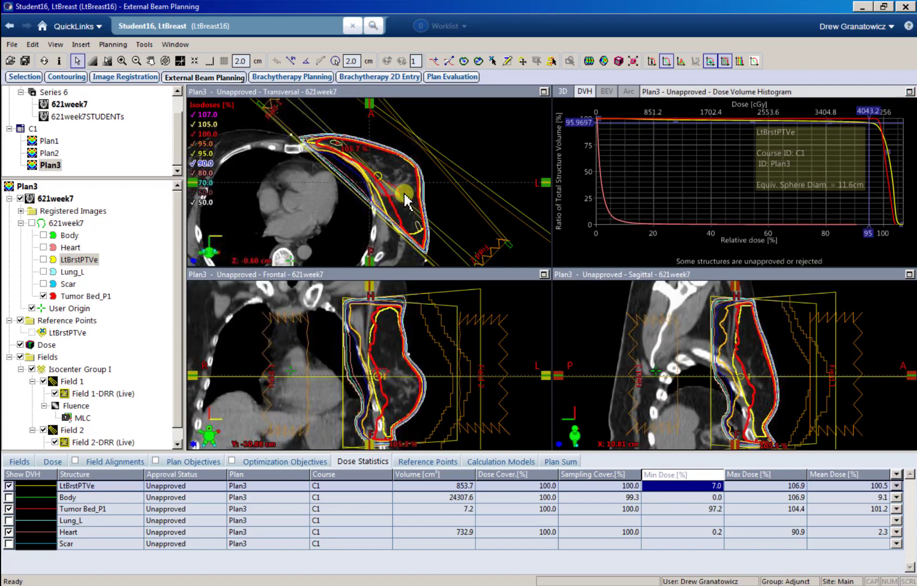
pyautogui.click(709, 509)
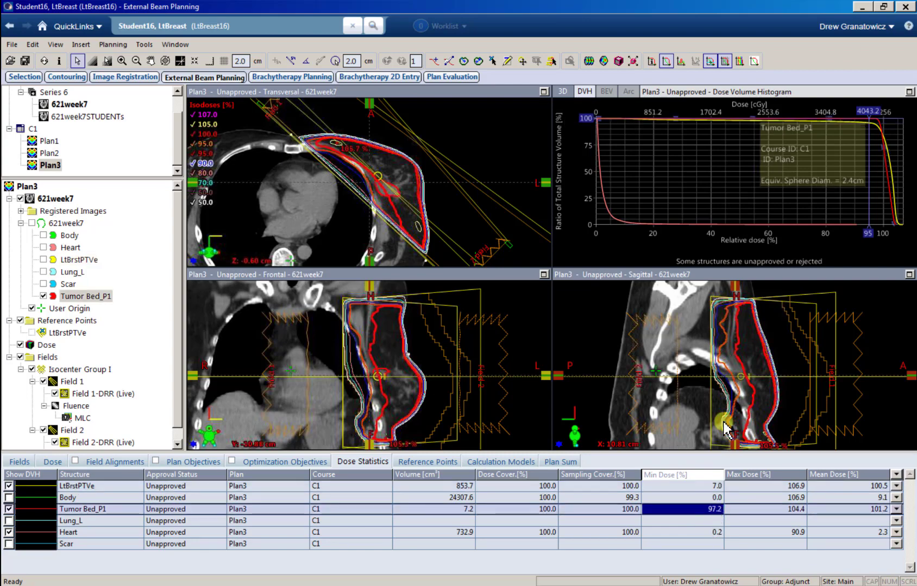
pyautogui.rightClick(671, 158)
pyautogui.click(679, 164)
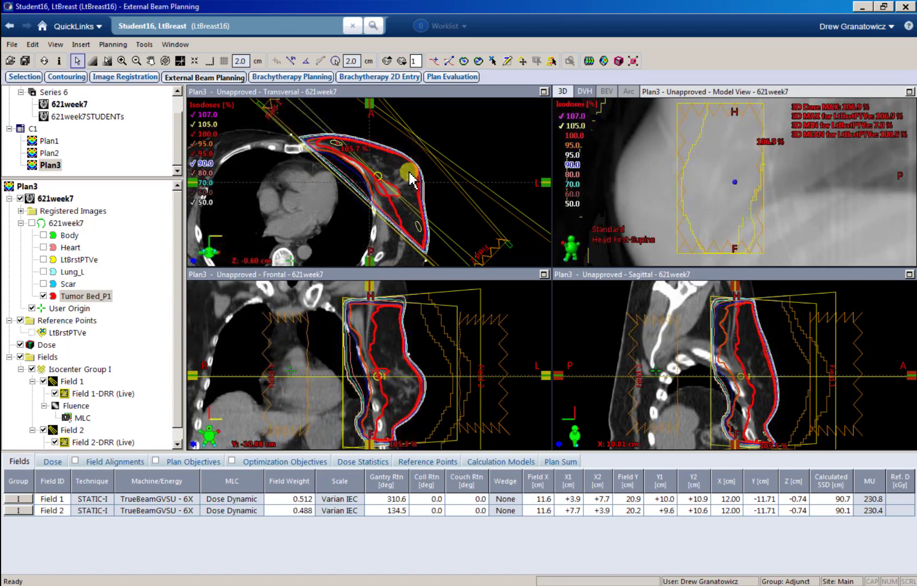
# Step: Center and zoom the transversal view on the tumor bed
pyautogui.moveTo(397, 196); pyautogui.dragTo(351, 184)
pyautogui.scroll(5, 402, 204)
pyautogui.scroll(3, 352, 184)
# Step: Set the 3D pane to Field 1's beam's-eye view, zoomed and panned over the treated breast
pyautogui.rightClick(733, 168)
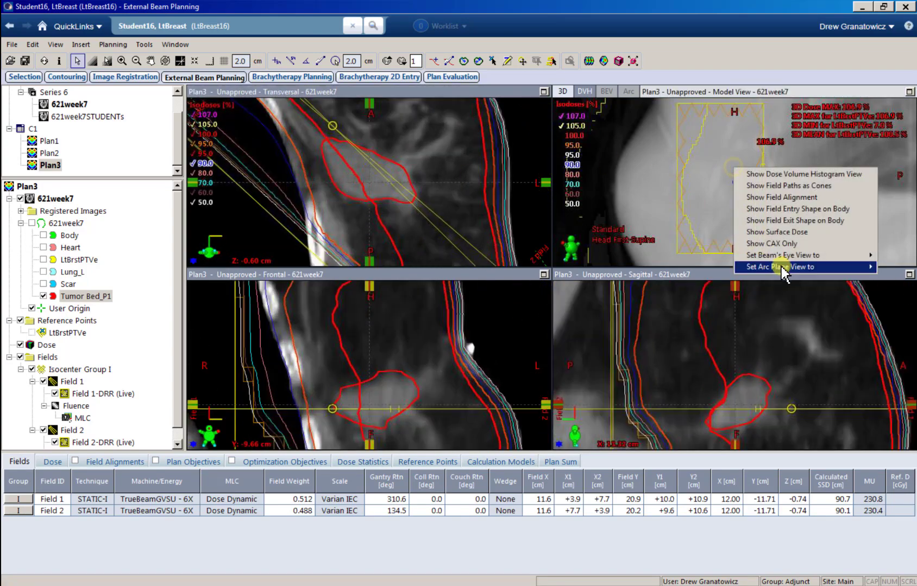
pyautogui.moveTo(784, 255)
pyautogui.click(706, 256)
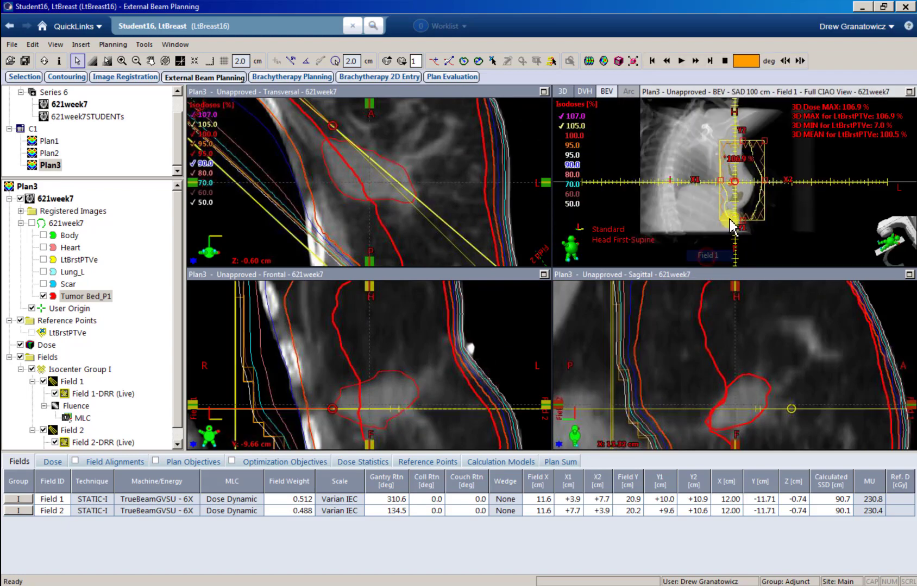
pyautogui.scroll(5, 728, 198)
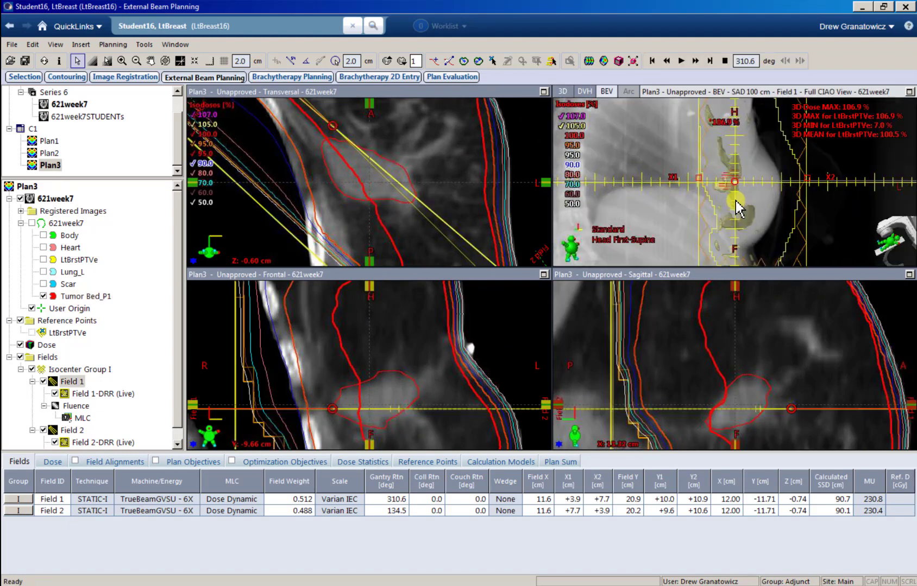
pyautogui.moveTo(725, 191); pyautogui.dragTo(745, 204)
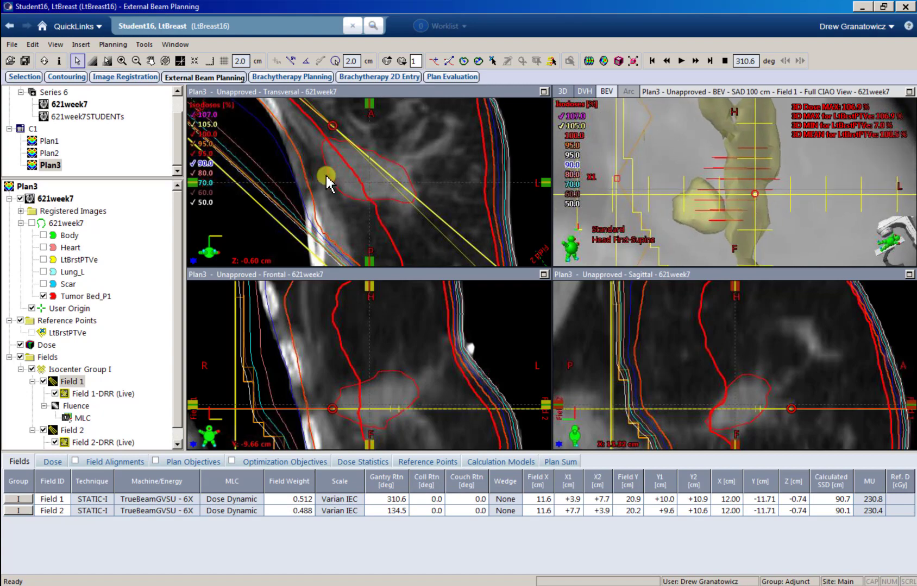
# Step: Step through nearby transversal slices to inspect the tumor bed closely
pyautogui.moveTo(333, 171); pyautogui.dragTo(316, 170)
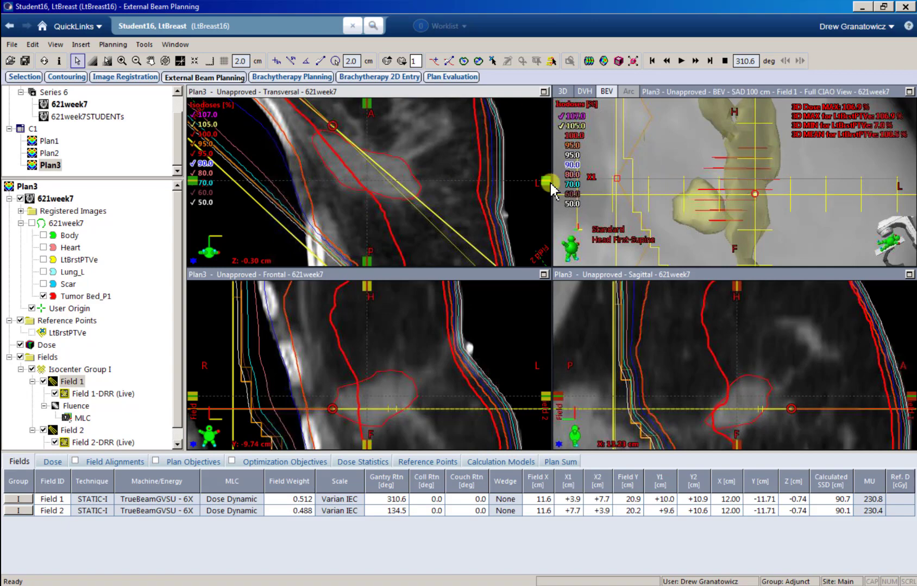
pyautogui.scroll(-1, 362, 179)
pyautogui.scroll(1, 363, 179)
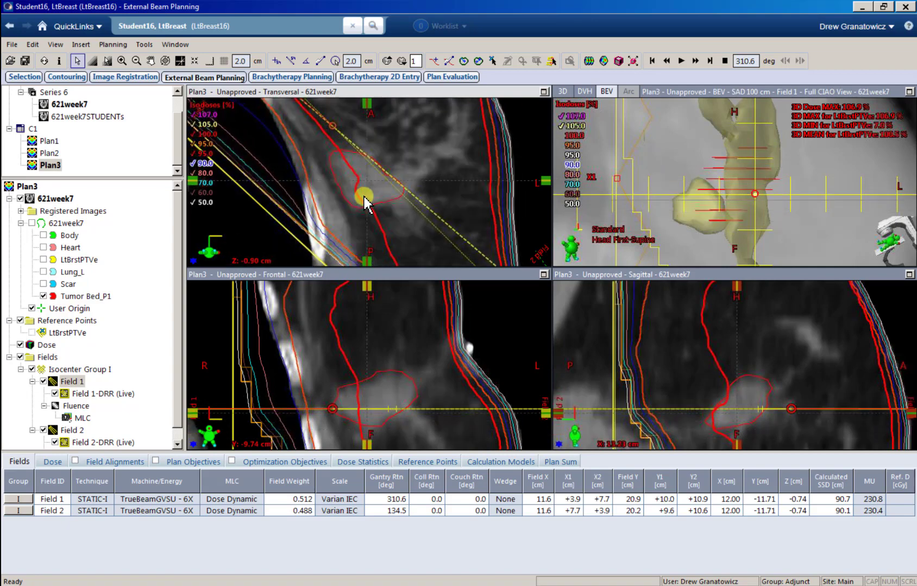
pyautogui.scroll(-1, 341, 175)
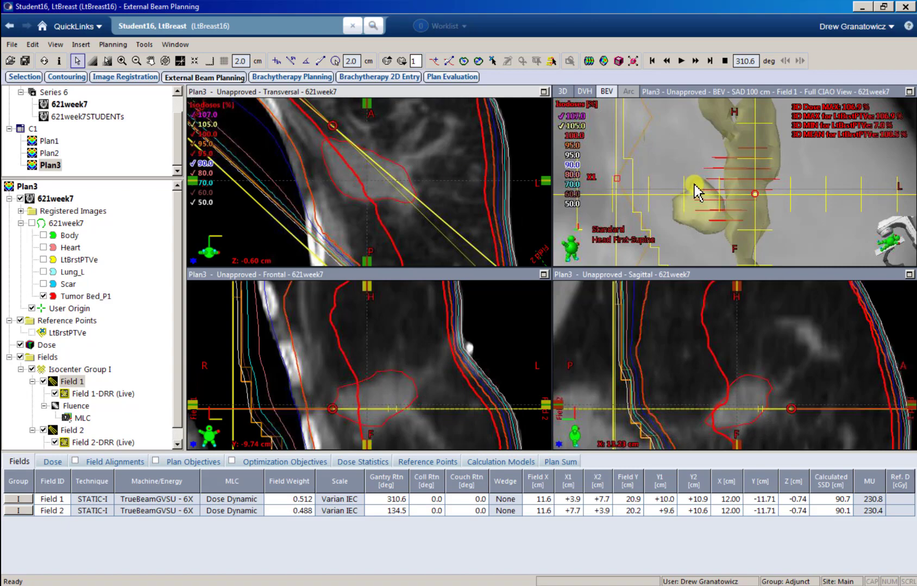
pyautogui.scroll(-2, 352, 184)
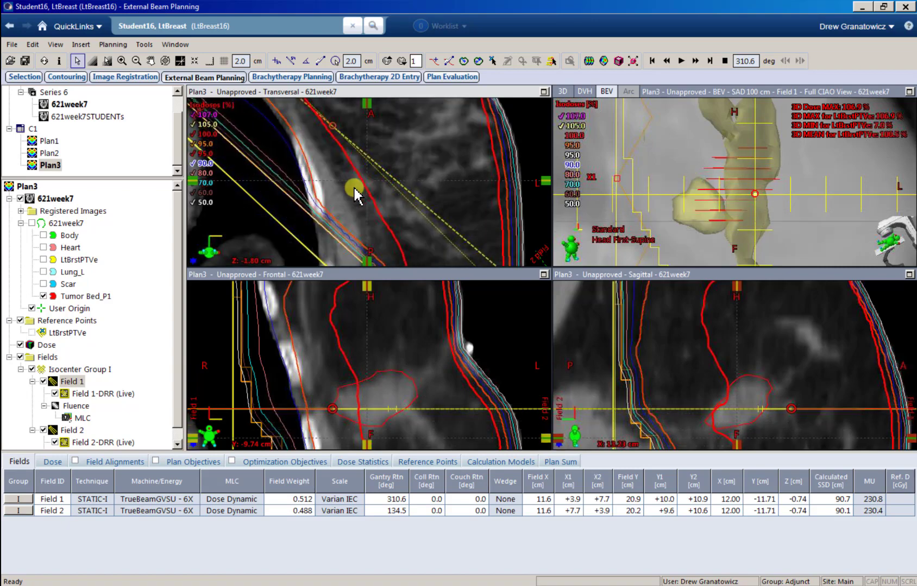
pyautogui.scroll(1, 342, 185)
pyautogui.scroll(5, 345, 175)
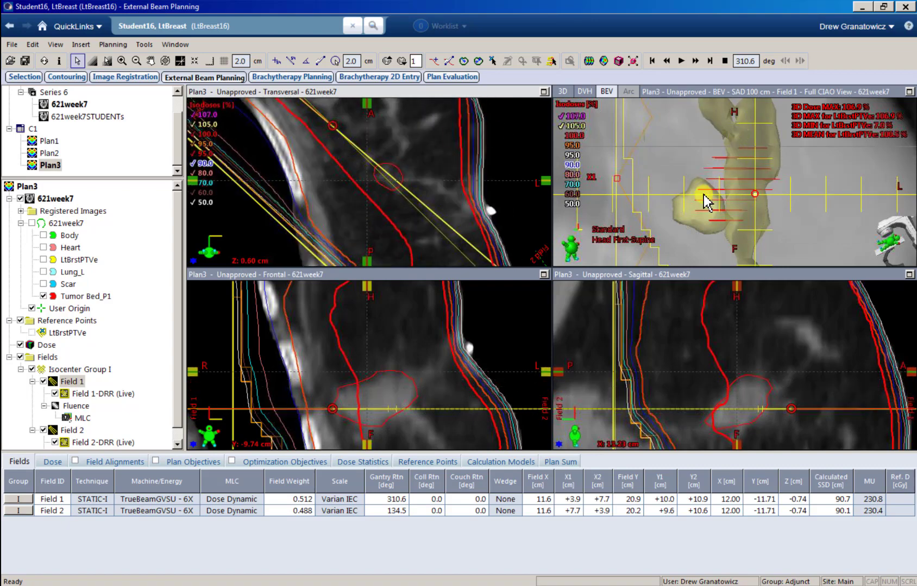
pyautogui.scroll(-4, 384, 179)
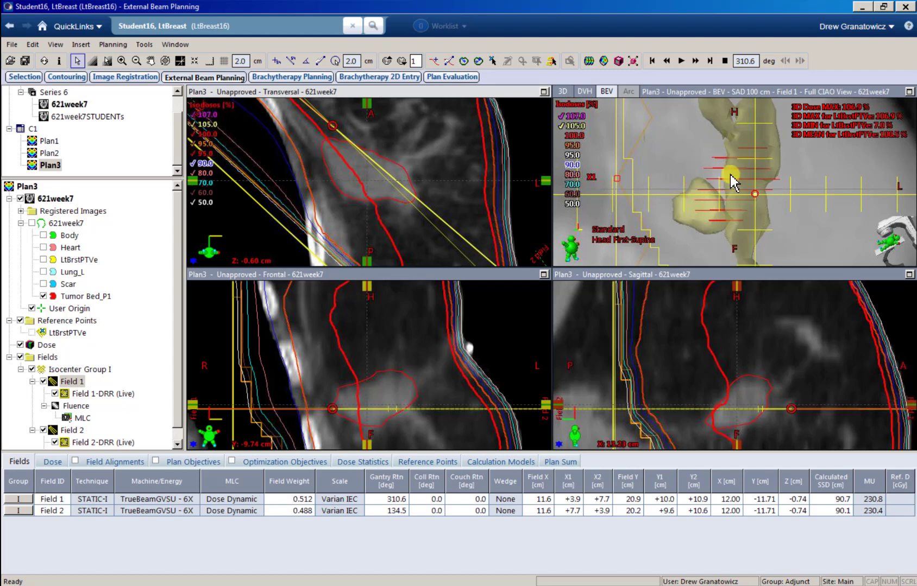
pyautogui.scroll(3, 348, 173)
pyautogui.scroll(-2, 350, 172)
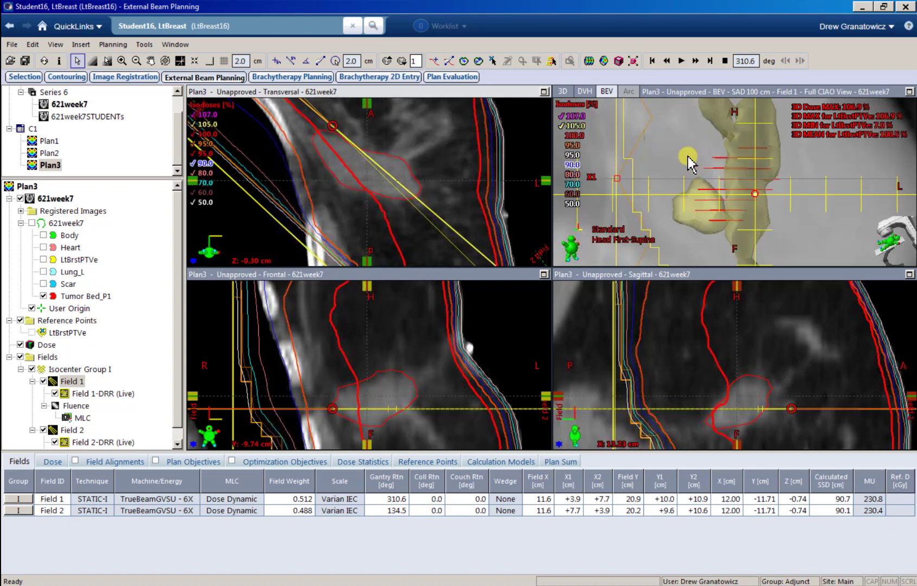
pyautogui.scroll(1, 346, 179)
pyautogui.scroll(-2, 345, 179)
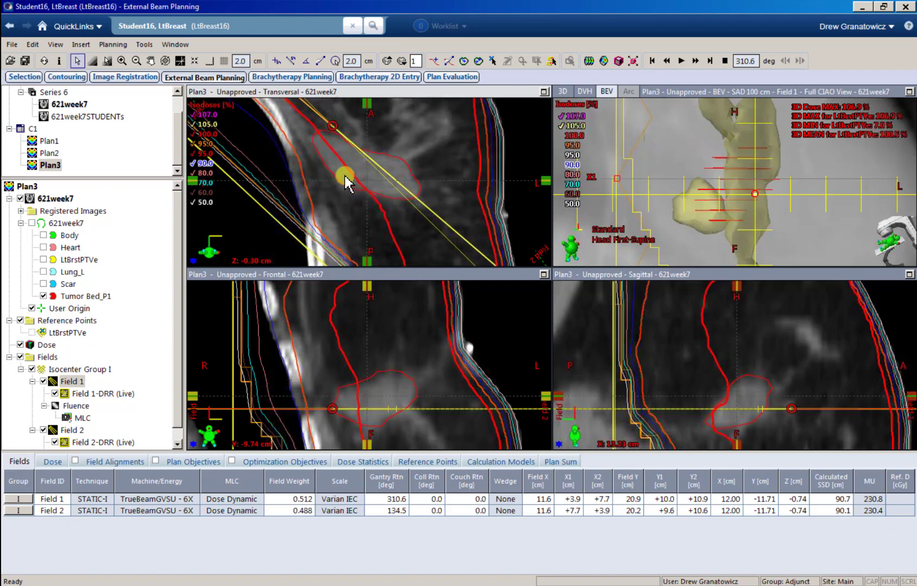
# Step: Open Field 1's optimal fluence in the Fluence Editor and choose the Increase transmission factors brush
pyautogui.click(76, 407)
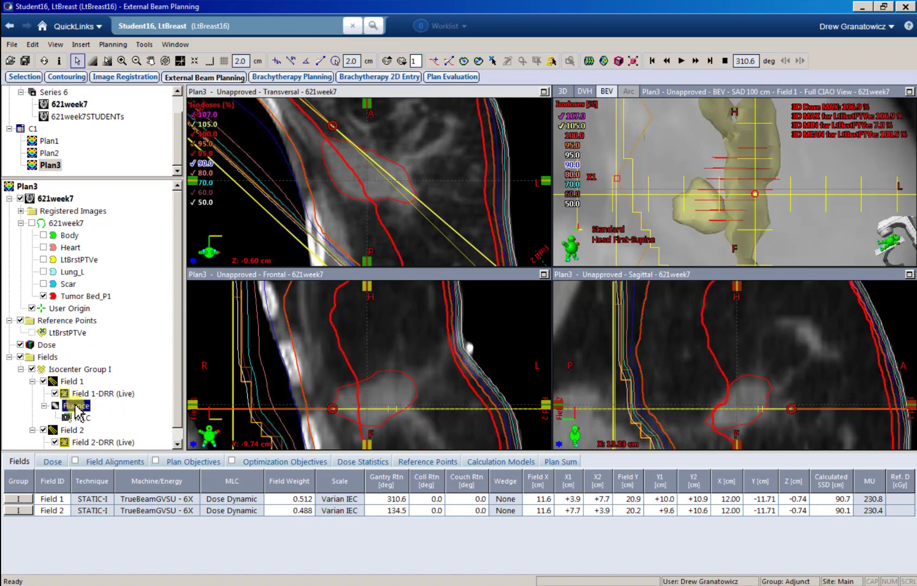
pyautogui.scroll(-1, 76, 430)
pyautogui.click(76, 442)
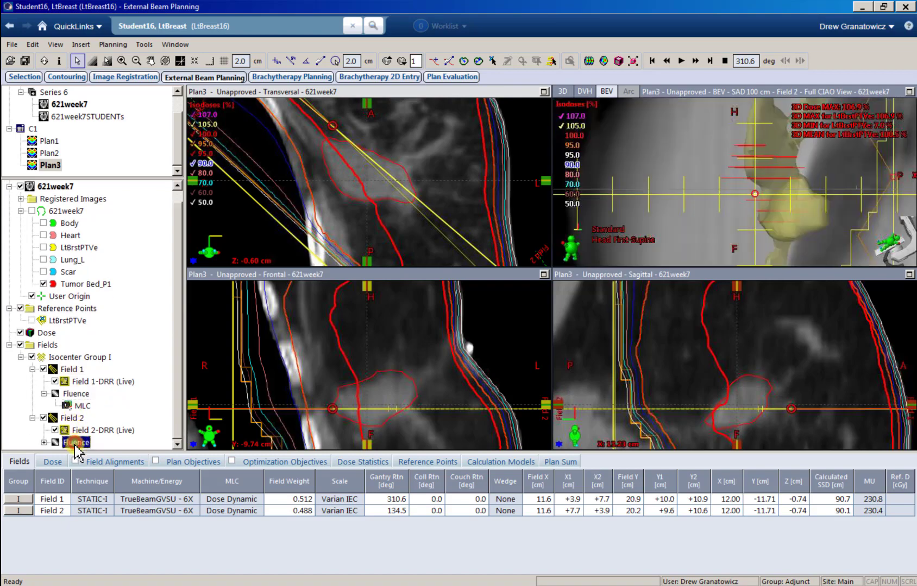
pyautogui.click(82, 395)
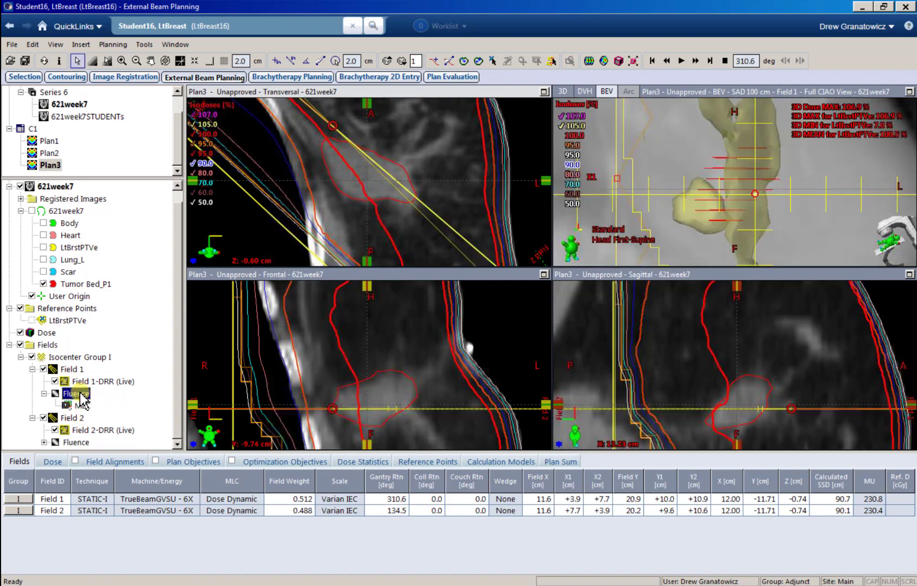
pyautogui.rightClick(76, 399)
pyautogui.click(96, 416)
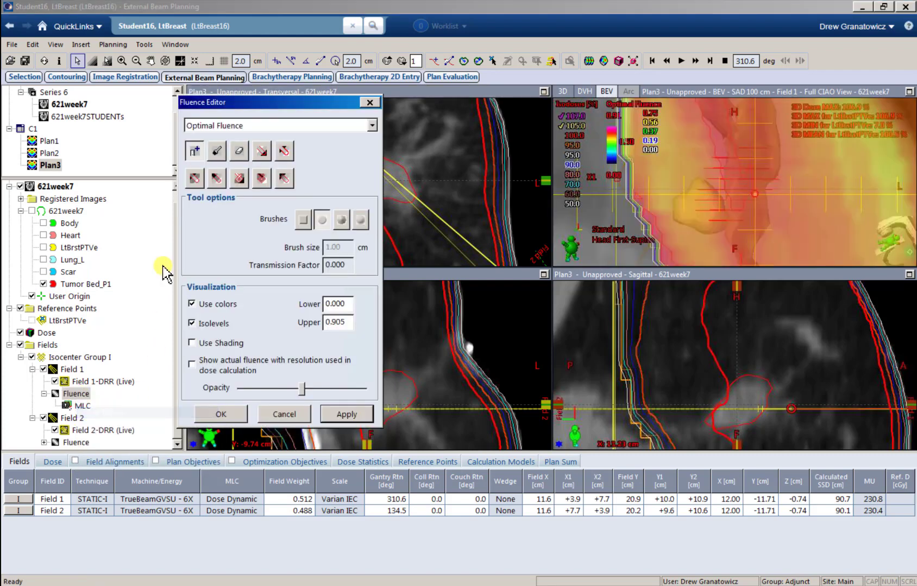
pyautogui.click(193, 180)
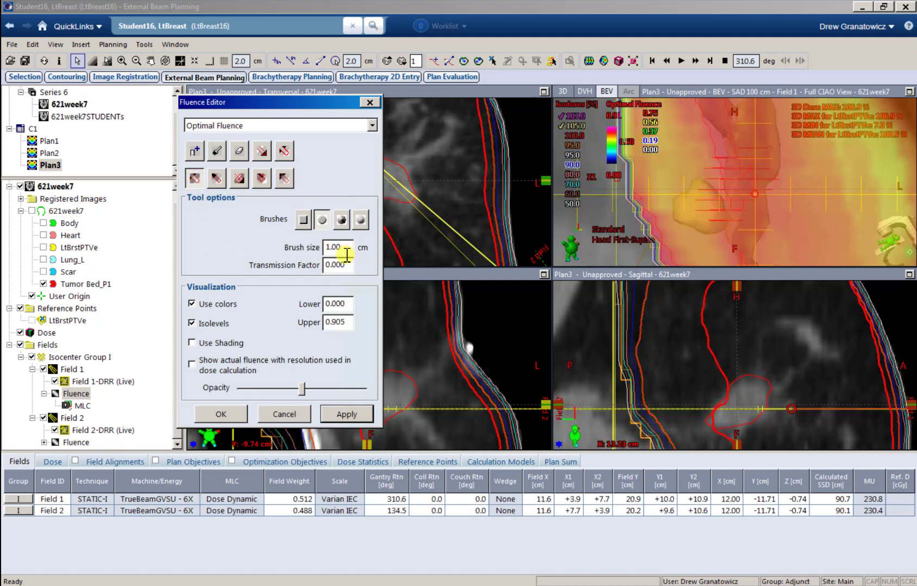
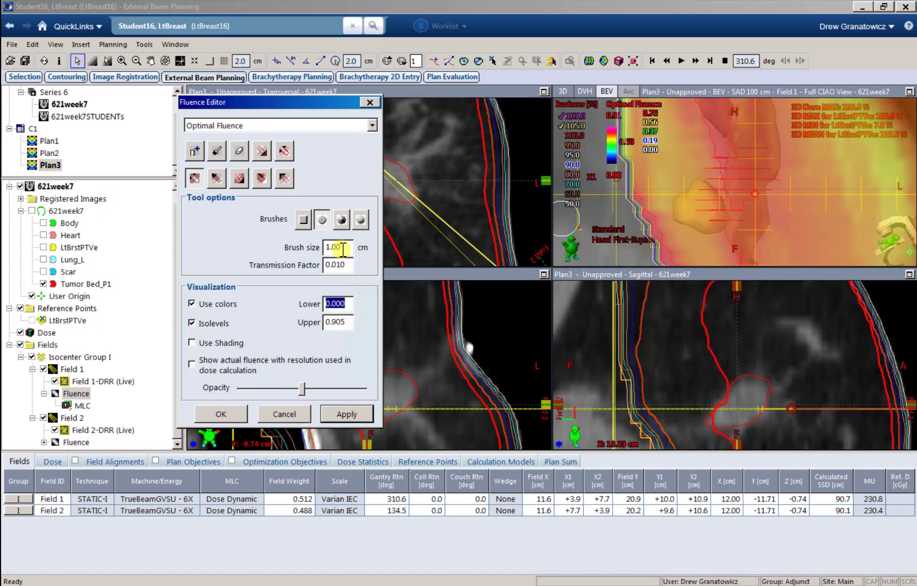
# Step: Show dose statistics, set a 0.50 cm brush, paint down Field 1's hot spot, and apply
pyautogui.click(377, 462)
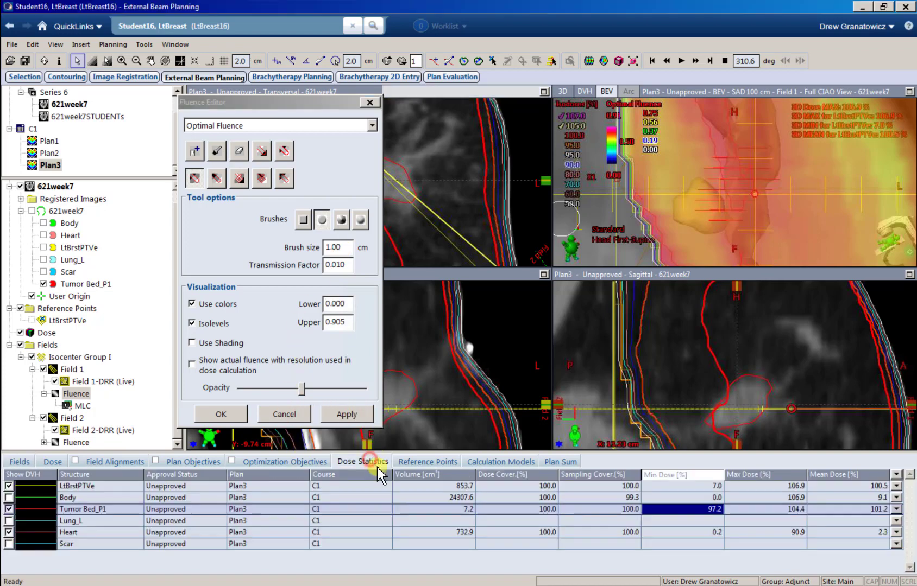
pyautogui.doubleClick(334, 247)
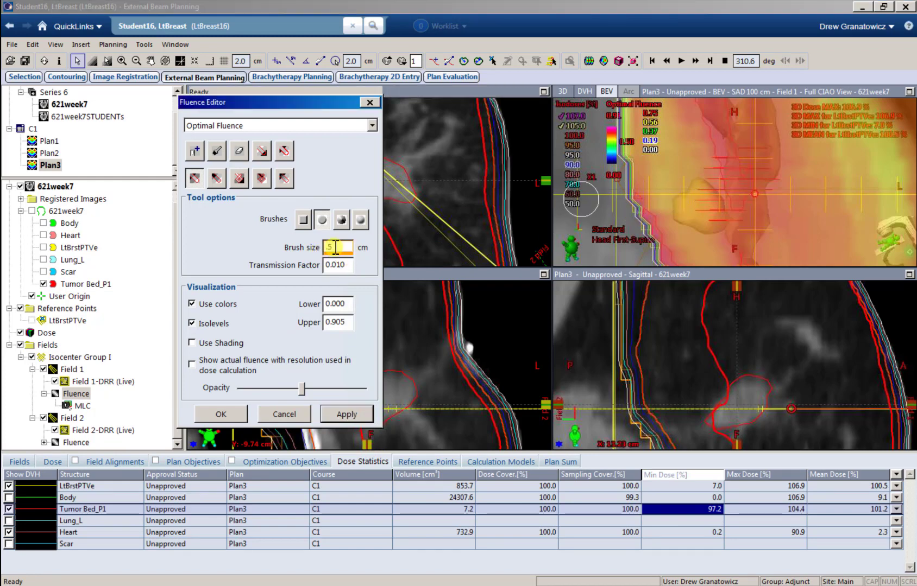
pyautogui.press('Tab')
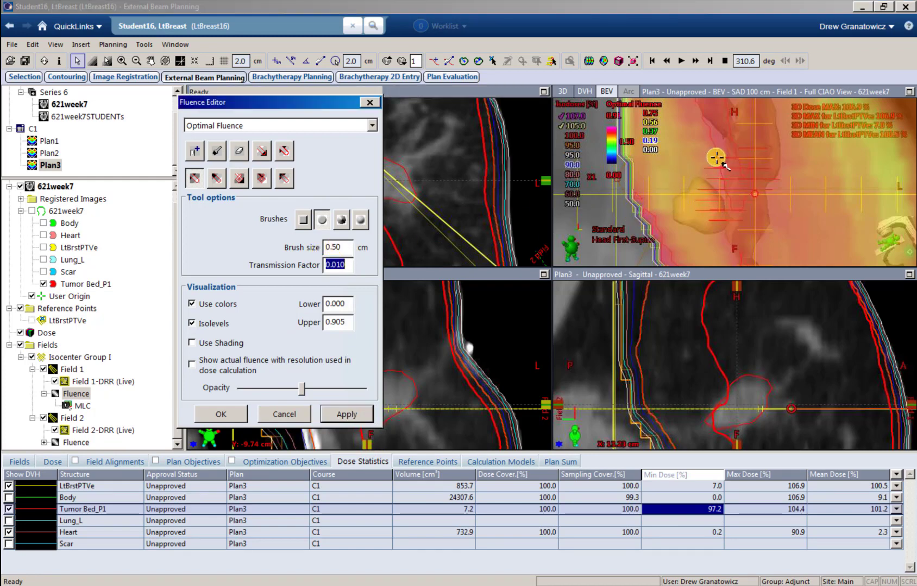
pyautogui.click(715, 157)
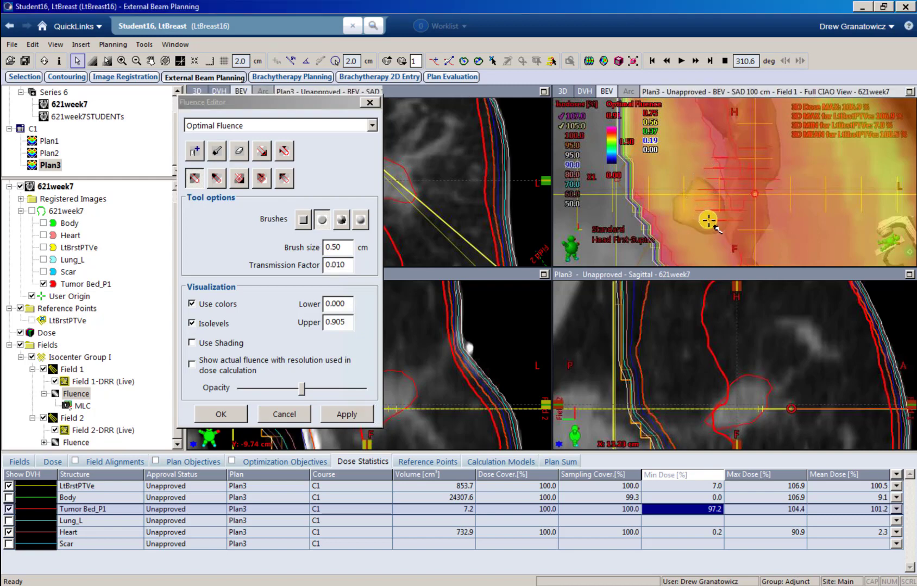
pyautogui.click(350, 414)
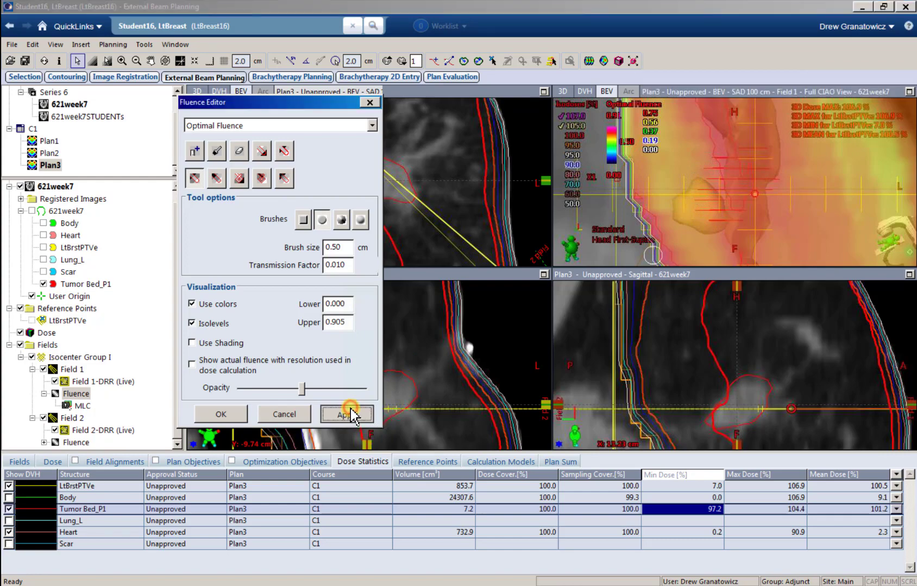
# Step: Rerun the Smart LMC leaf motion calculation for Field 1
pyautogui.click(589, 61)
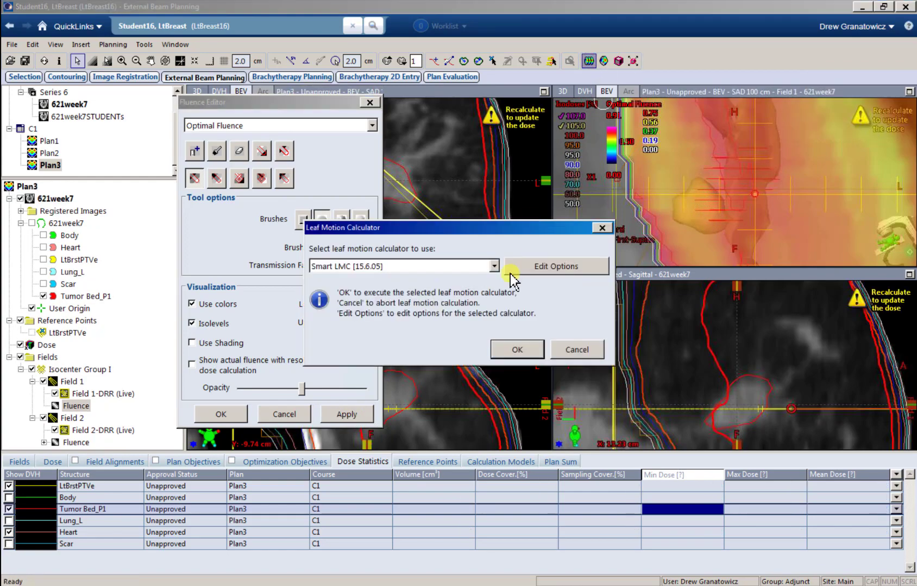
pyautogui.click(516, 350)
pyautogui.click(500, 406)
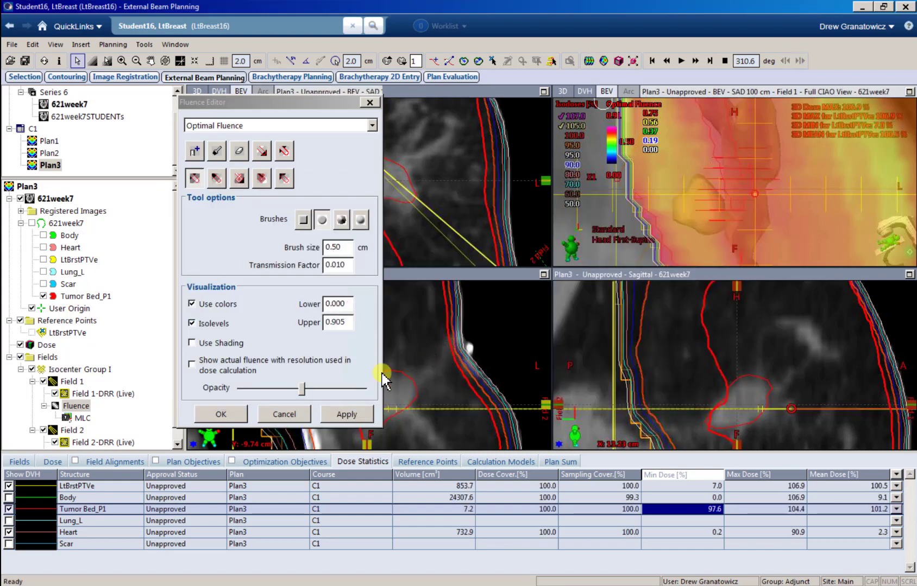
# Step: Paint Field 2's fluence down over its hot area and apply the edit
pyautogui.scroll(-1, 92, 402)
pyautogui.click(74, 442)
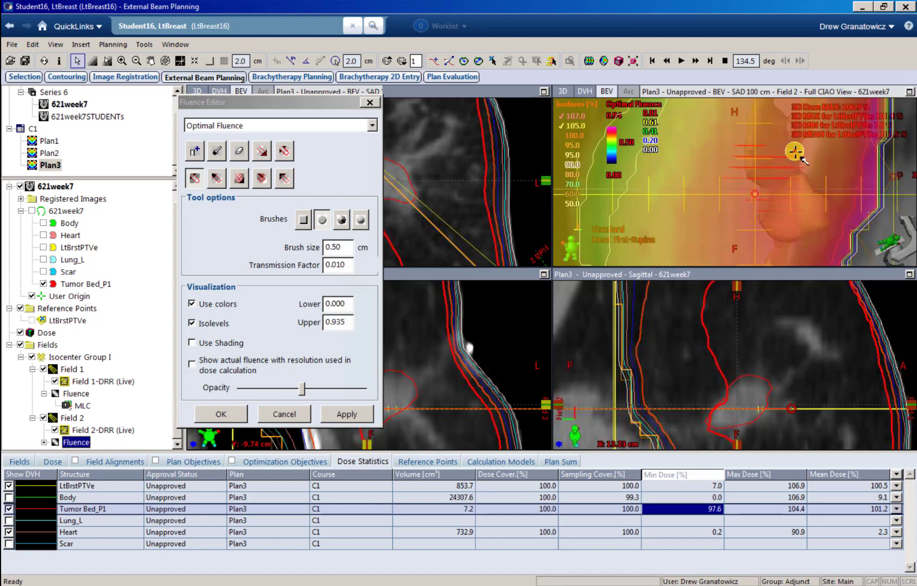
pyautogui.moveTo(796, 153)
pyautogui.mouseDown()
pyautogui.moveTo(790, 225)
pyautogui.moveTo(804, 184)
pyautogui.moveTo(797, 154)
pyautogui.moveTo(805, 188)
pyautogui.moveTo(782, 227)
pyautogui.mouseUp()
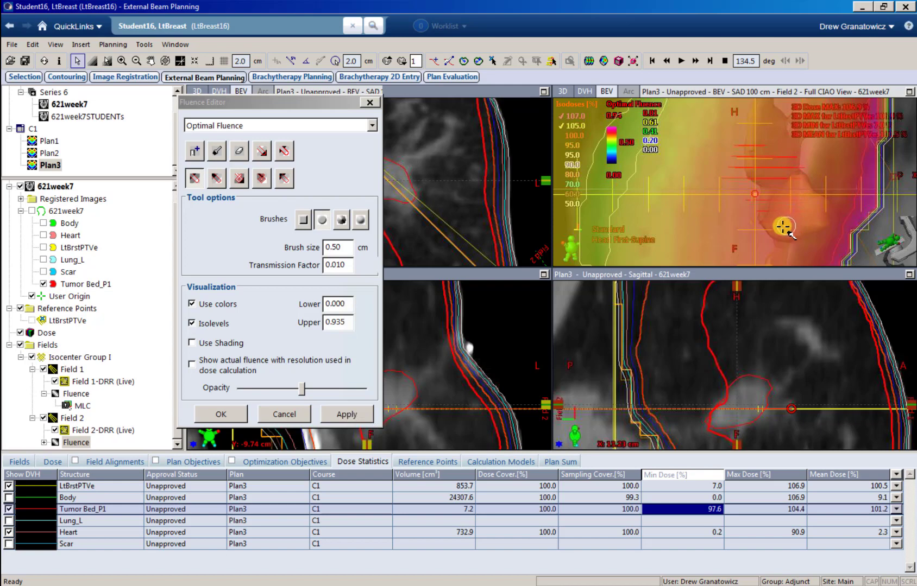
pyautogui.click(335, 416)
# Step: Rerun Smart LMC so Field 2's leaf motions and dose are recalculated
pyautogui.click(589, 61)
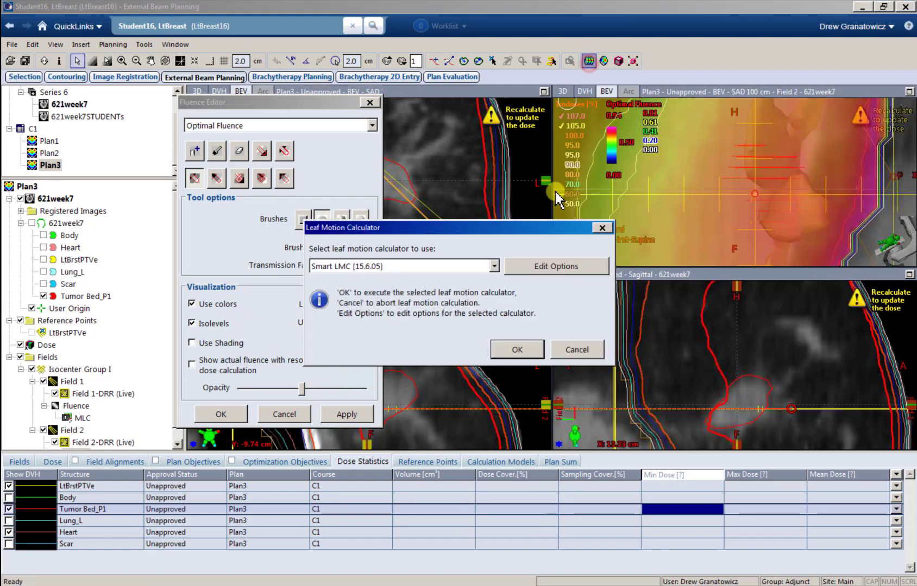
pyautogui.click(517, 350)
pyautogui.click(508, 408)
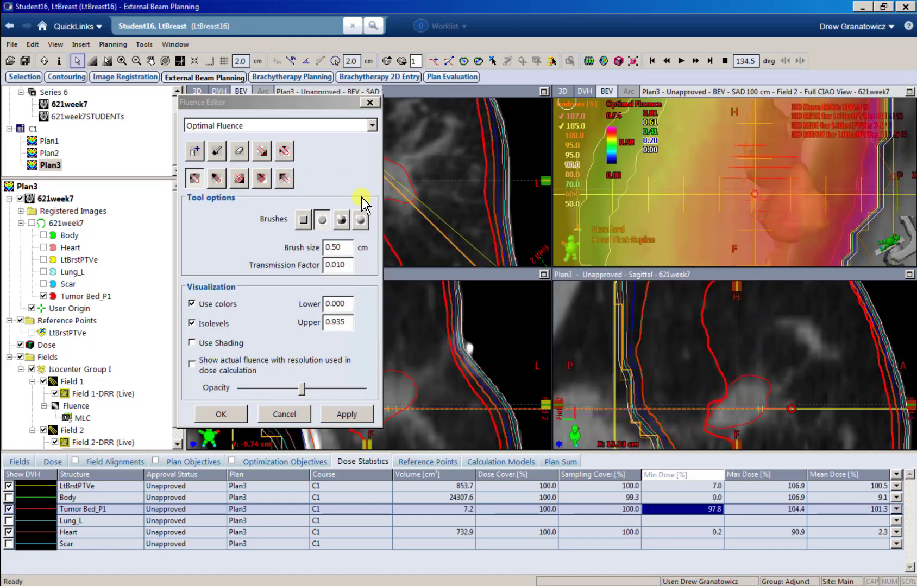
# Step: Move the Fluence Editor to centre-right and step through neighbouring transversal slices checking isodoses
pyautogui.moveTo(321, 106); pyautogui.dragTo(560, 185)
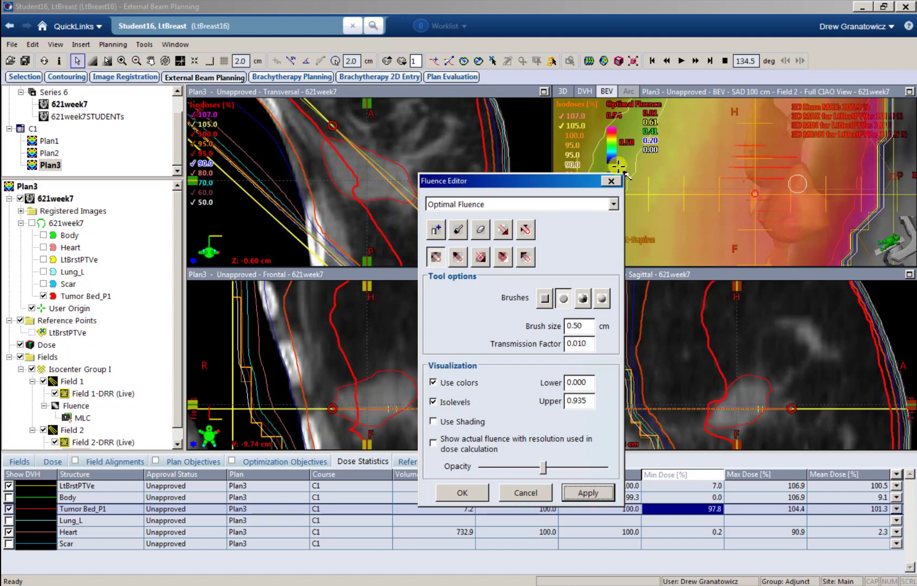
pyautogui.scroll(-3, 329, 190)
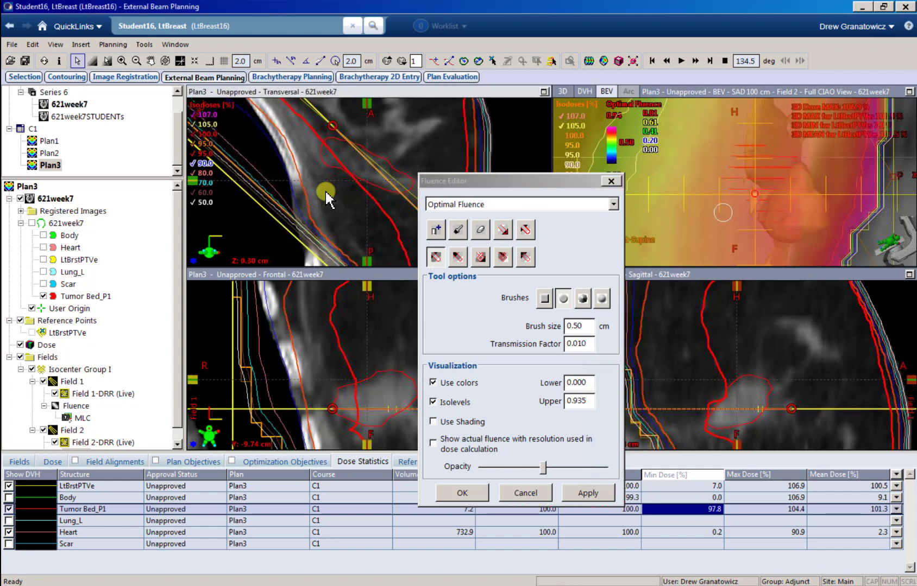
pyautogui.scroll(-6, 335, 177)
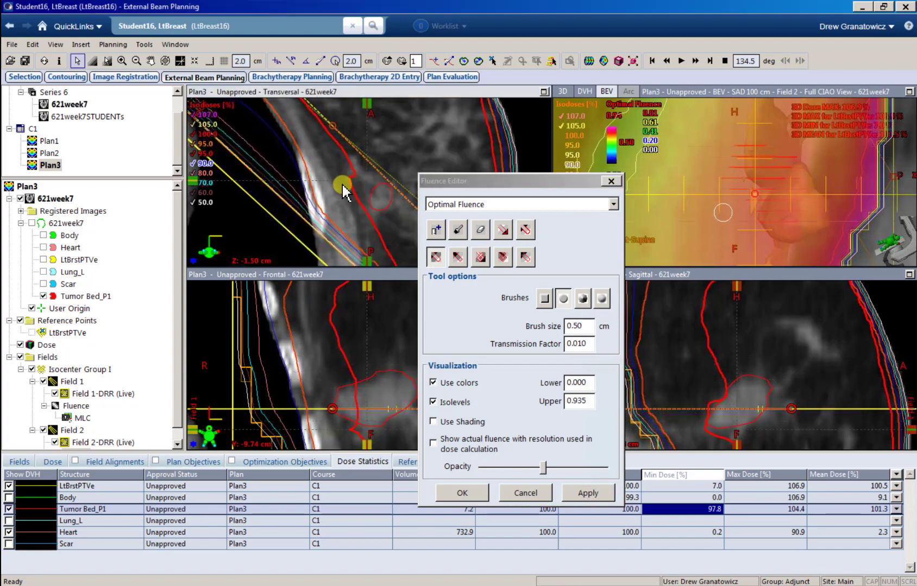
pyautogui.scroll(-1, 348, 194)
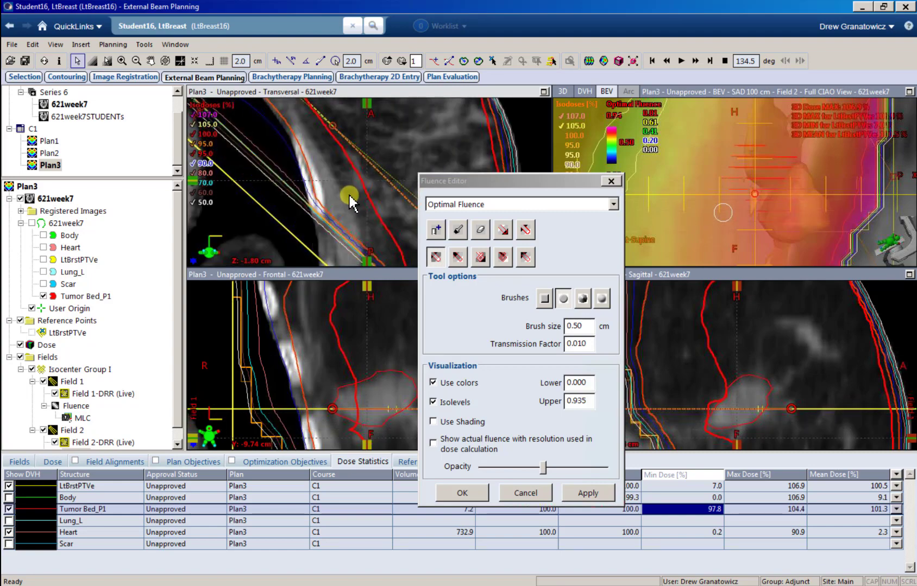
pyautogui.scroll(1, 348, 196)
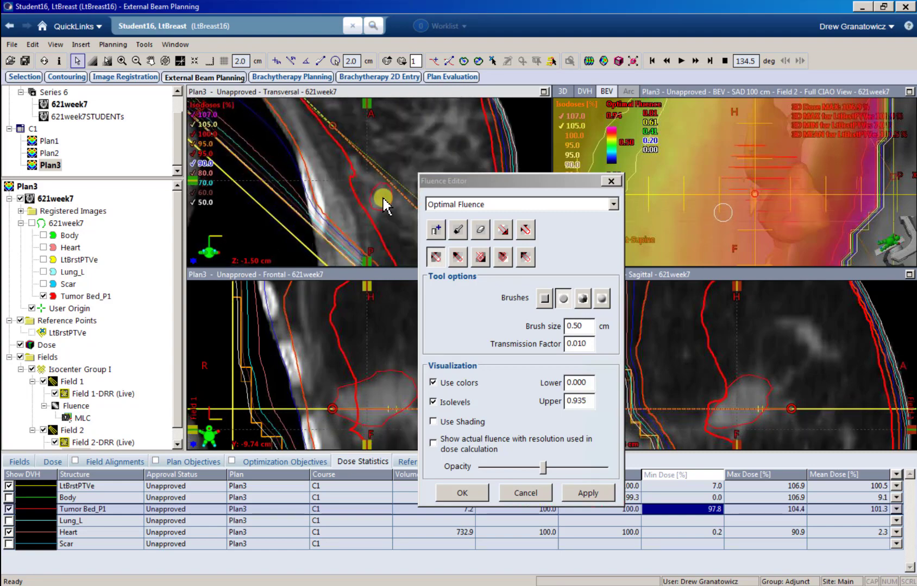
pyautogui.scroll(3, 382, 205)
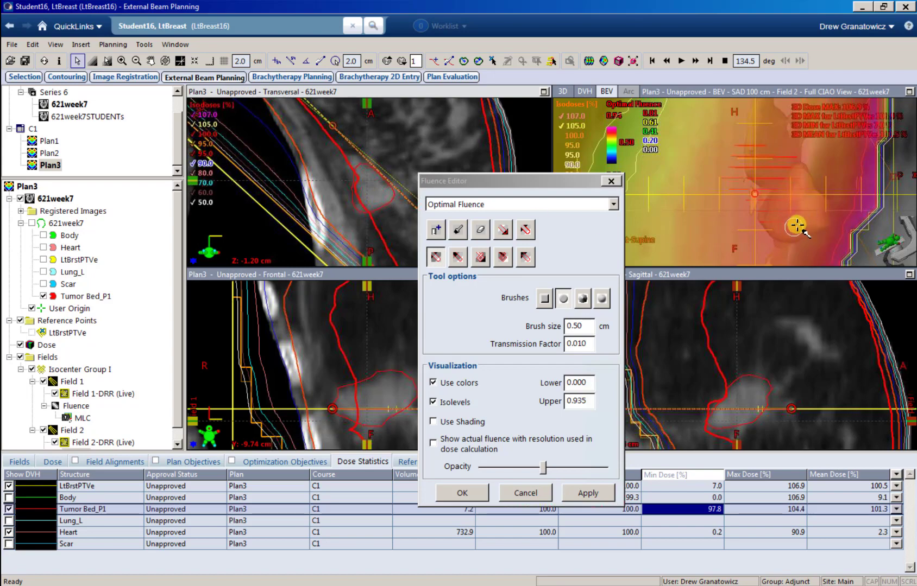
# Step: Paint Field 1's fluence down at a hot spot and apply it
pyautogui.click(82, 408)
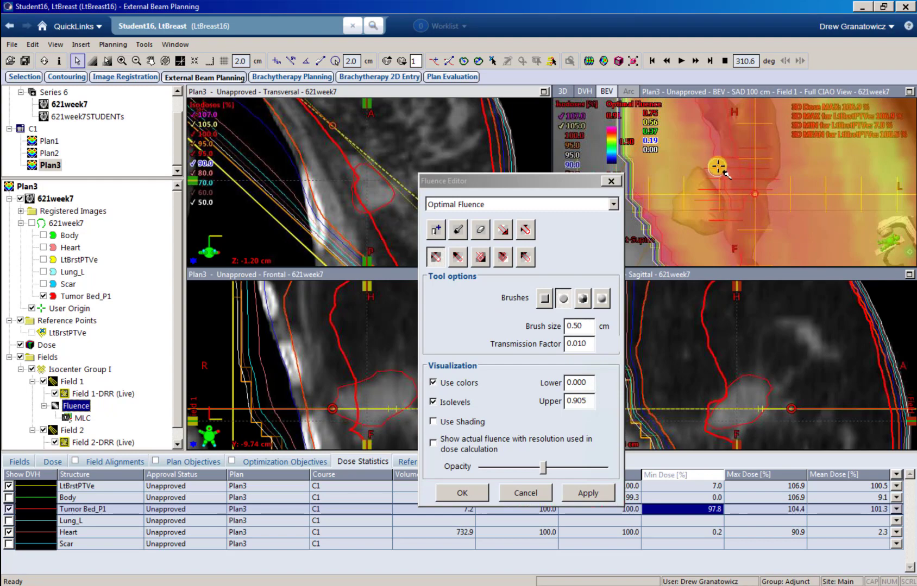
pyautogui.click(725, 147)
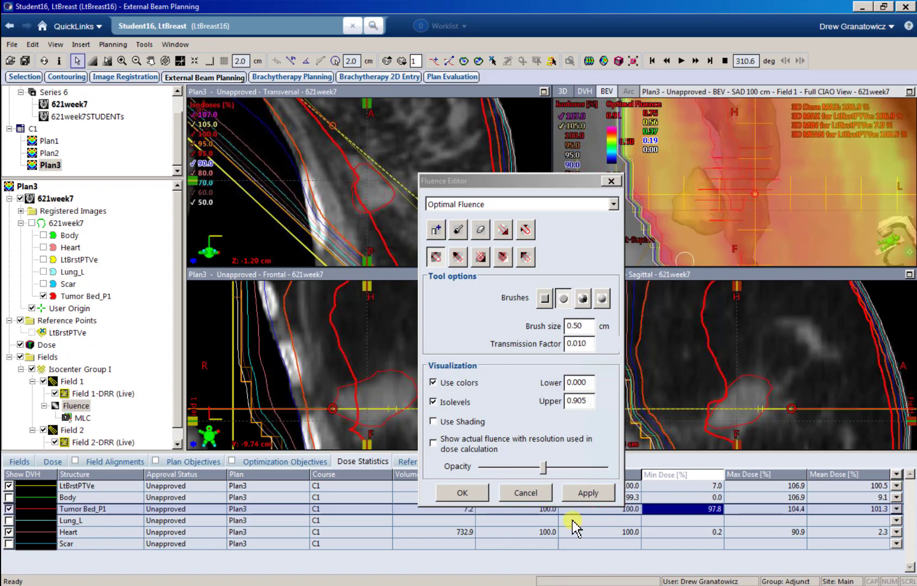
pyautogui.click(582, 491)
# Step: Paint Field 2's fluence down over its hot area, apply it, and rerun Smart LMC
pyautogui.click(87, 406)
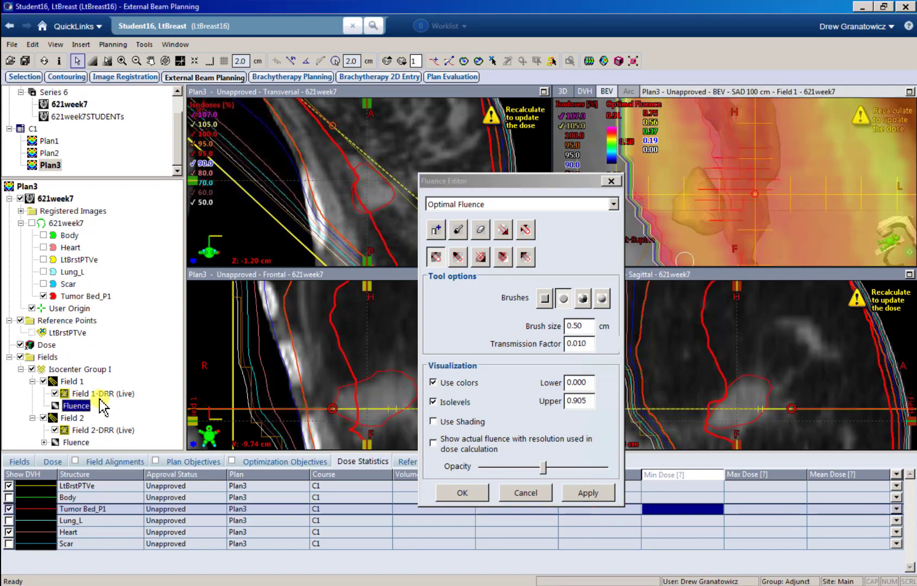
pyautogui.click(87, 446)
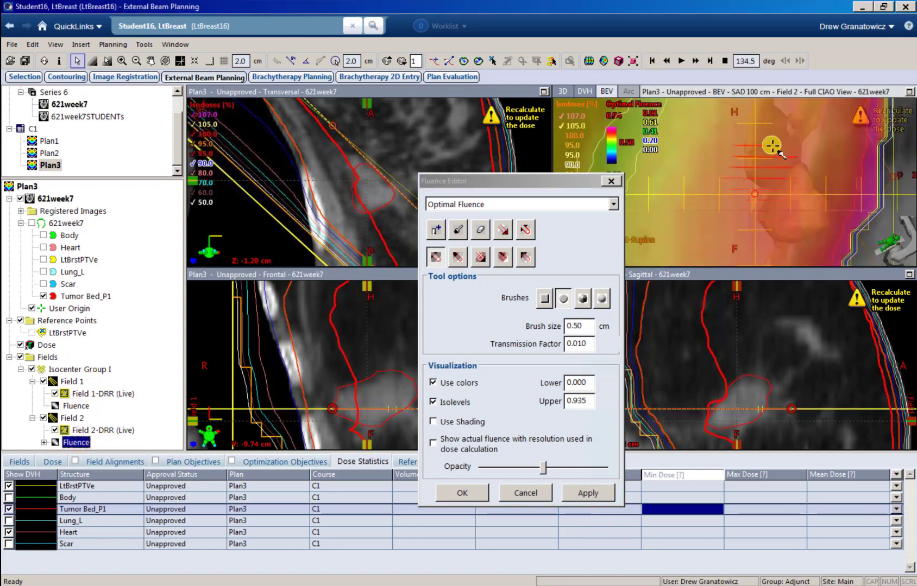
pyautogui.moveTo(772, 145); pyautogui.dragTo(795, 154)
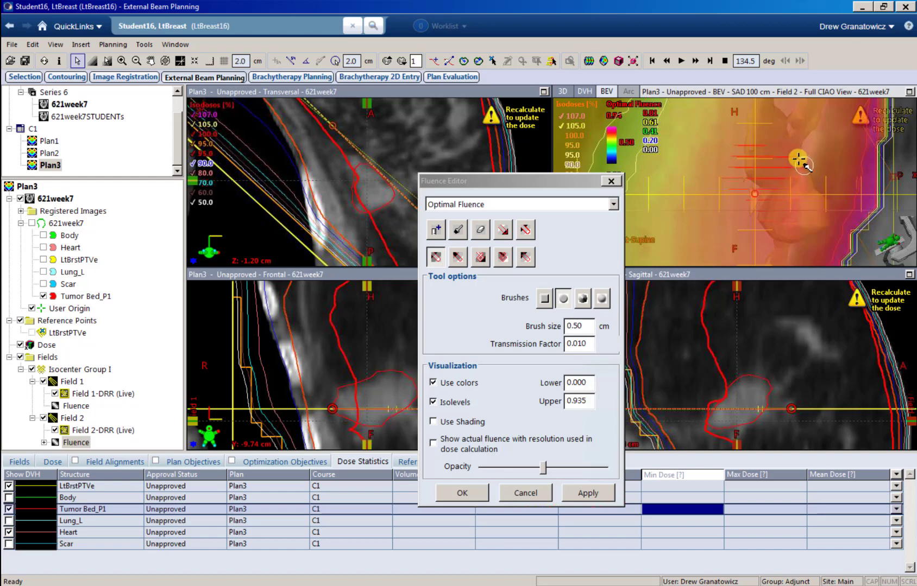
pyautogui.click(588, 492)
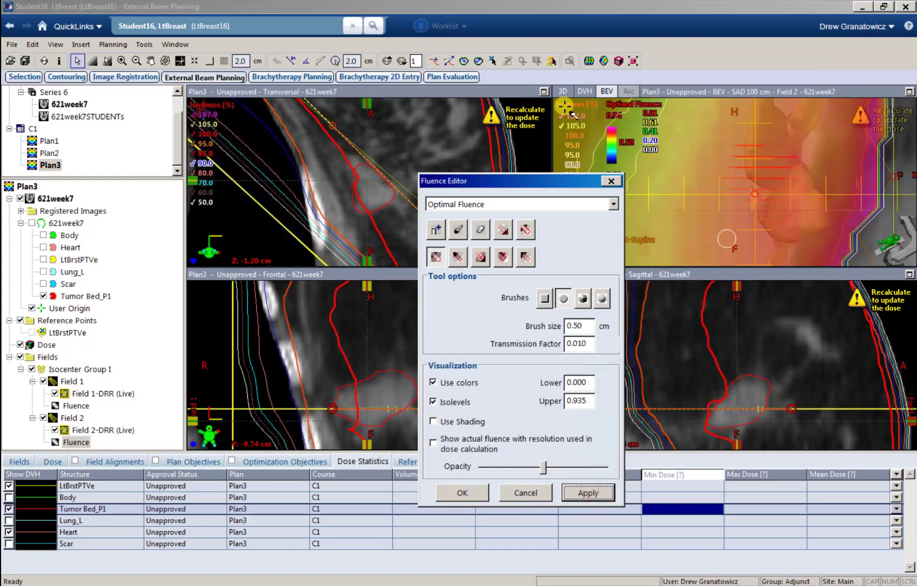
pyautogui.click(518, 349)
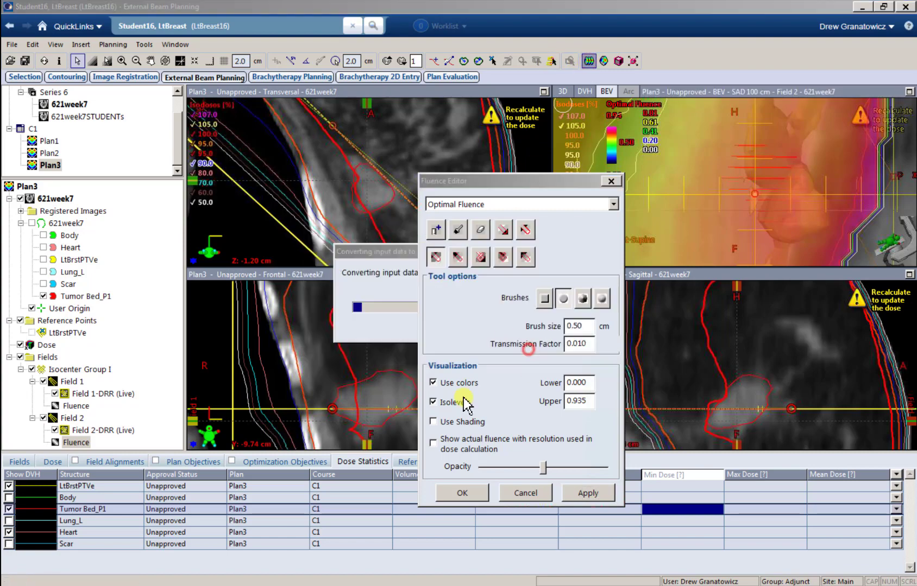
pyautogui.click(507, 399)
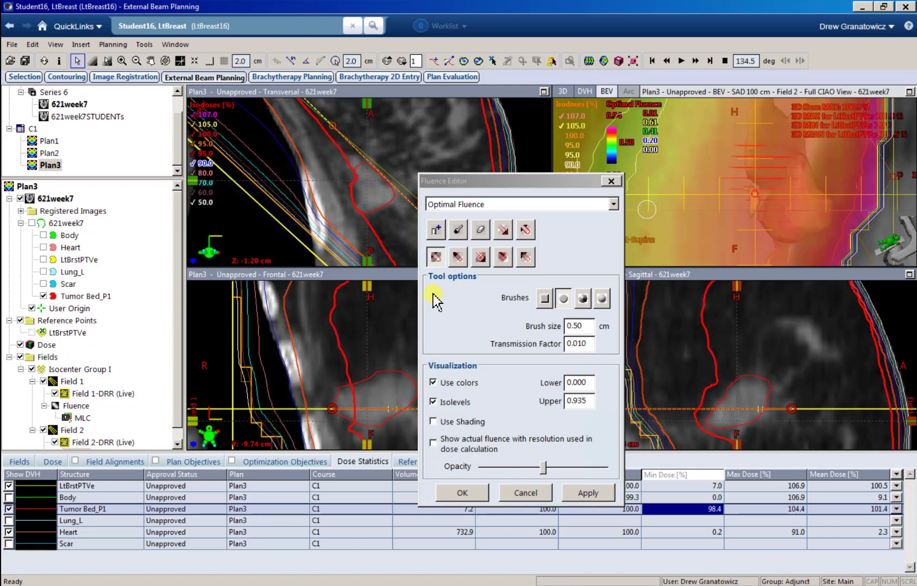
pyautogui.moveTo(352, 194); pyautogui.dragTo(355, 197)
pyautogui.click(348, 91)
pyautogui.scroll(-1, 352, 196)
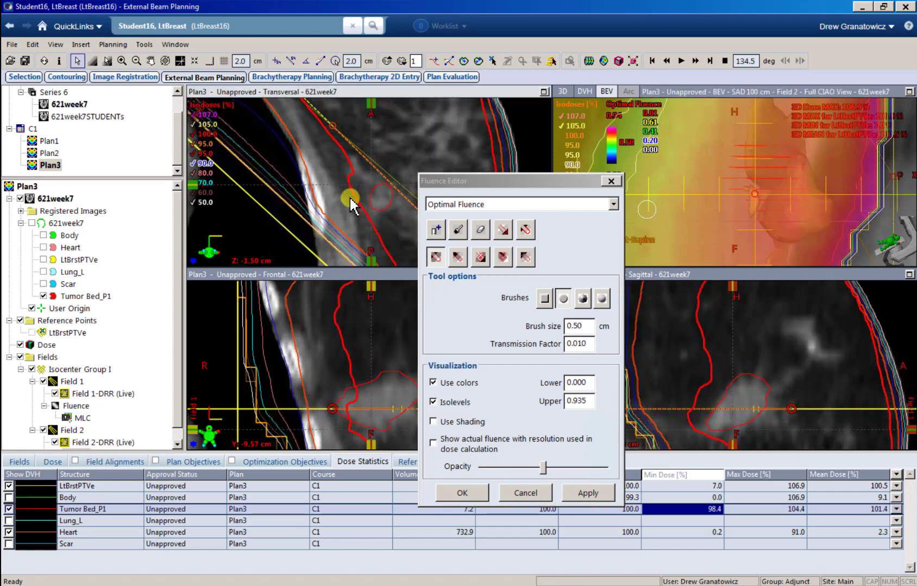
pyautogui.scroll(1, 353, 197)
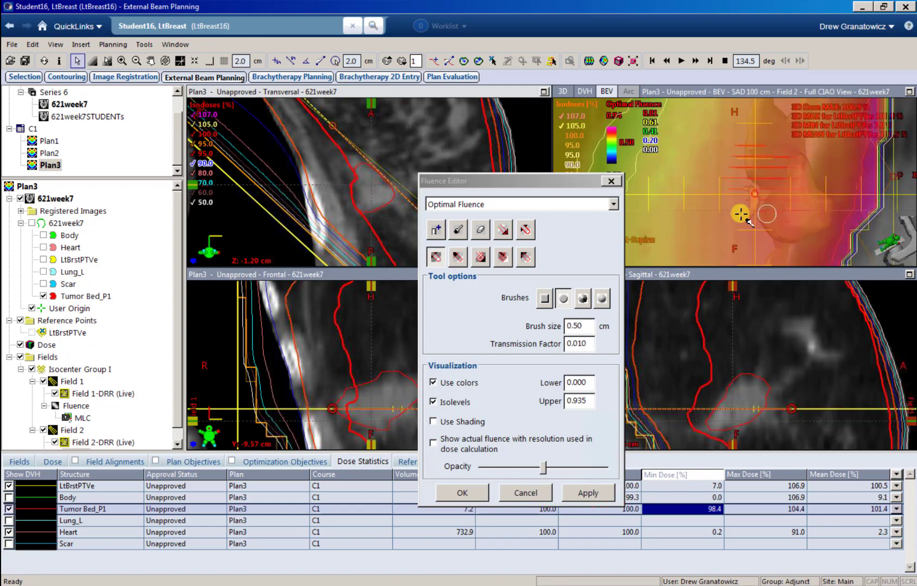
pyautogui.scroll(1, 356, 196)
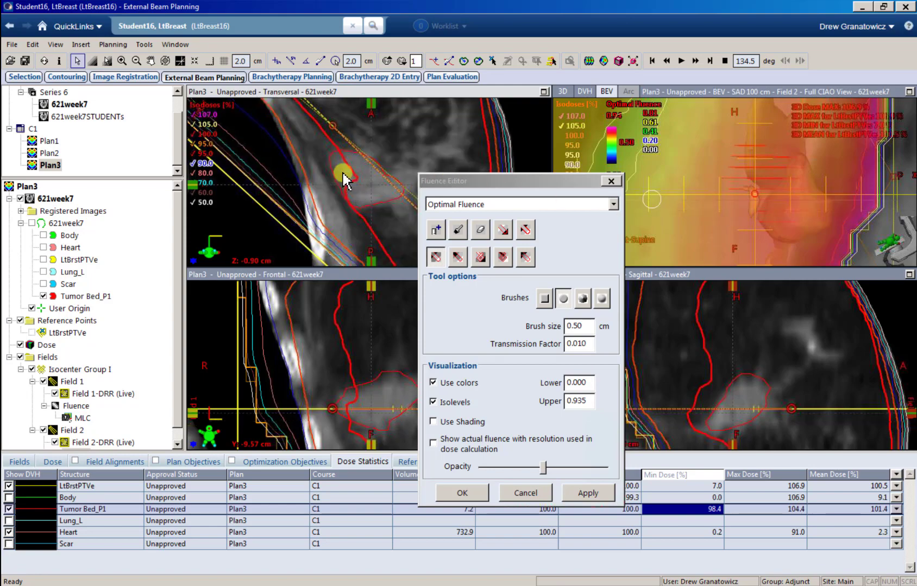
pyautogui.scroll(4, 337, 174)
pyautogui.scroll(2, 326, 161)
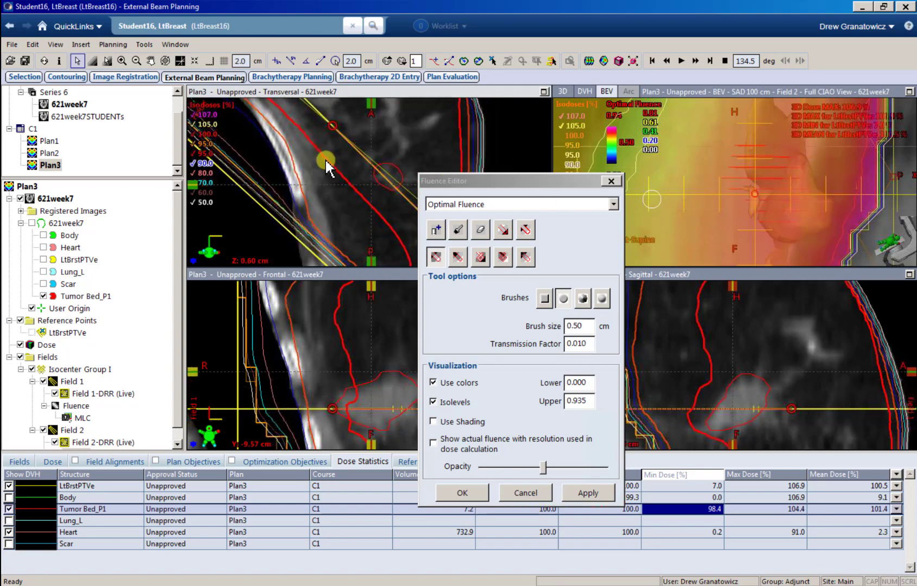
pyautogui.scroll(-1, 326, 171)
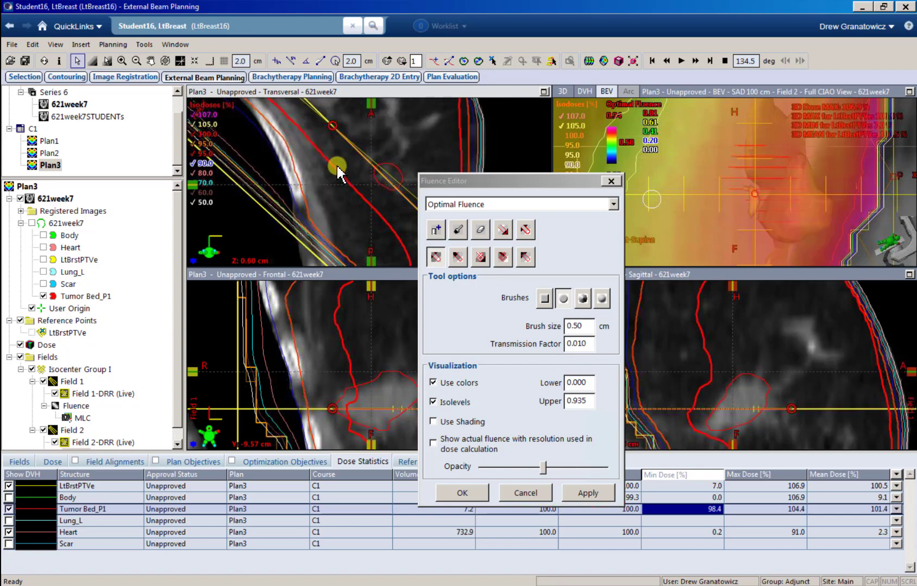
pyautogui.scroll(-4, 352, 191)
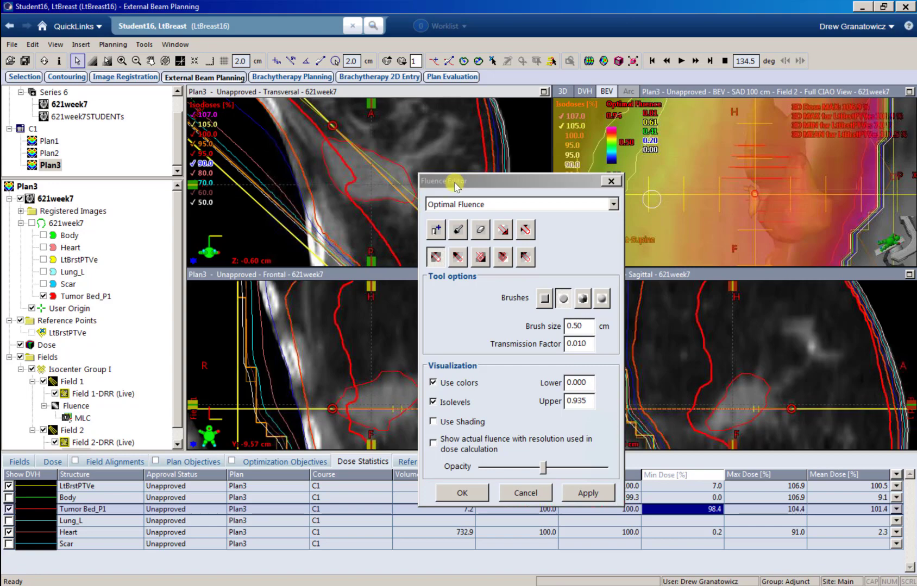
# Step: Paint down the hot spot in Field 1's fluence and apply the edit
pyautogui.click(76, 405)
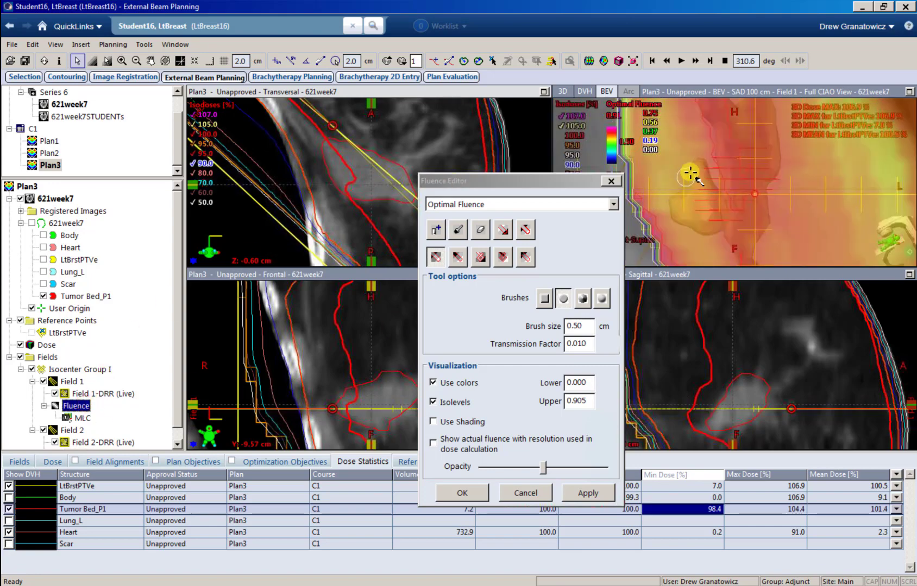
pyautogui.click(709, 162)
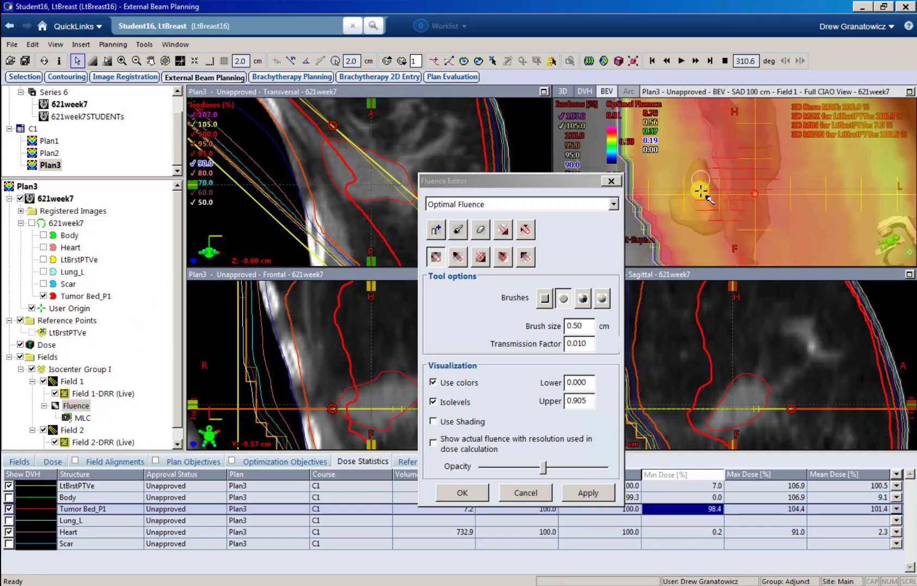
pyautogui.moveTo(702, 207)
pyautogui.mouseDown()
pyautogui.moveTo(698, 186)
pyautogui.moveTo(709, 164)
pyautogui.moveTo(700, 213)
pyautogui.mouseUp()
pyautogui.click(589, 495)
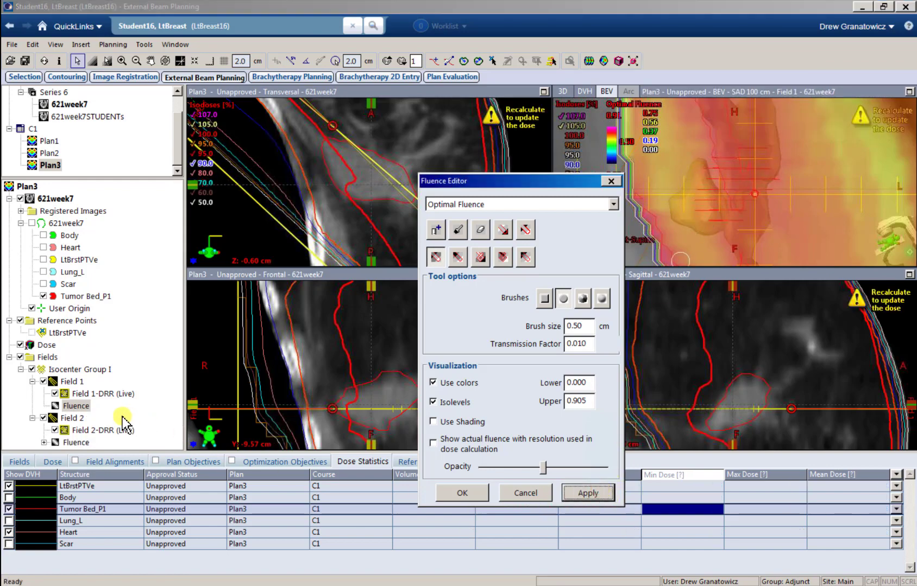
# Step: Review Field 2's fluence, then rerun the Smart LMC leaf motion calculation
pyautogui.click(76, 443)
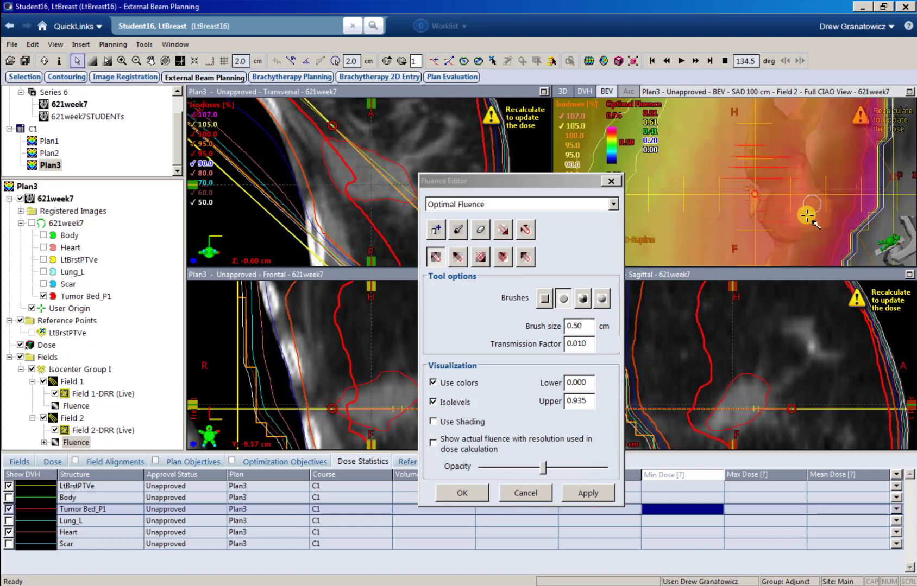
pyautogui.click(587, 493)
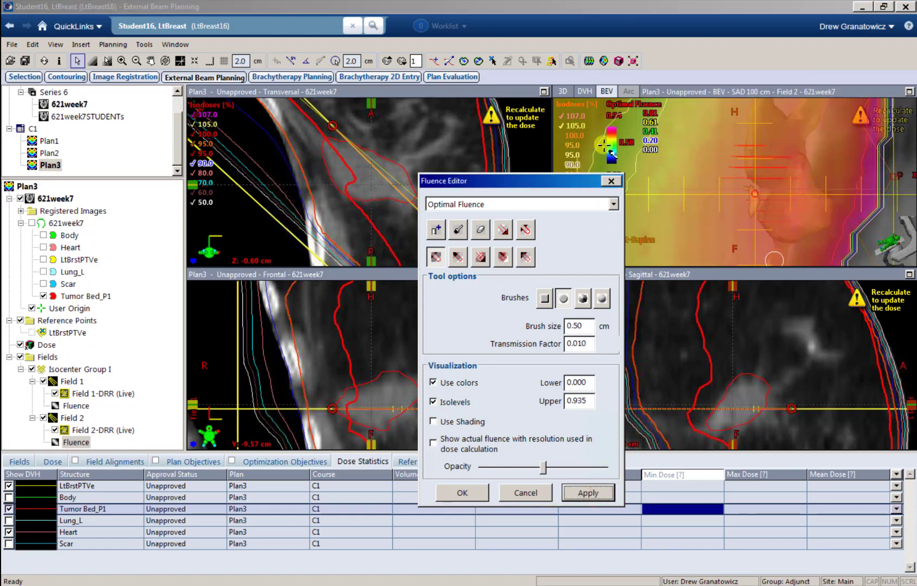
pyautogui.click(582, 60)
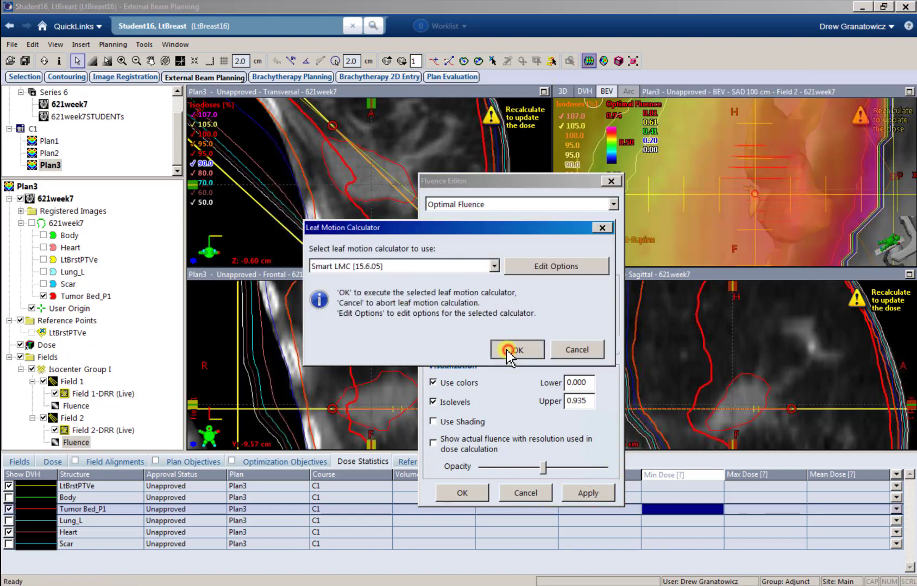
pyautogui.click(517, 348)
pyautogui.click(519, 401)
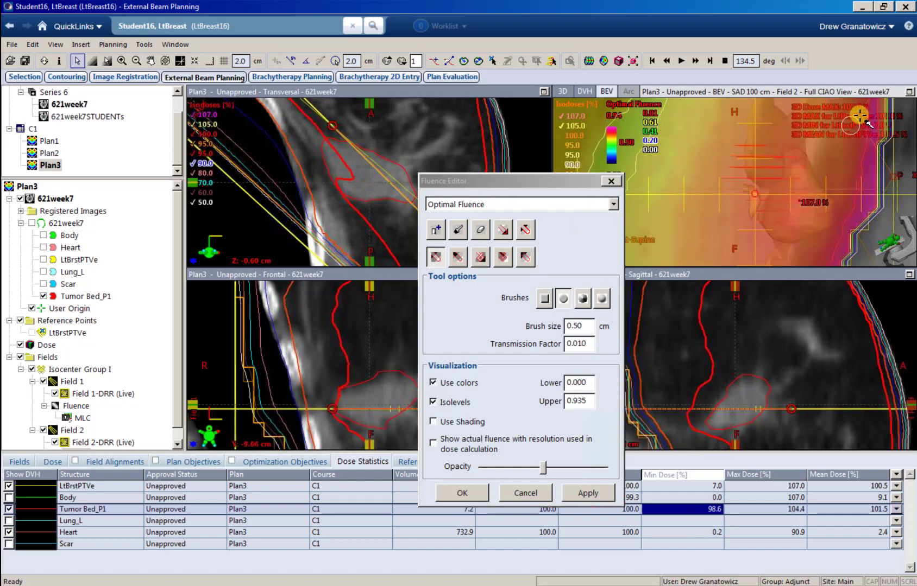
pyautogui.click(338, 189)
pyautogui.scroll(3, 338, 188)
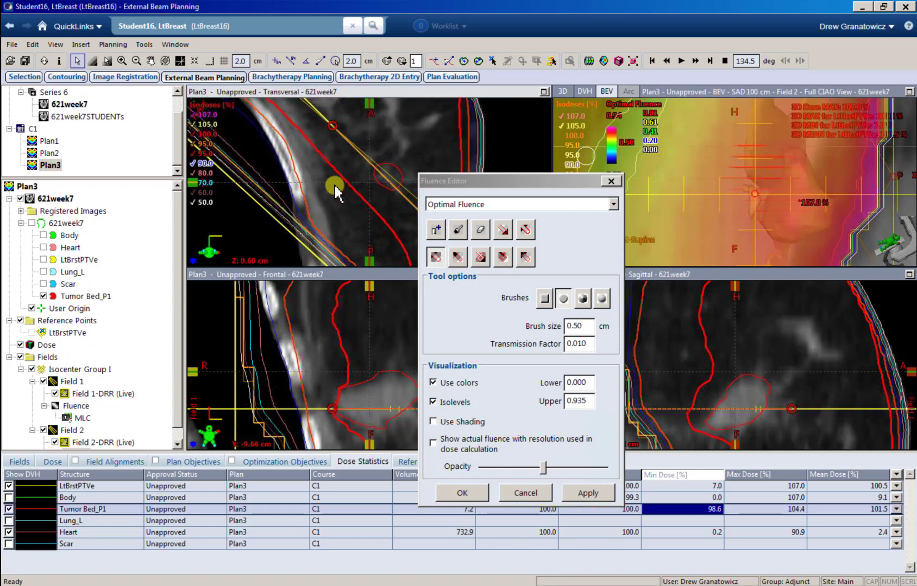
pyautogui.scroll(-5, 335, 188)
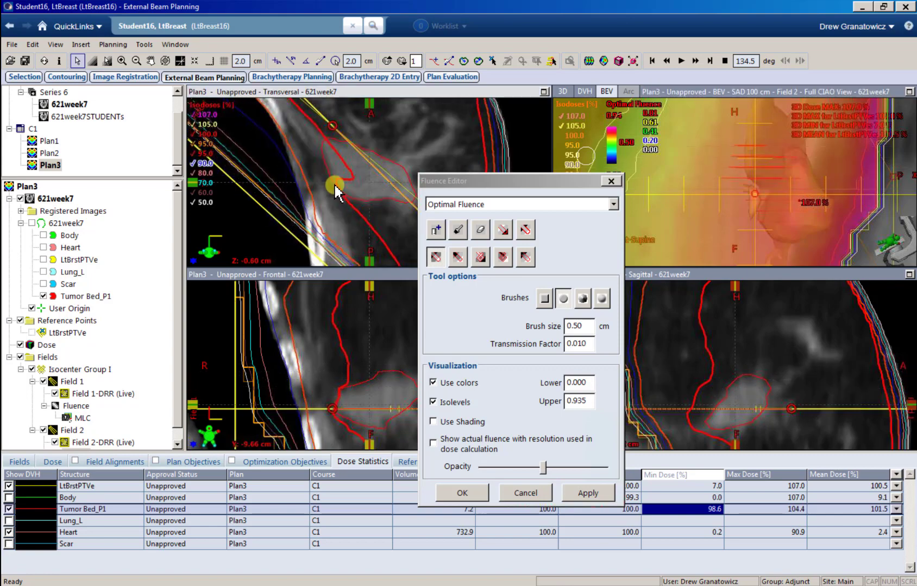
pyautogui.scroll(3, 336, 189)
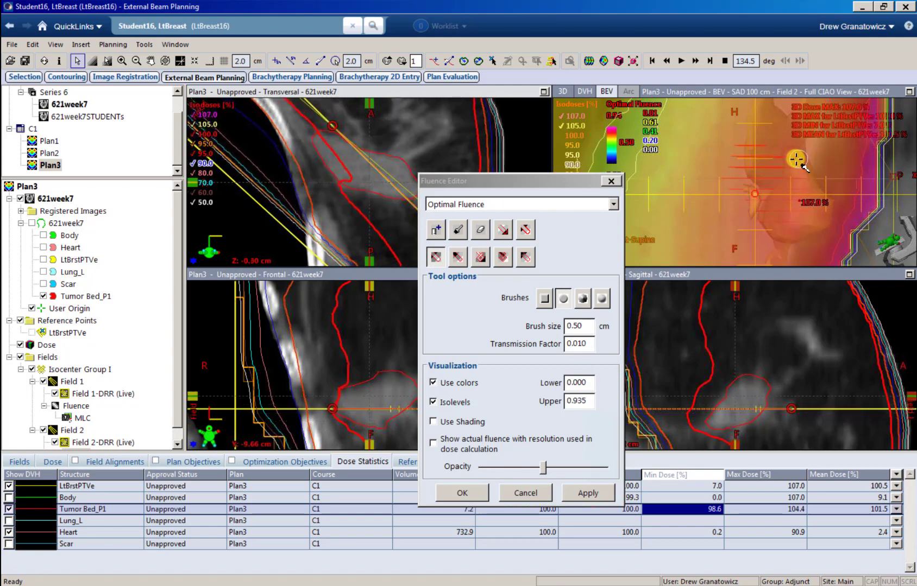
pyautogui.click(794, 157)
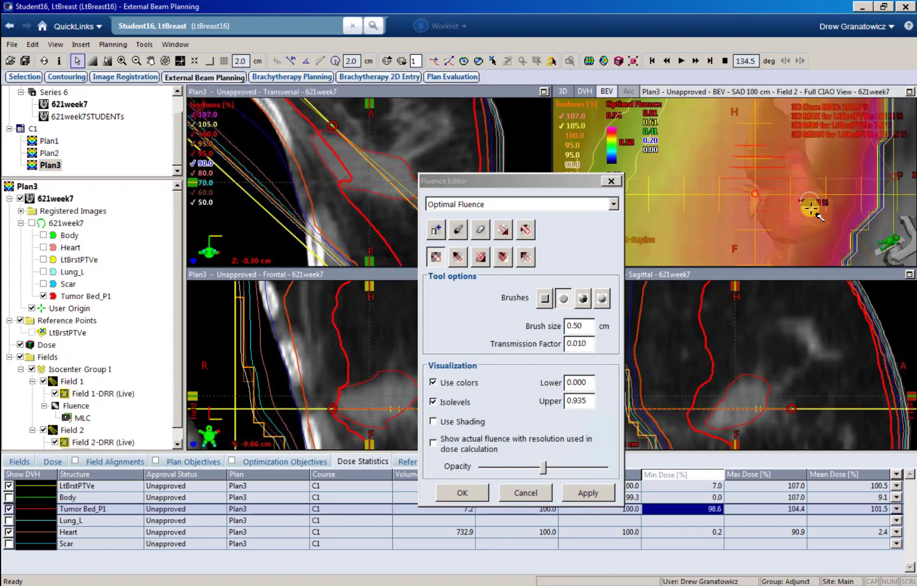
# Step: Apply Field 2's fluence edits, then paint down another hot spot in Field 1's fluence
pyautogui.click(595, 494)
pyautogui.click(70, 405)
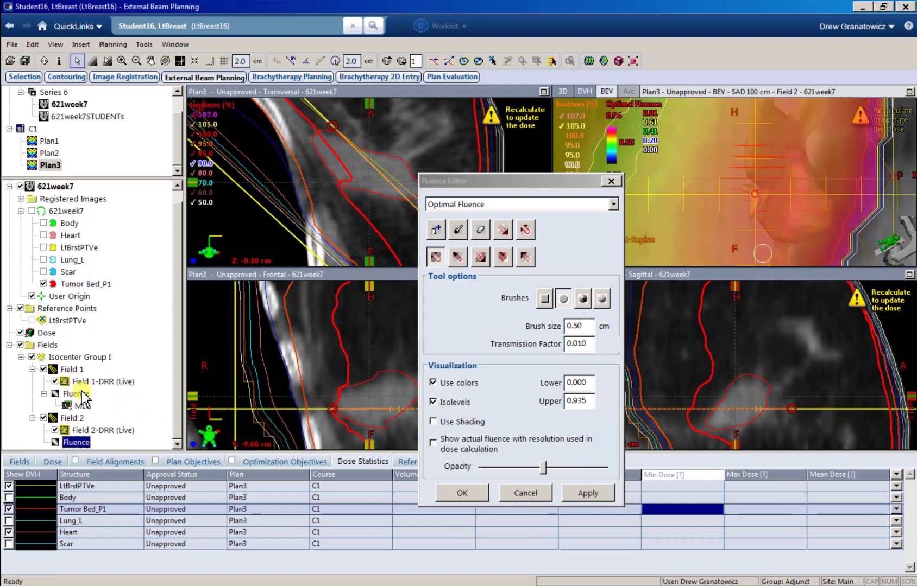
pyautogui.click(83, 393)
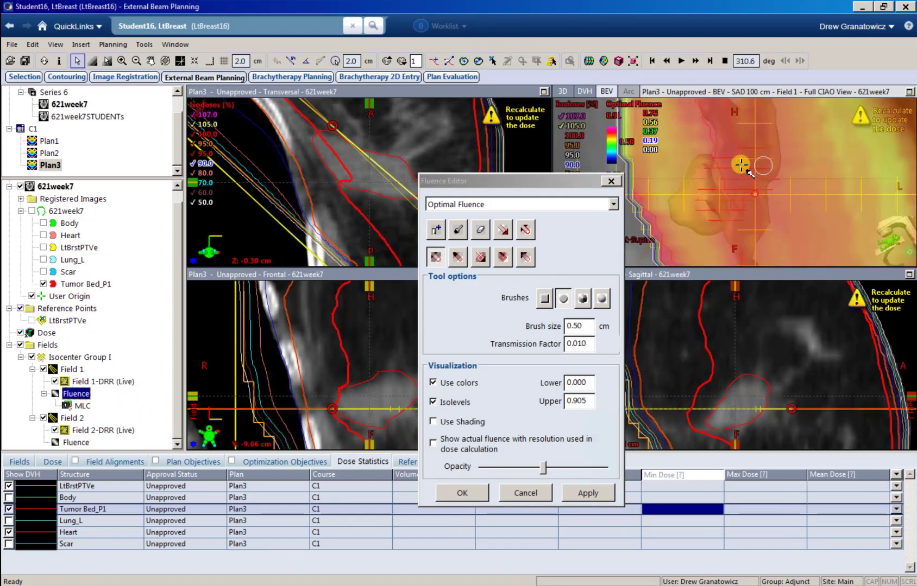
pyautogui.moveTo(711, 157)
pyautogui.mouseDown()
pyautogui.moveTo(694, 196)
pyautogui.moveTo(702, 166)
pyautogui.mouseUp()
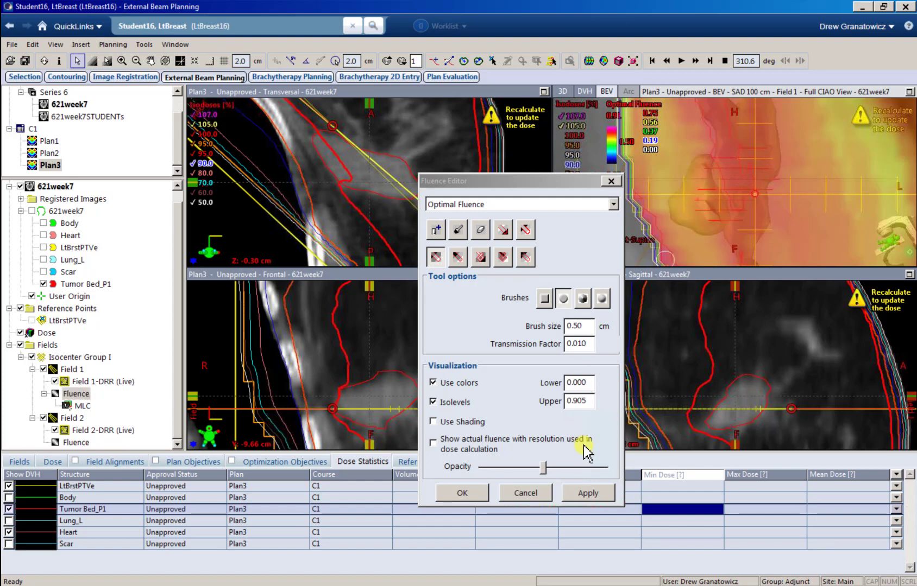
# Step: Apply Field 1's fluence and run Smart LMC with sliding window delivery options
pyautogui.click(589, 492)
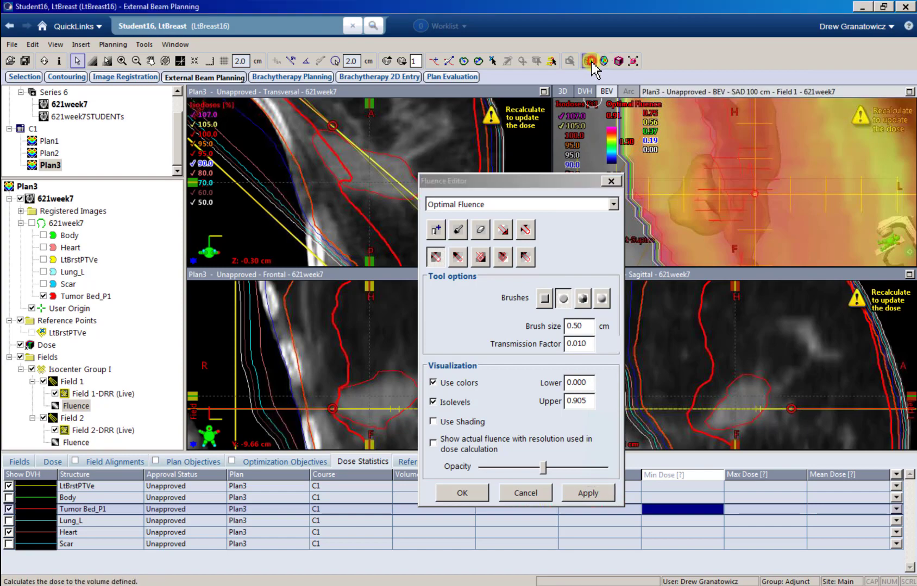
pyautogui.click(506, 346)
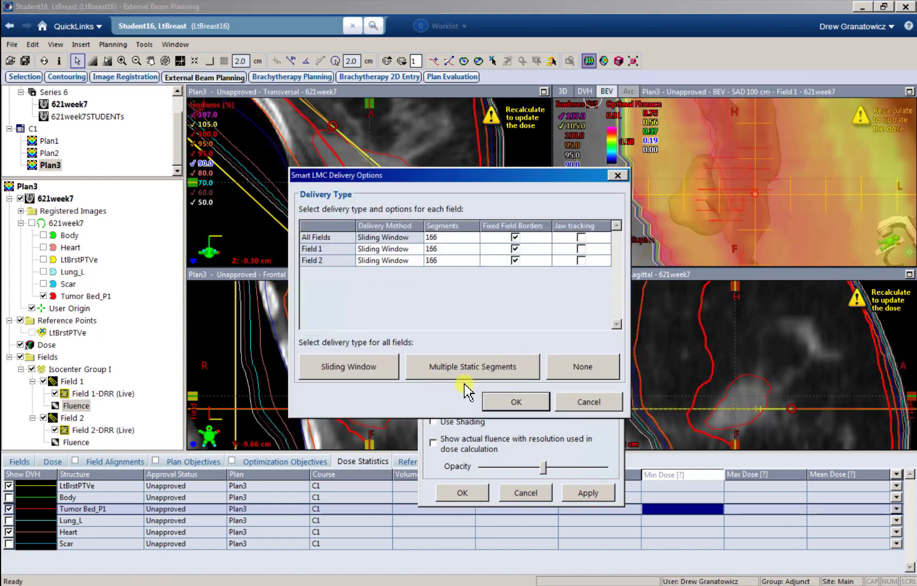
pyautogui.click(510, 401)
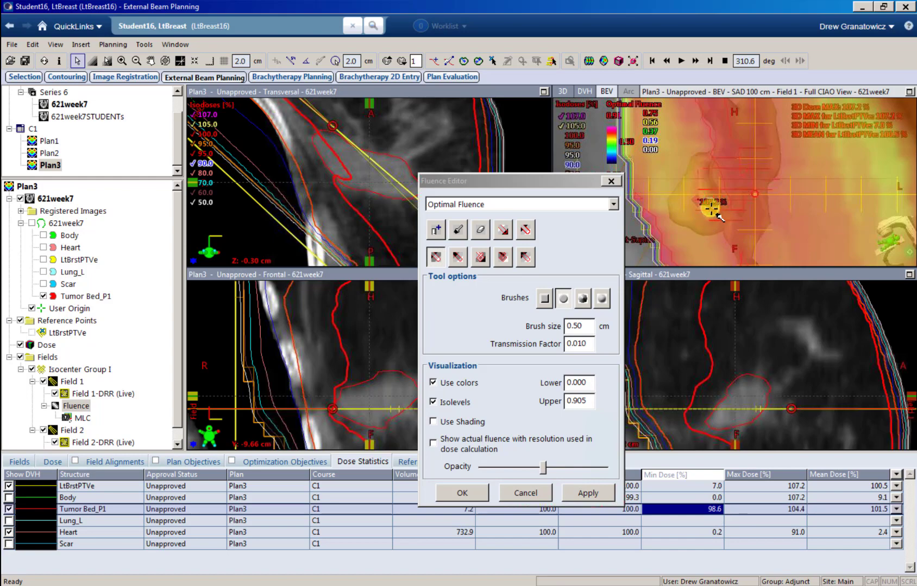
# Step: Step up and down through transversal slices to check the recalculated isodose lines
pyautogui.click(283, 197)
pyautogui.scroll(3, 283, 196)
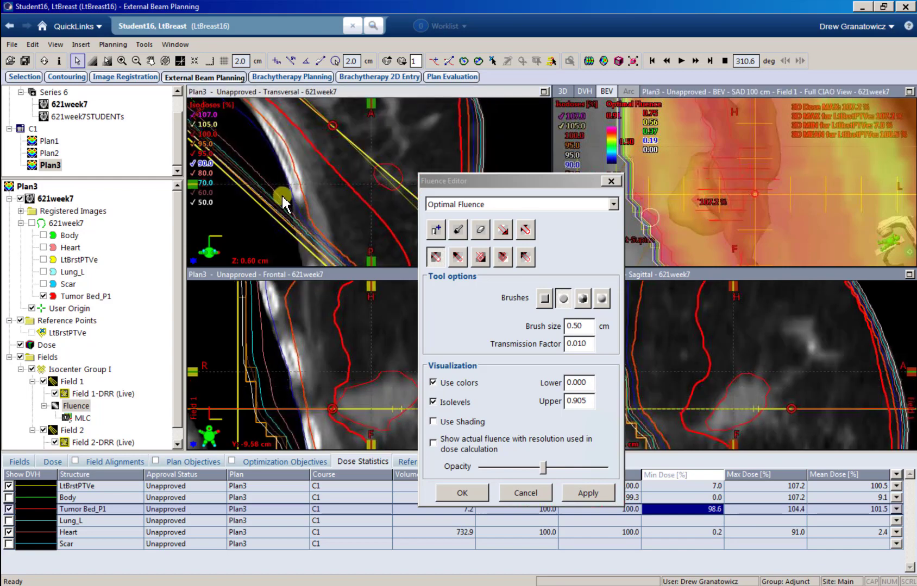
pyautogui.scroll(-5, 283, 196)
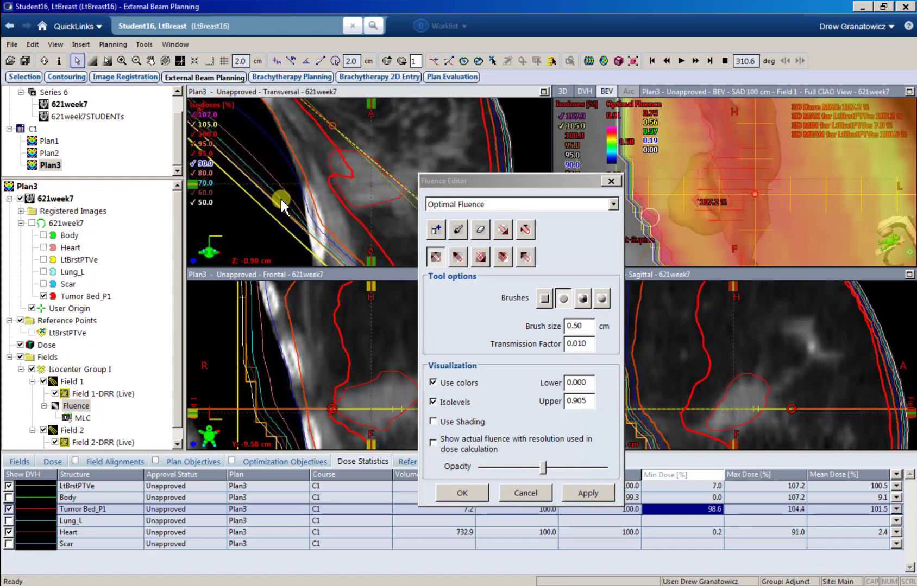
pyautogui.scroll(1, 283, 206)
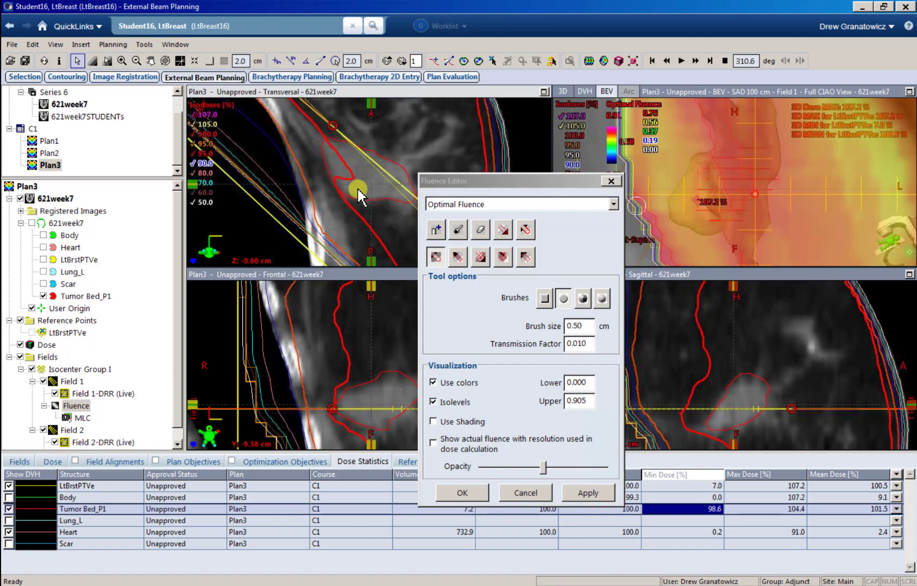
pyautogui.scroll(1, 331, 157)
pyautogui.scroll(1, 326, 157)
pyautogui.scroll(-1, 331, 166)
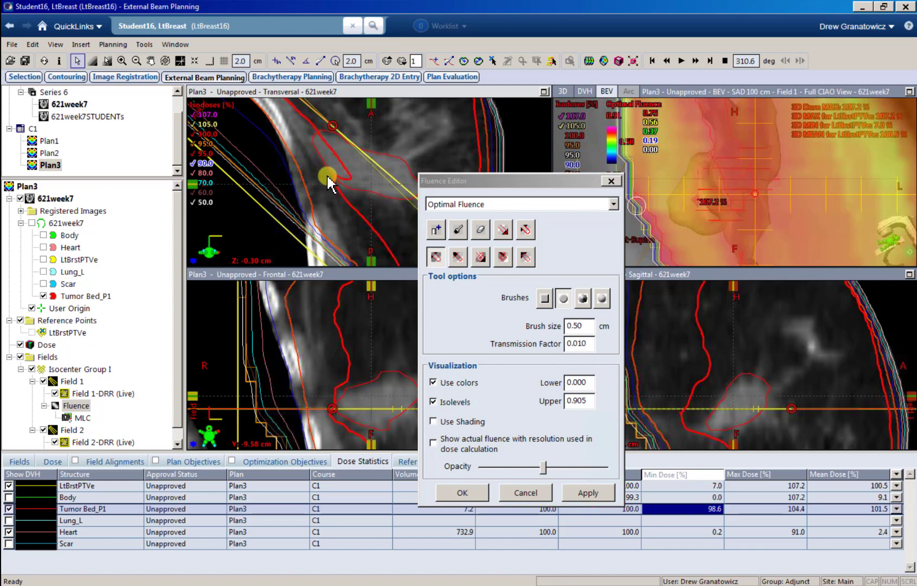
pyautogui.scroll(-2, 328, 177)
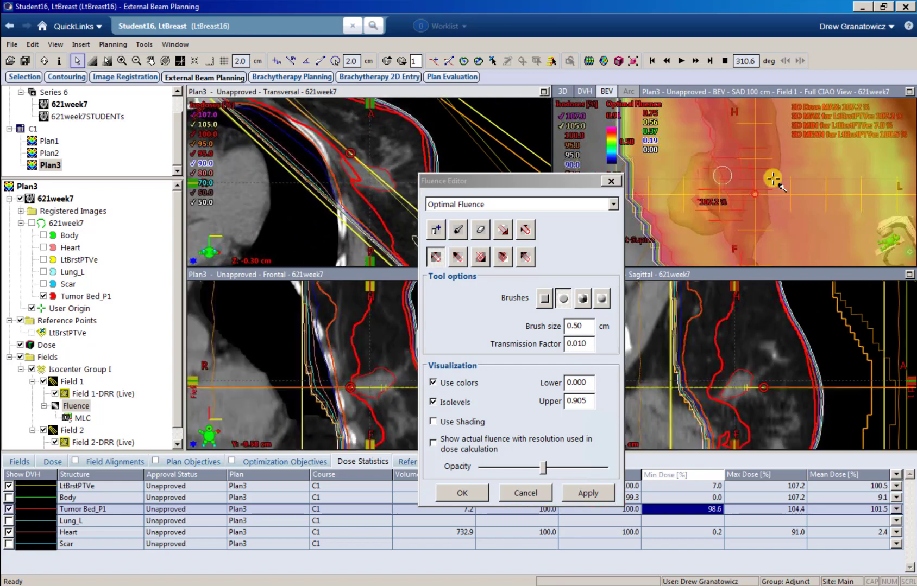
pyautogui.scroll(-4, 772, 178)
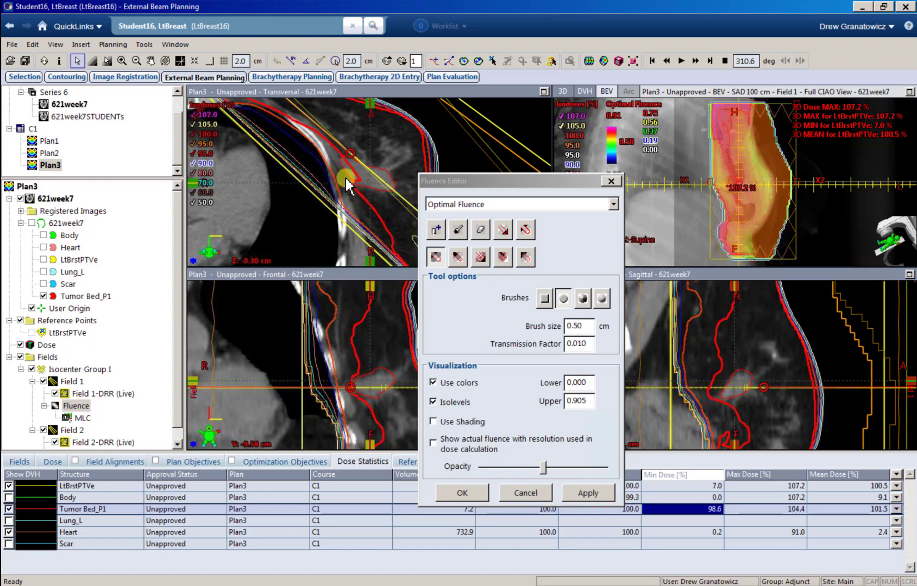
# Step: Close the Fluence Editor and paste a copy of Field 2 as Field 3 with 15X energy
pyautogui.click(462, 493)
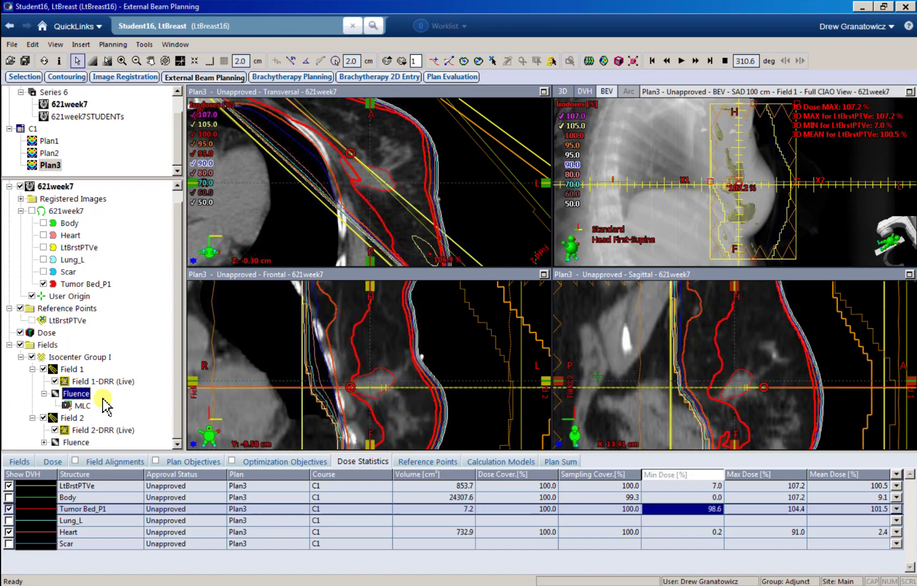
pyautogui.click(72, 418)
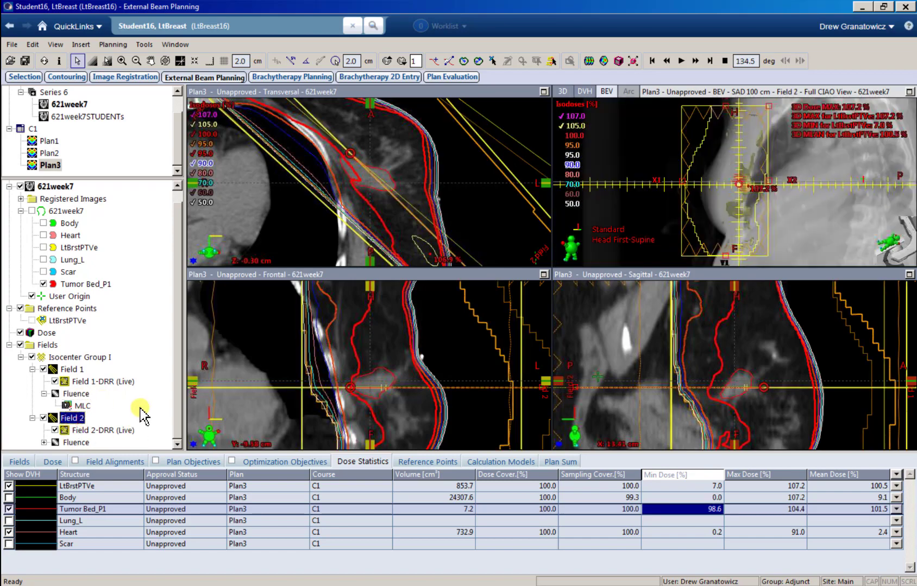
pyautogui.hotkey('ctrl', 'v')
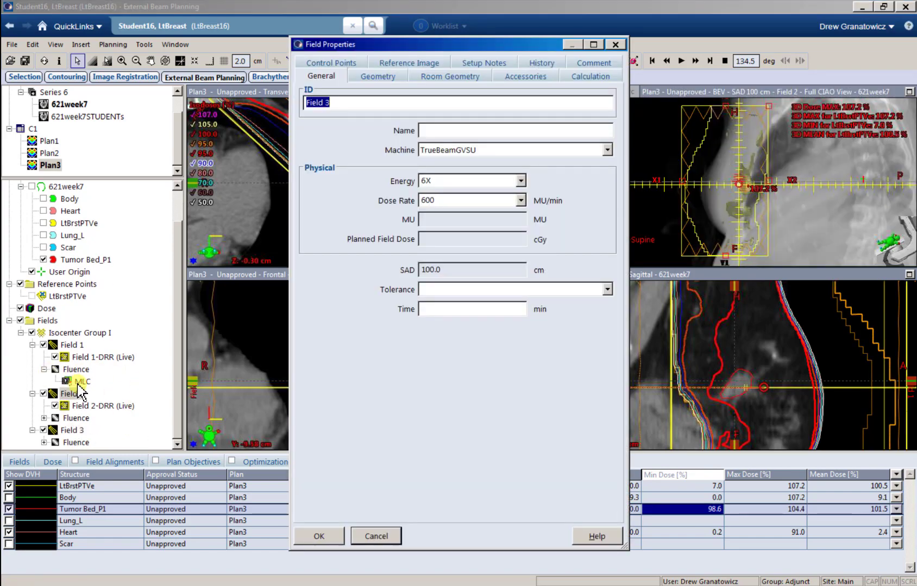
pyautogui.click(522, 182)
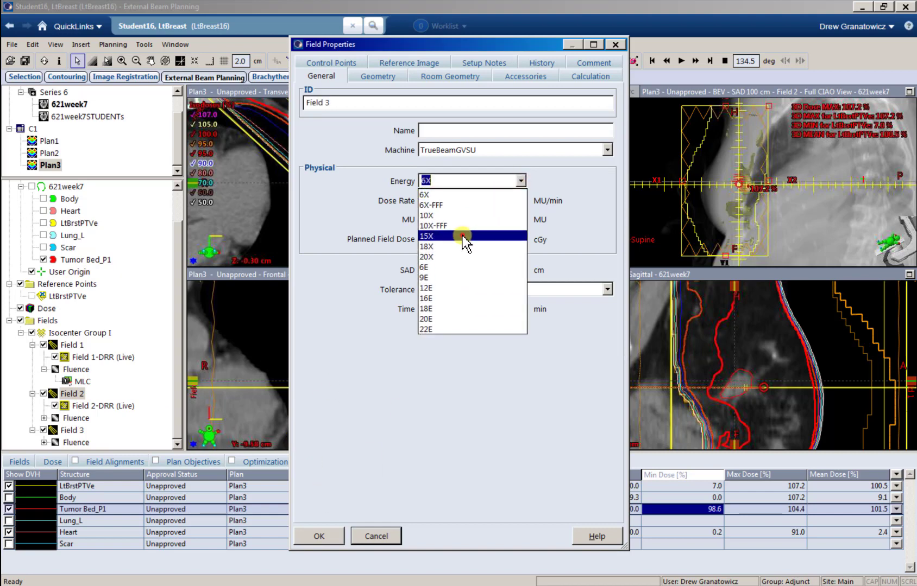
pyautogui.click(464, 237)
pyautogui.click(320, 533)
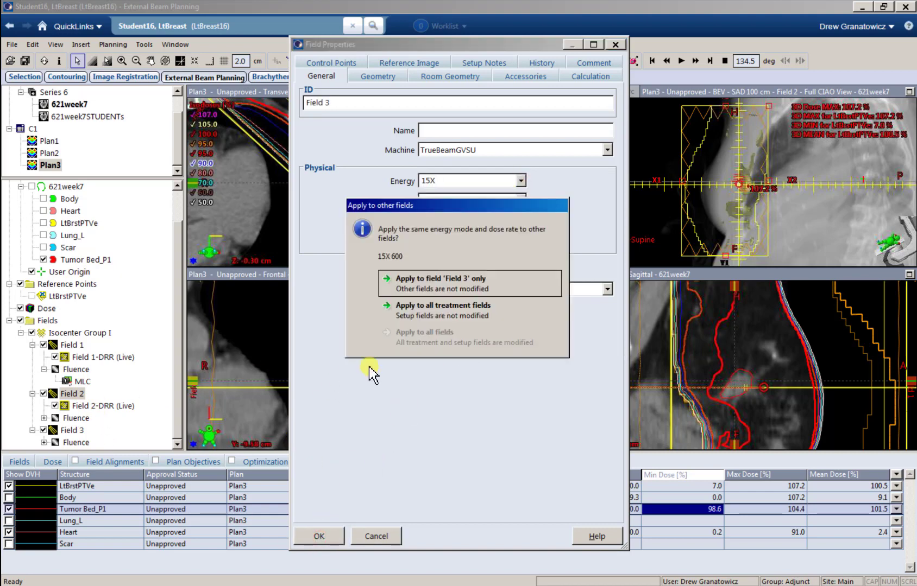
pyautogui.click(433, 285)
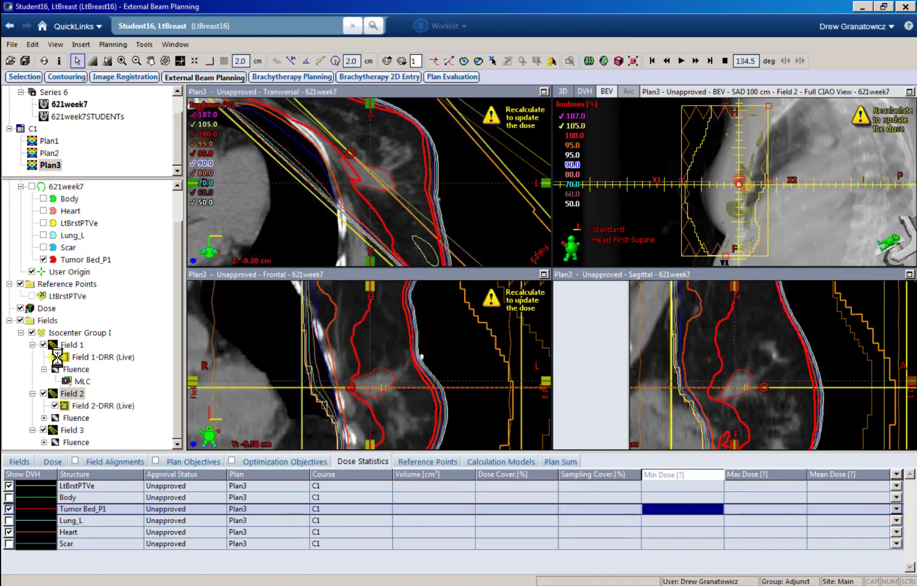
# Step: Delete Field 3's optimal fluence and confirm the deletion
pyautogui.click(79, 417)
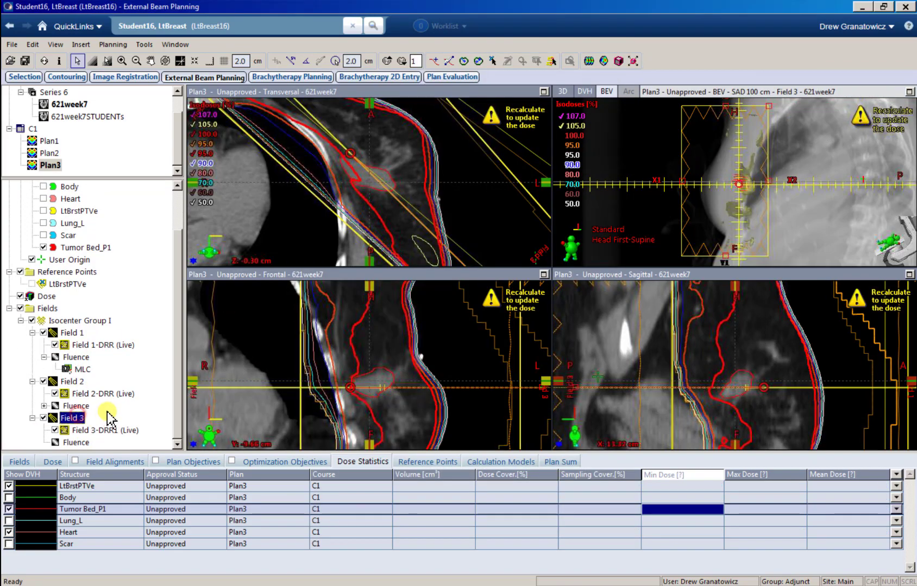
pyautogui.rightClick(75, 443)
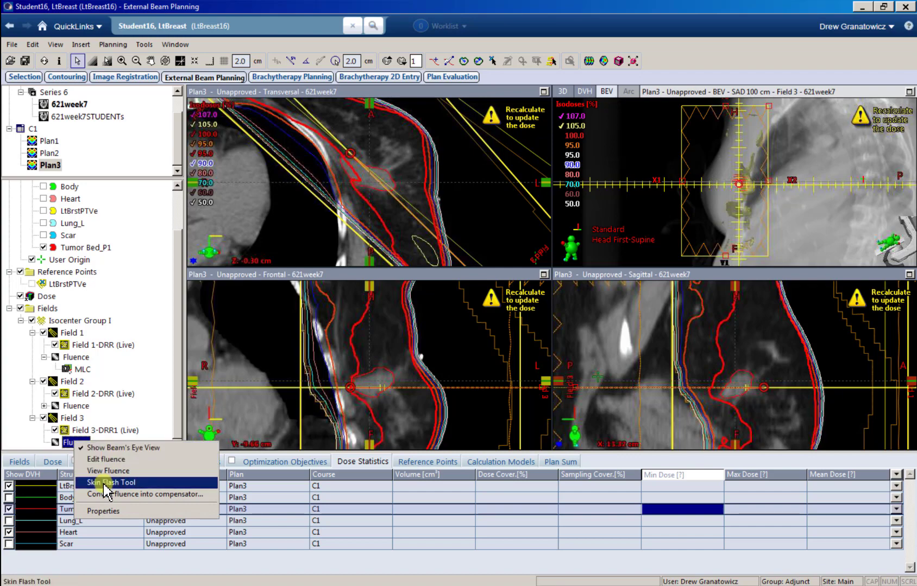
pyautogui.click(64, 443)
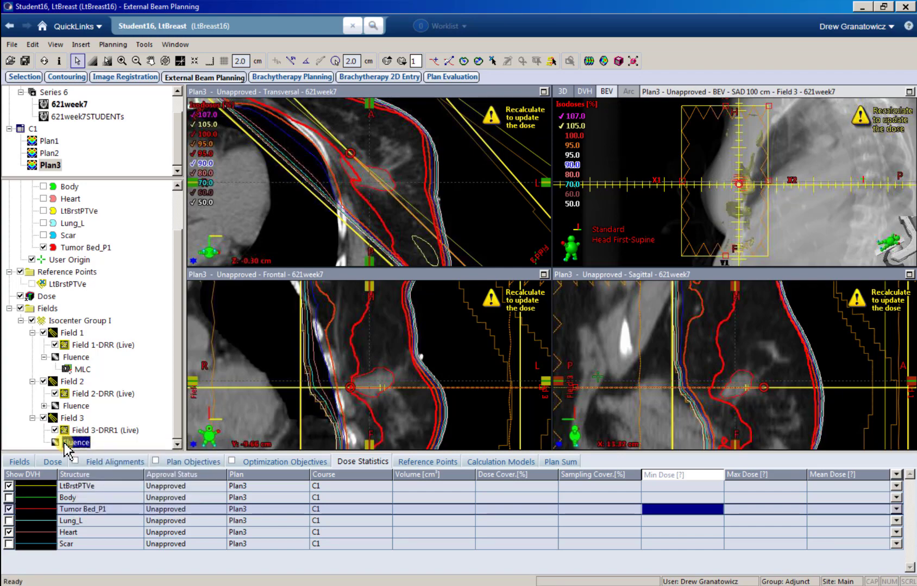
pyautogui.press('Delete')
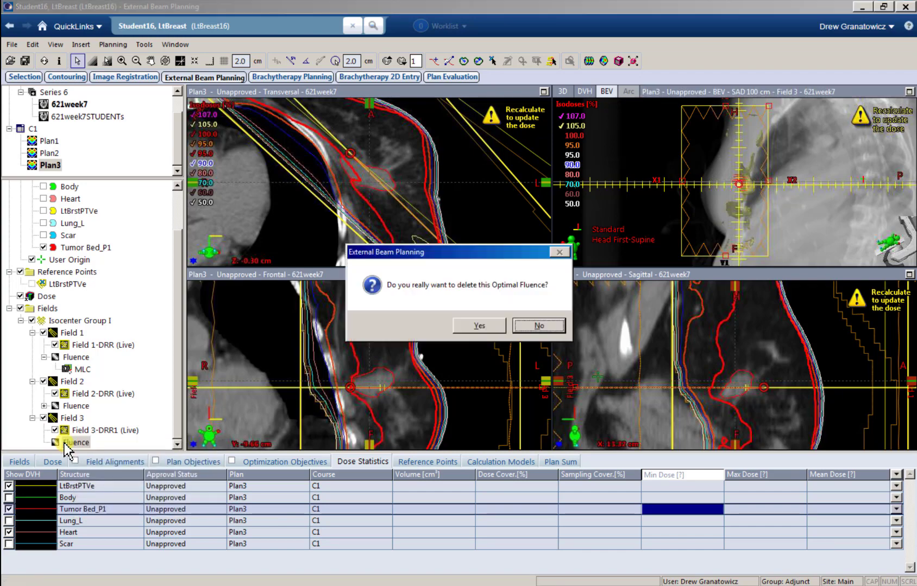
pyautogui.press('Left')
pyautogui.press('Return')
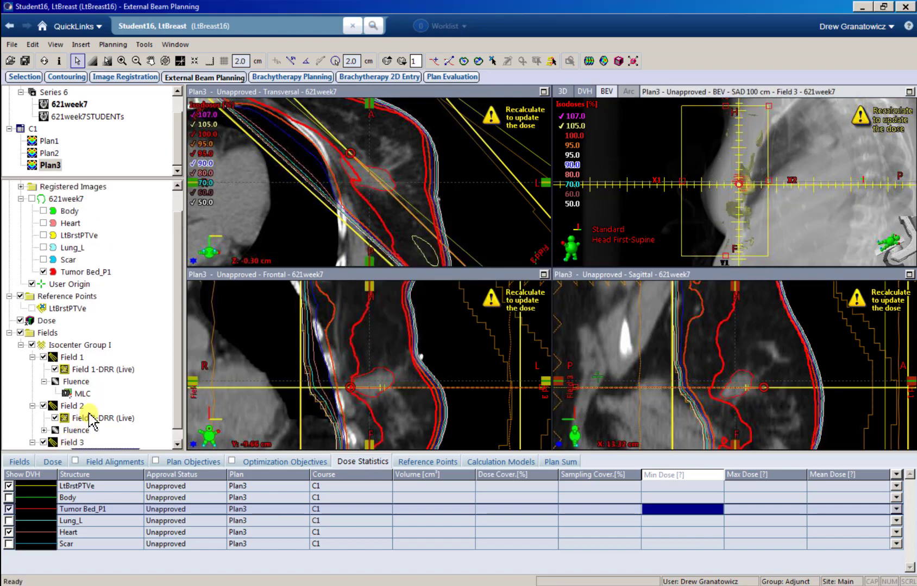
# Step: Add a new MLC to Field 3 and show the 50.0 isodose in the beam's-eye view
pyautogui.rightClick(65, 430)
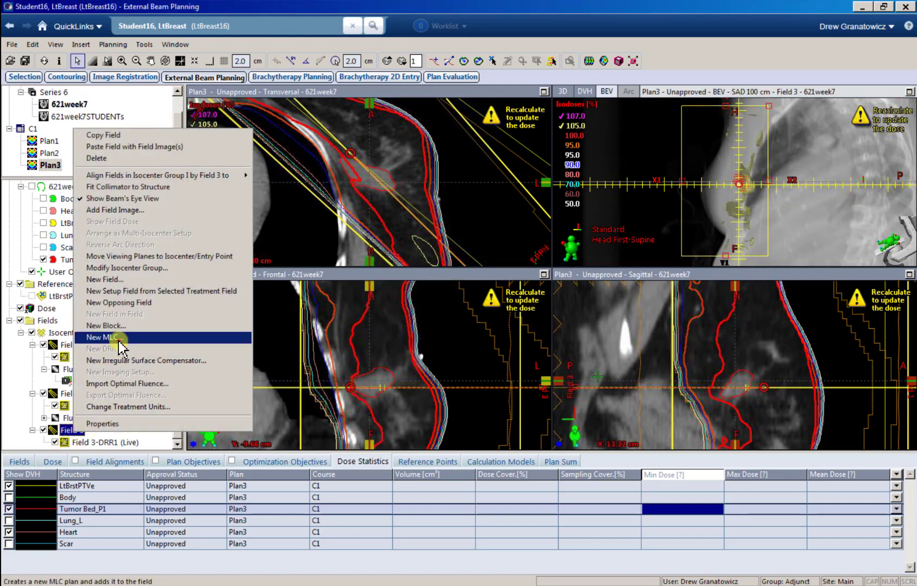
pyautogui.click(115, 338)
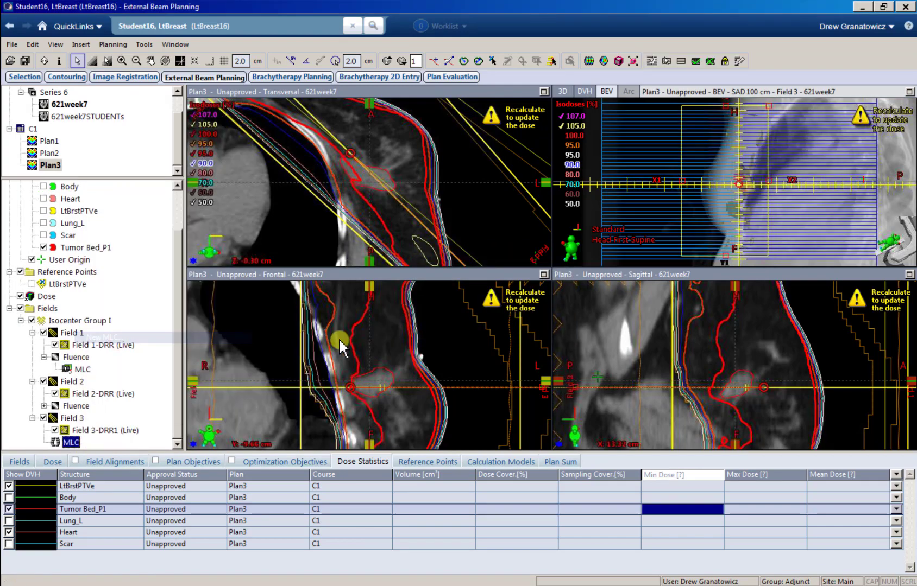
pyautogui.click(560, 204)
# Step: In a maximized beam's-eye view, draw the MLC aperture by hand along the breast contour
pyautogui.click(909, 92)
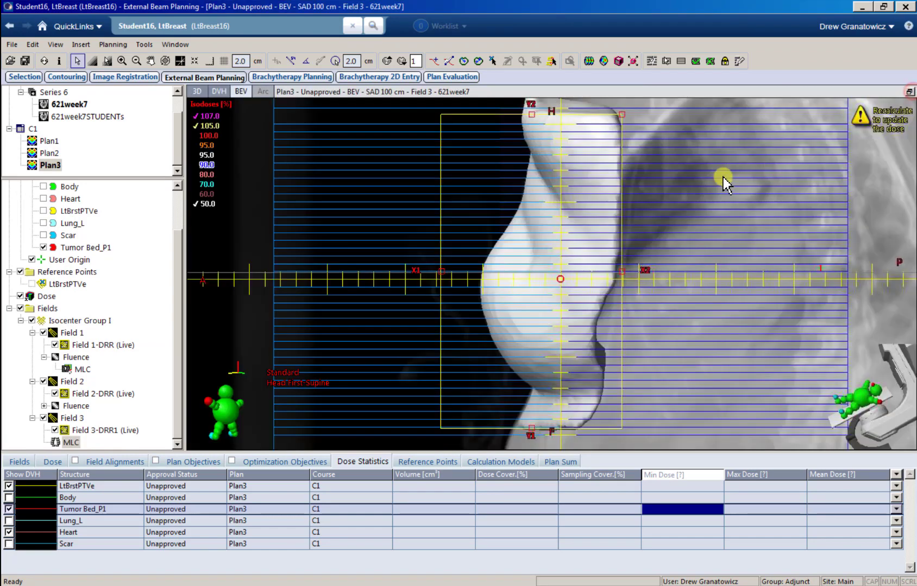
pyautogui.scroll(-1, 600, 202)
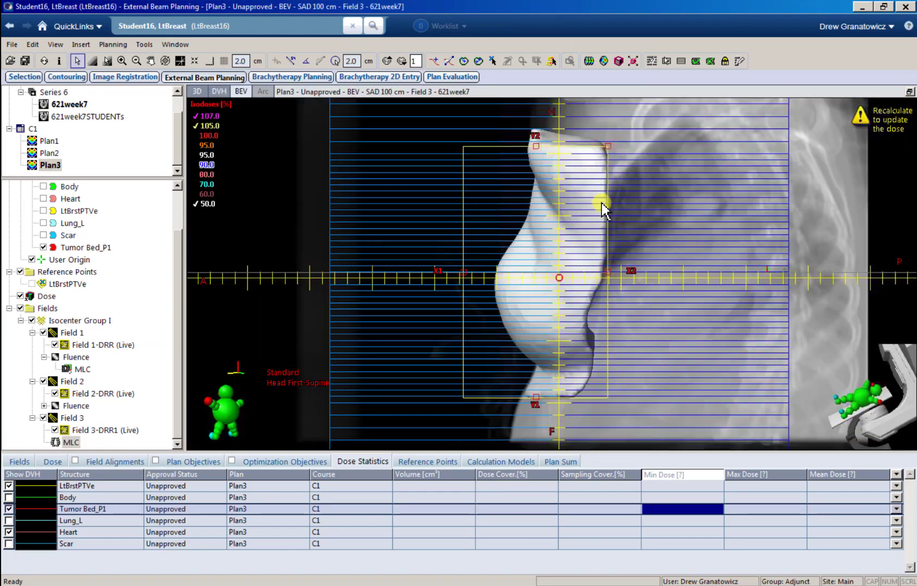
pyautogui.click(739, 61)
pyautogui.click(606, 146)
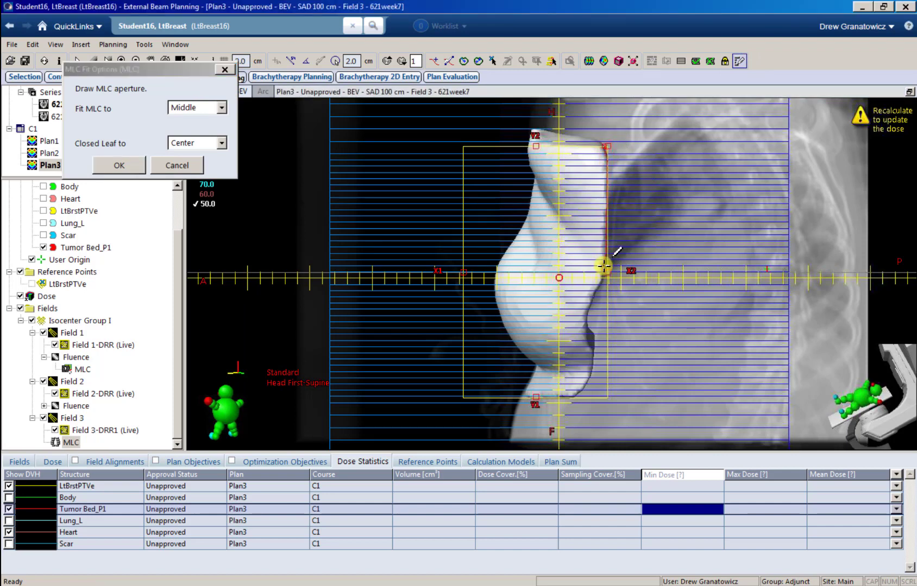
pyautogui.click(607, 271)
pyautogui.moveTo(589, 304)
pyautogui.mouseDown()
pyautogui.moveTo(594, 372)
pyautogui.moveTo(579, 394)
pyautogui.moveTo(463, 399)
pyautogui.moveTo(460, 140)
pyautogui.moveTo(600, 146)
pyautogui.mouseUp()
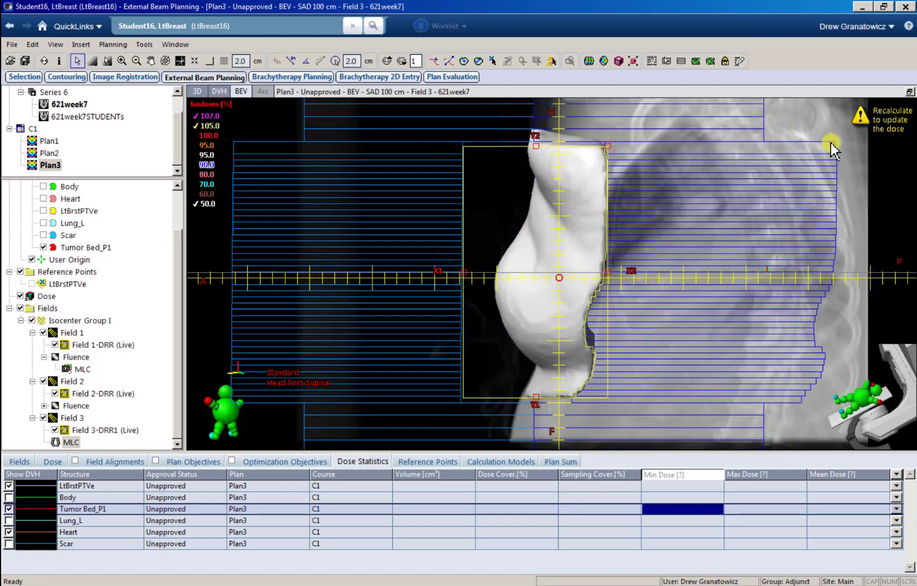
pyautogui.click(908, 93)
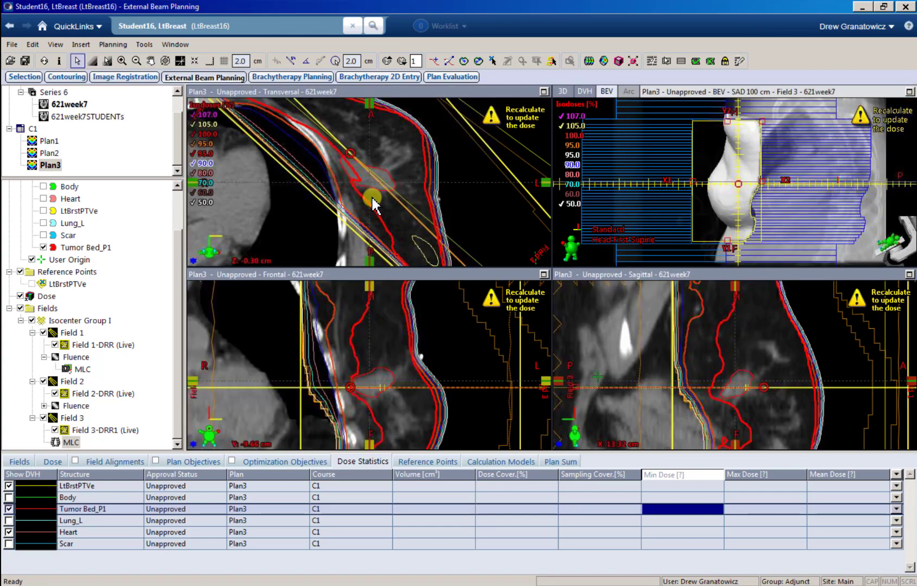
# Step: In Field Weights, set Field 3's weight to zero and apply
pyautogui.hotkey('ctrl', 'w')
pyautogui.moveTo(332, 286); pyautogui.dragTo(267, 266)
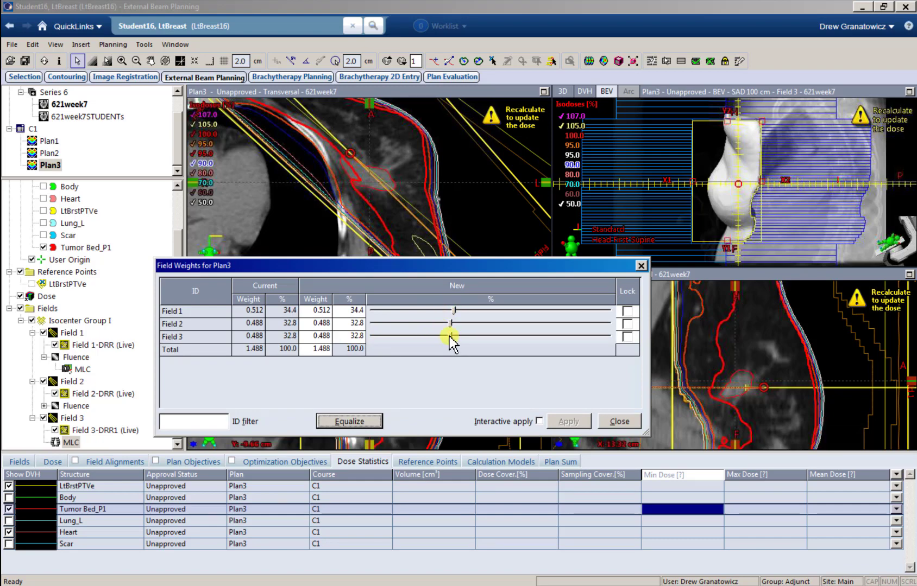
pyautogui.moveTo(449, 337); pyautogui.dragTo(304, 341)
pyautogui.click(552, 421)
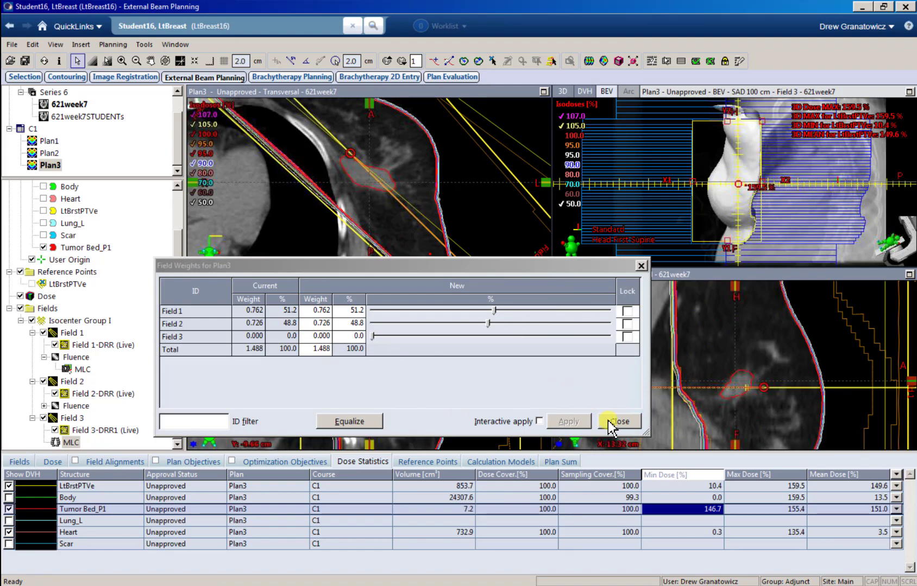
# Step: Rescale the total new weight to 1 and apply, leaving Fields 1 and 2 at 0.512 and 0.488
pyautogui.click(318, 351)
pyautogui.write('1')
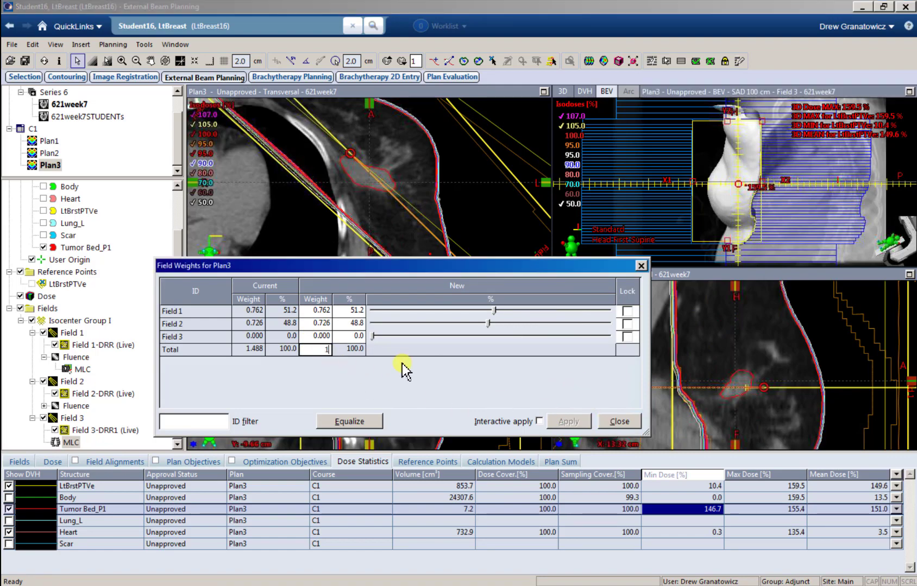
pyautogui.press('Return')
pyautogui.click(570, 422)
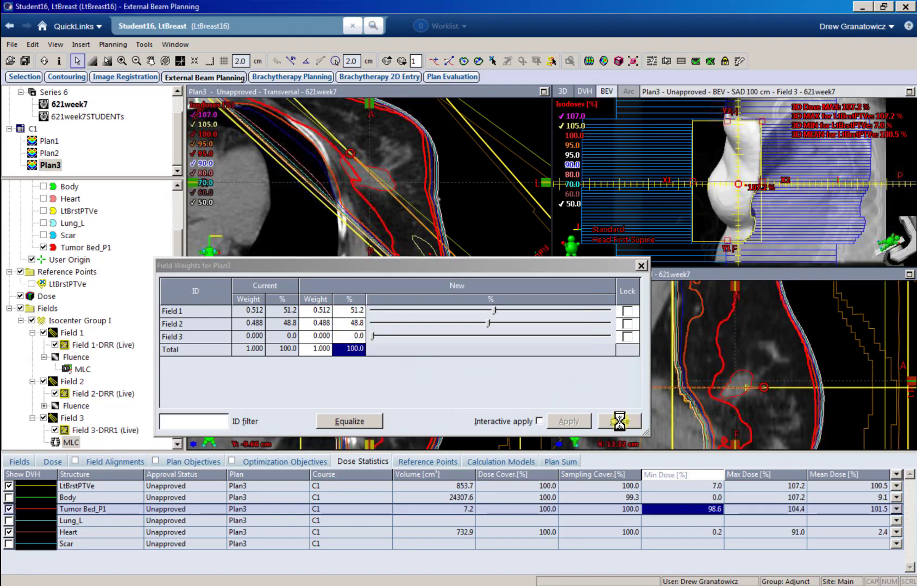
pyautogui.click(619, 422)
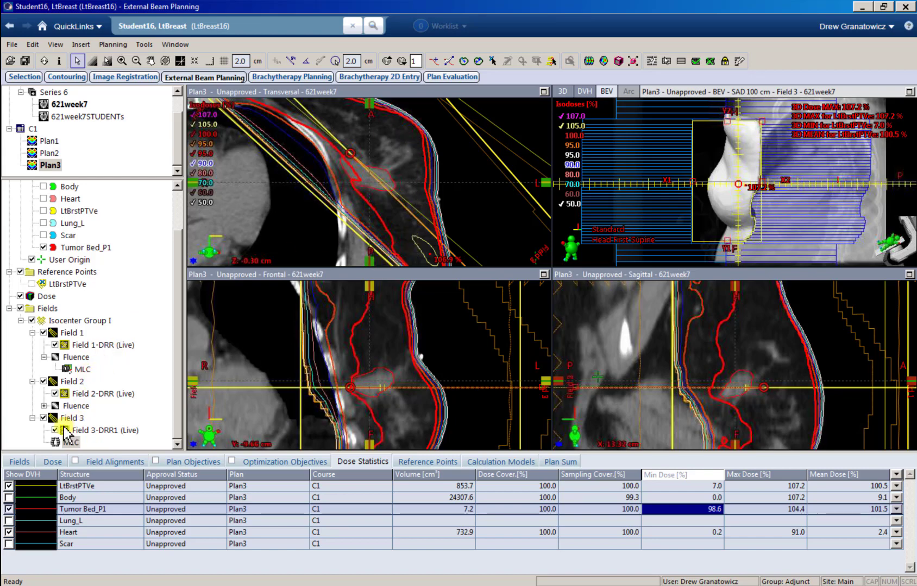
# Step: Recalculate the dose, lock Field 1 and give Field 3 10% weight, dropping Field 2 to 0.388
pyautogui.click(588, 60)
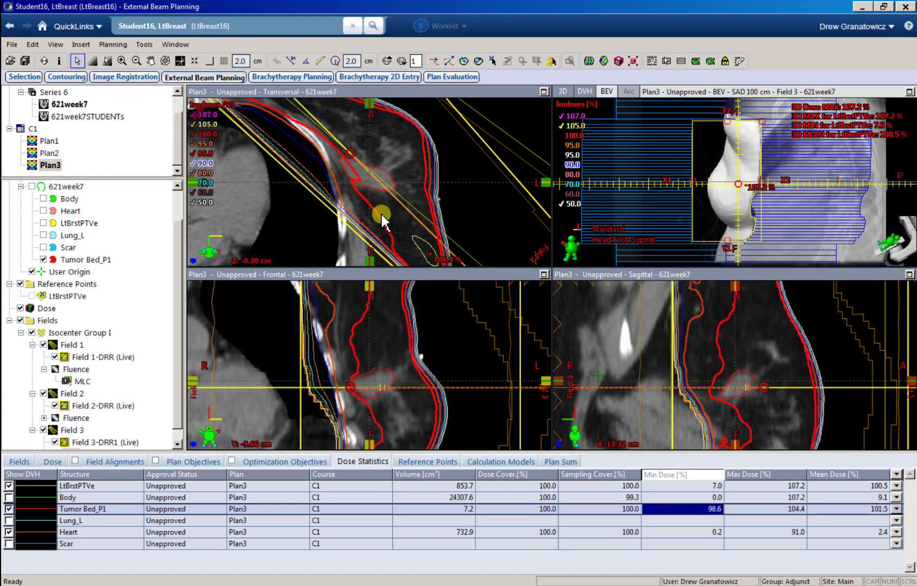
pyautogui.press('F6')
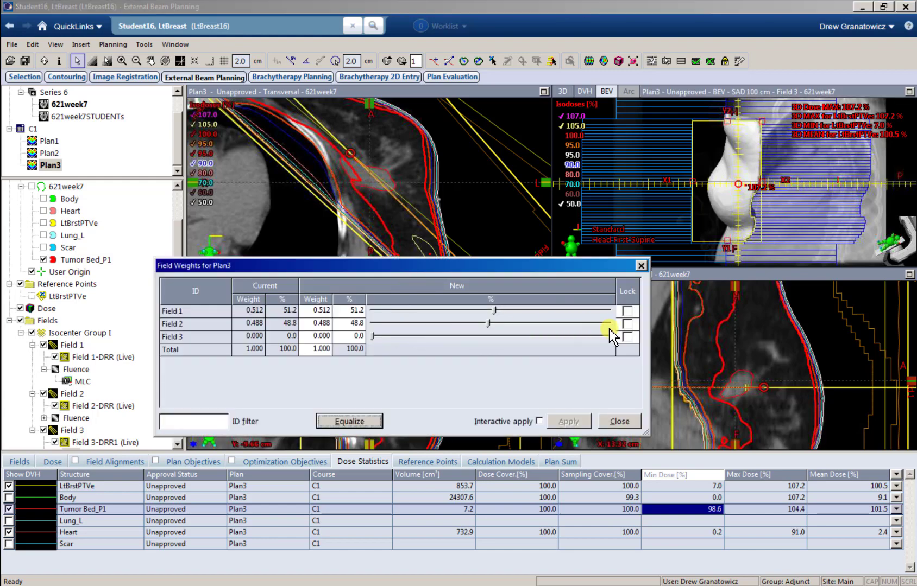
pyautogui.click(627, 311)
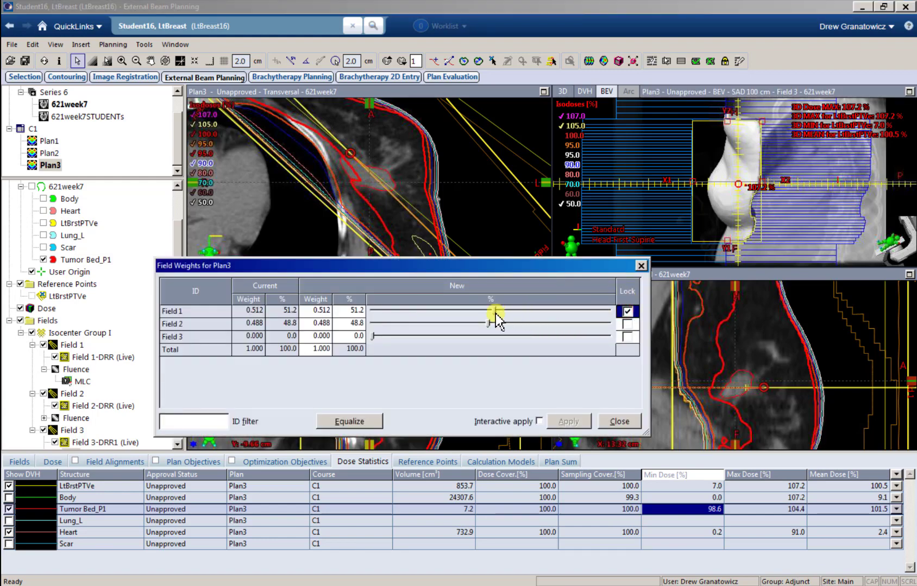
pyautogui.click(348, 338)
pyautogui.write('1')
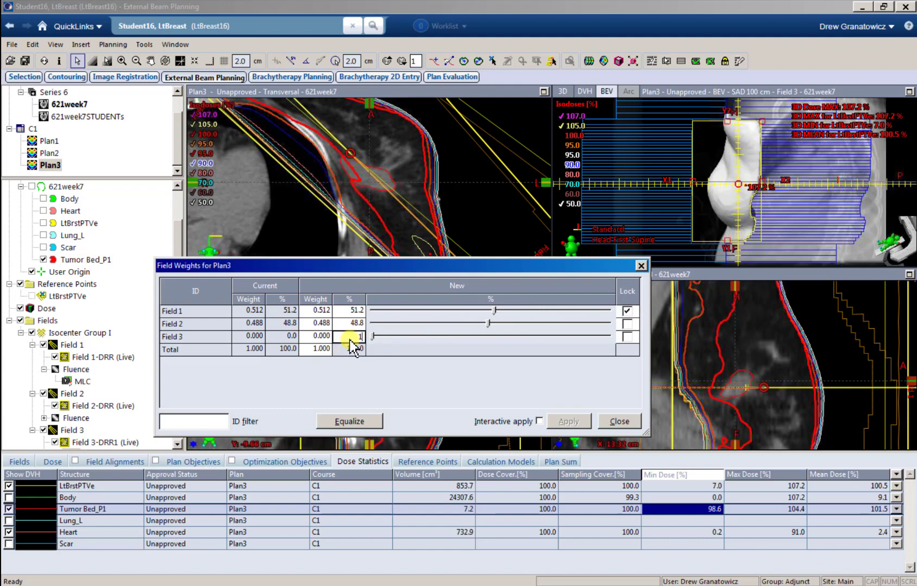
pyautogui.write('0')
pyautogui.press('Return')
pyautogui.click(567, 422)
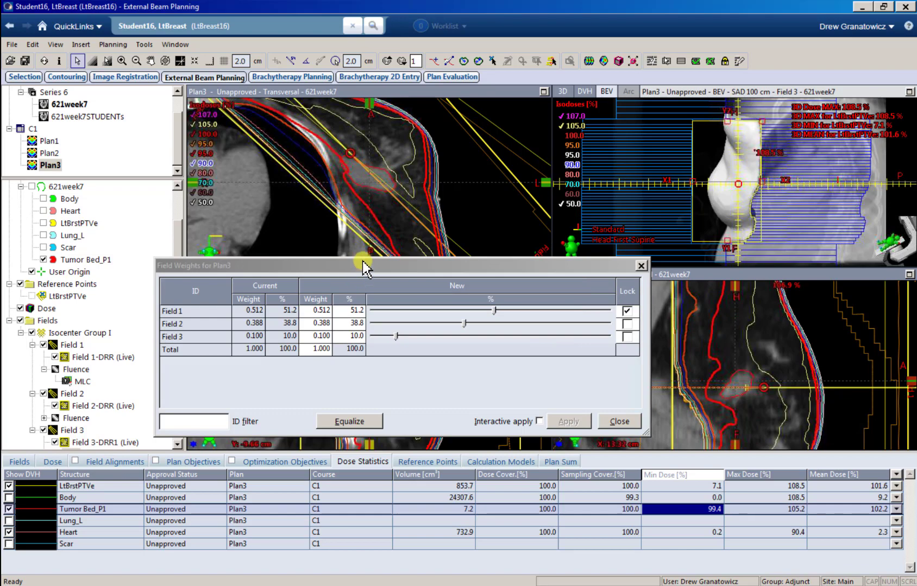
# Step: Move the field weights window lower and scroll the image slices to check the new dose
pyautogui.moveTo(364, 266); pyautogui.dragTo(362, 356)
pyautogui.click(346, 176)
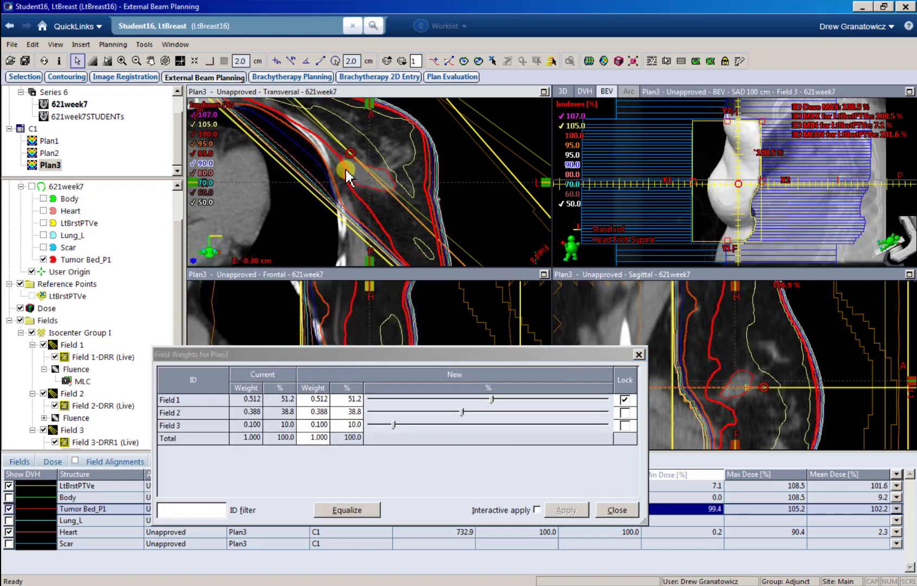
pyautogui.scroll(-3, 345, 178)
# Step: Lock Field 3, unlock Field 1, and adjust Field 2's share to 40.8% then 40.3%, applying each
pyautogui.scroll(3, 345, 173)
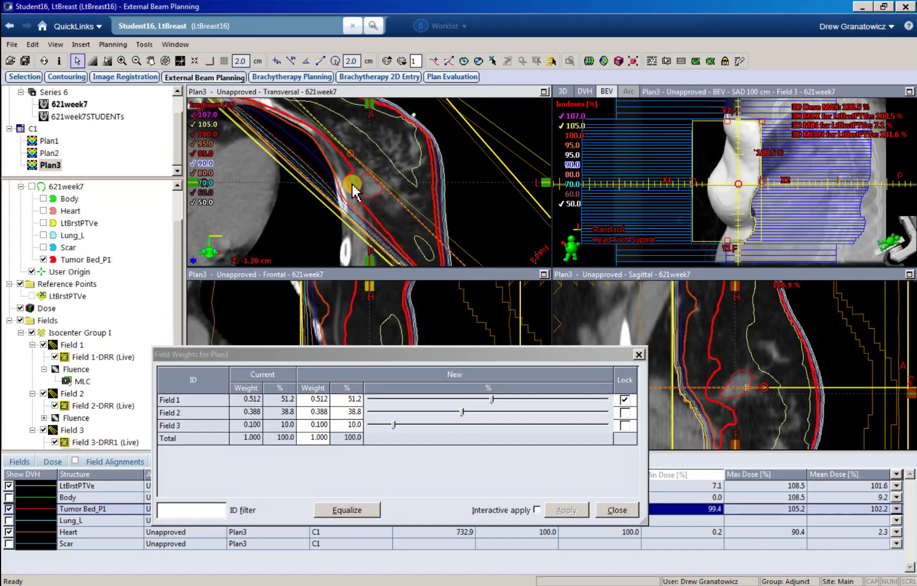
pyautogui.scroll(-2, 349, 170)
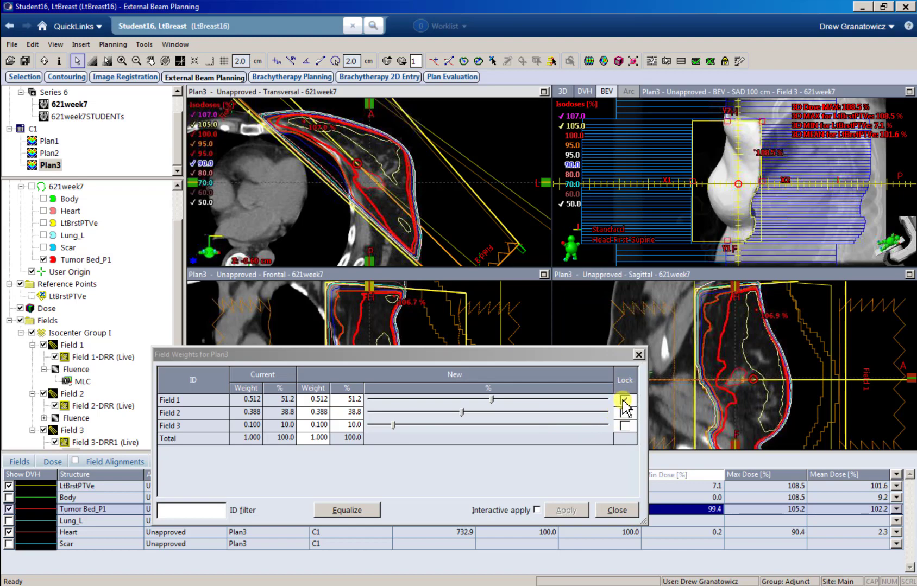
pyautogui.click(624, 426)
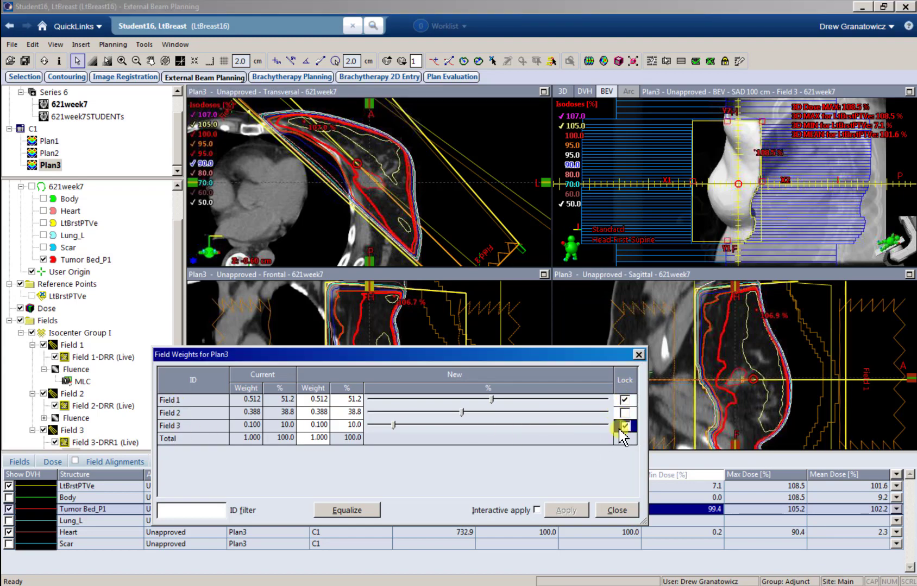
pyautogui.click(624, 401)
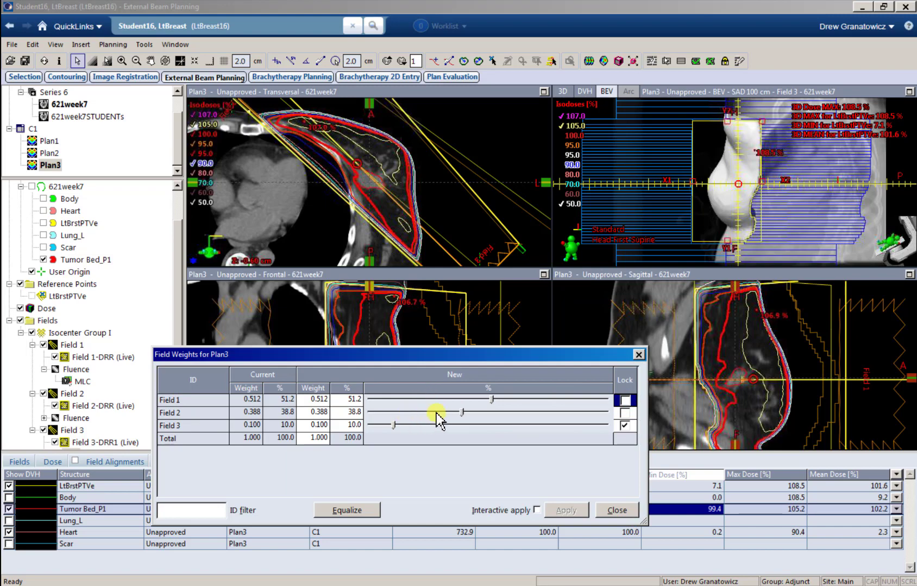
pyautogui.moveTo(461, 415); pyautogui.dragTo(467, 415)
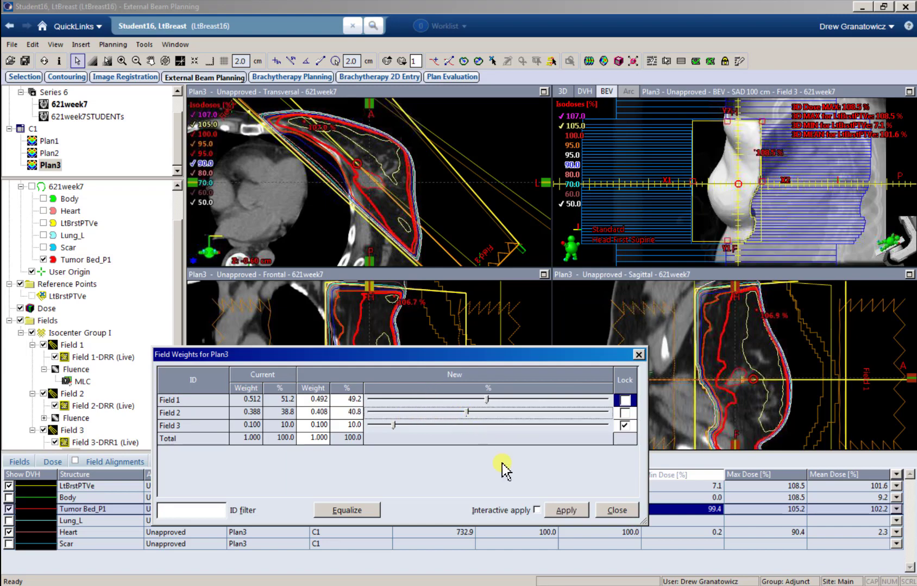
pyautogui.click(552, 511)
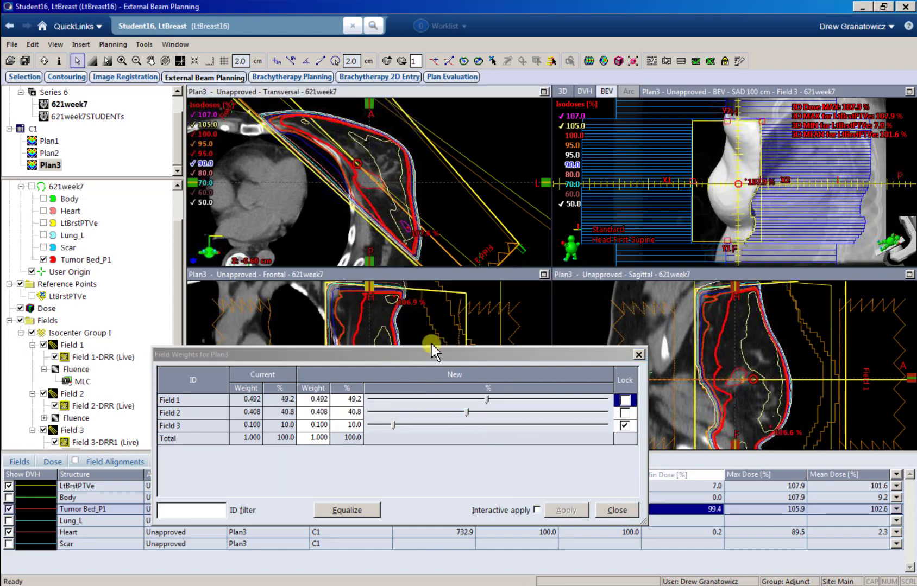
pyautogui.moveTo(466, 412); pyautogui.dragTo(466, 412)
pyautogui.click(552, 510)
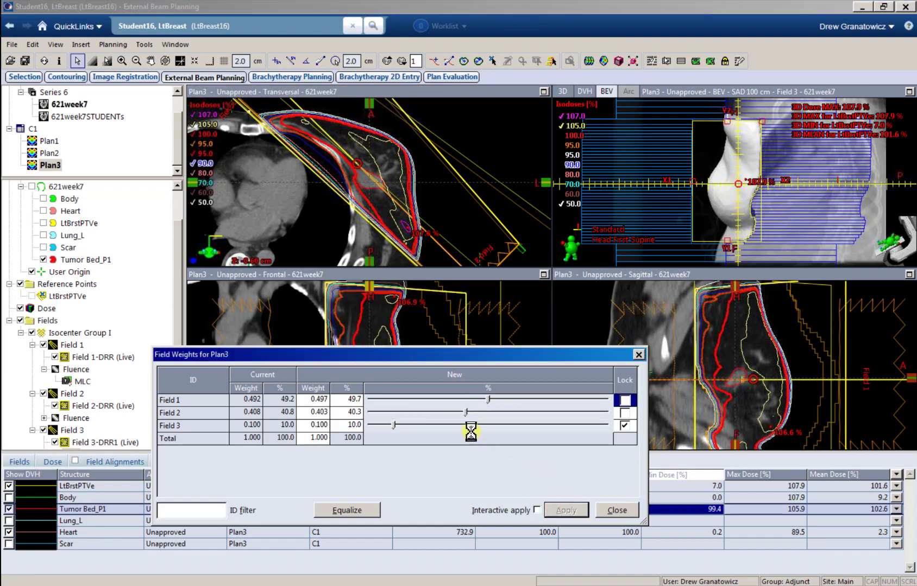
# Step: Settle the weights at 49.8/40.2/10.0%, apply them and close the field weights window
pyautogui.scroll(3, 337, 173)
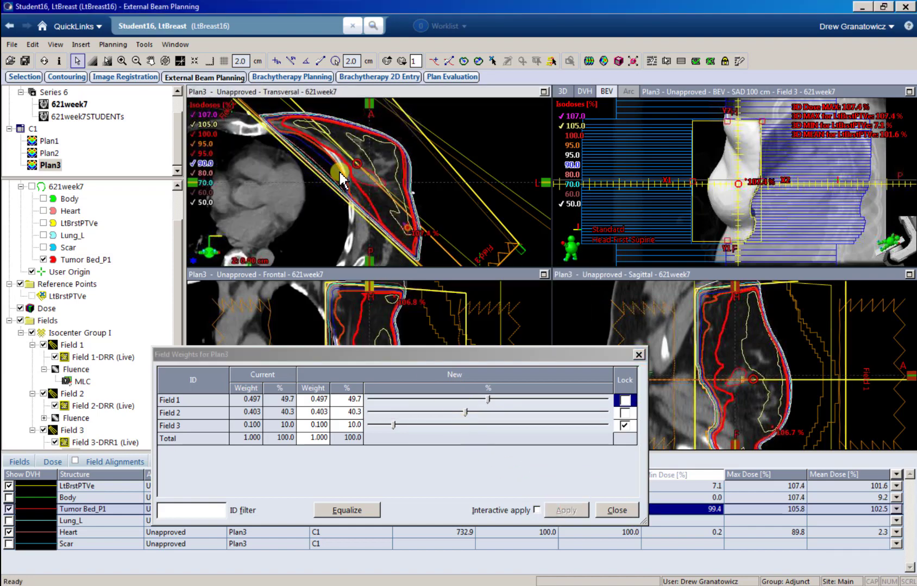
pyautogui.scroll(3, 338, 173)
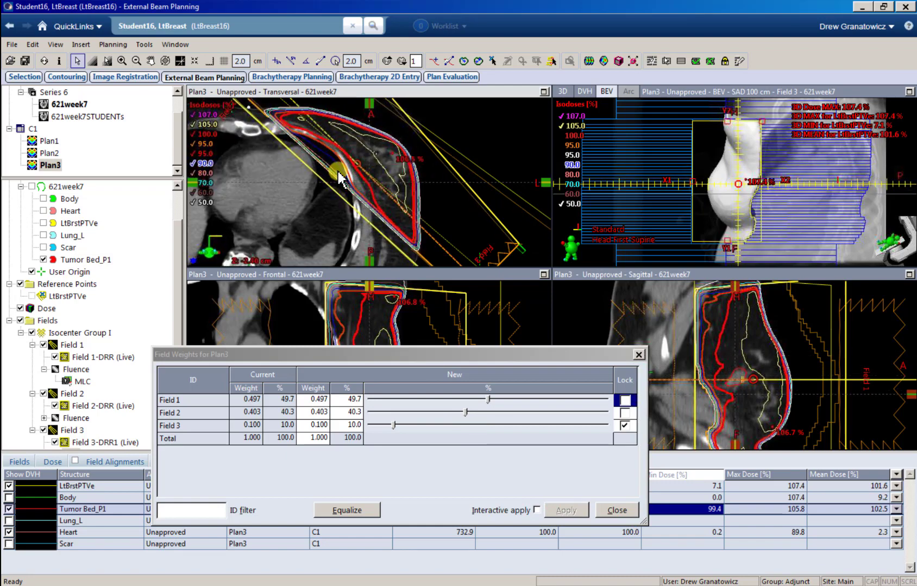
pyautogui.scroll(-3, 338, 177)
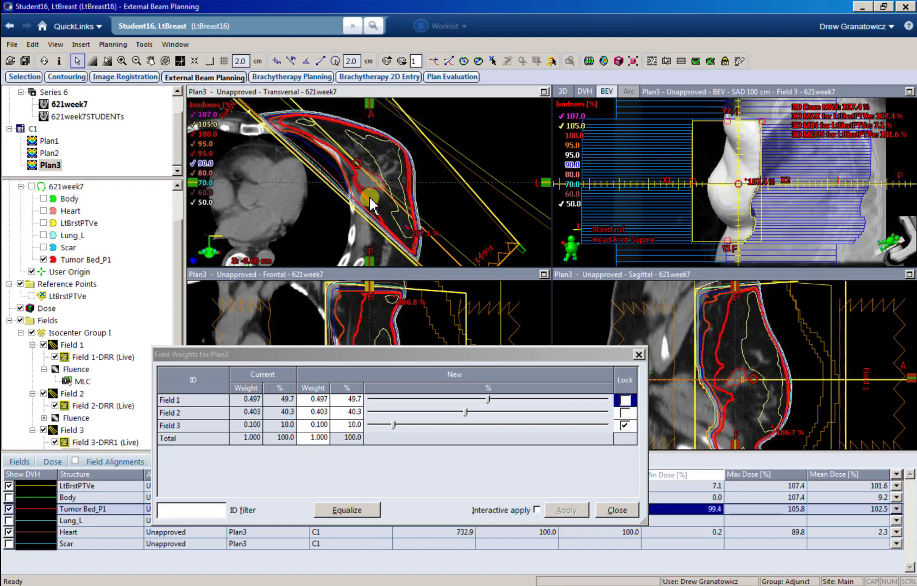
pyautogui.scroll(-3, 369, 203)
pyautogui.scroll(1, 370, 199)
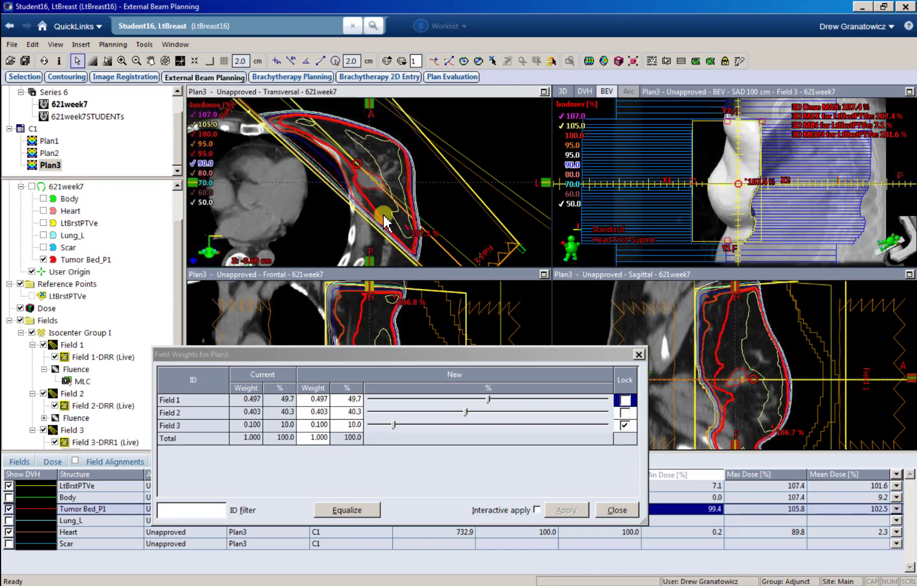
pyautogui.click(352, 401)
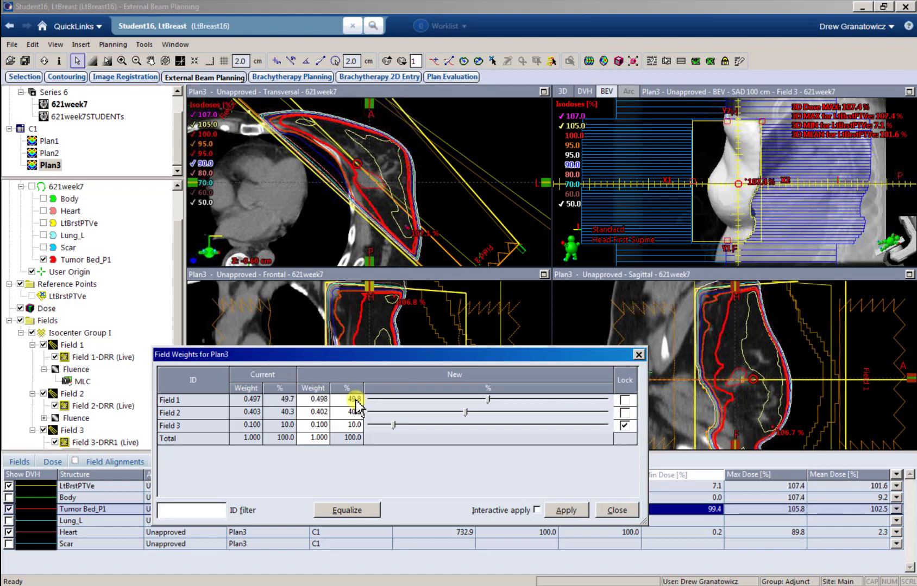
pyautogui.click(564, 510)
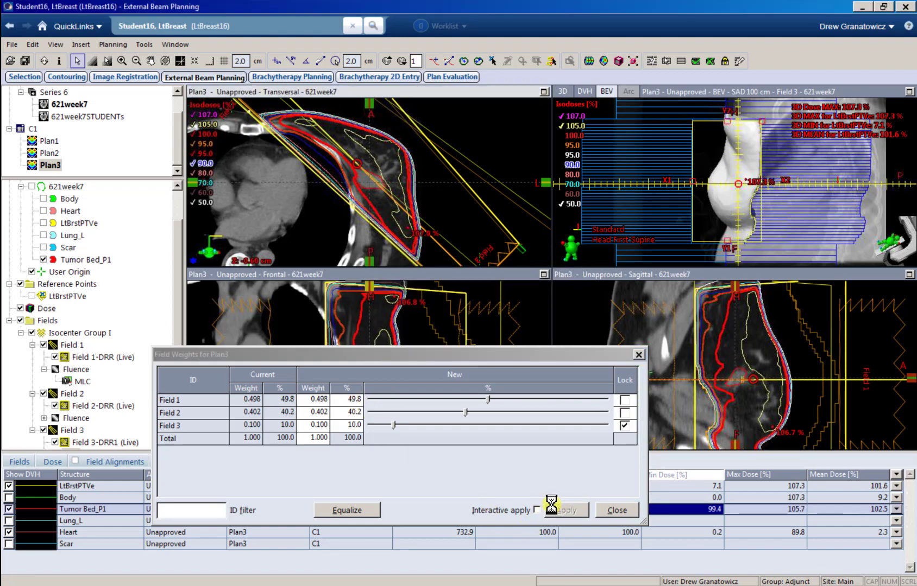
pyautogui.click(618, 511)
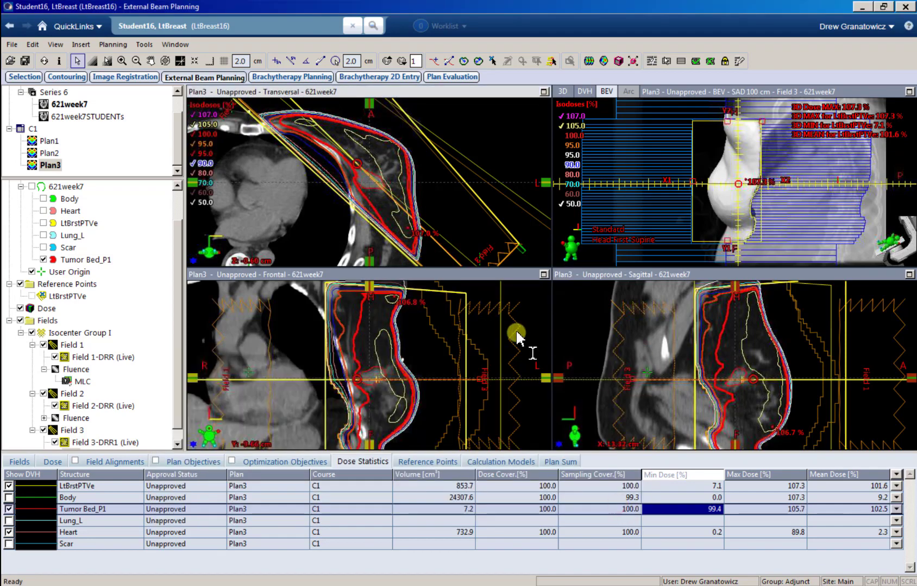
# Step: Display Field 2 in the beam's-eye view pane and maximize that pane
pyautogui.click(561, 206)
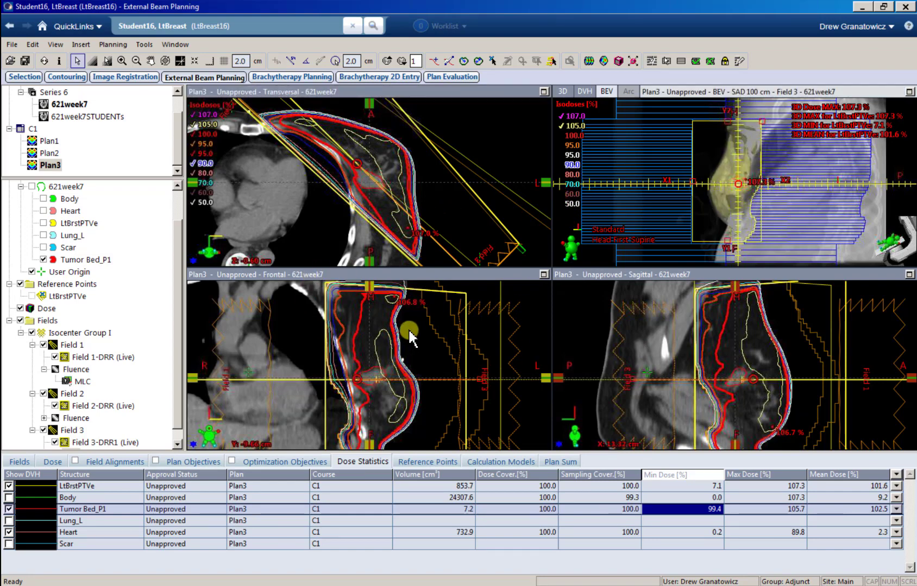
pyautogui.click(74, 394)
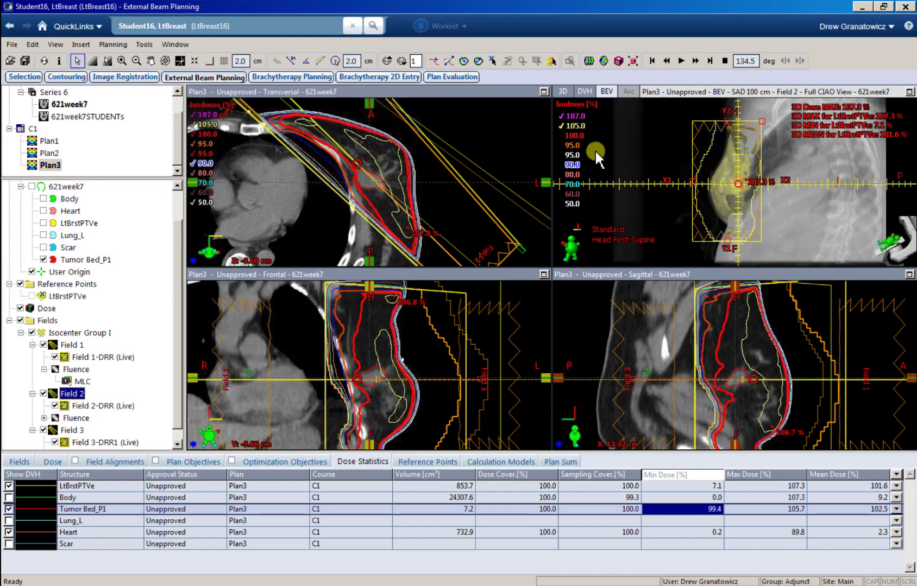
pyautogui.click(909, 92)
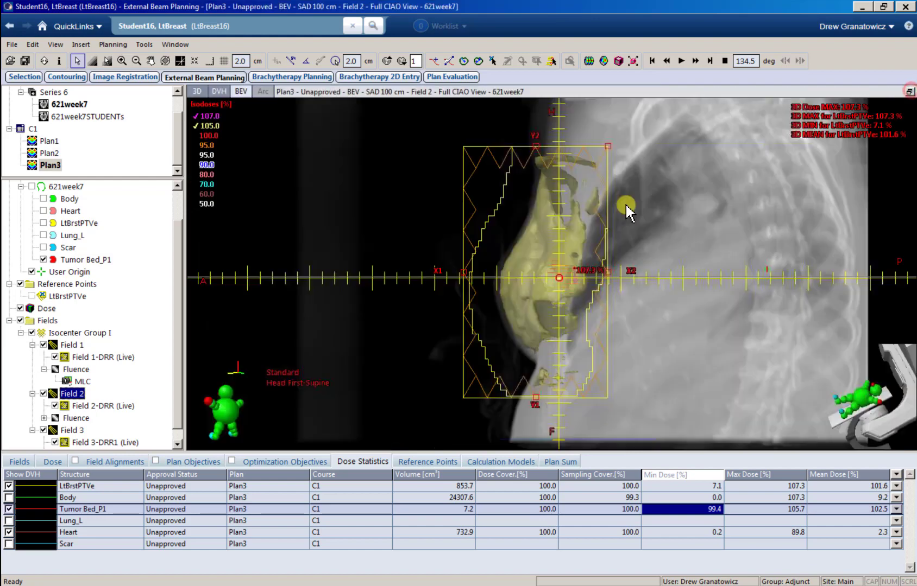
# Step: Open Field 2's fluence in the Fluence Editor and set the colour overlay opacity to 0
pyautogui.rightClick(76, 418)
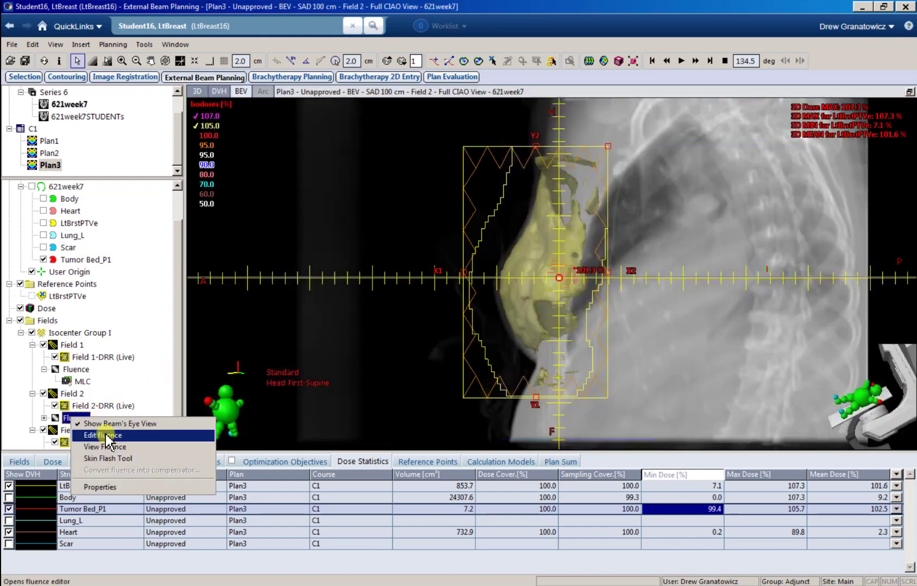
pyautogui.click(108, 435)
pyautogui.moveTo(487, 187); pyautogui.dragTo(241, 168)
pyautogui.moveTo(297, 448); pyautogui.dragTo(236, 449)
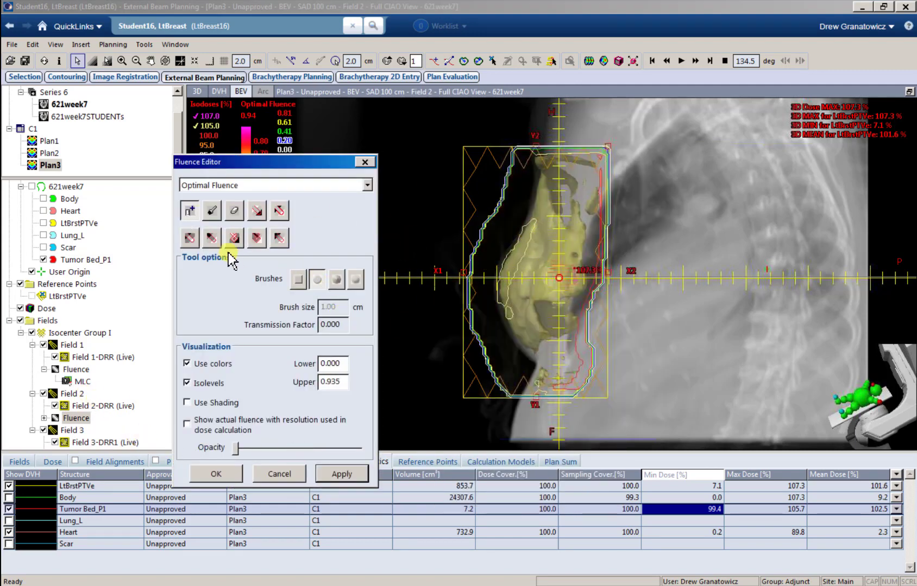
# Step: Paint Field 2's hot spot down at 0.020 transmission with a 2.00 cm brush and apply
pyautogui.click(211, 237)
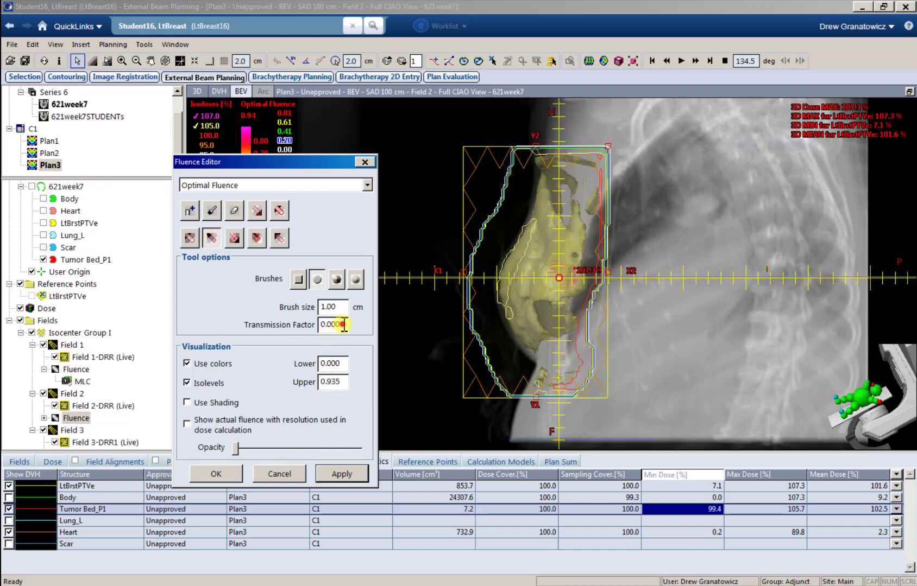
pyautogui.press('Tab')
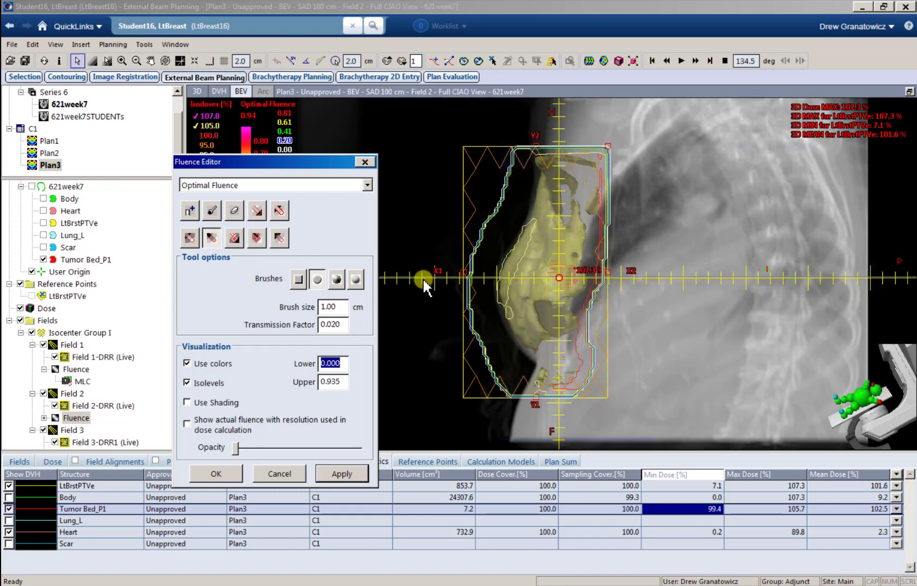
pyautogui.doubleClick(343, 307)
pyautogui.write('2')
pyautogui.press('Tab')
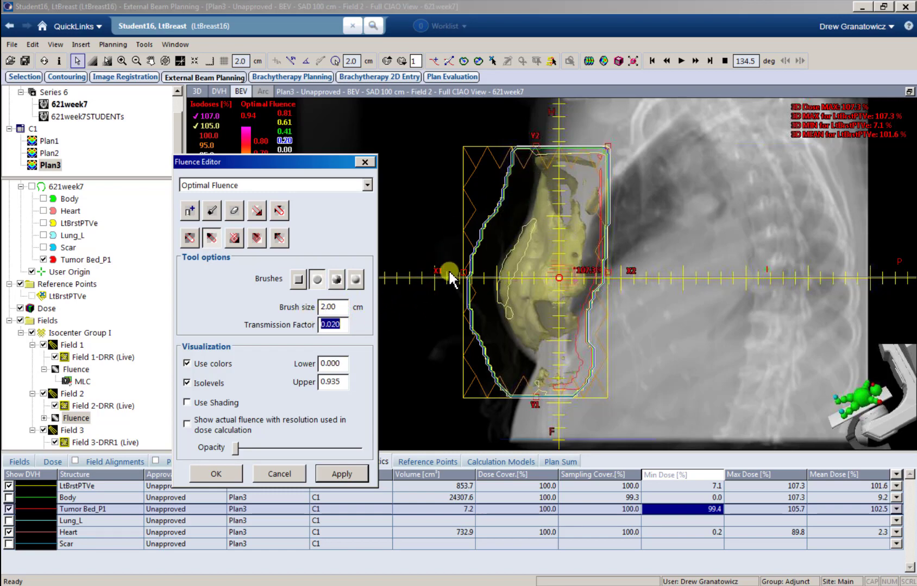
pyautogui.click(543, 218)
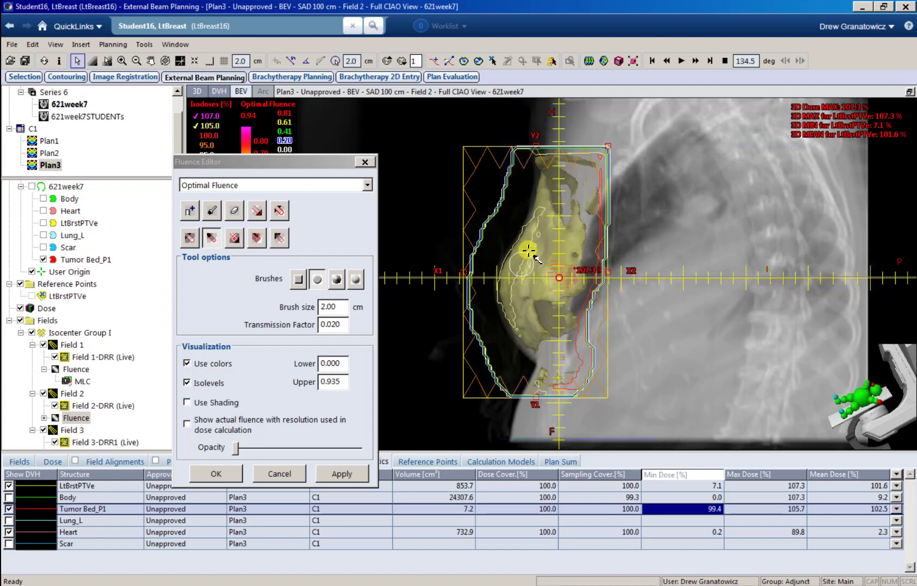
pyautogui.click(359, 475)
pyautogui.click(589, 61)
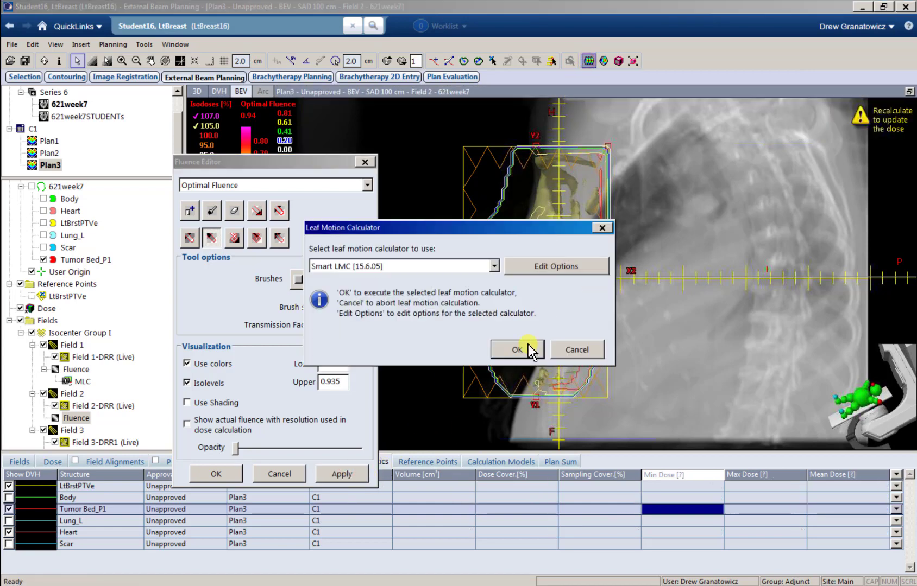
# Step: Run Smart LMC for Field 2, then paint edge hot spots down with a 1.00 cm brush and apply
pyautogui.click(527, 344)
pyautogui.click(517, 404)
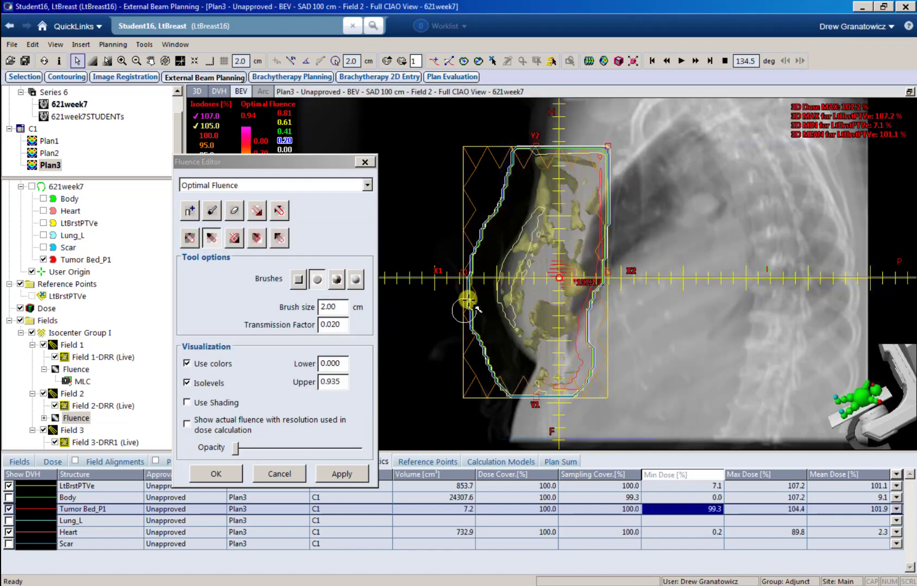
pyautogui.moveTo(342, 304); pyautogui.dragTo(307, 307)
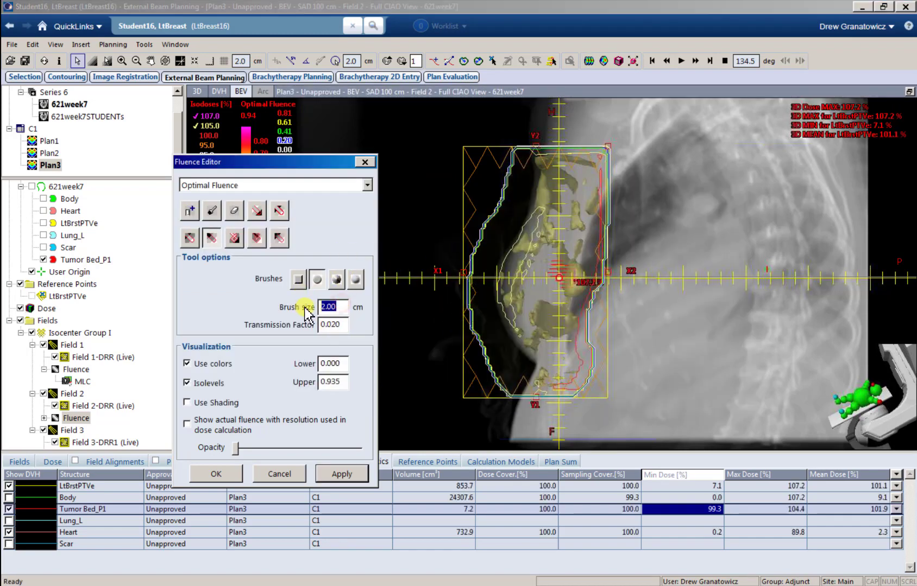
pyautogui.write('1')
pyautogui.press('Tab')
pyautogui.moveTo(544, 164)
pyautogui.mouseDown()
pyautogui.moveTo(545, 235)
pyautogui.moveTo(515, 277)
pyautogui.moveTo(510, 305)
pyautogui.mouseUp()
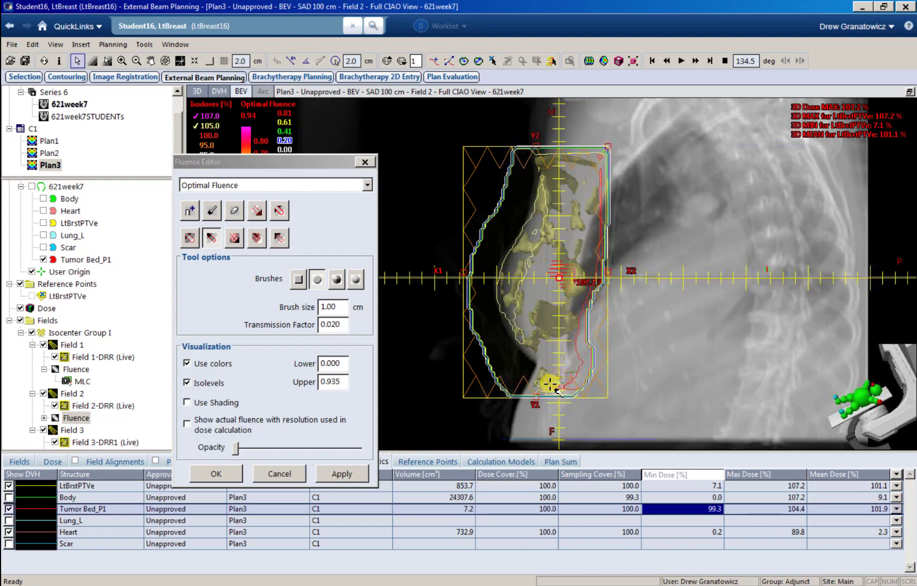
pyautogui.click(348, 474)
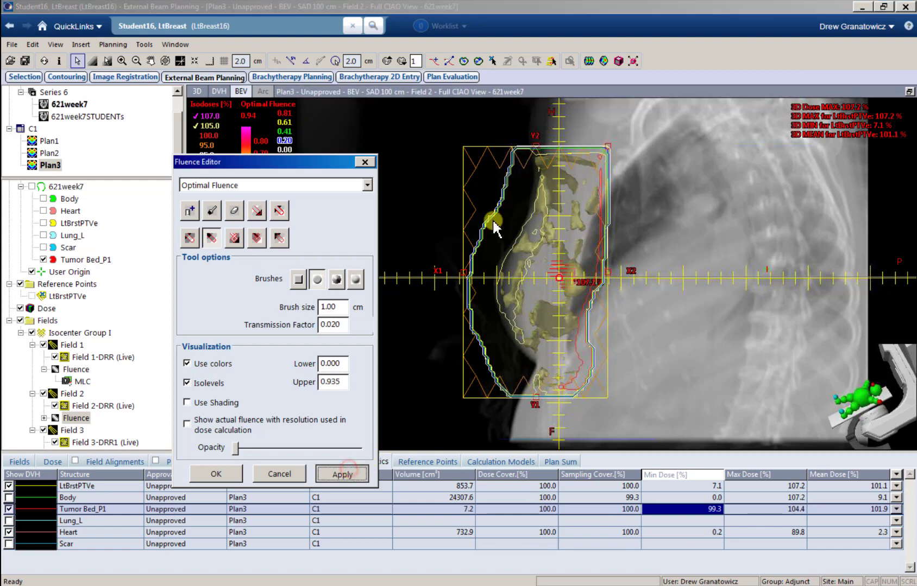
# Step: Recompute Field 2's leaf motions with Sliding Window delivery and close the Fluence Editor keeping changes
pyautogui.click(589, 61)
pyautogui.click(515, 352)
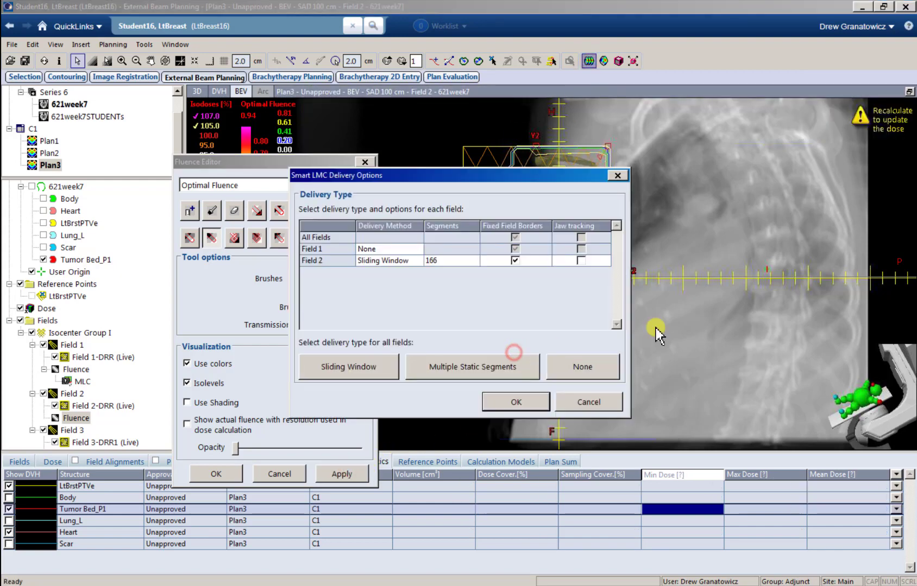
pyautogui.click(535, 405)
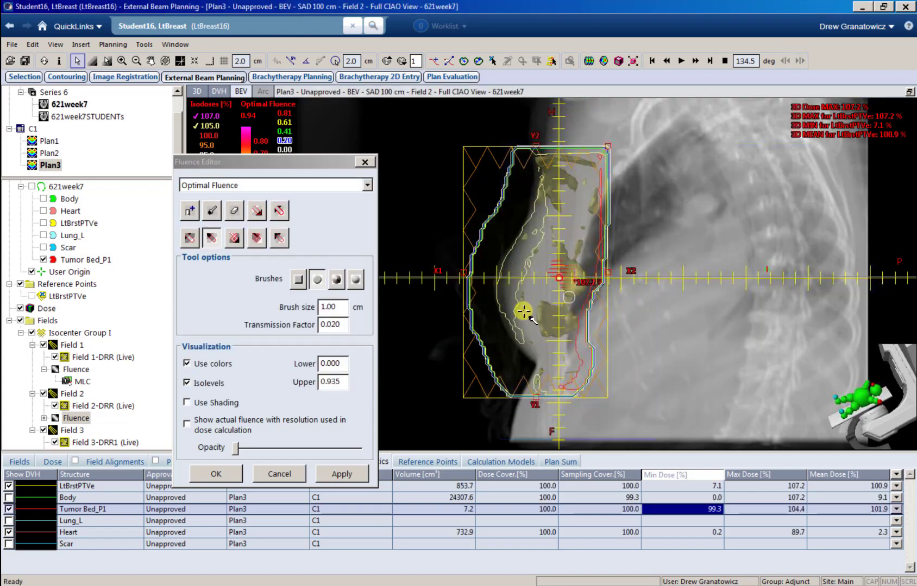
pyautogui.click(217, 475)
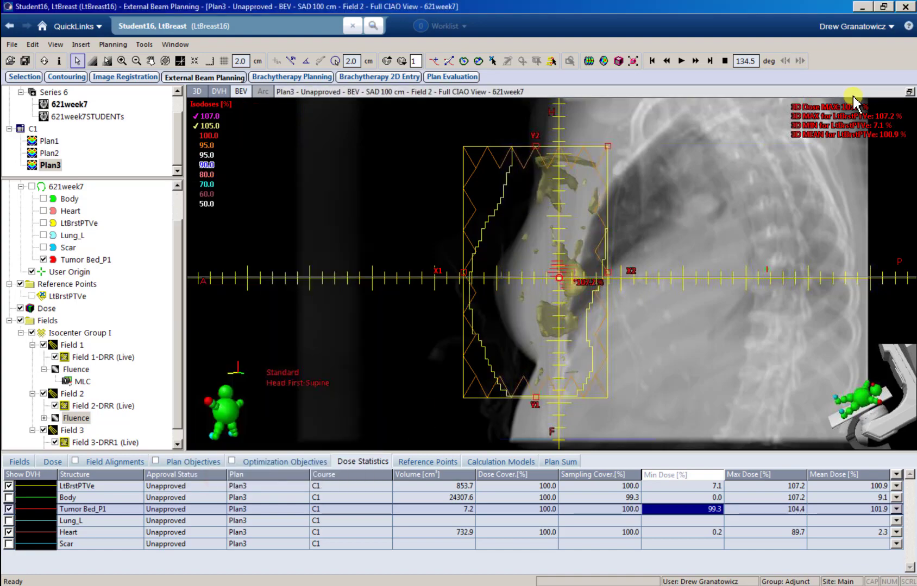
# Step: Restore the four-view layout, scroll transverse slices for hot spots, and bring up the beam's-eye pane options
pyautogui.click(908, 93)
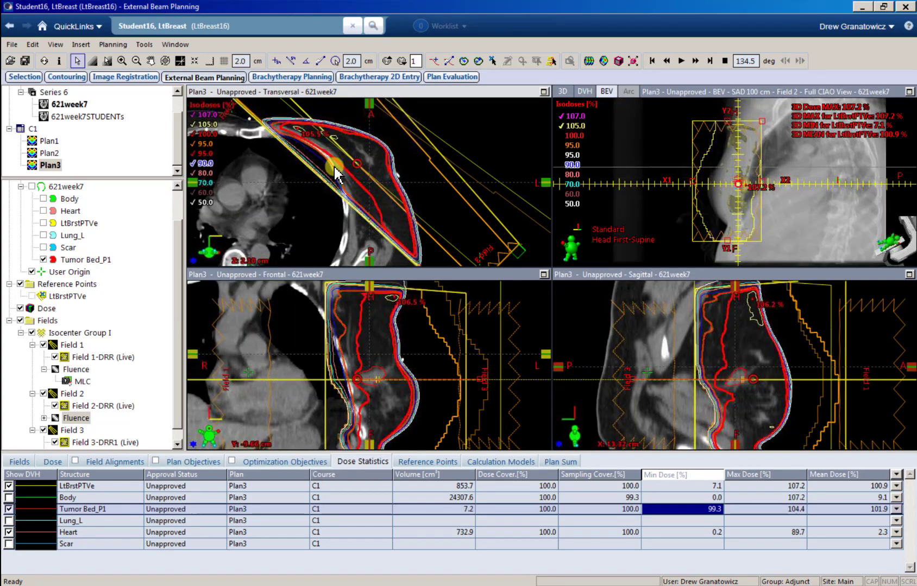
pyautogui.scroll(-20, 331, 162)
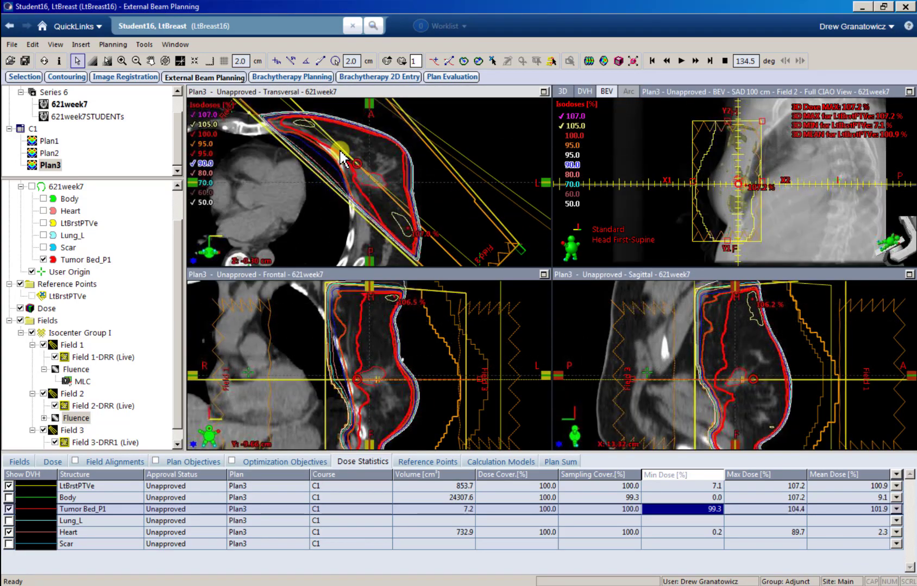
pyautogui.scroll(20, 341, 158)
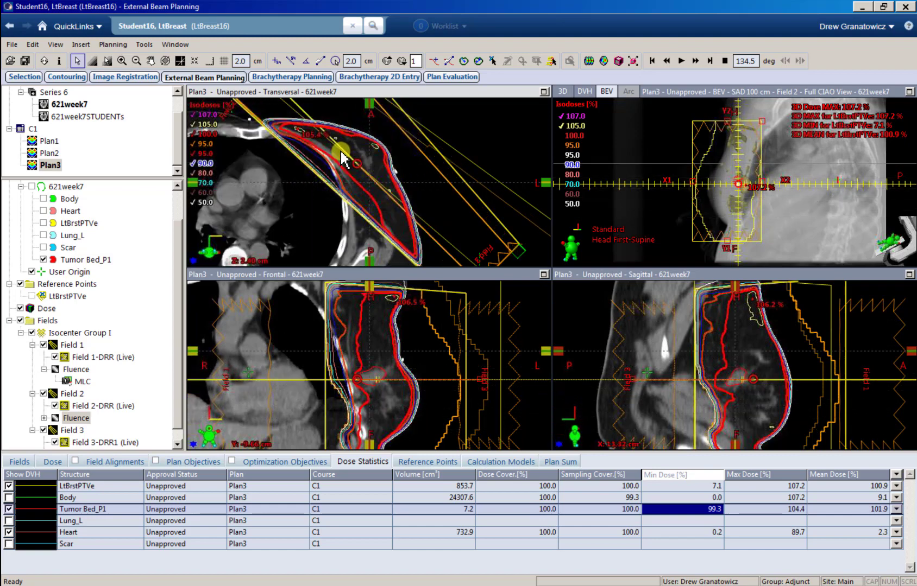
pyautogui.scroll(-11, 348, 162)
pyautogui.rightClick(713, 173)
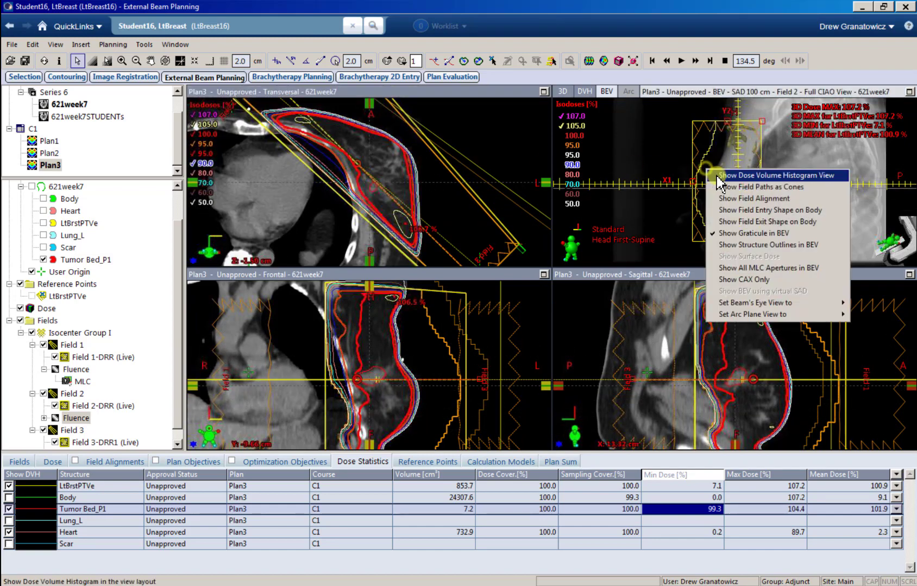
# Step: Show the maximized DVH and read LtBrstPTVe at 95% dose, giving 95.72% volume
pyautogui.click(794, 175)
pyautogui.click(909, 92)
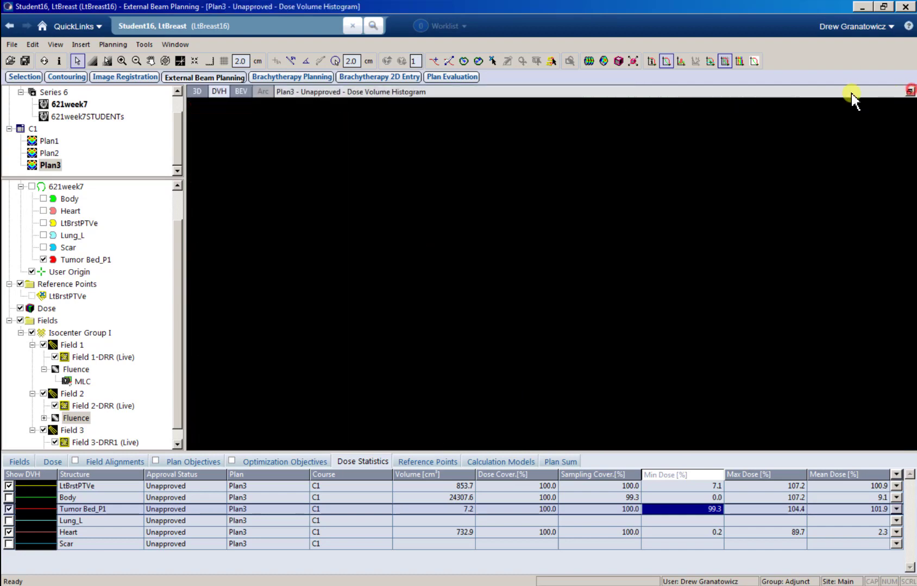
pyautogui.click(710, 61)
pyautogui.click(827, 136)
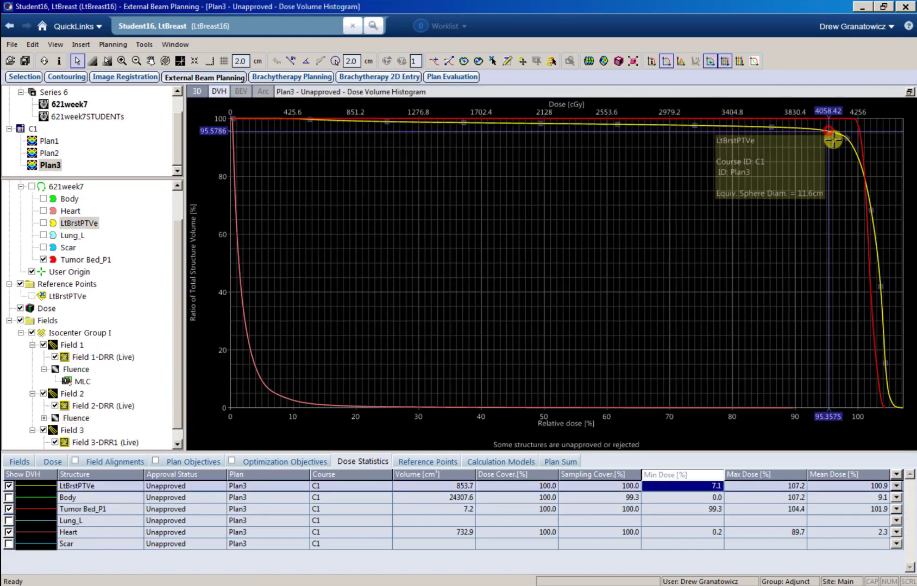
pyautogui.press('Left')
pyautogui.press('Left')
pyautogui.press('Left')
pyautogui.press('Left')
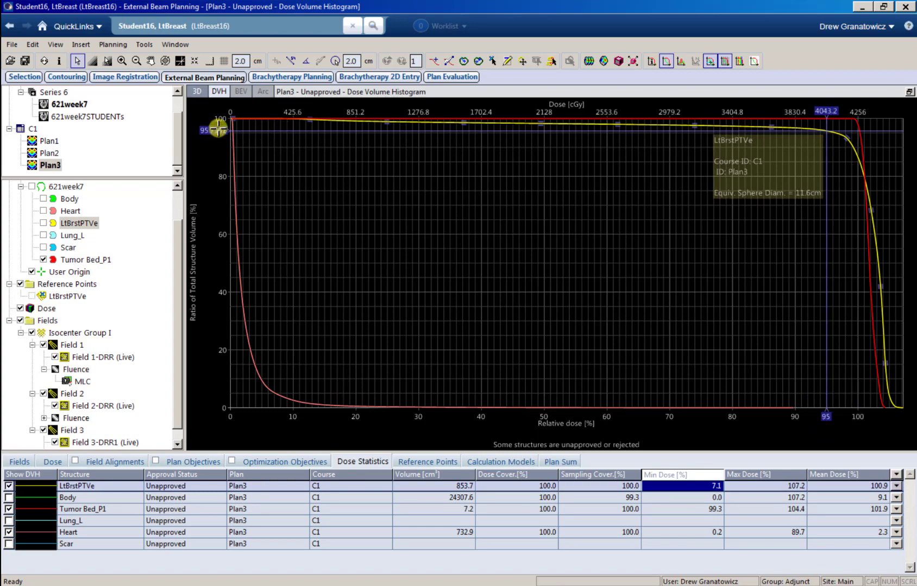
# Step: Restore four views, turn off the DVH crosshair, and switch the pane back to the 3D model view
pyautogui.click(909, 91)
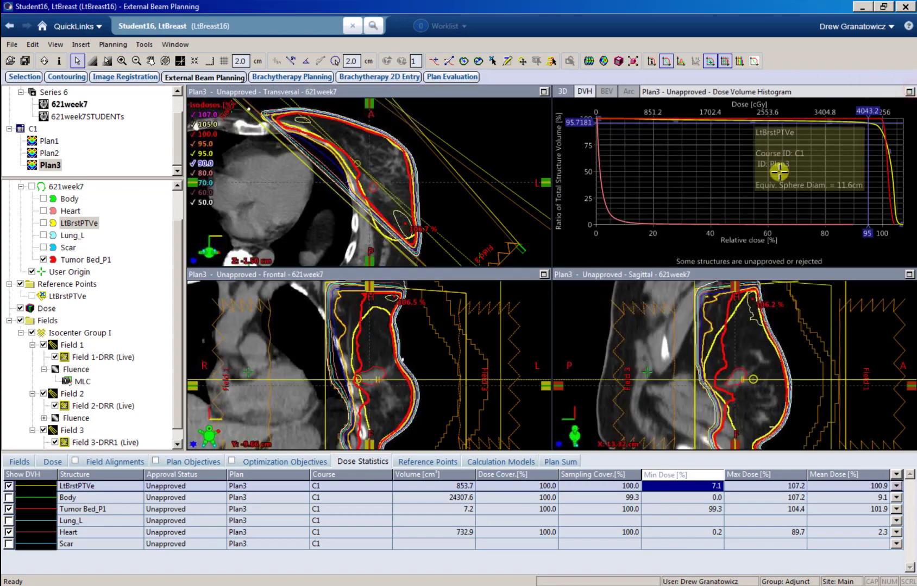
pyautogui.rightClick(679, 198)
pyautogui.click(698, 197)
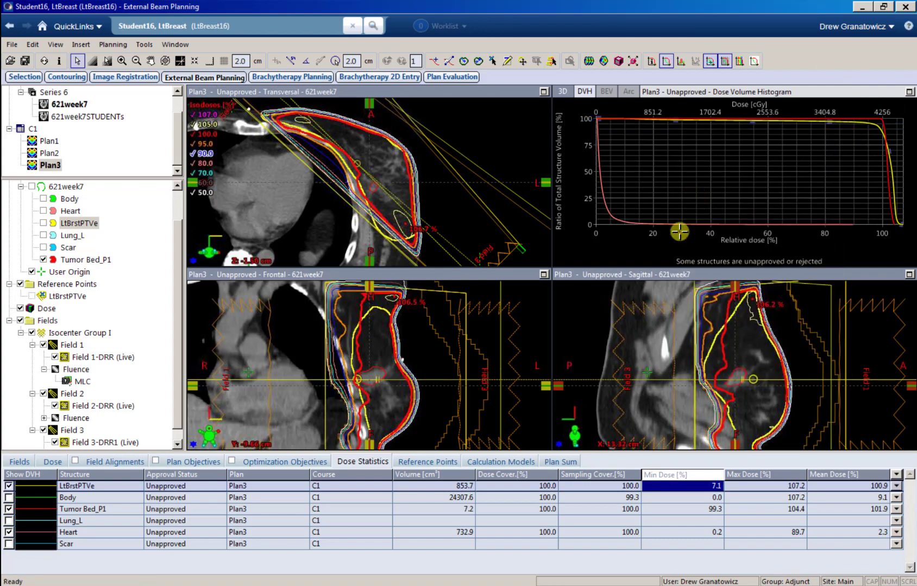
pyautogui.rightClick(666, 190)
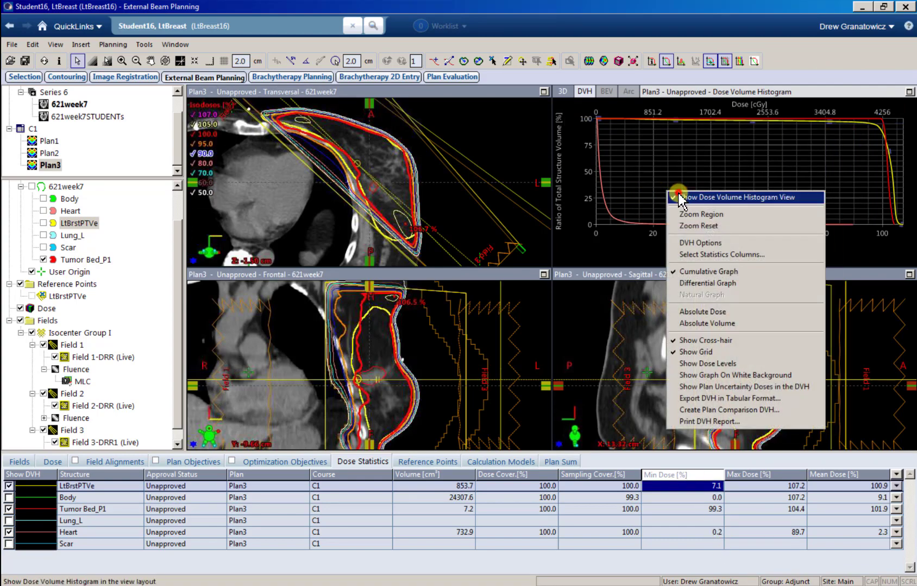
pyautogui.click(677, 193)
pyautogui.scroll(2, 388, 187)
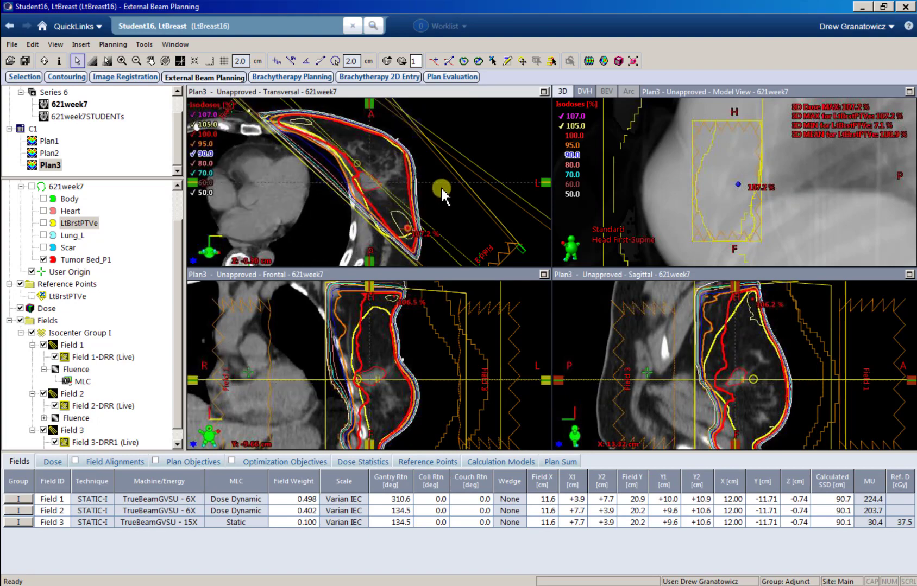
pyautogui.rightClick(662, 163)
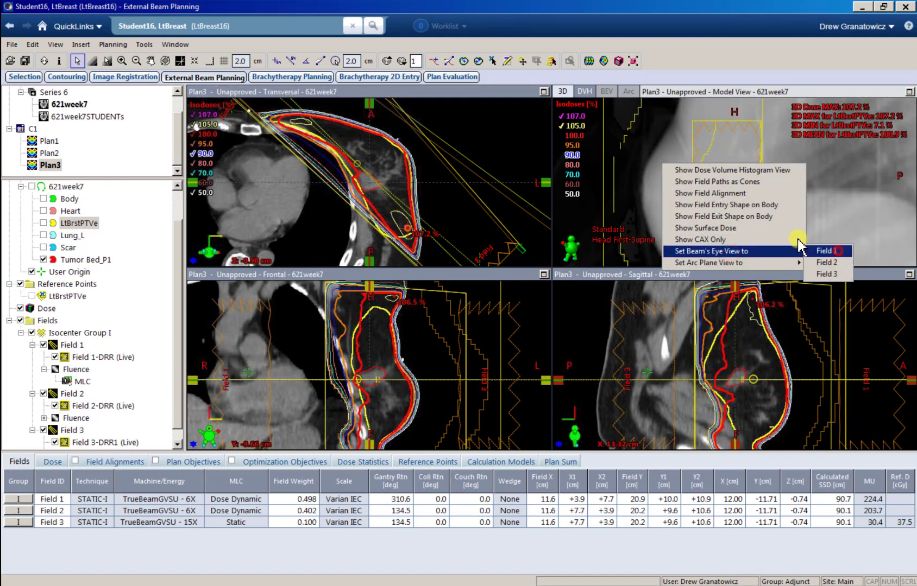
pyautogui.click(818, 250)
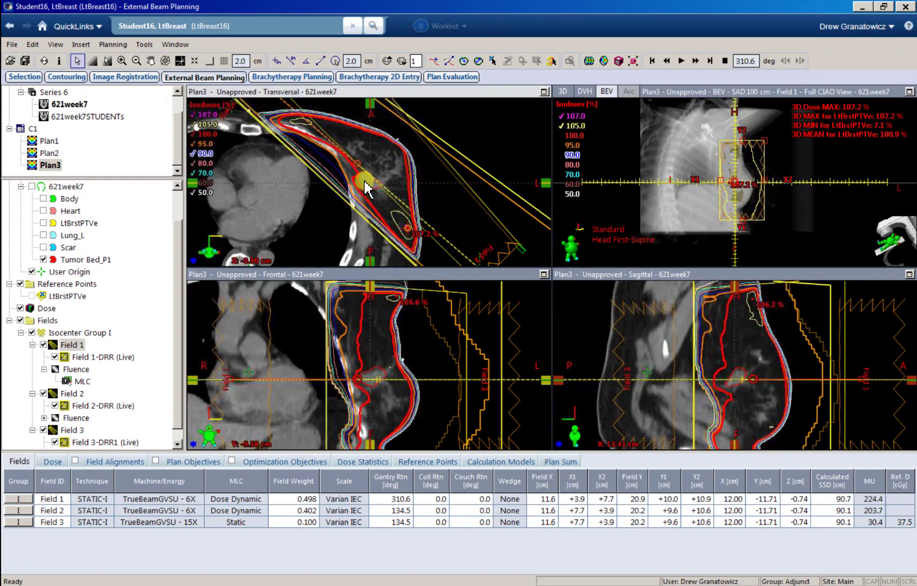
pyautogui.scroll(3, 364, 180)
pyautogui.moveTo(396, 196); pyautogui.dragTo(393, 196)
pyautogui.scroll(4, 368, 172)
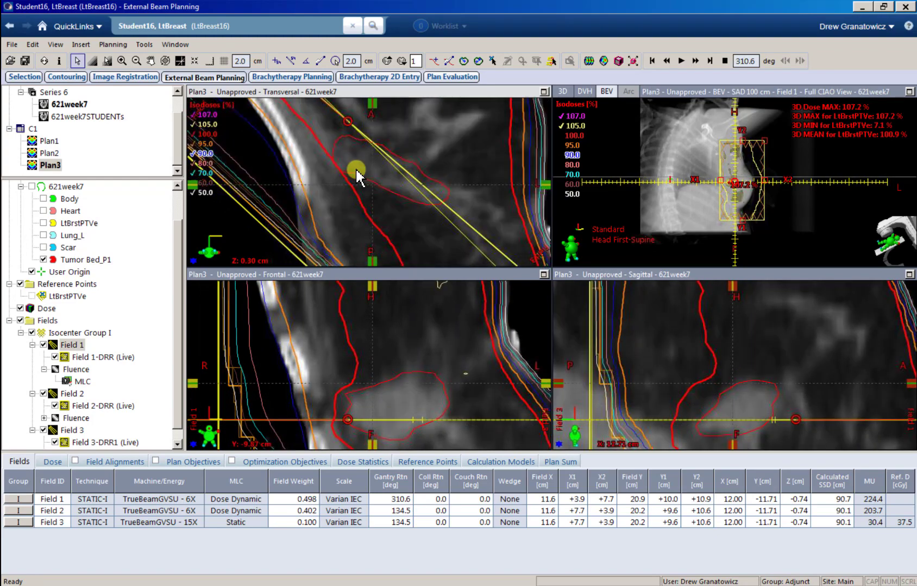
pyautogui.scroll(-2, 355, 172)
pyautogui.scroll(-3, 344, 159)
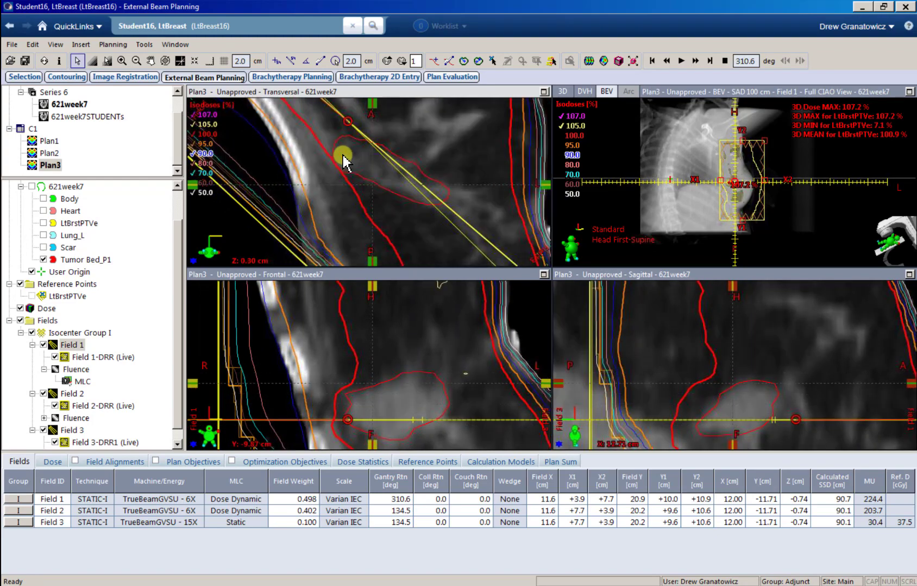
pyautogui.scroll(4, 343, 166)
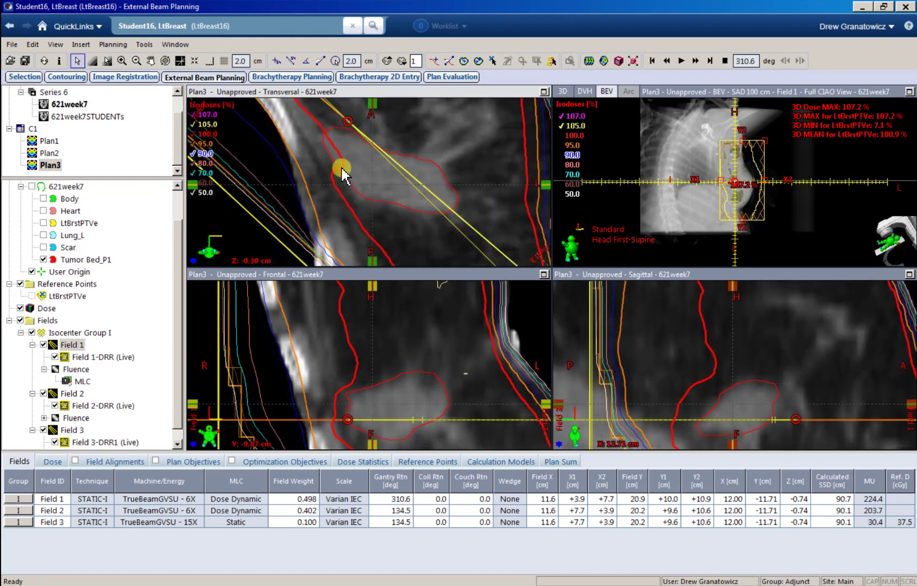
pyautogui.scroll(-1, 340, 169)
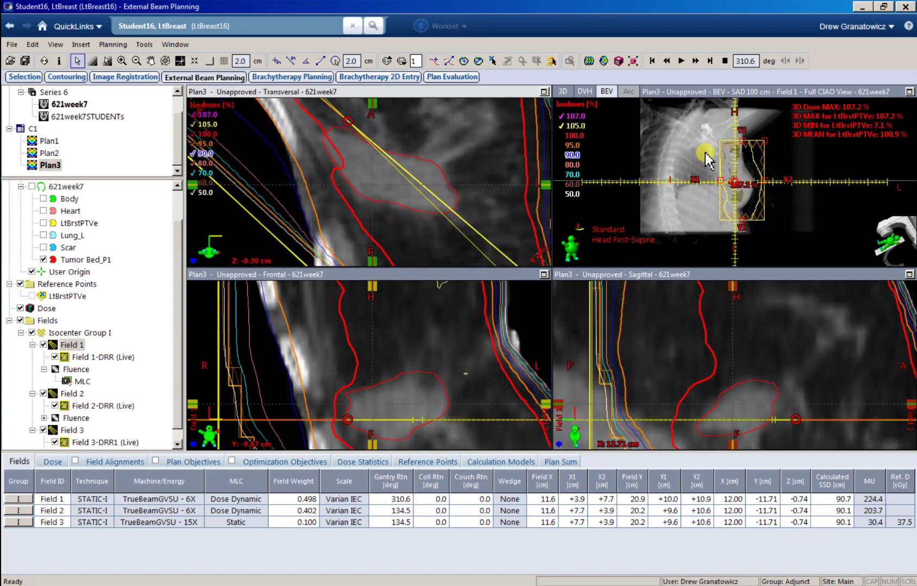
pyautogui.scroll(5, 733, 176)
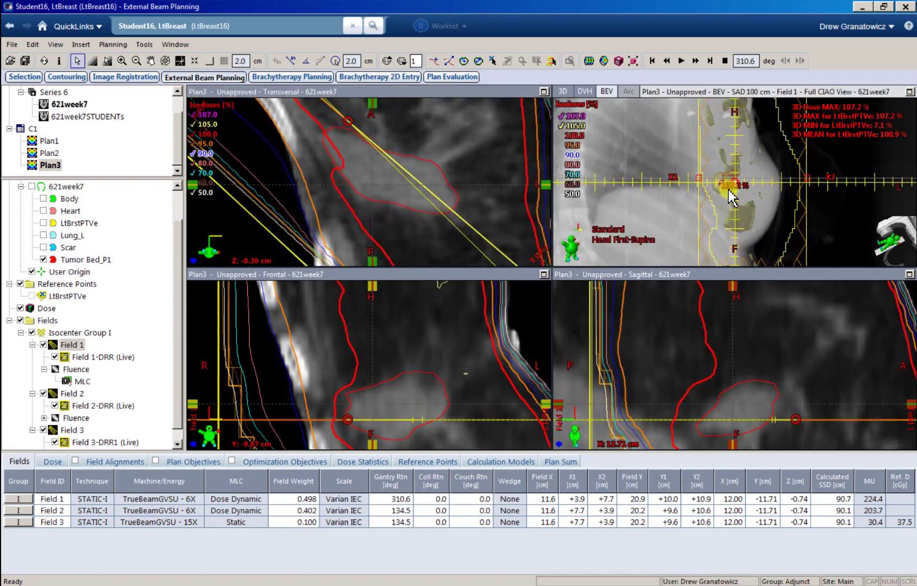
pyautogui.scroll(-3, 329, 173)
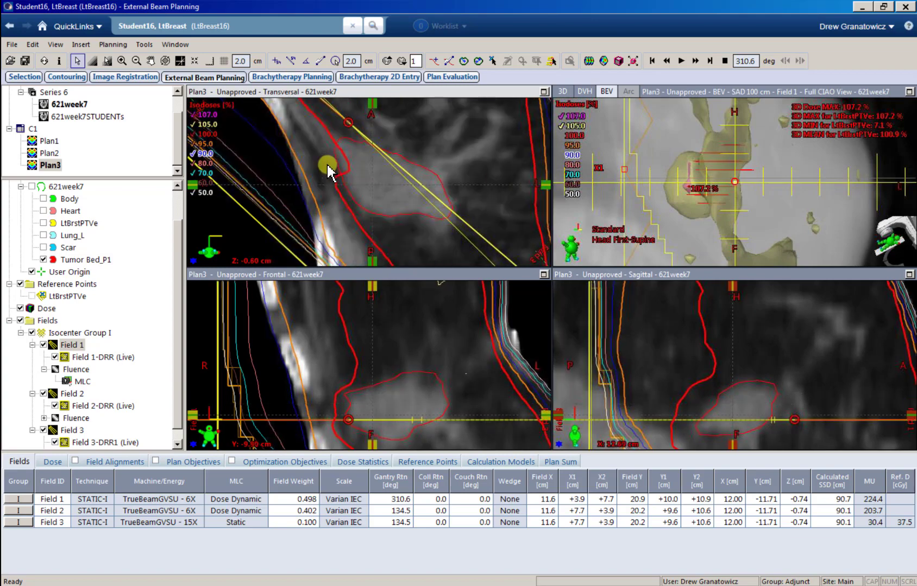
pyautogui.scroll(1, 329, 173)
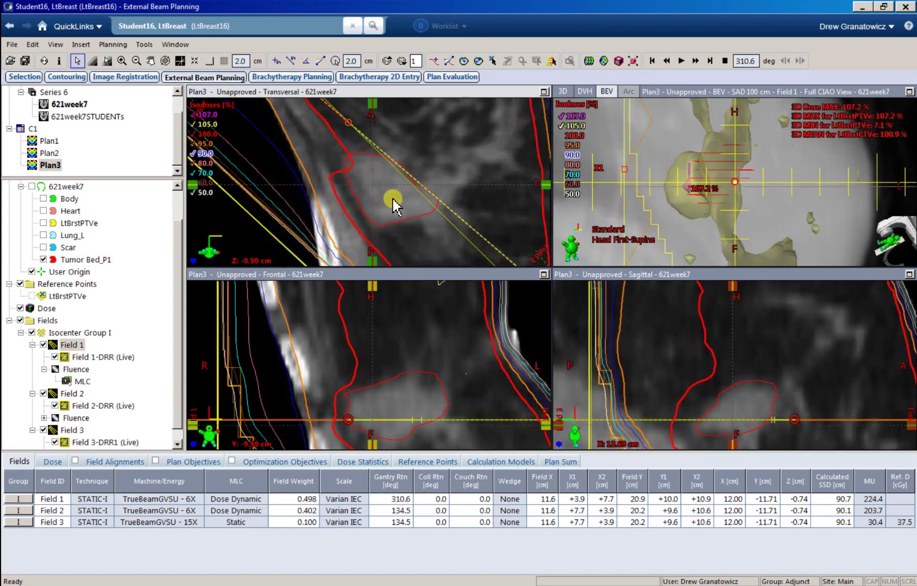
pyautogui.scroll(4, 337, 179)
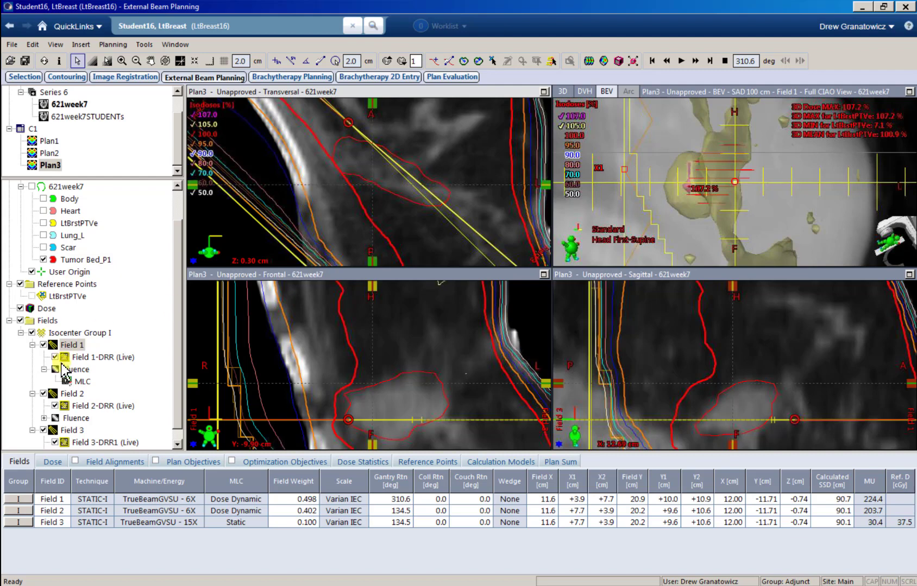
# Step: Switch the beam's-eye view back to Field 1 and open its fluence for editing
pyautogui.click(71, 419)
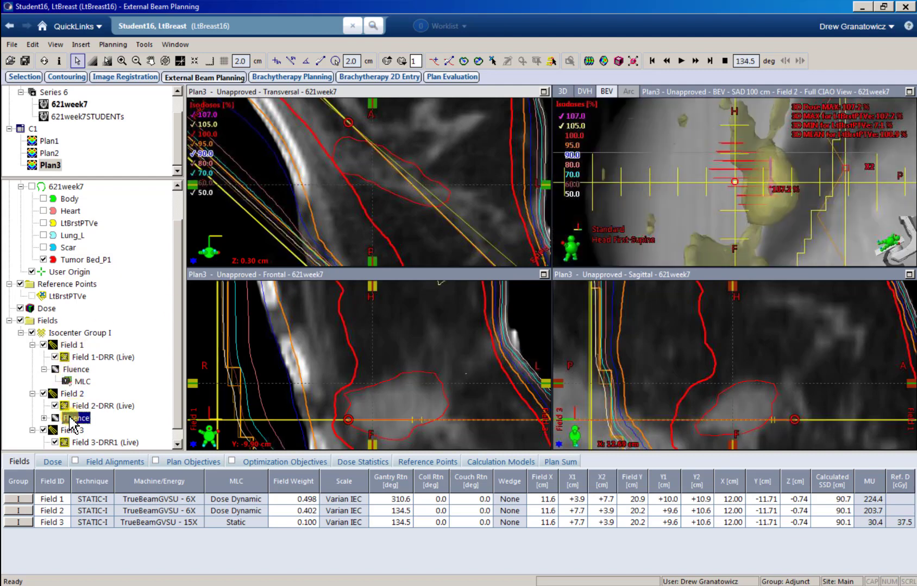
pyautogui.click(82, 381)
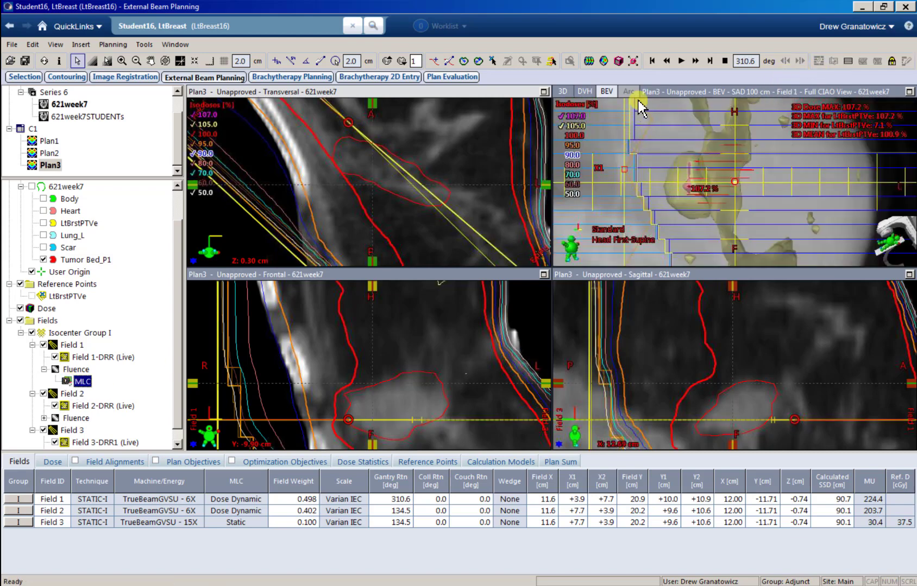
pyautogui.rightClick(73, 372)
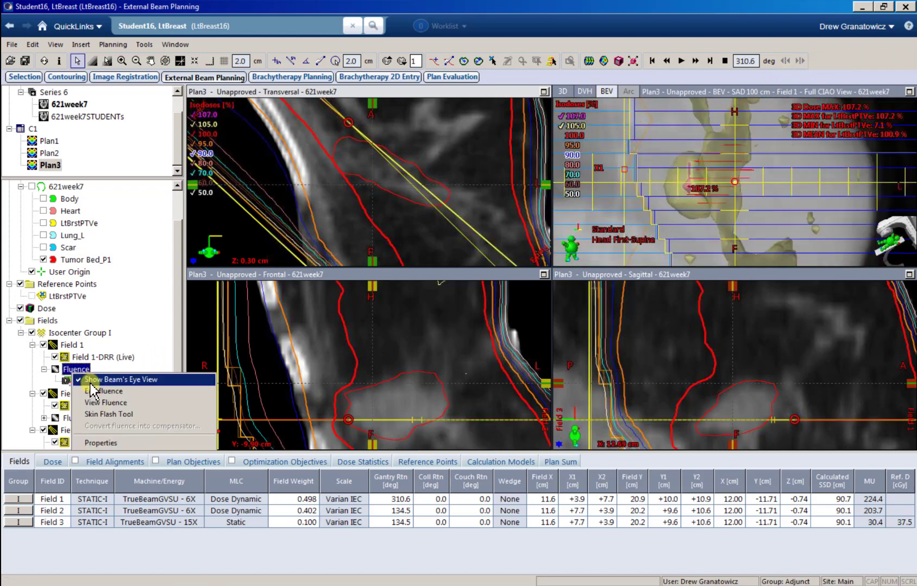
pyautogui.click(93, 392)
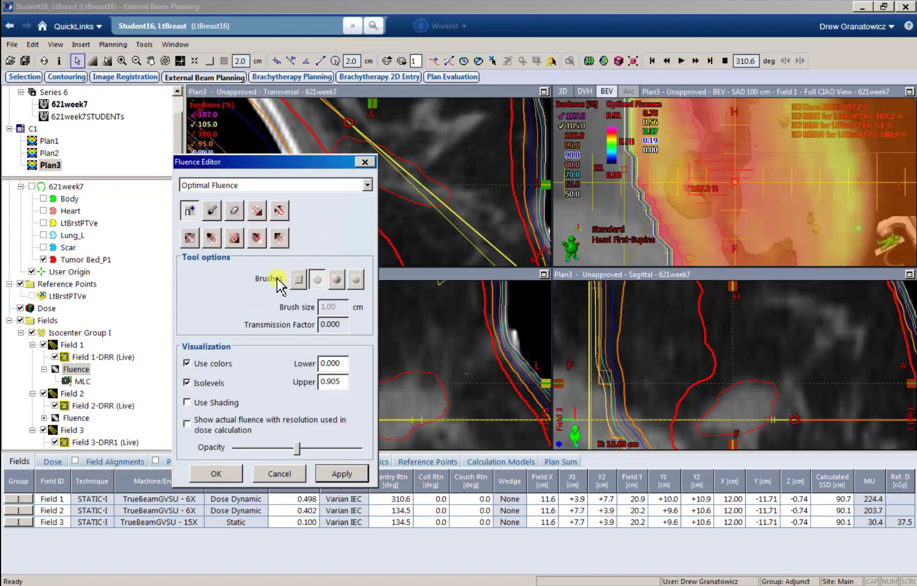
# Step: Paint Field 1's BEV hot spot down at 0.015 transmission with a 0.50 cm brush and apply
pyautogui.click(210, 240)
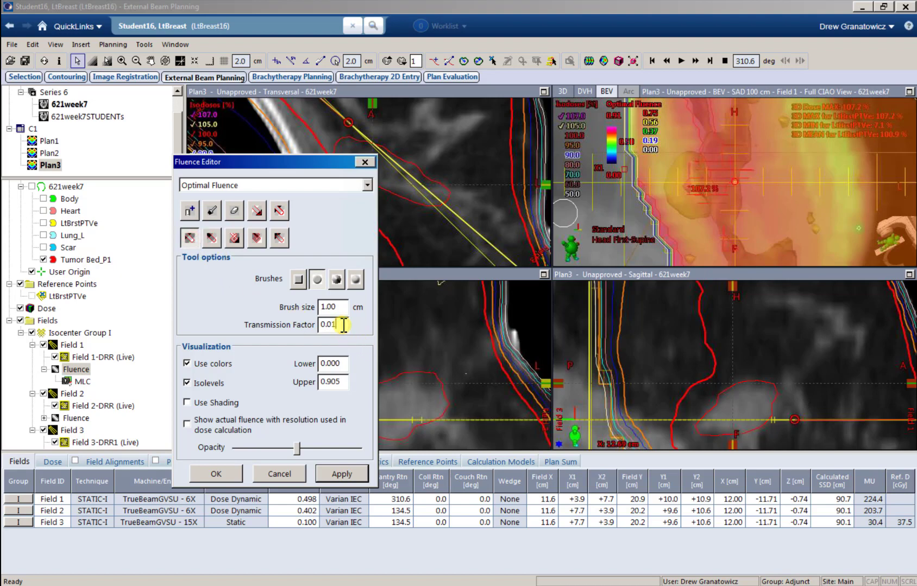
pyautogui.write('5')
pyautogui.press('Tab')
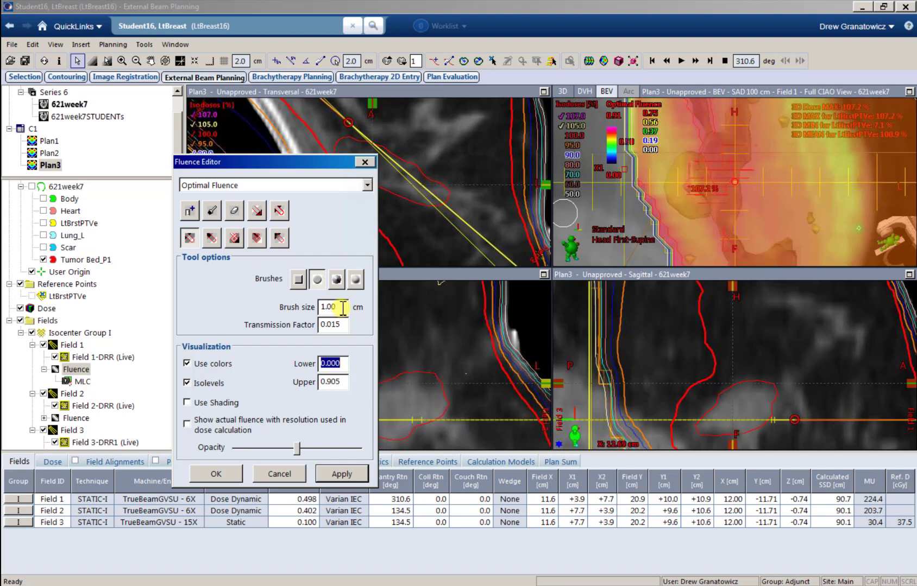
pyautogui.write('0.50')
pyautogui.press('Tab')
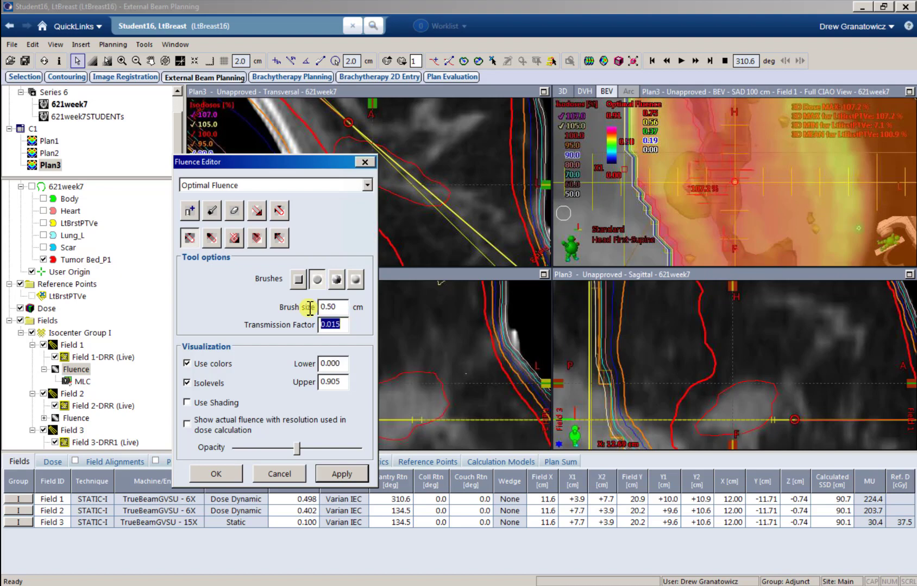
pyautogui.moveTo(299, 450); pyautogui.dragTo(191, 437)
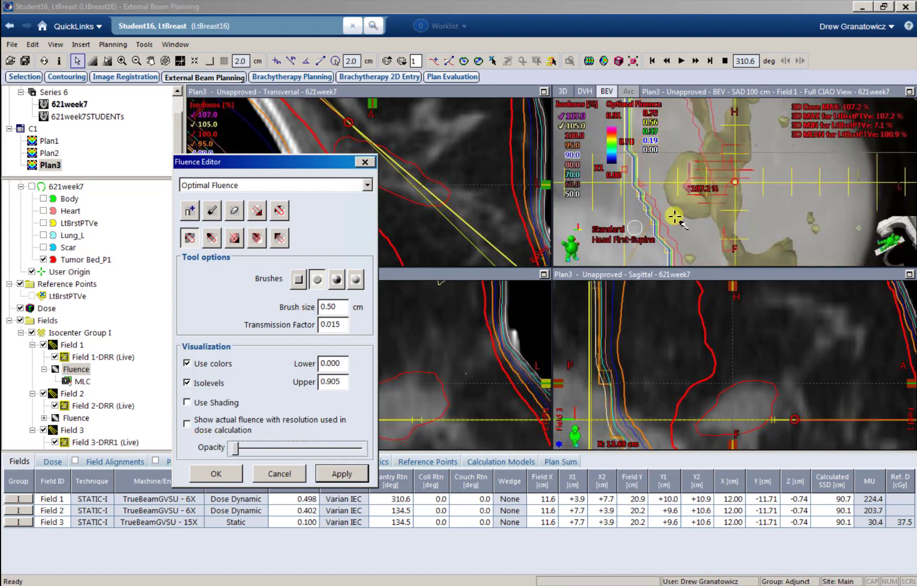
pyautogui.click(693, 158)
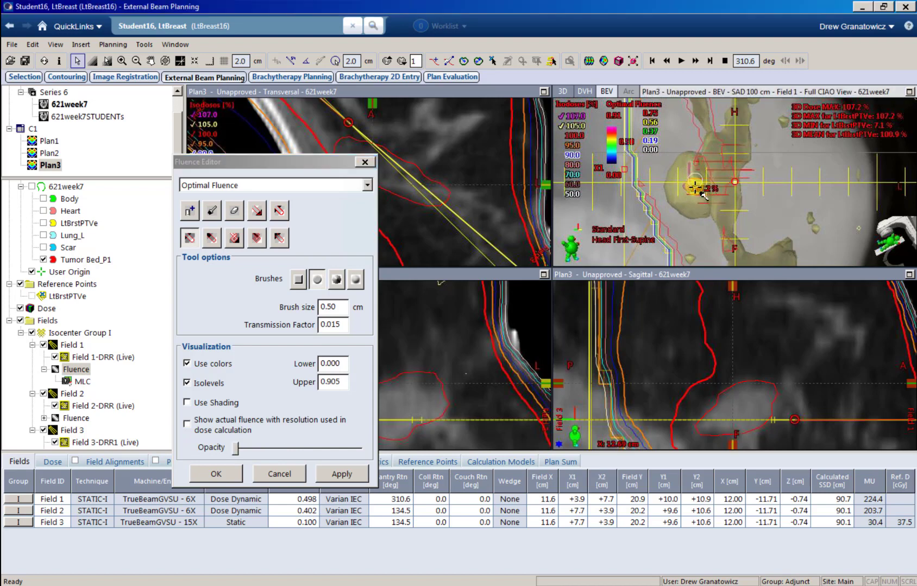
pyautogui.click(340, 472)
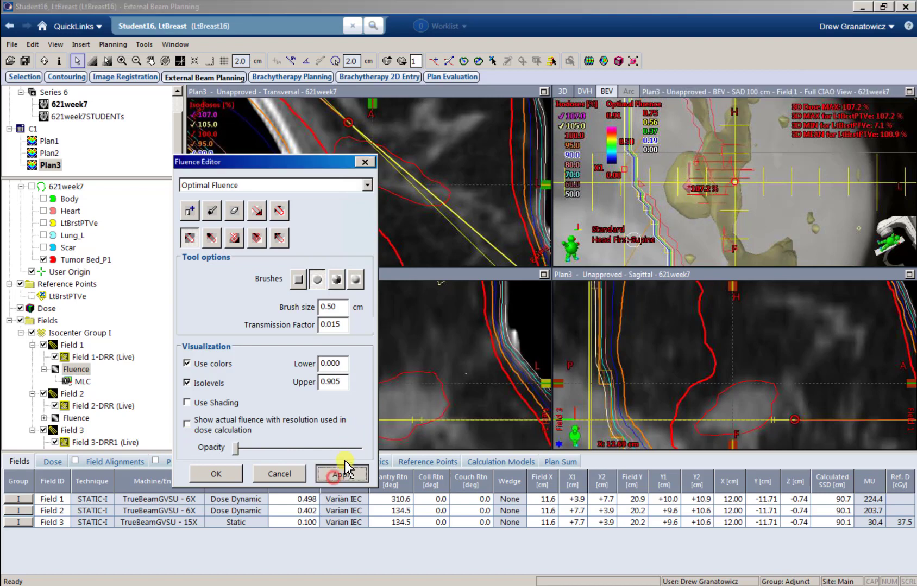
pyautogui.click(587, 62)
# Step: Compute Field 1's leaf motions and review dose statistics, including Tumor Bed_P1 minimum dose
pyautogui.click(517, 348)
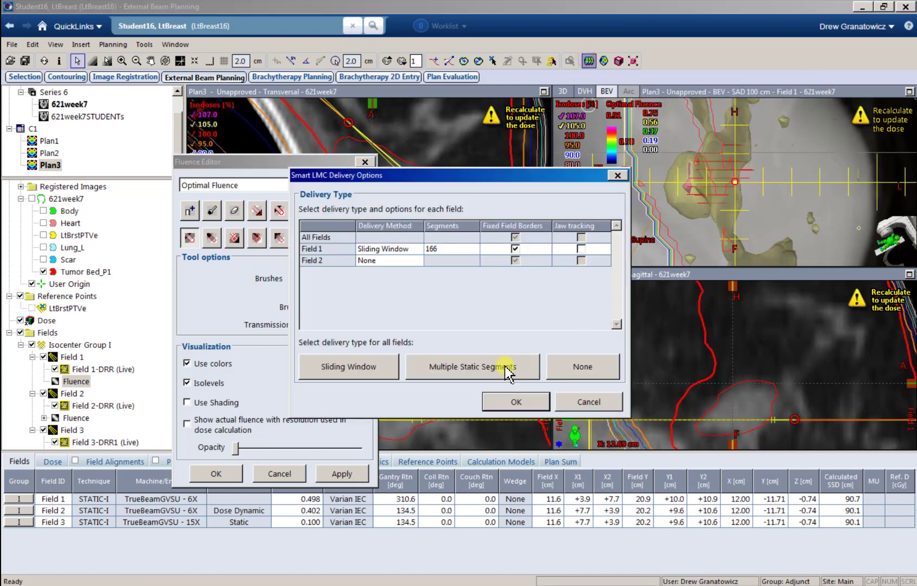
pyautogui.click(508, 403)
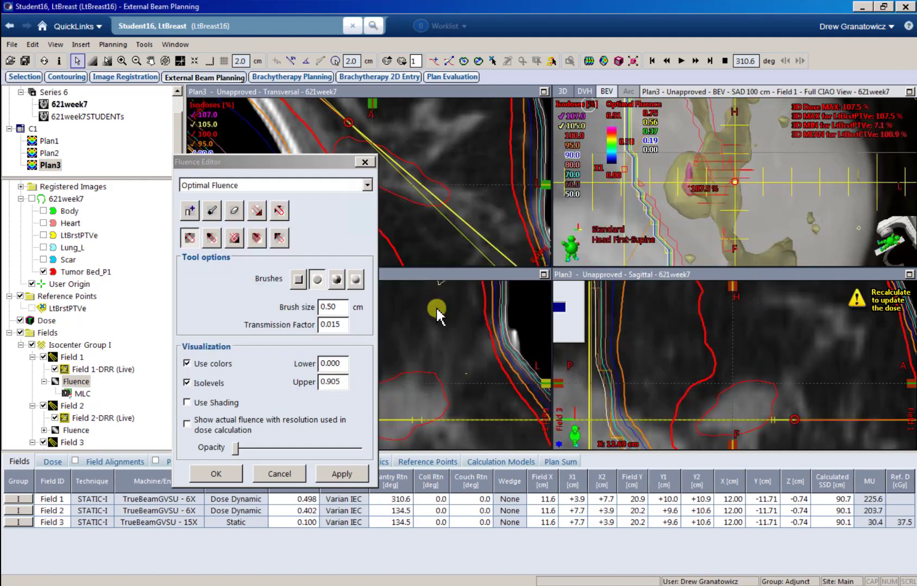
pyautogui.click(393, 462)
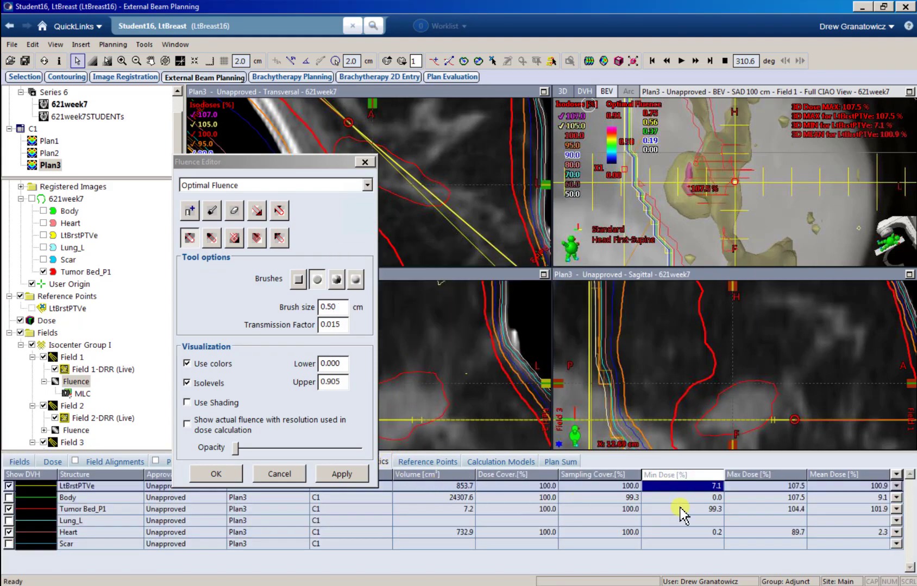
pyautogui.click(683, 511)
# Step: Cancel the Fluence Editor and bring up Plan3's field weights showing 49.8/40.2/10.0%
pyautogui.moveTo(308, 162); pyautogui.dragTo(612, 292)
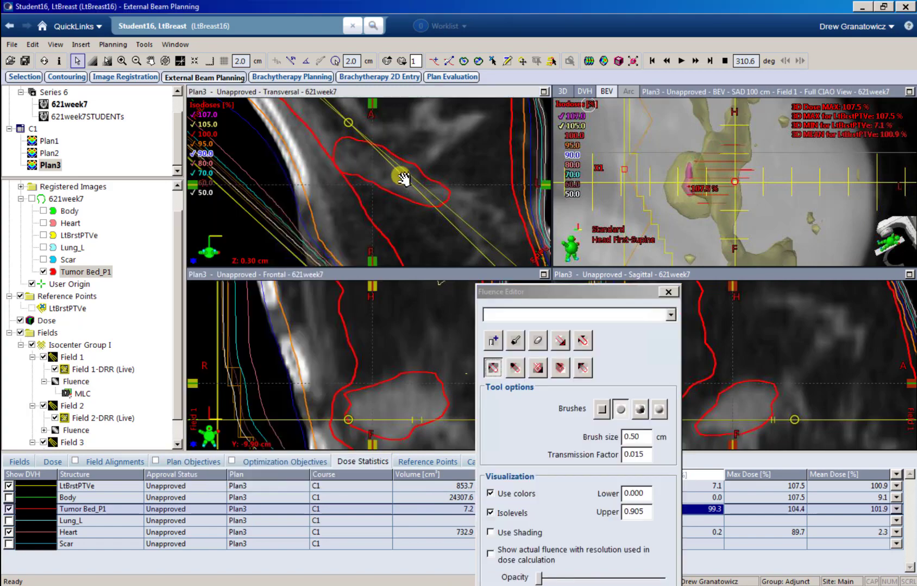
pyautogui.scroll(-3, 402, 178)
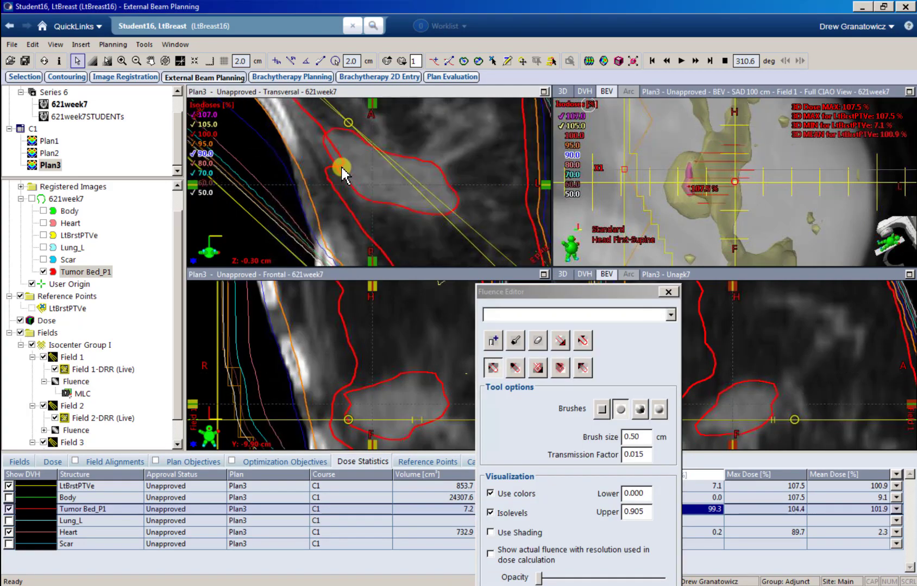
pyautogui.scroll(-3, 342, 175)
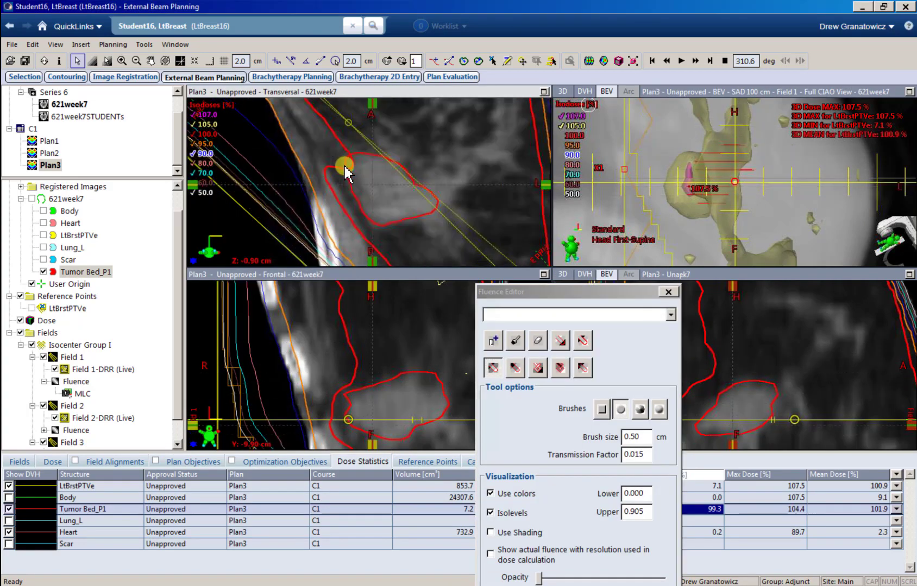
pyautogui.scroll(2, 346, 175)
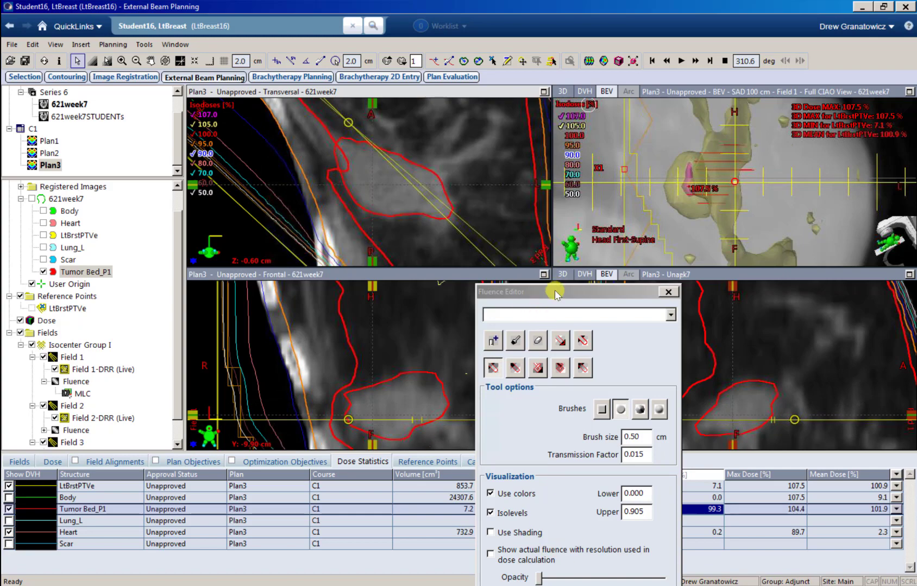
pyautogui.moveTo(553, 292); pyautogui.dragTo(402, 169)
pyautogui.click(416, 481)
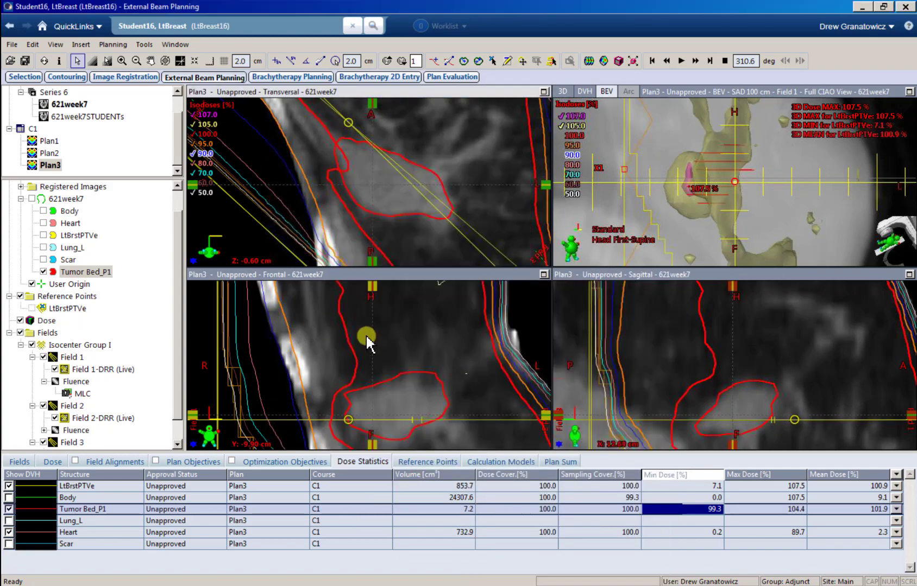
pyautogui.hotkey('ctrl', 'w')
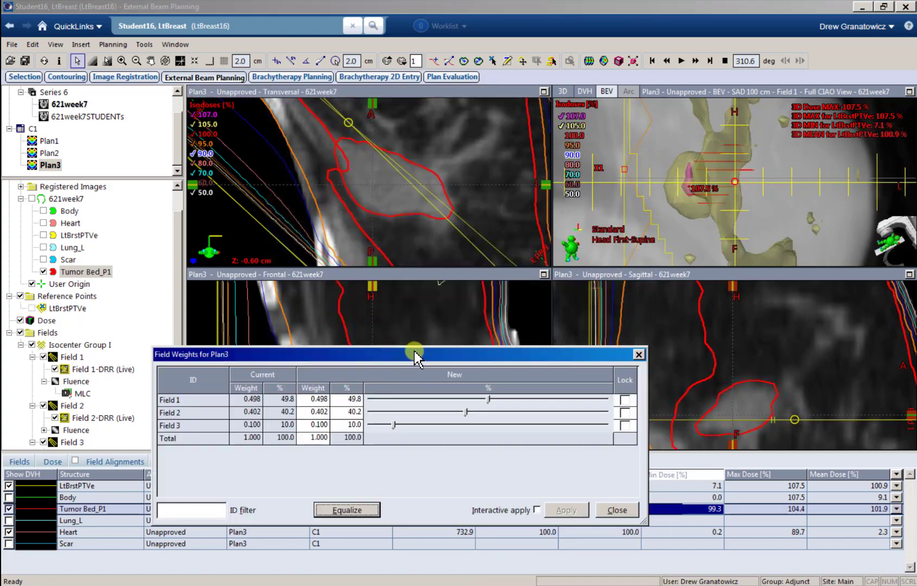
# Step: Lock the field weights, set Field 3 to 15%, and apply the 49.8/35.2/15.0% weighting
pyautogui.moveTo(416, 359); pyautogui.dragTo(422, 346)
pyautogui.click(631, 387)
pyautogui.click(630, 400)
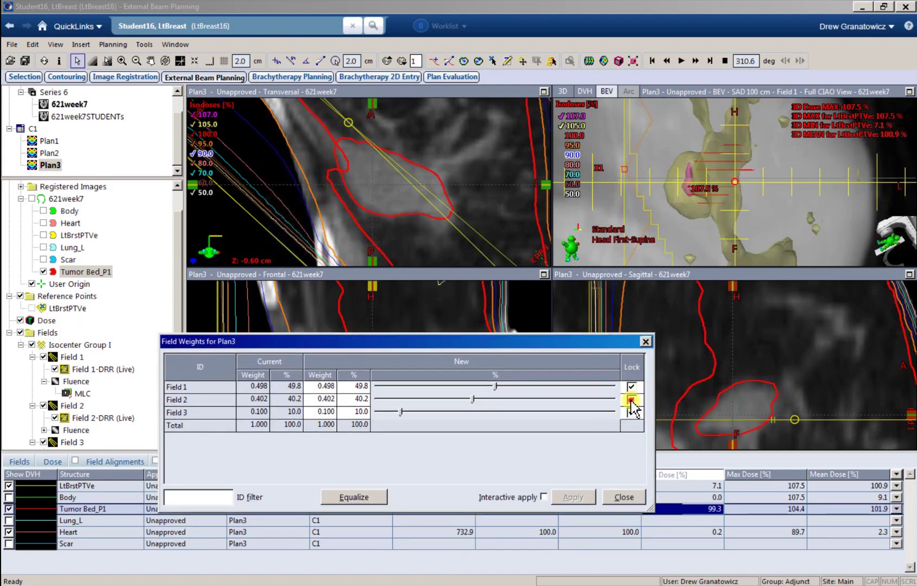
pyautogui.click(630, 412)
pyautogui.click(355, 412)
pyautogui.write('15')
pyautogui.press('Return')
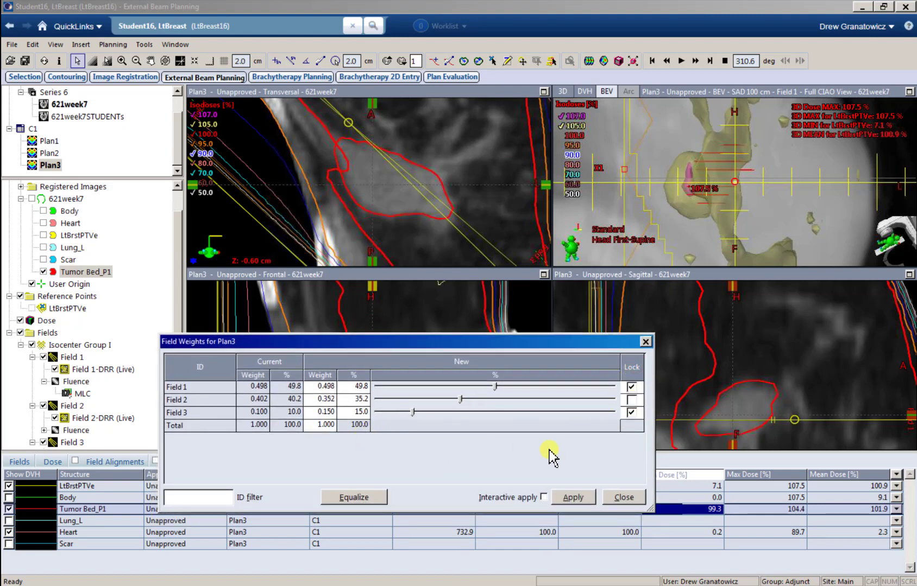
pyautogui.click(572, 497)
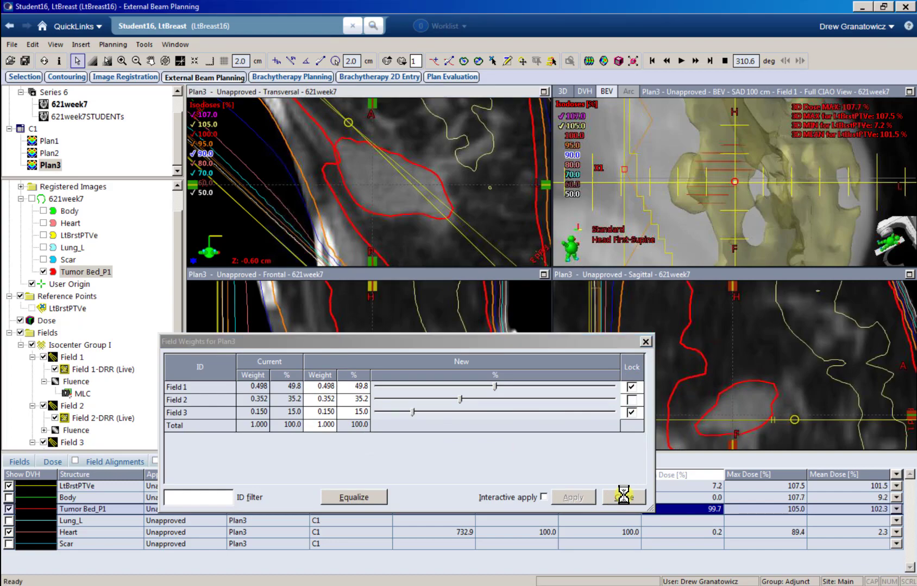
pyautogui.click(623, 497)
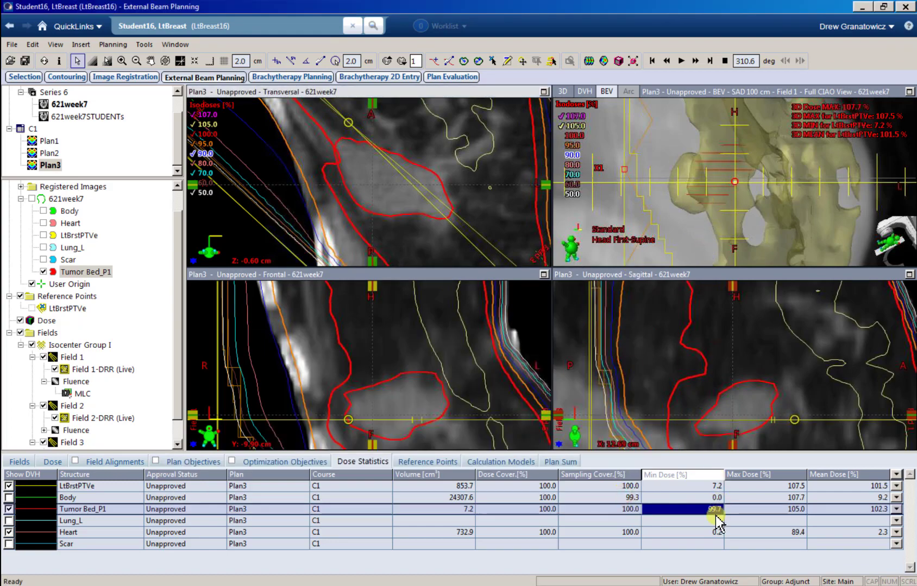
# Step: Scroll the beam's-eye and transversal views, then display Field 2's fluence at gantry 134.5°
pyautogui.click(702, 189)
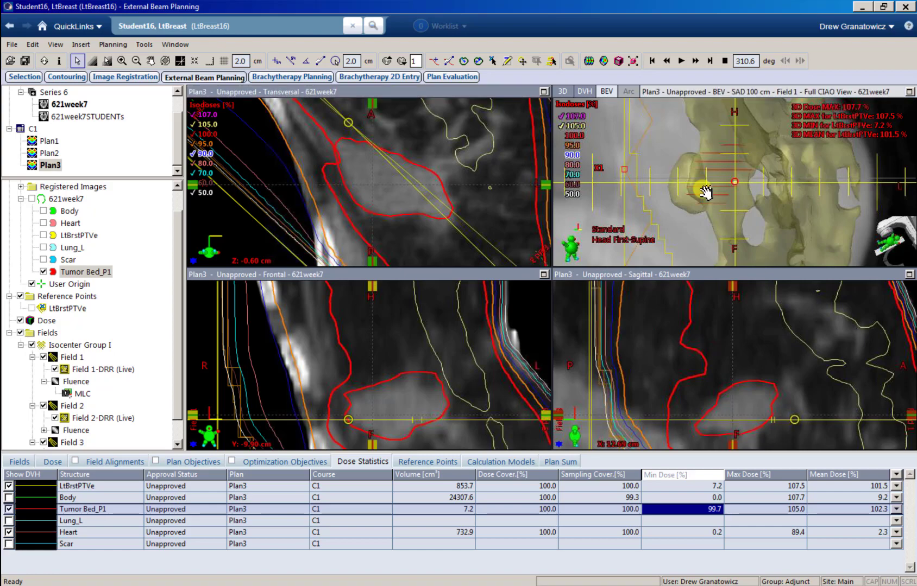
pyautogui.scroll(-1, 702, 189)
pyautogui.scroll(2, 701, 189)
pyautogui.click(347, 172)
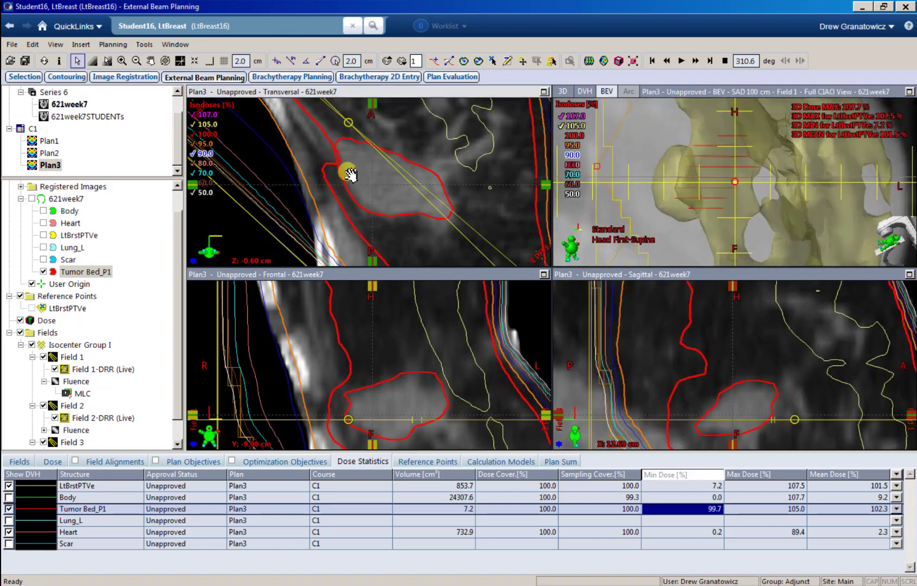
pyautogui.scroll(-3, 347, 172)
pyautogui.scroll(3, 347, 172)
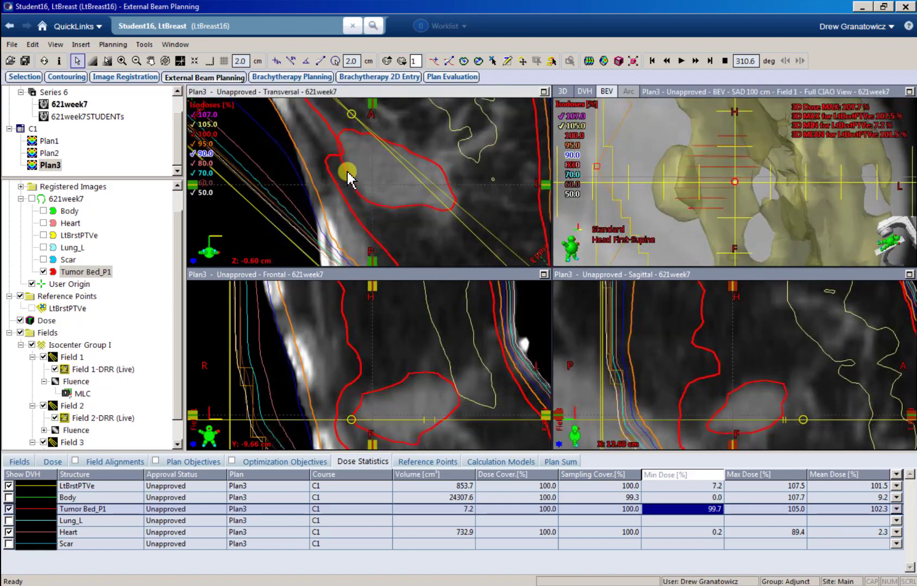
pyautogui.click(68, 431)
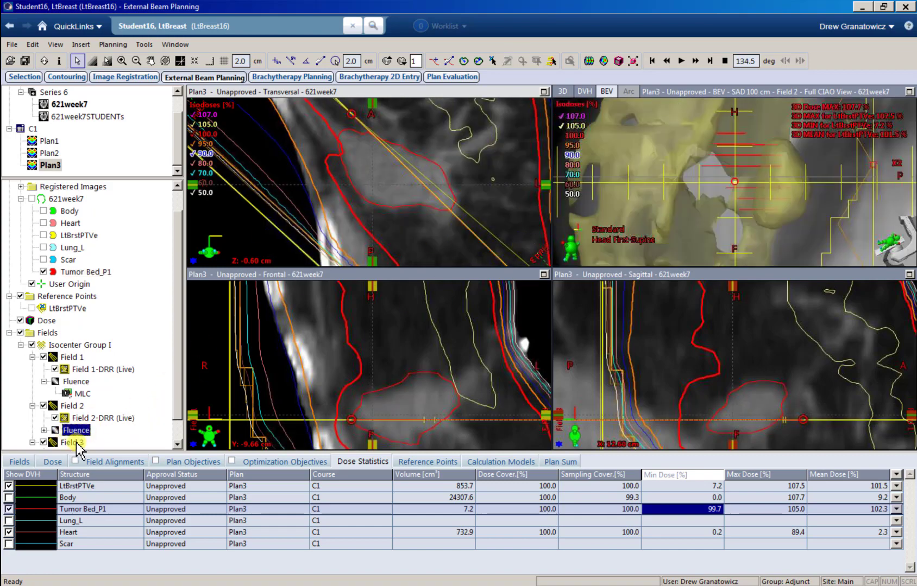
# Step: Lower the overlay opacity and reduce Field 2's fluence over the hot region (1.00 cm brush, 0.015 transmission), then apply
pyautogui.rightClick(76, 436)
pyautogui.click(110, 451)
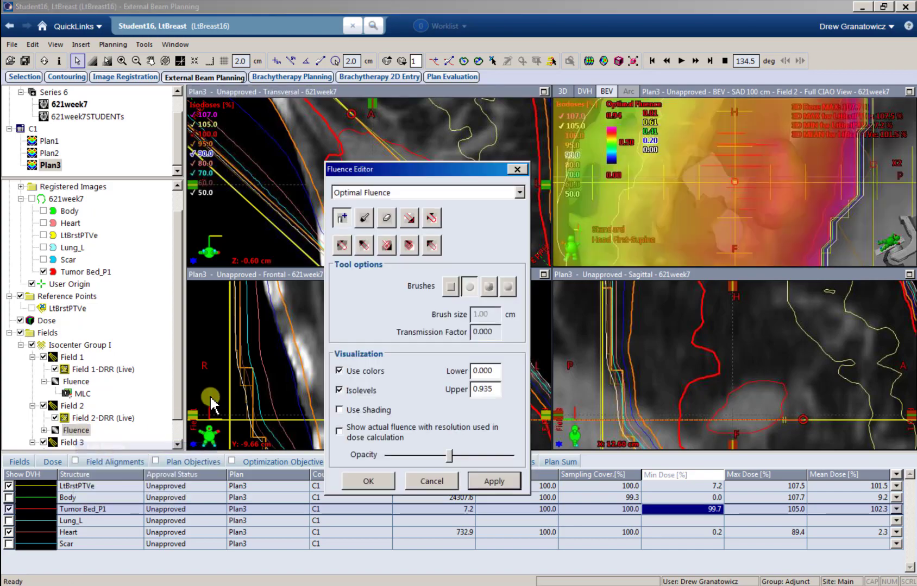
pyautogui.moveTo(431, 454); pyautogui.dragTo(388, 455)
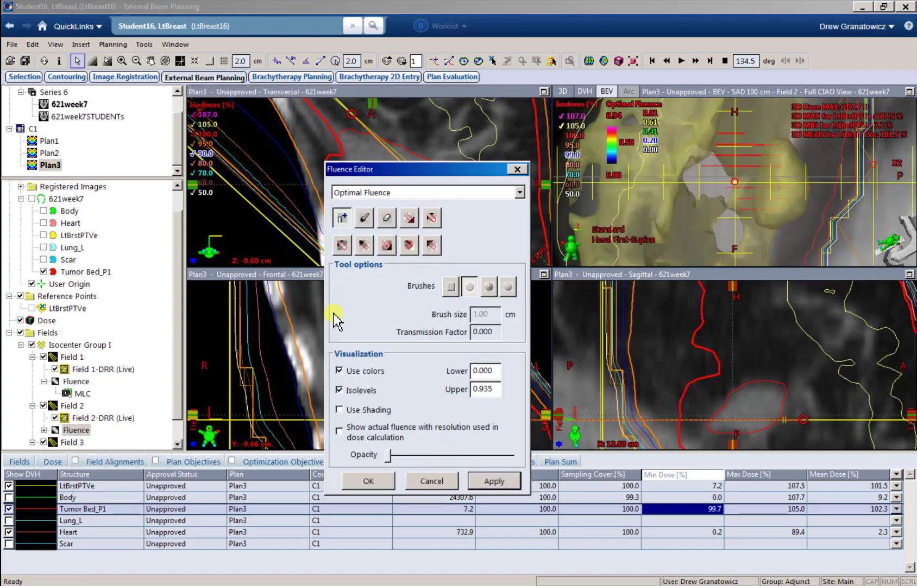
pyautogui.click(342, 246)
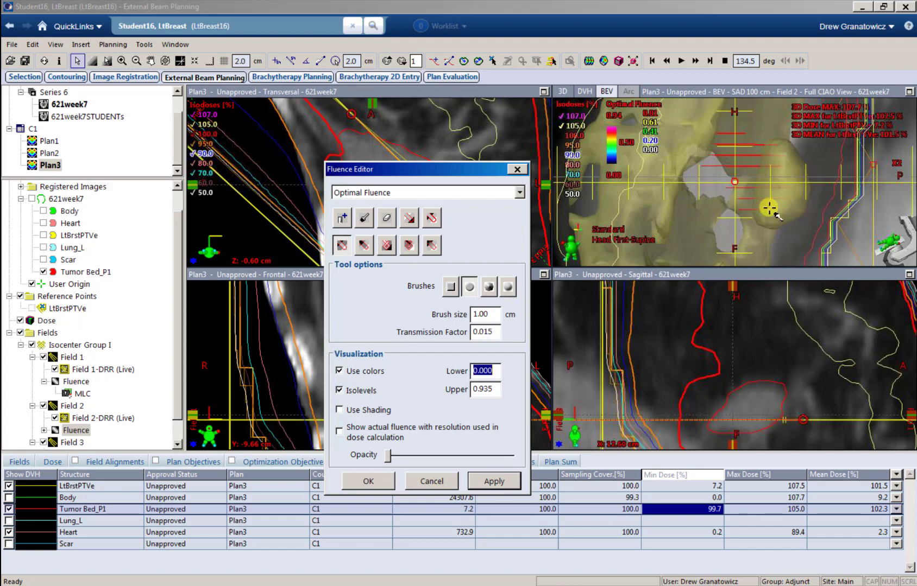
pyautogui.click(782, 157)
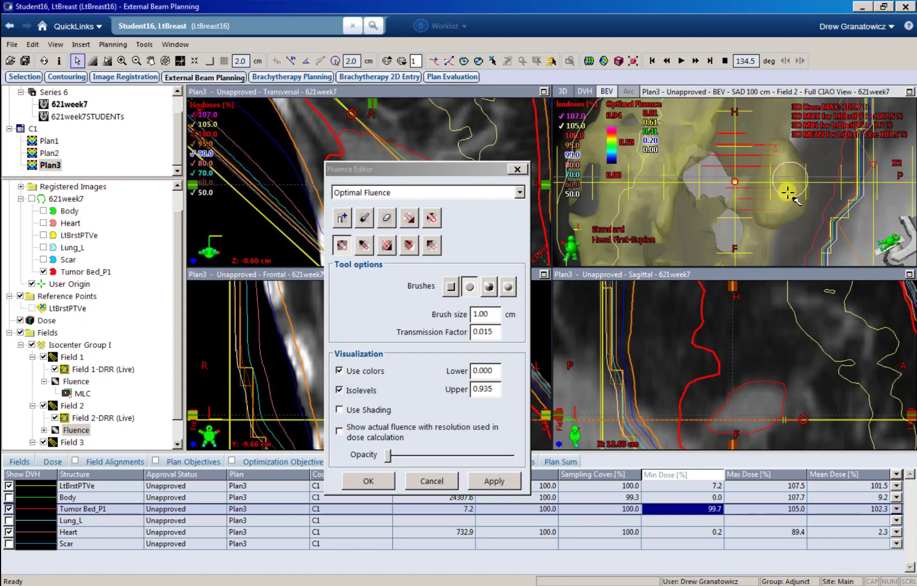
pyautogui.click(494, 481)
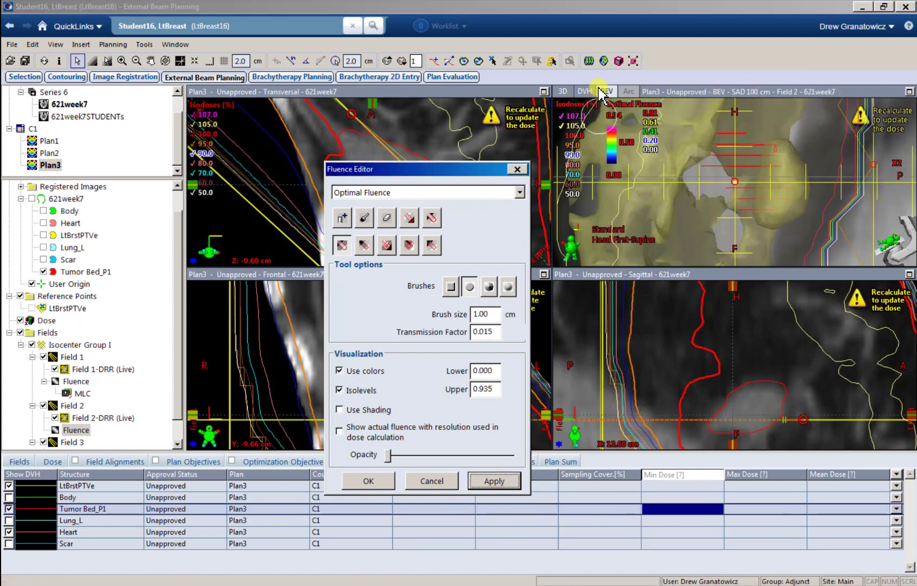
pyautogui.click(588, 61)
# Step: Run the sliding-window leaf motion calculator for Field 2 so the dose recalculates to PTV max 107.8%
pyautogui.click(499, 350)
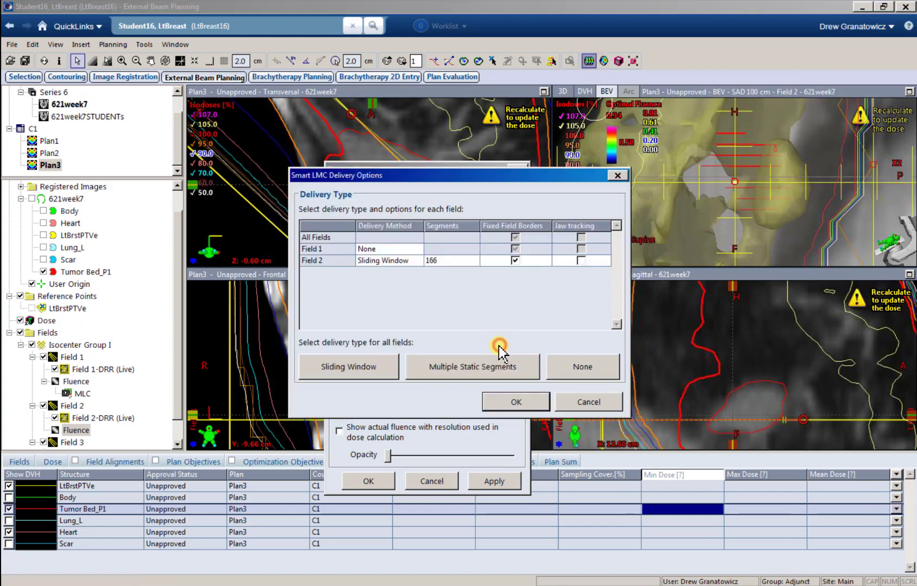
pyautogui.click(515, 402)
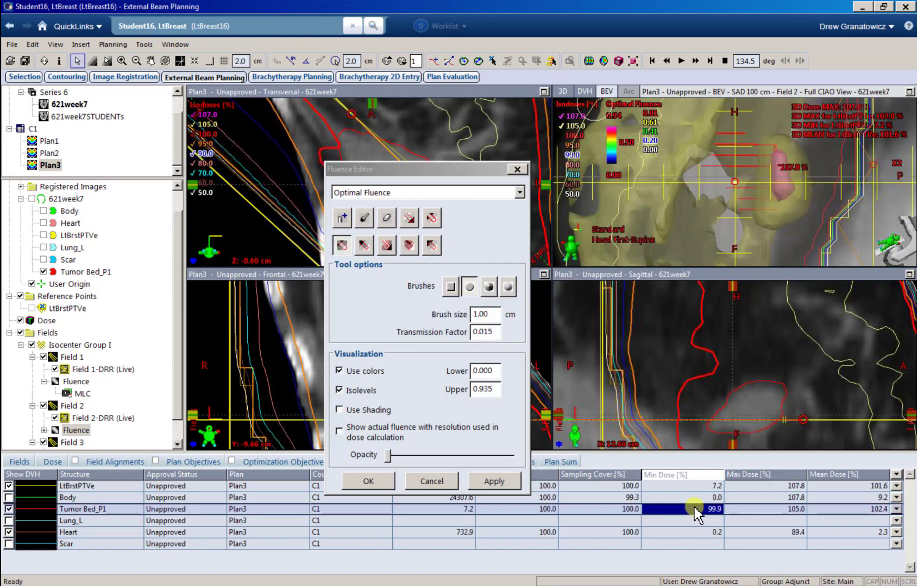
pyautogui.moveTo(420, 170); pyautogui.dragTo(624, 248)
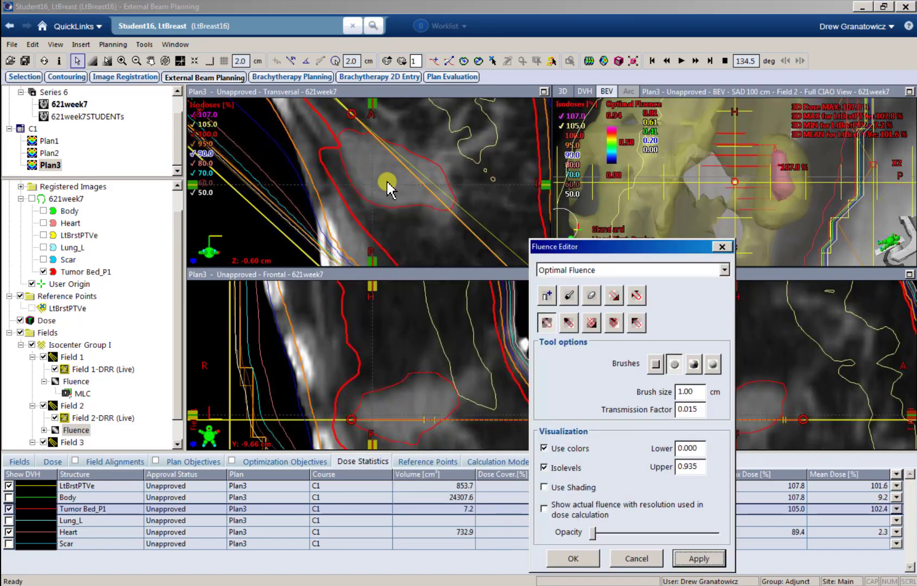
# Step: Review the transversal slices and bring up Plan3's field weights with Ctrl+W
pyautogui.click(375, 193)
pyautogui.scroll(-3, 378, 193)
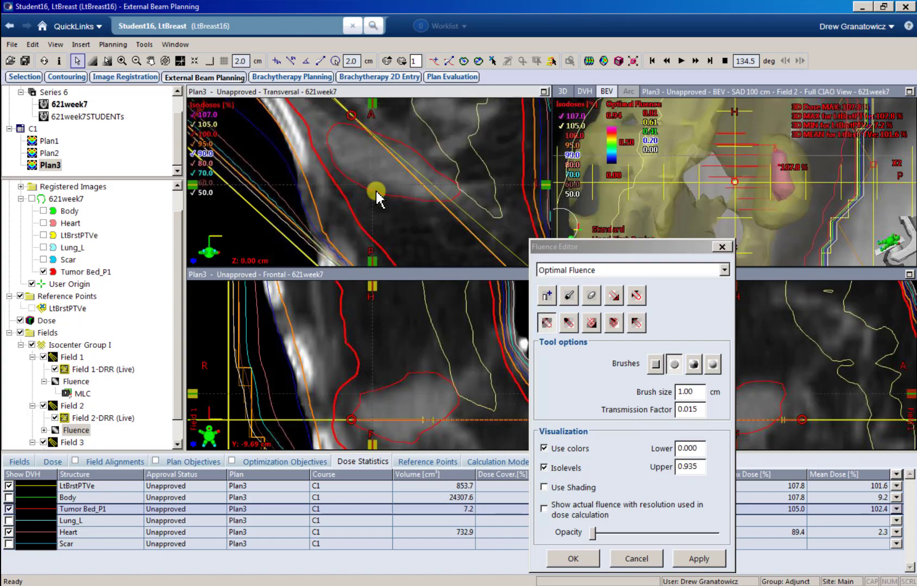
pyautogui.scroll(3, 380, 189)
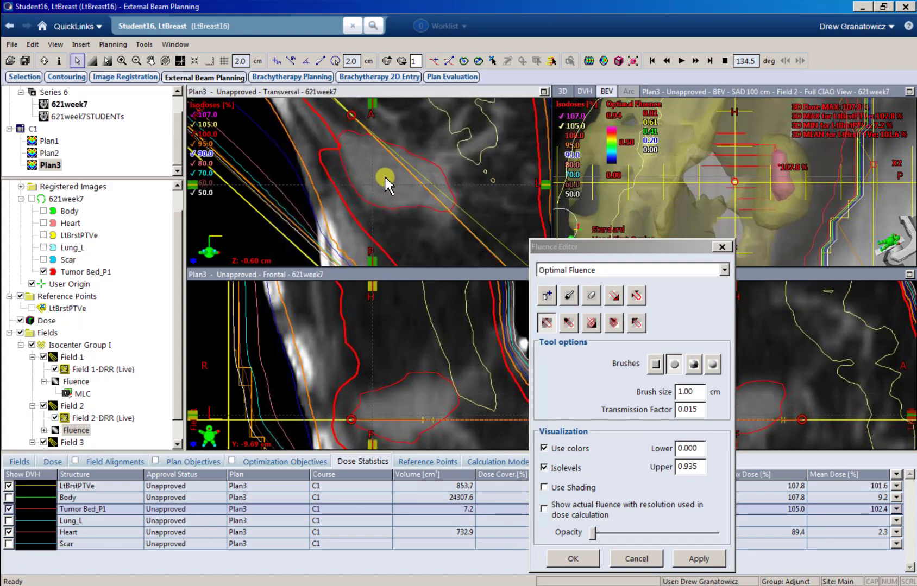
pyautogui.scroll(-6, 385, 178)
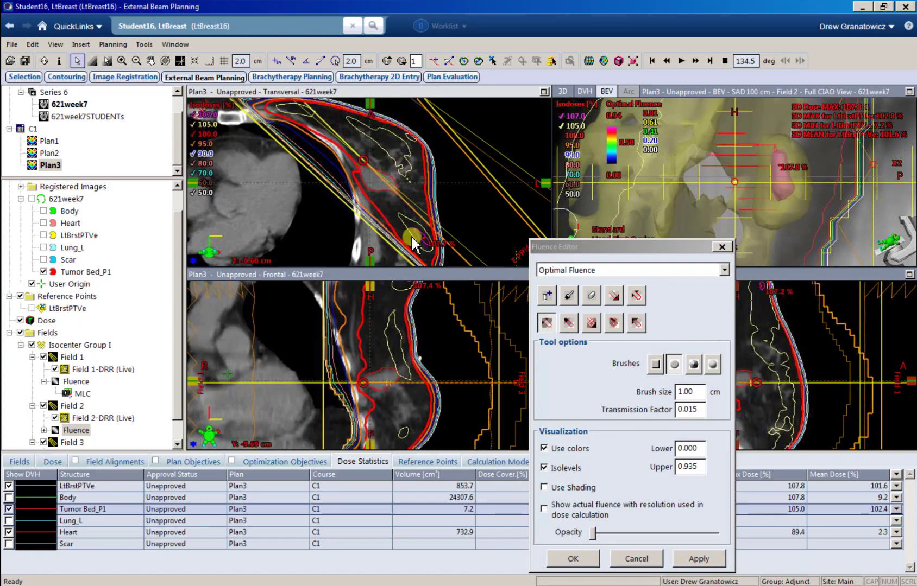
pyautogui.scroll(3, 387, 202)
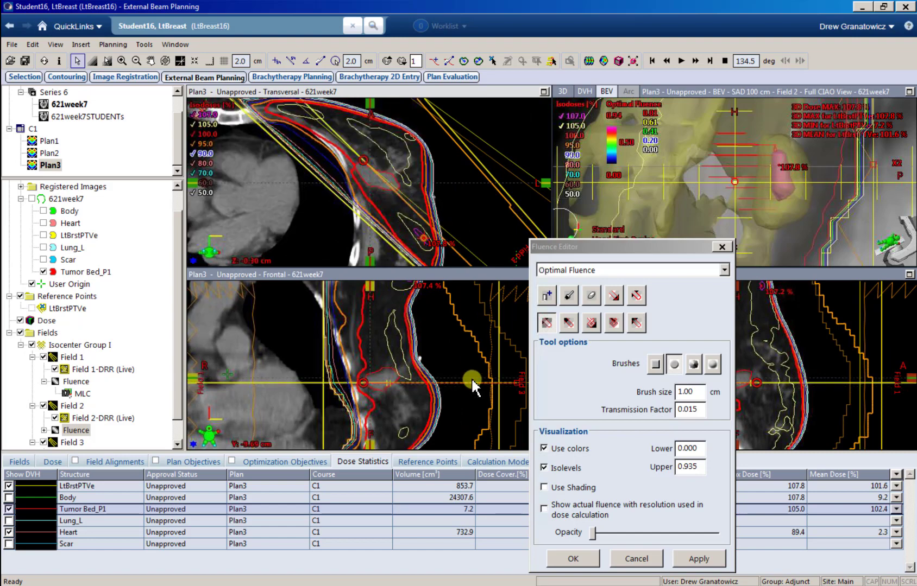
pyautogui.hotkey('ctrl', 'w')
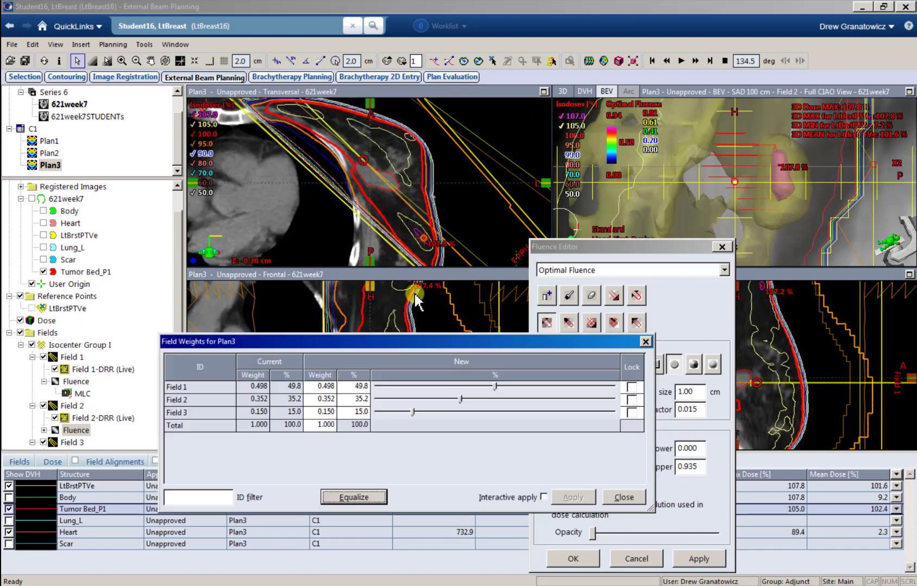
# Step: Lock Field 3 at 15% and set Field 1 to 50.5%, applying 50.5/34.5/15.0% weights (PTV max 108.2%)
pyautogui.click(632, 413)
pyautogui.click(361, 387)
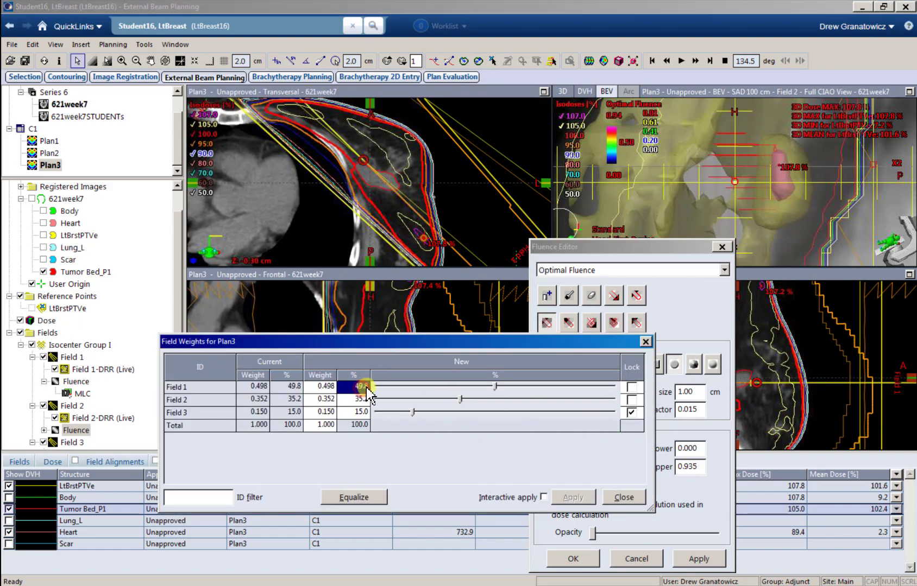
pyautogui.click(565, 494)
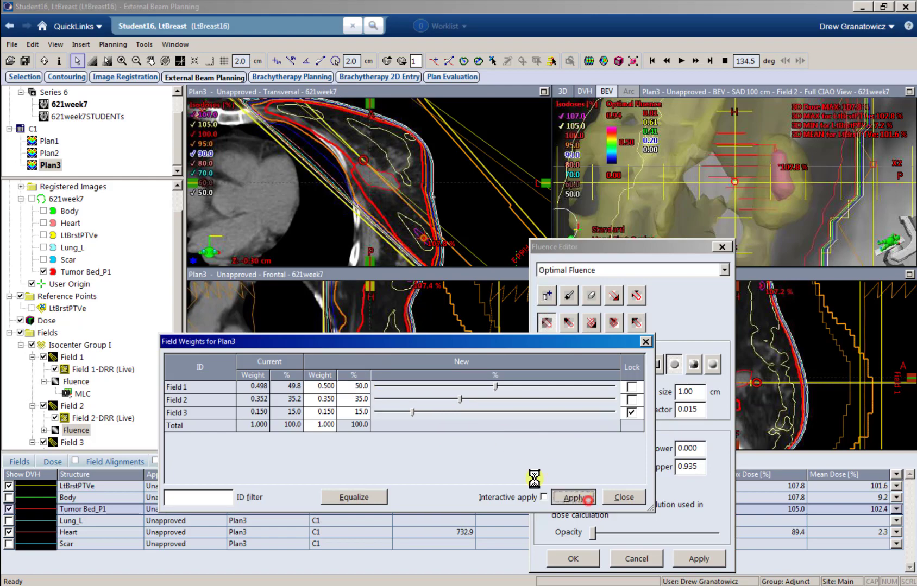
pyautogui.click(359, 386)
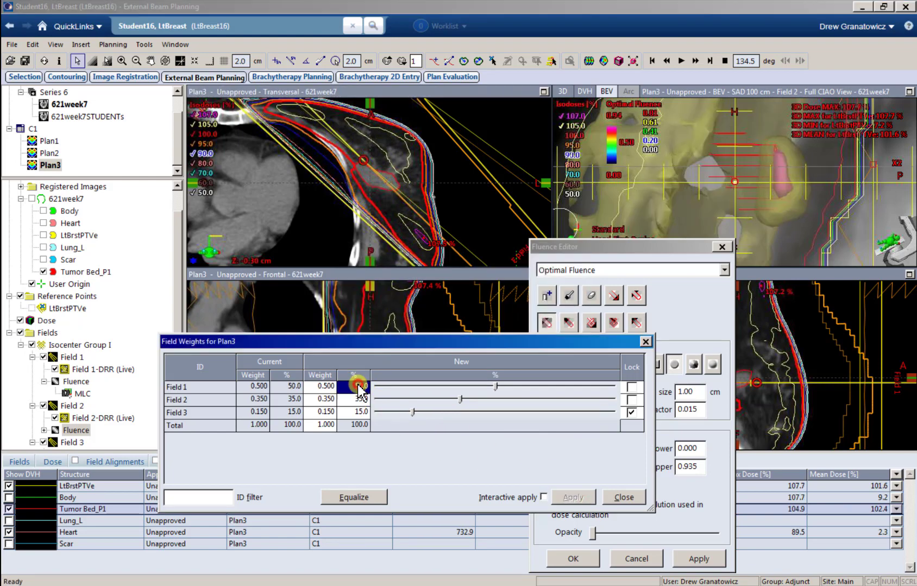
pyautogui.write('50.5')
pyautogui.press('Return')
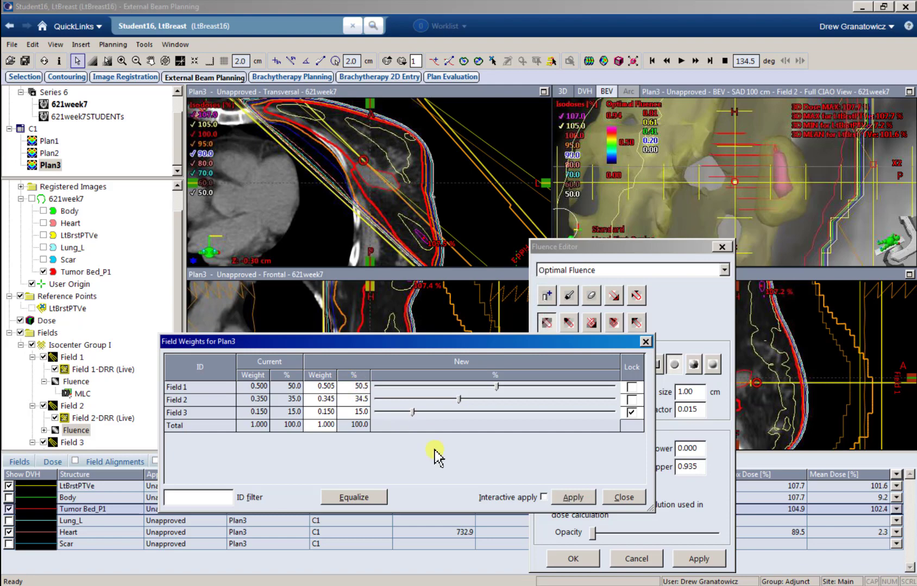
pyautogui.click(561, 503)
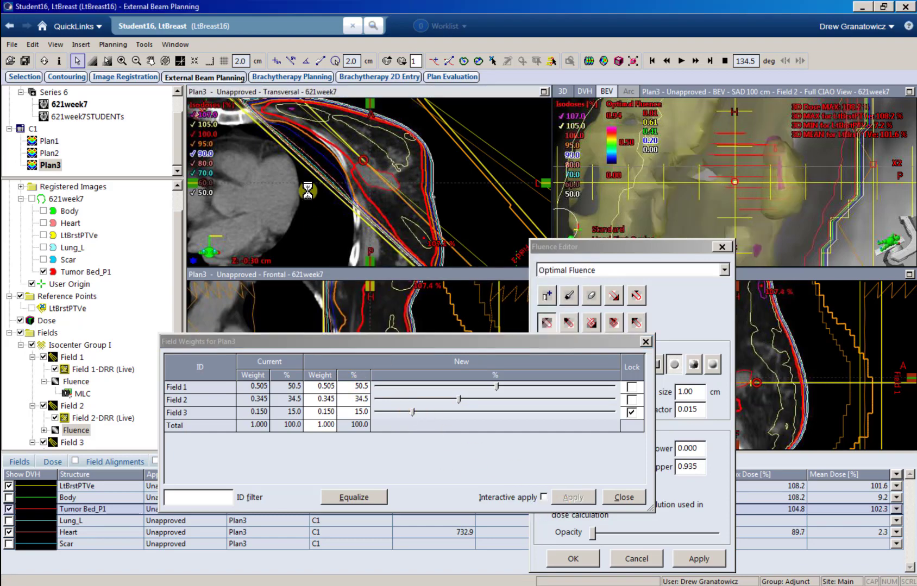
pyautogui.scroll(-2, 328, 190)
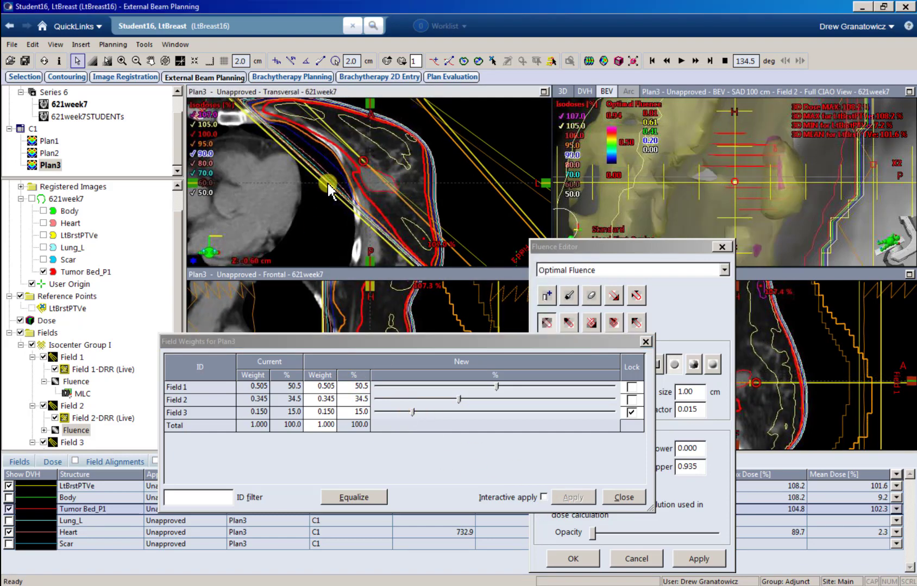
pyautogui.scroll(-1, 329, 188)
pyautogui.scroll(1, 328, 187)
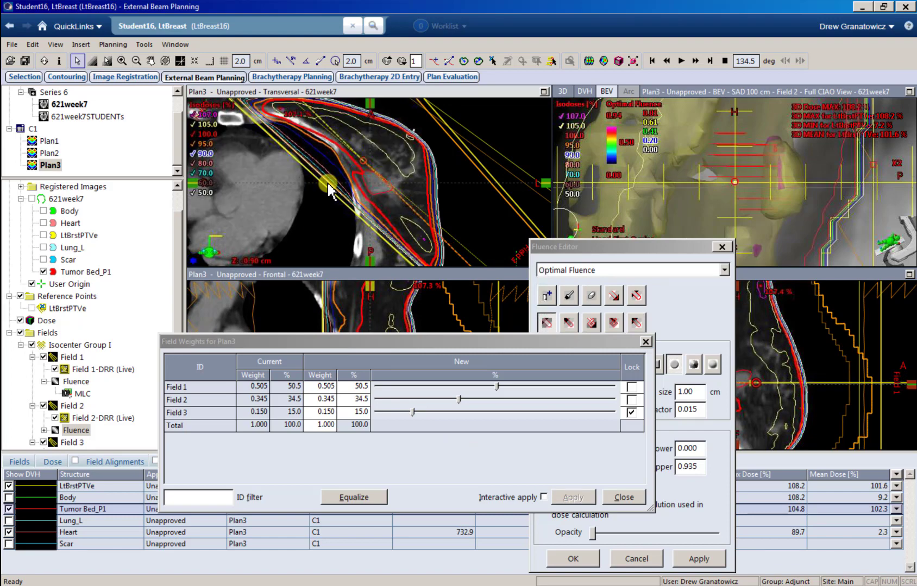
pyautogui.scroll(1, 329, 190)
pyautogui.click(623, 498)
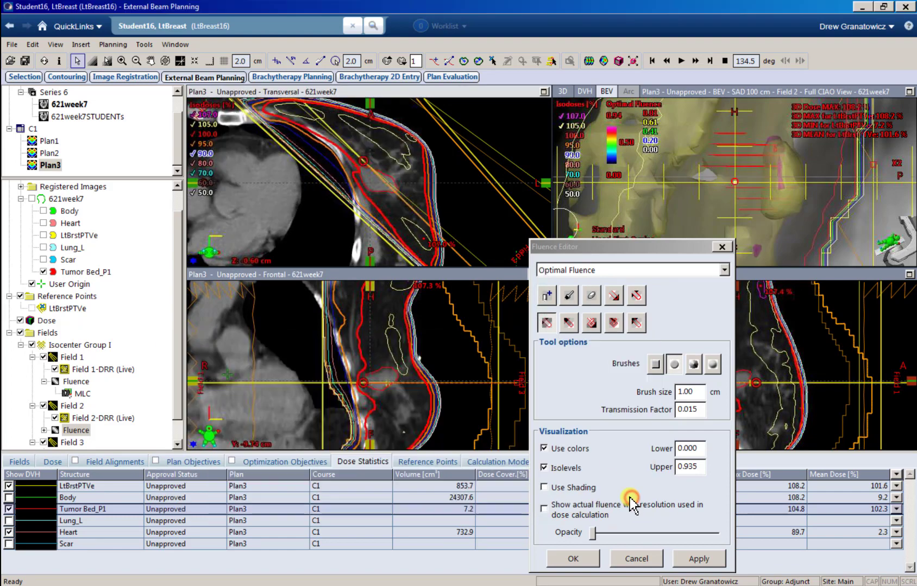
# Step: Cancel the fluence editor and renormalize Plan3 to 91.3% on the Dose tab, then view dose statistics
pyautogui.click(636, 559)
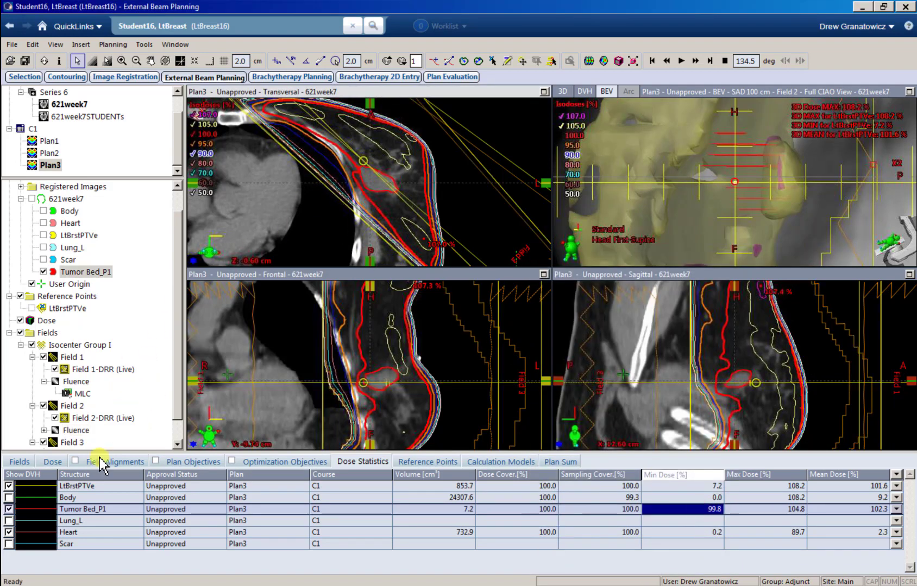
pyautogui.click(55, 463)
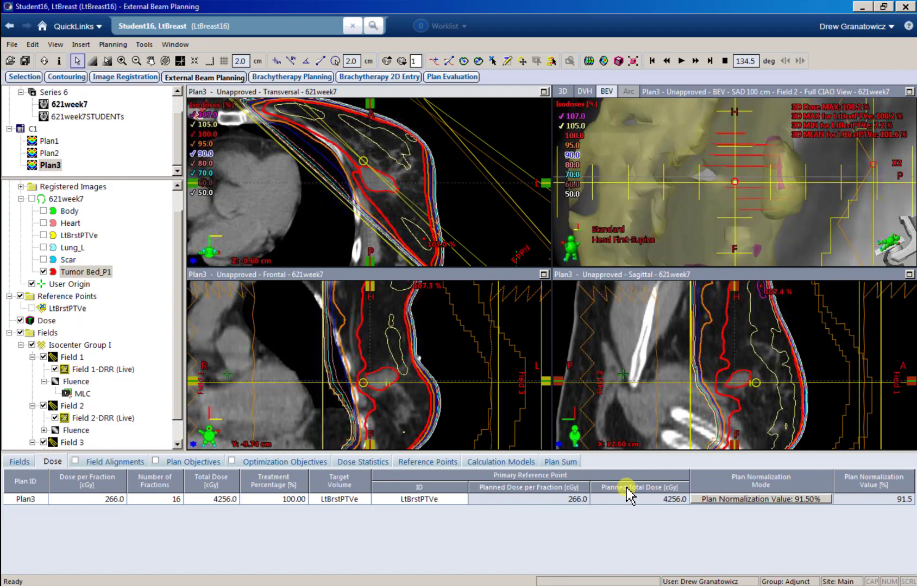
pyautogui.doubleClick(706, 499)
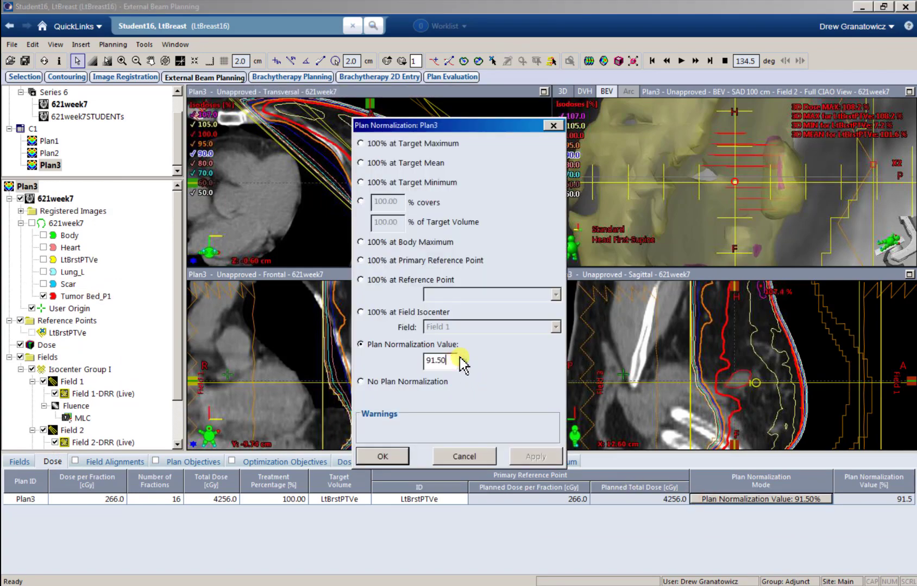
pyautogui.write('91.3')
pyautogui.click(383, 457)
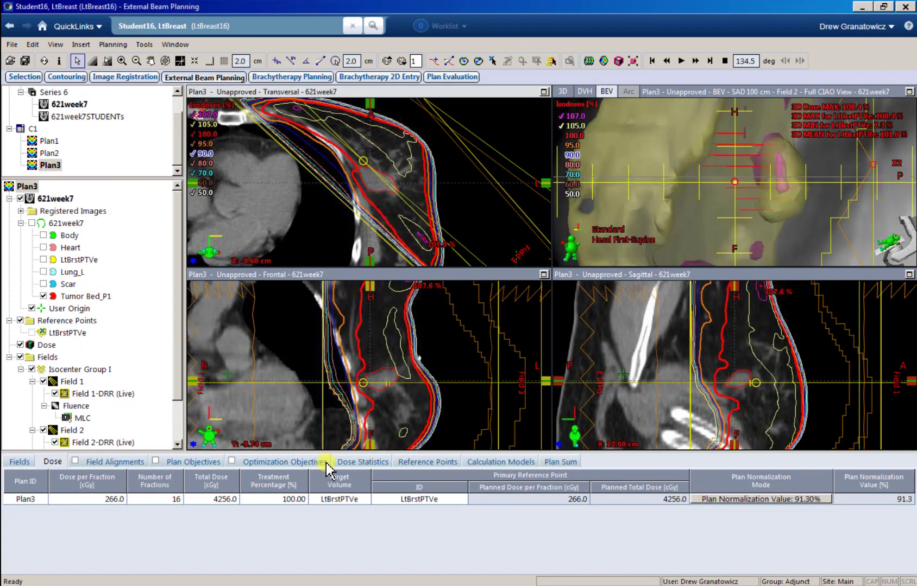
pyautogui.click(346, 462)
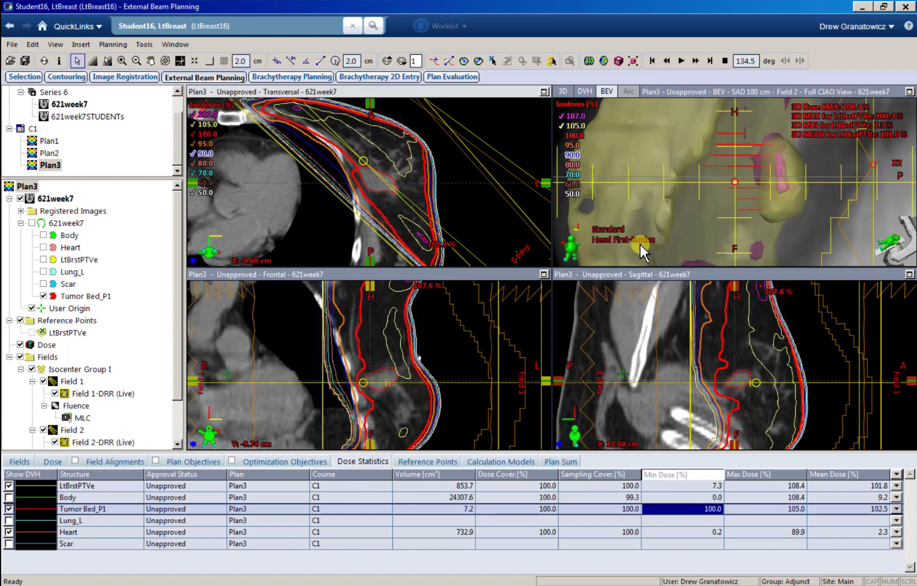
# Step: Maximize Field 2's beam's-eye view, zoom in around the isocentre, and select Field 1's fluence
pyautogui.moveTo(737, 192); pyautogui.dragTo(718, 195)
pyautogui.scroll(-5, 708, 206)
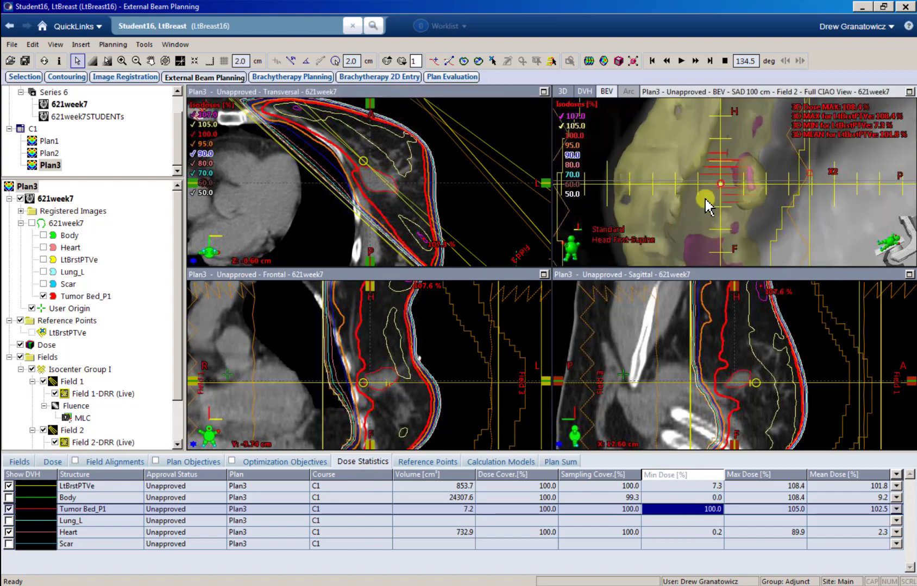
pyautogui.scroll(1, 713, 219)
pyautogui.scroll(-3, 424, 233)
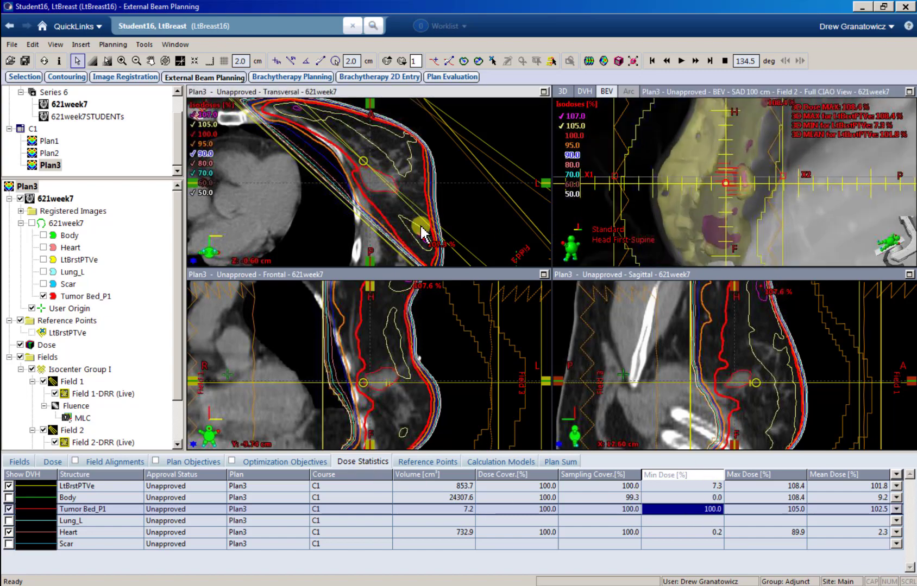
pyautogui.scroll(-1, 769, 184)
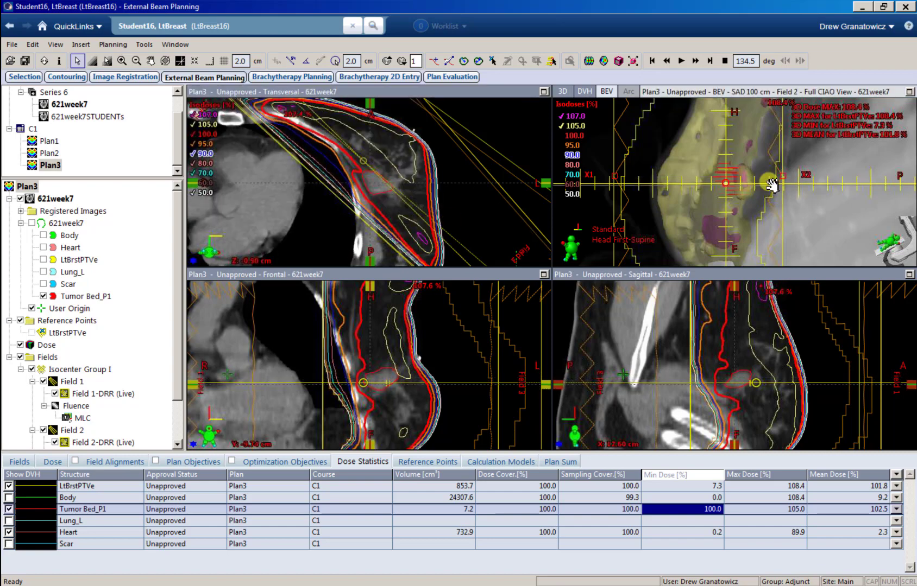
pyautogui.click(910, 92)
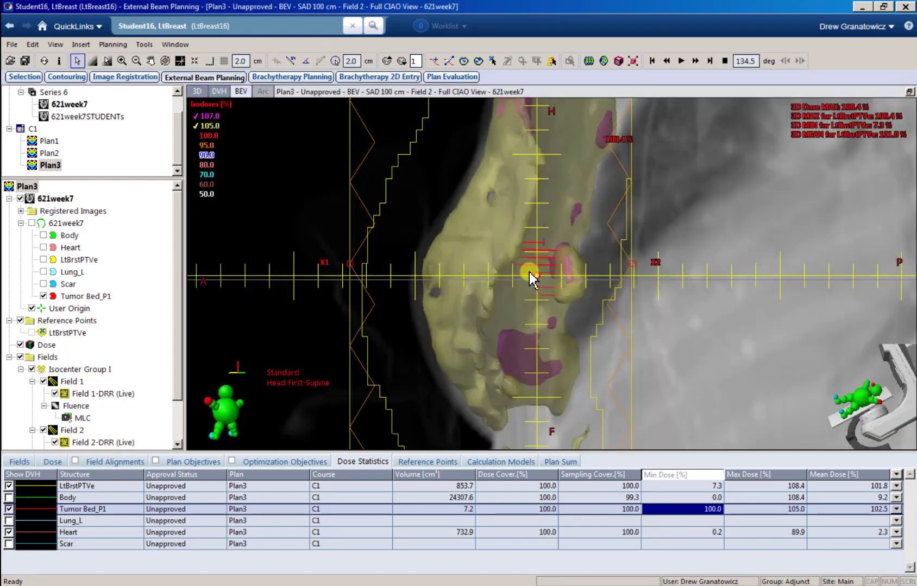
pyautogui.scroll(2, 535, 275)
pyautogui.scroll(1, 552, 305)
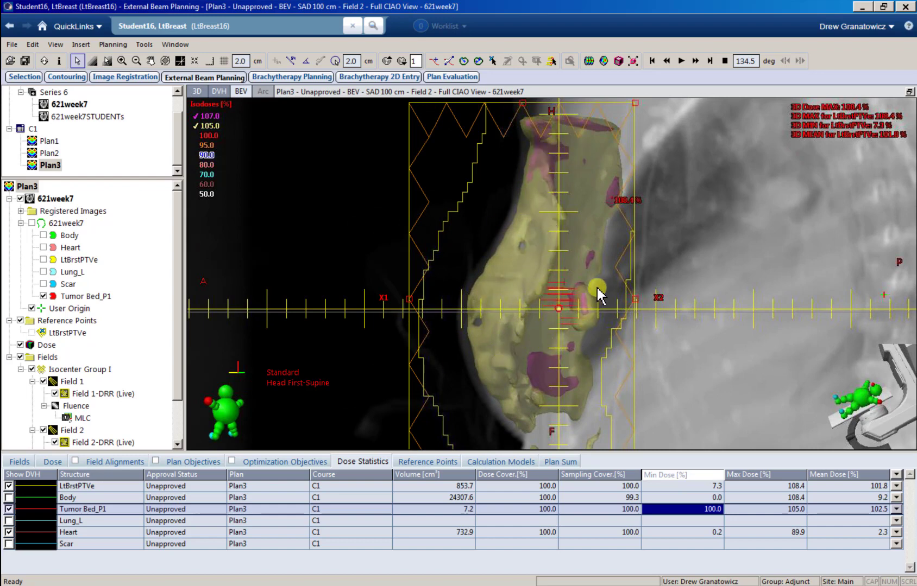
pyautogui.click(75, 407)
# Step: Open Field 1's fluence for editing with the paint brush and fade the fluence overlay
pyautogui.rightClick(76, 409)
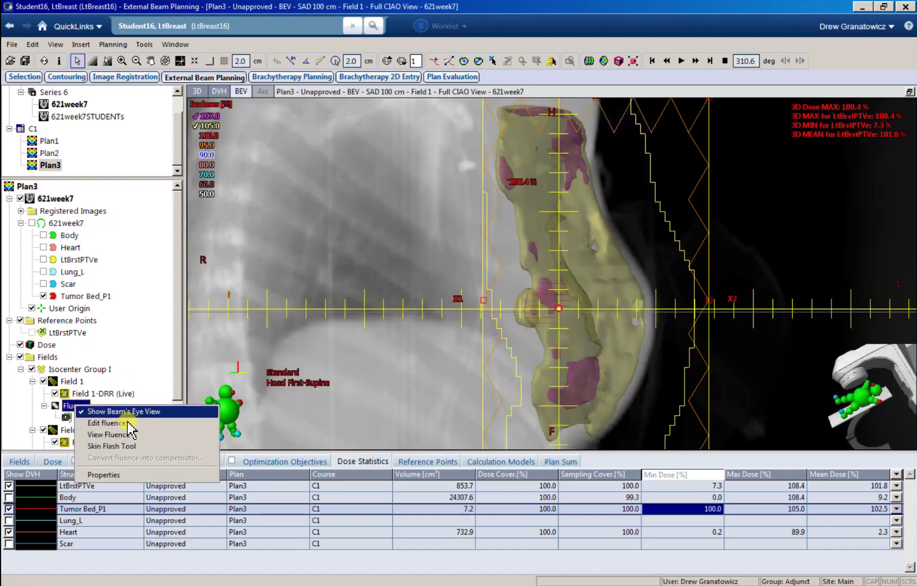
pyautogui.click(120, 423)
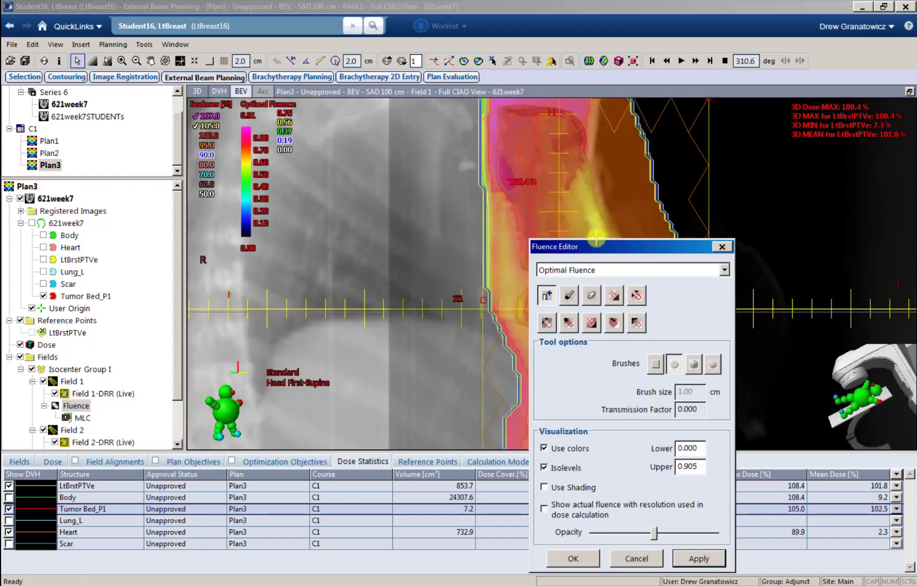
pyautogui.click(237, 241)
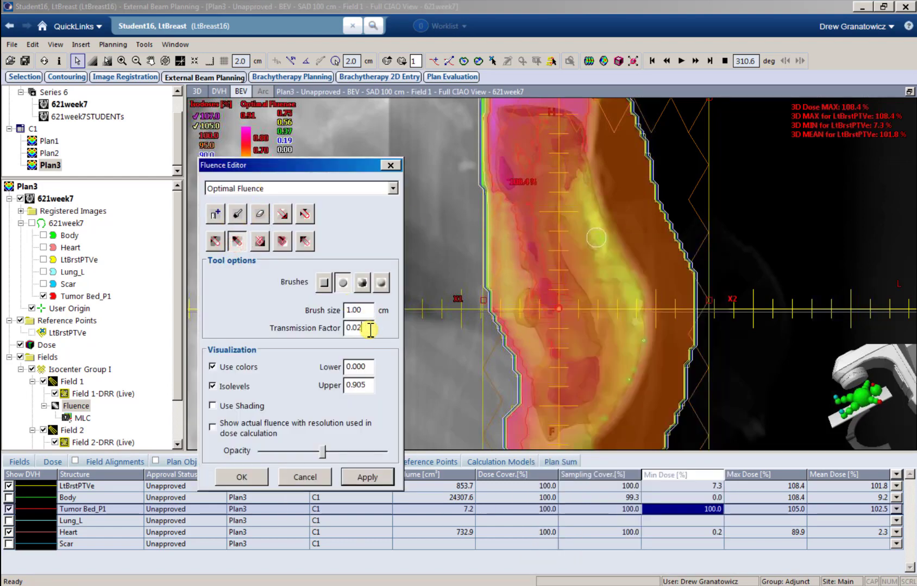
pyautogui.moveTo(324, 452); pyautogui.dragTo(196, 454)
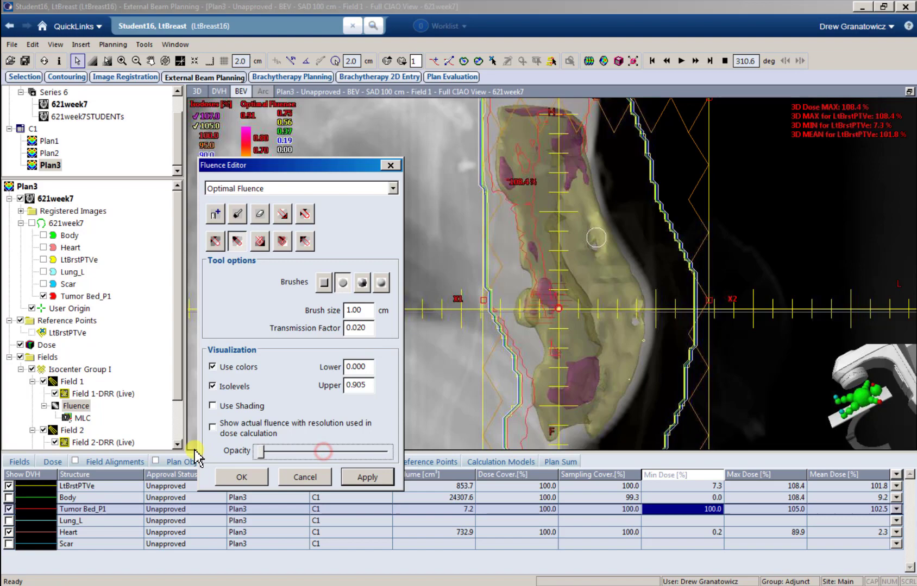
pyautogui.click(508, 340)
pyautogui.scroll(-2, 509, 341)
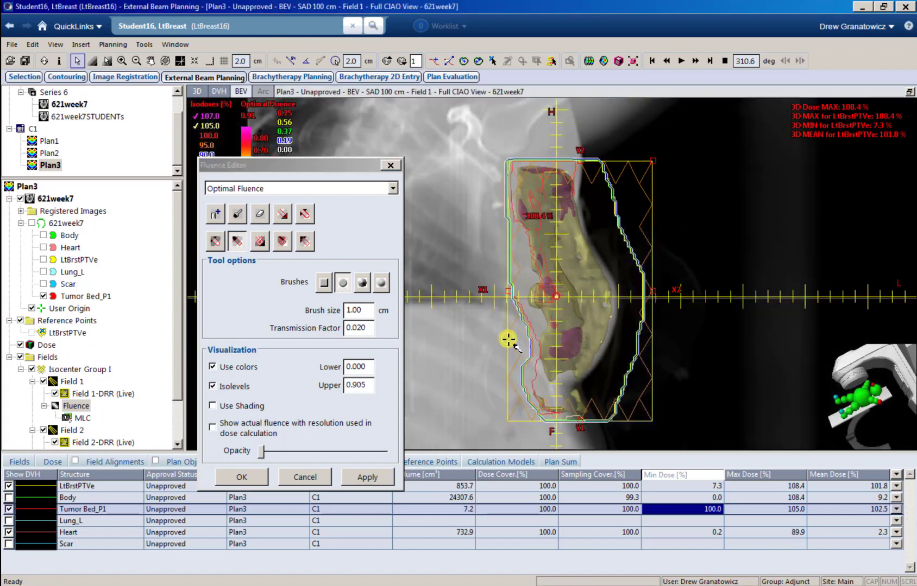
pyautogui.scroll(1, 507, 331)
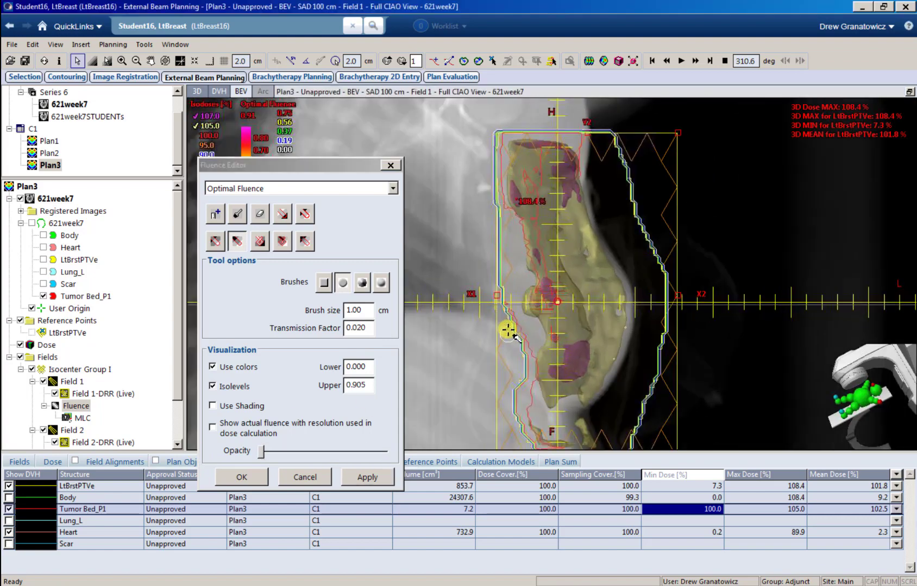
# Step: Paint Field 1's hot spots down with a 2 cm brush at 0.020 transmission and apply
pyautogui.click(362, 311)
pyautogui.write('2')
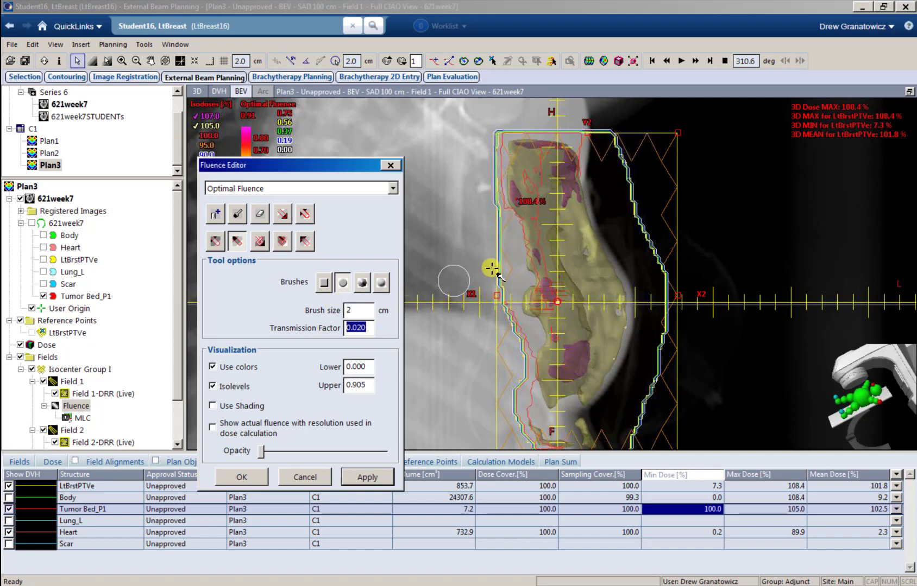
pyautogui.press('Tab')
pyautogui.moveTo(526, 156)
pyautogui.mouseDown()
pyautogui.moveTo(556, 153)
pyautogui.moveTo(525, 177)
pyautogui.moveTo(548, 160)
pyautogui.moveTo(552, 139)
pyautogui.moveTo(528, 193)
pyautogui.moveTo(574, 204)
pyautogui.moveTo(528, 211)
pyautogui.moveTo(579, 220)
pyautogui.moveTo(542, 234)
pyautogui.moveTo(589, 240)
pyautogui.moveTo(543, 245)
pyautogui.moveTo(541, 258)
pyautogui.moveTo(577, 271)
pyautogui.moveTo(581, 304)
pyautogui.moveTo(552, 359)
pyautogui.moveTo(551, 381)
pyautogui.moveTo(568, 388)
pyautogui.moveTo(595, 380)
pyautogui.moveTo(602, 326)
pyautogui.moveTo(599, 273)
pyautogui.moveTo(587, 360)
pyautogui.moveTo(572, 361)
pyautogui.moveTo(580, 287)
pyautogui.mouseUp()
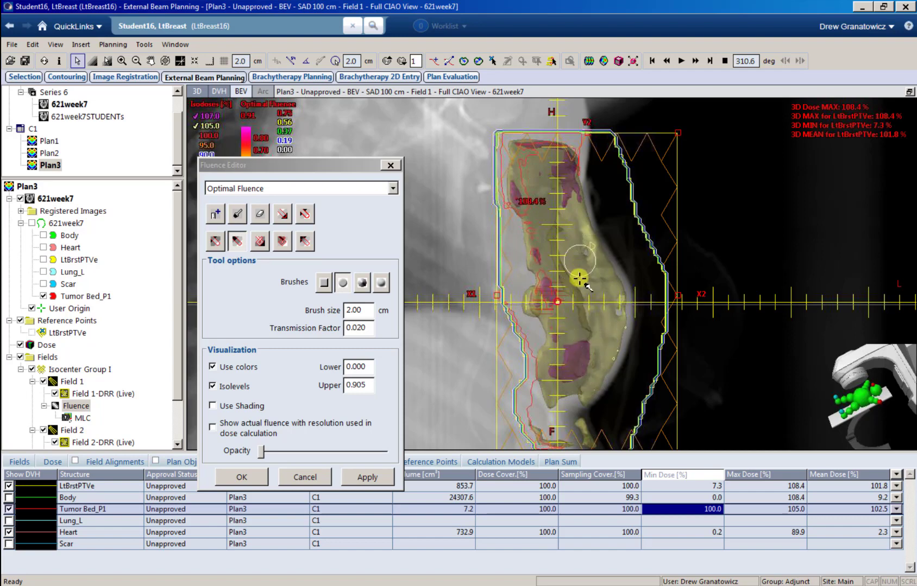
pyautogui.click(367, 477)
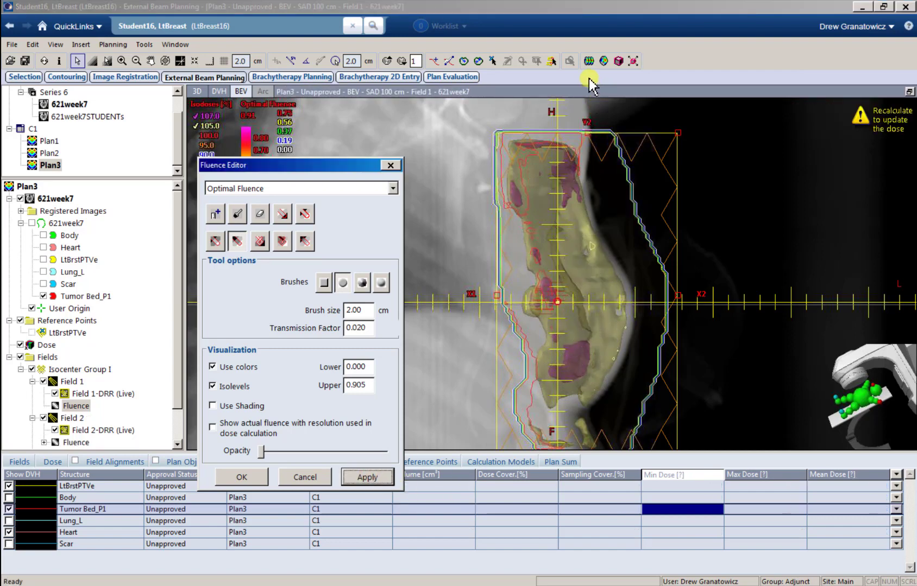
# Step: Recompute Field 1's sliding-window leaf motions, bringing PTV max dose down to 107.8%
pyautogui.click(588, 61)
pyautogui.click(501, 347)
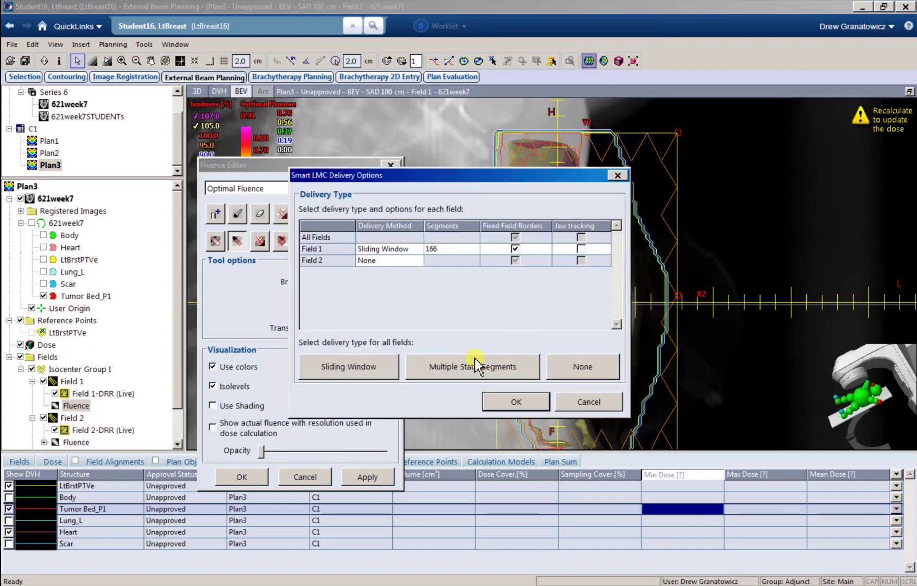
pyautogui.click(506, 403)
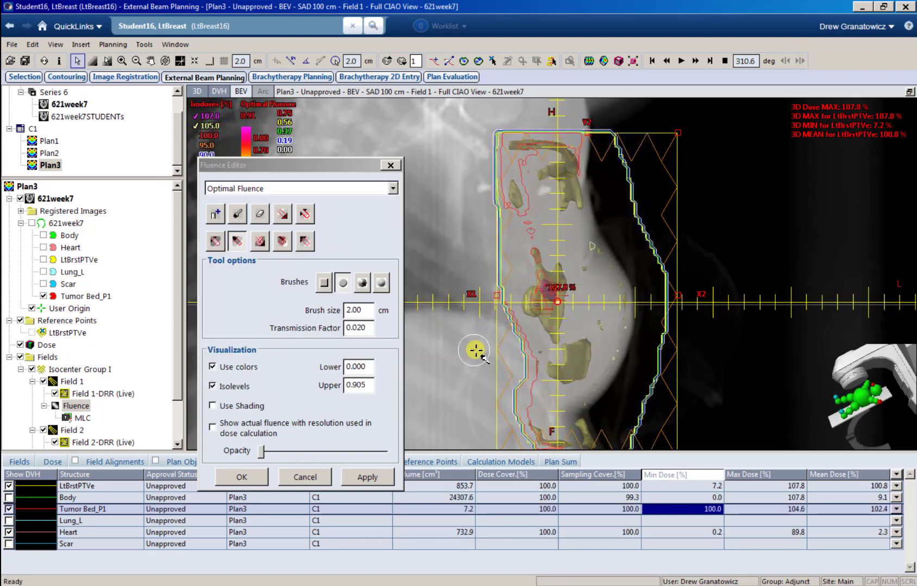
pyautogui.scroll(3, 487, 344)
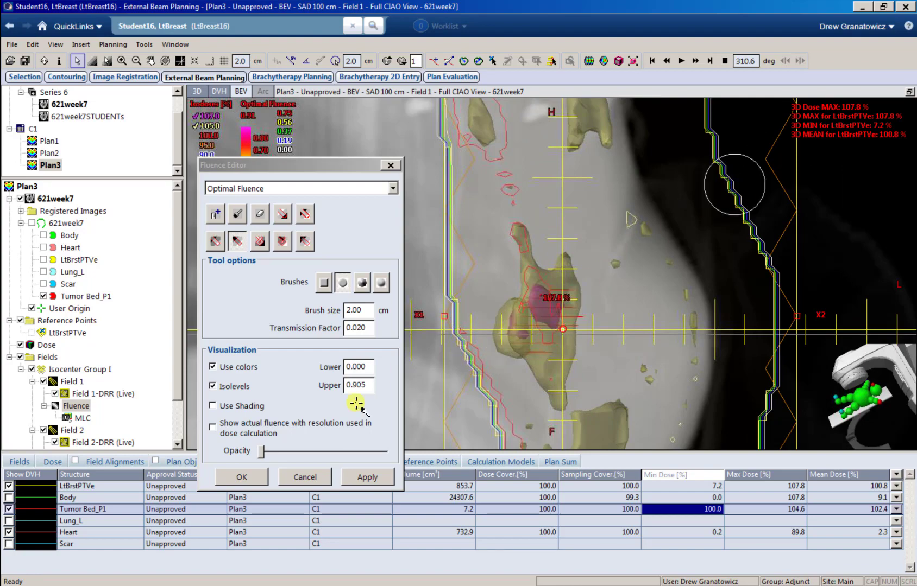
# Step: Close the fluence editor keeping the changes and restore the four-view layout
pyautogui.click(241, 478)
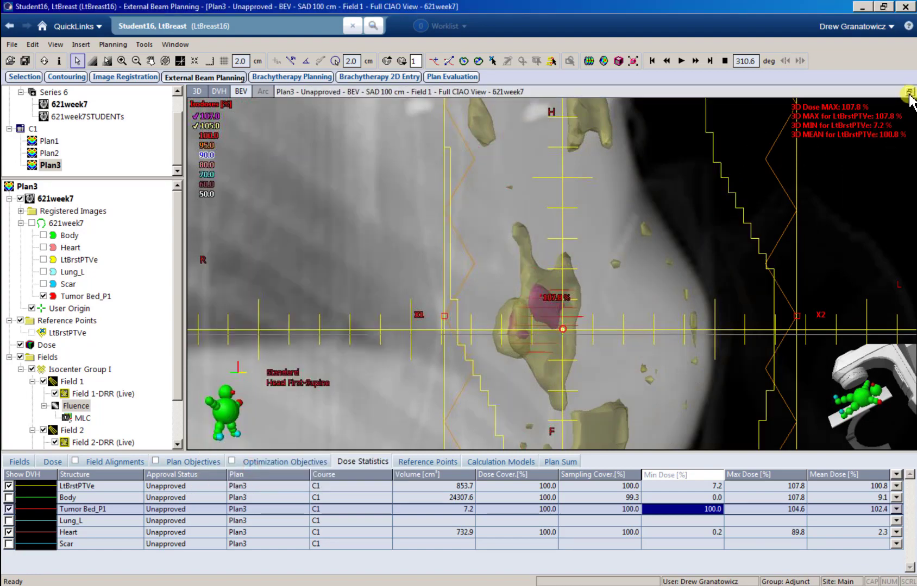
pyautogui.click(908, 93)
pyautogui.scroll(-3, 339, 212)
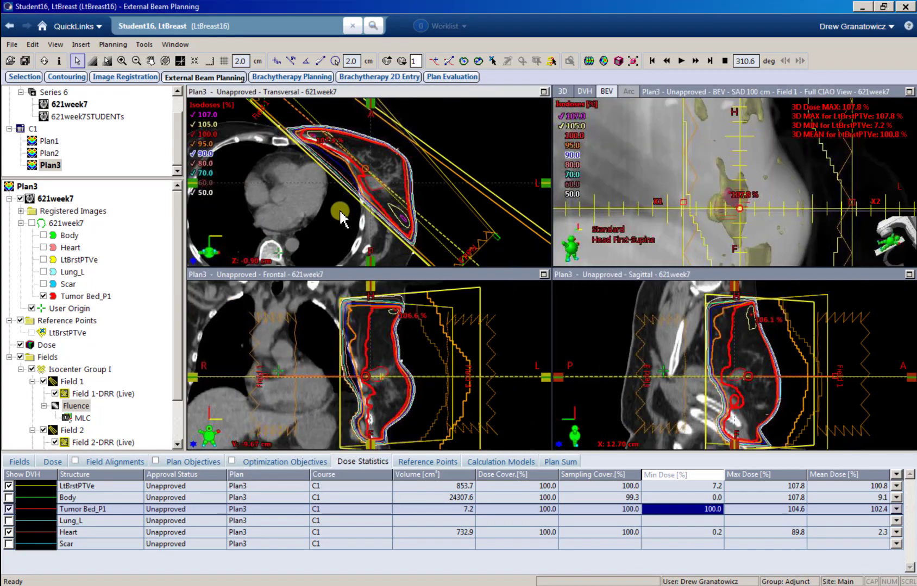
pyautogui.scroll(-5, 341, 210)
pyautogui.scroll(-10, 341, 210)
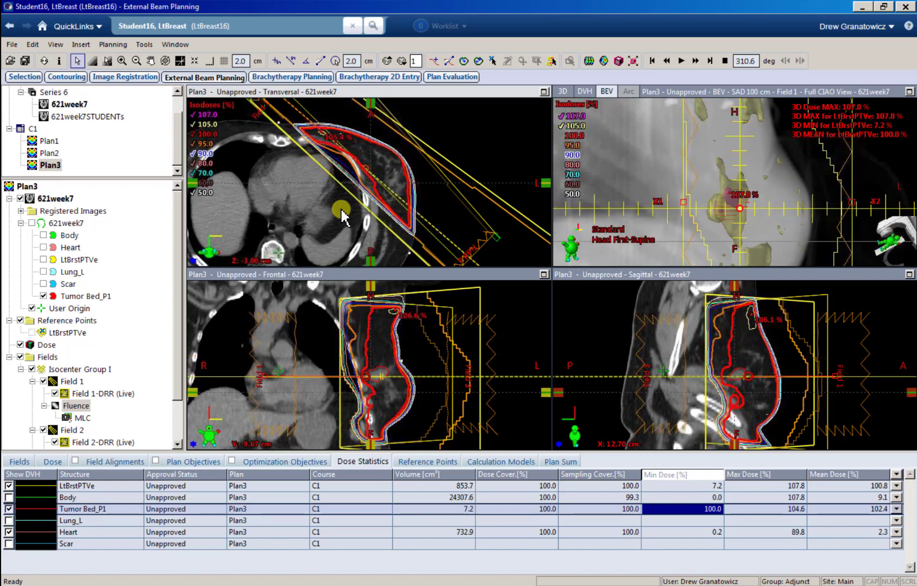
pyautogui.scroll(20, 341, 211)
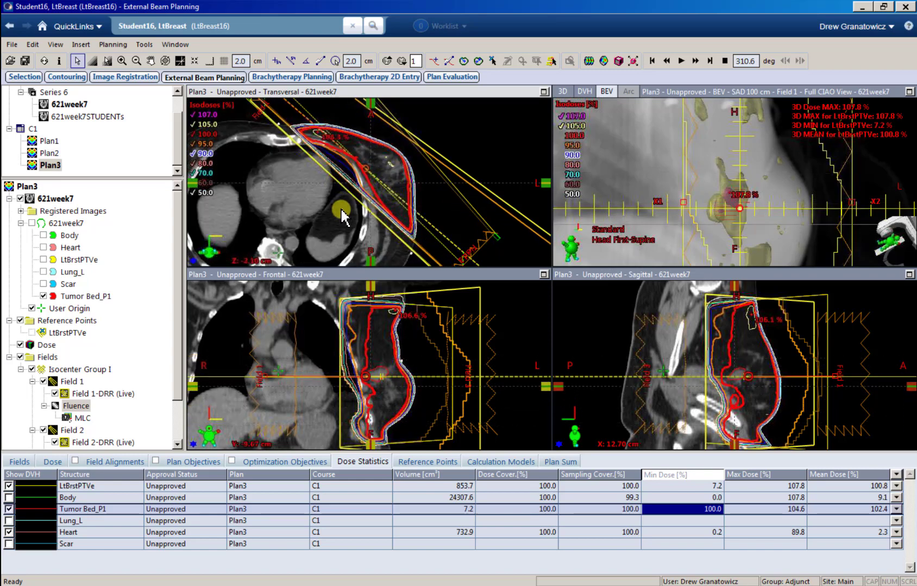
# Step: Scroll through transversal slices and zoom and pan Field 1's beam's-eye view onto the isocentre
pyautogui.scroll(-8, 342, 215)
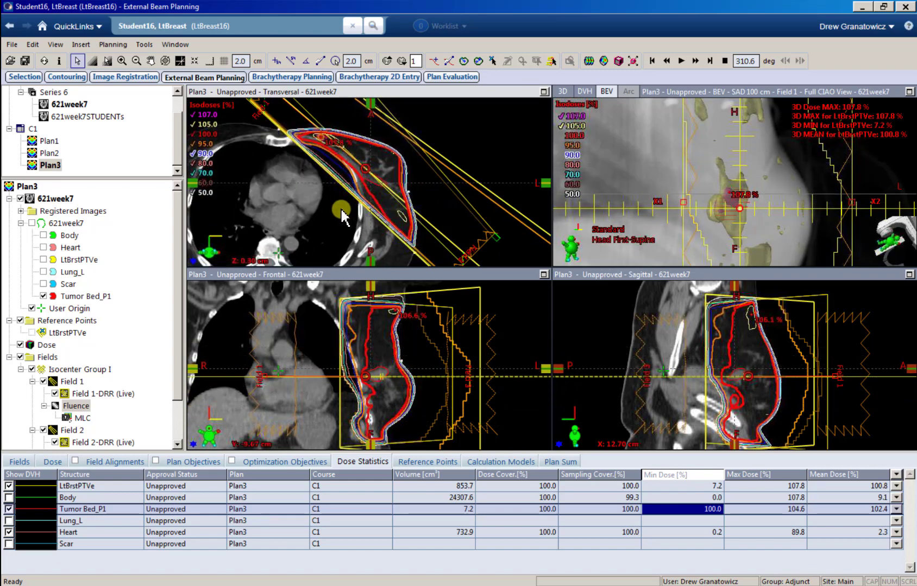
pyautogui.scroll(3, 356, 217)
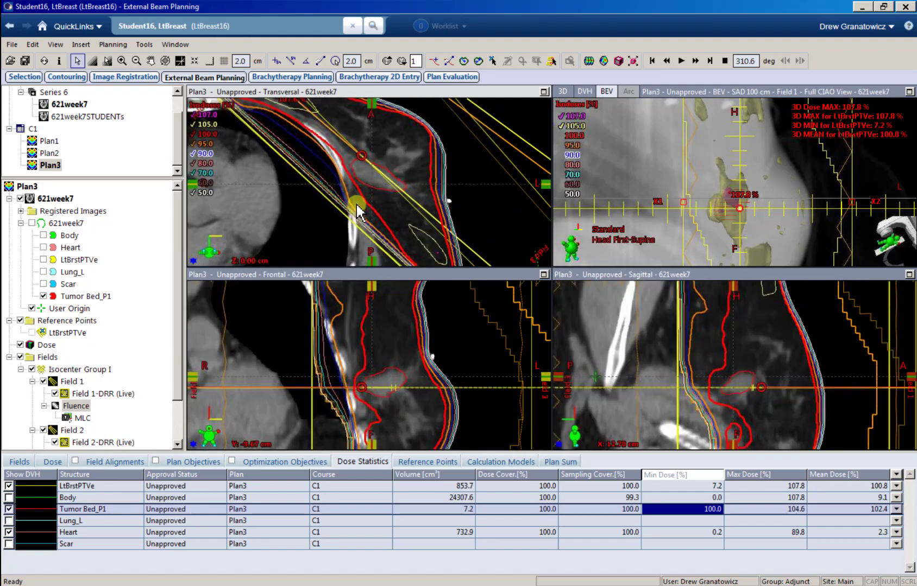
pyautogui.scroll(1, 356, 213)
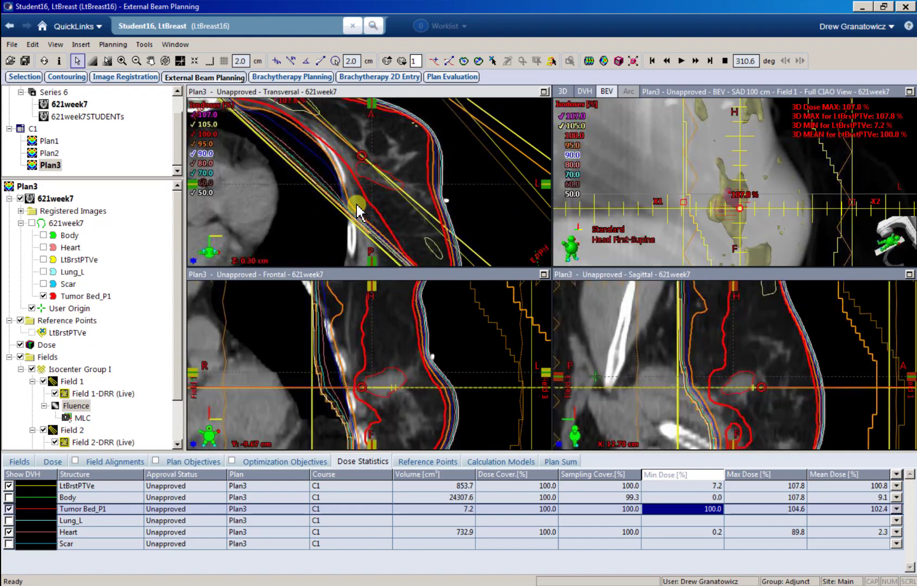
pyautogui.click(749, 200)
pyautogui.scroll(6, 749, 201)
pyautogui.moveTo(732, 215); pyautogui.dragTo(710, 155)
pyautogui.scroll(-1, 694, 187)
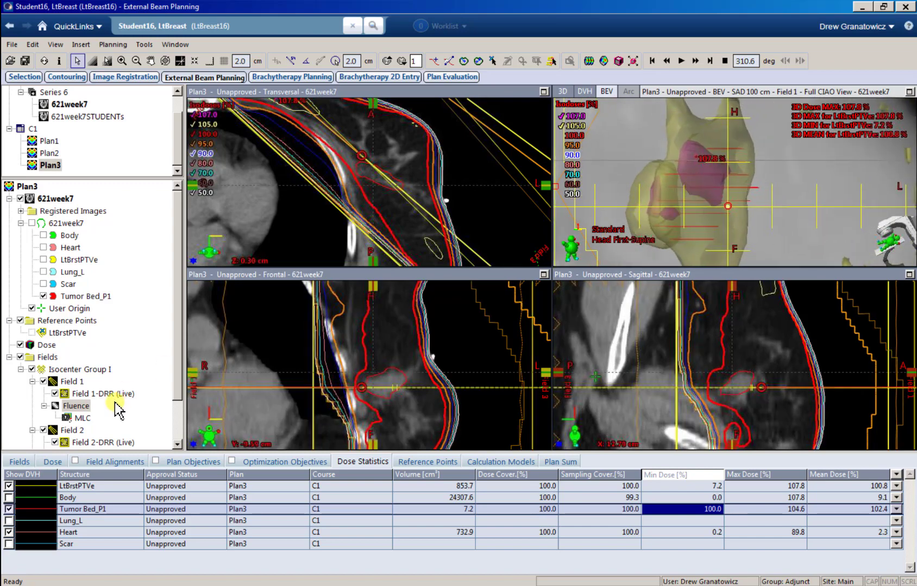
# Step: Switch to Field 2, then back to Field 1's fluence and bring up its actions
pyautogui.click(65, 431)
pyautogui.click(75, 406)
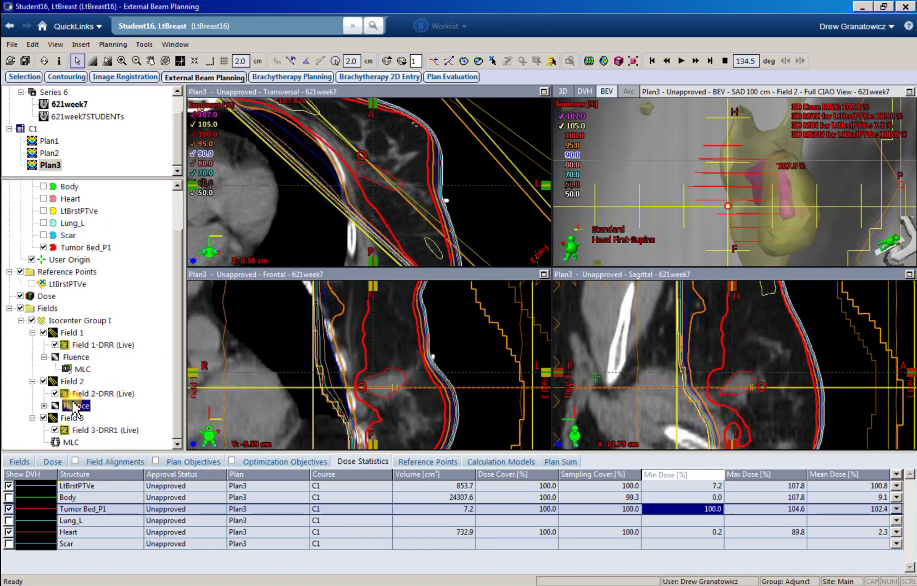
pyautogui.click(74, 357)
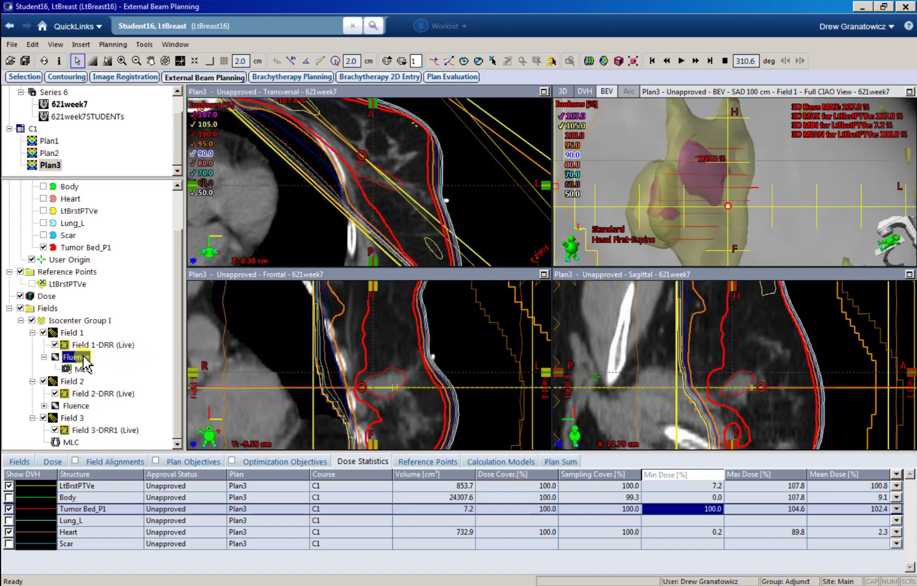
pyautogui.rightClick(78, 359)
# Step: Dab Field 1's fluence down on the purple hot spot with a 0.5 cm, 0.015-transmission brush and apply
pyautogui.click(101, 371)
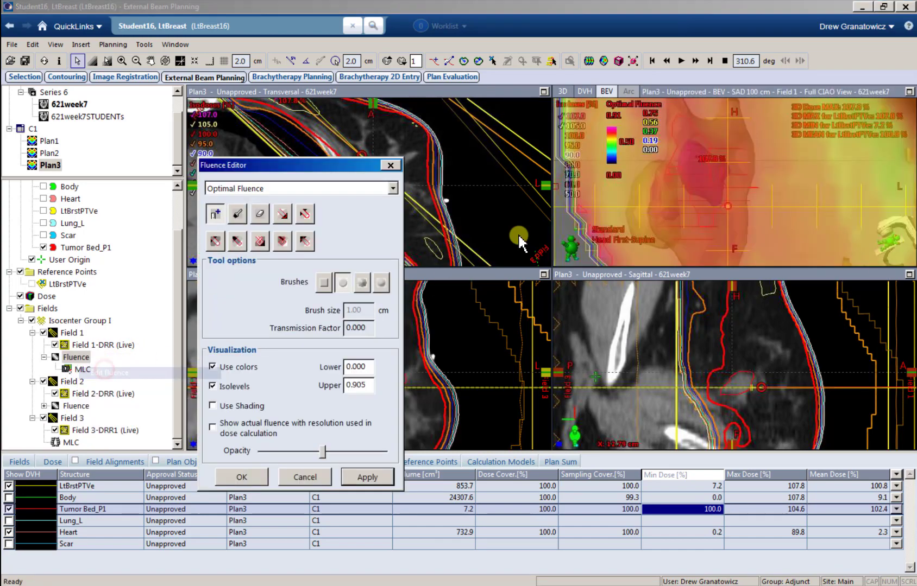
pyautogui.click(236, 245)
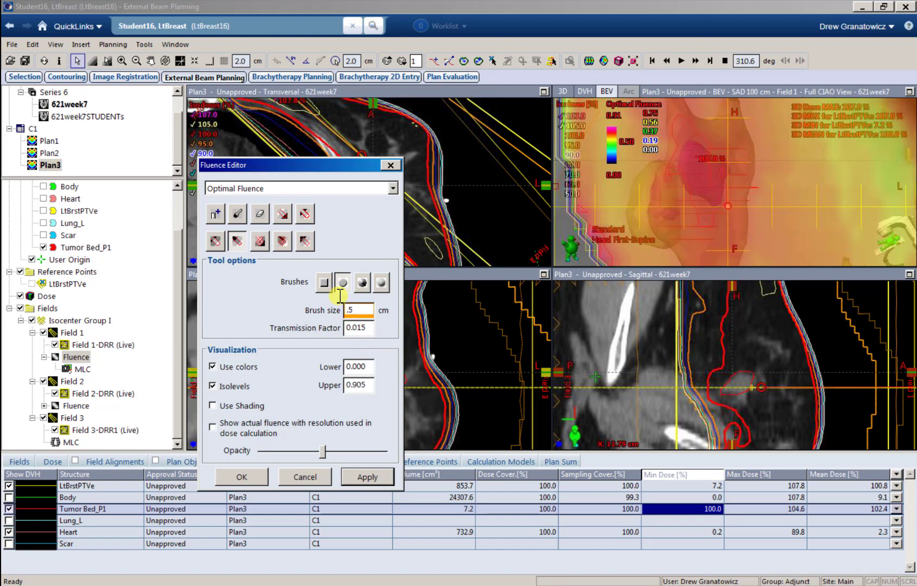
pyautogui.moveTo(322, 453); pyautogui.dragTo(154, 456)
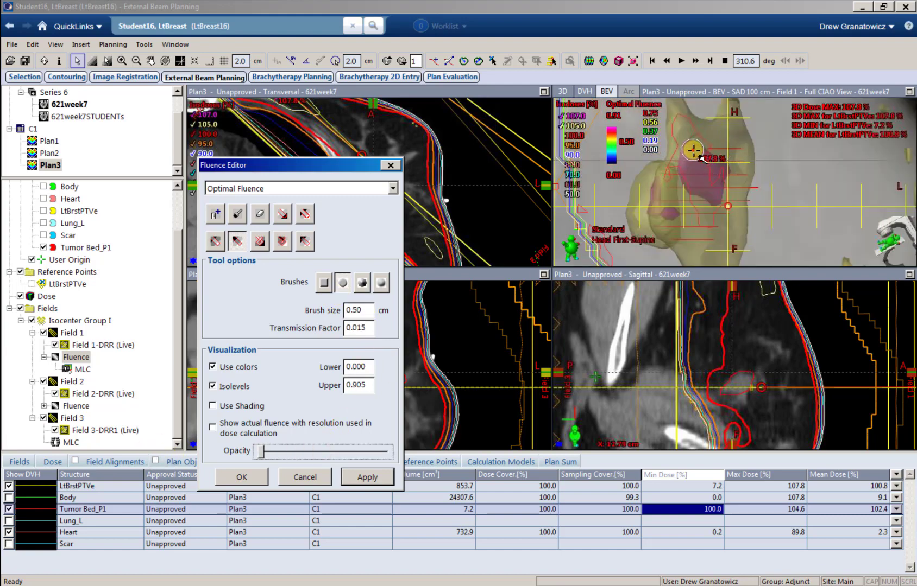
pyautogui.moveTo(693, 150)
pyautogui.mouseDown()
pyautogui.moveTo(718, 187)
pyautogui.moveTo(704, 190)
pyautogui.moveTo(689, 161)
pyautogui.moveTo(712, 189)
pyautogui.mouseUp()
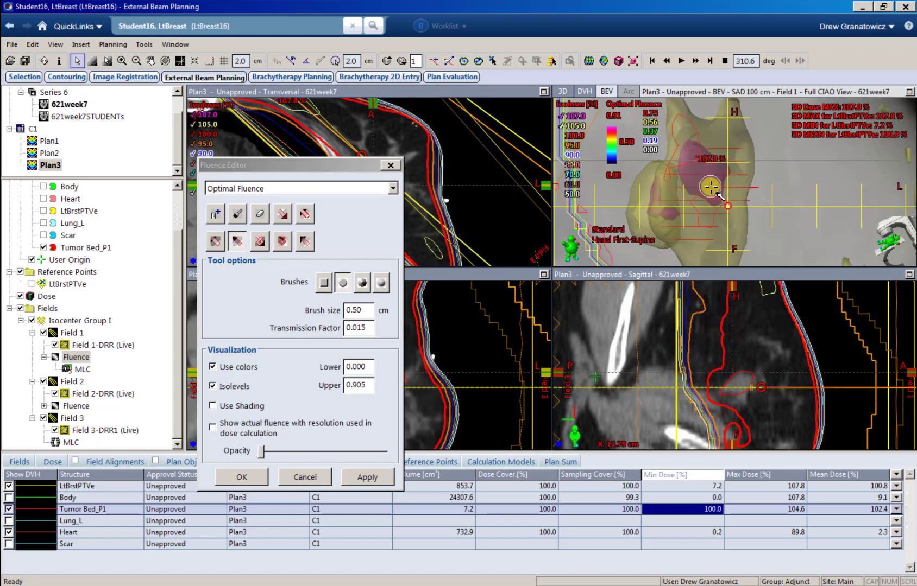
pyautogui.click(367, 478)
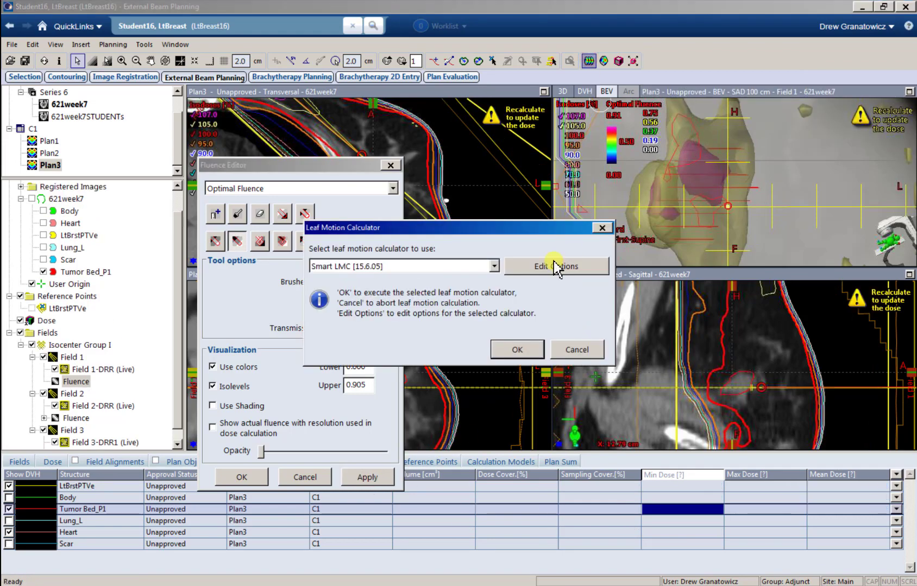
# Step: Rerun Smart LMC to bring the maximum to 107.7%, then paint down one more Field 1 fluence spot and apply it
pyautogui.click(540, 347)
pyautogui.click(530, 400)
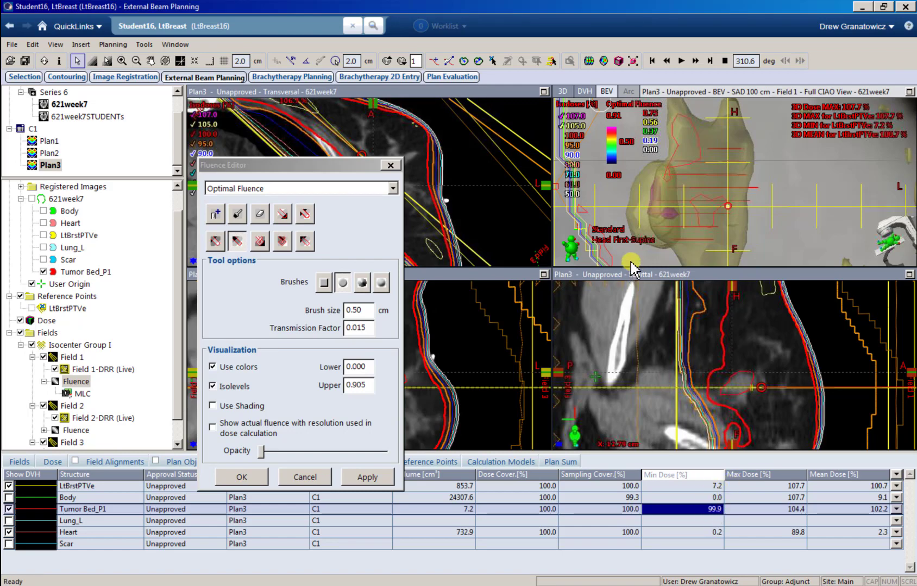
pyautogui.click(216, 240)
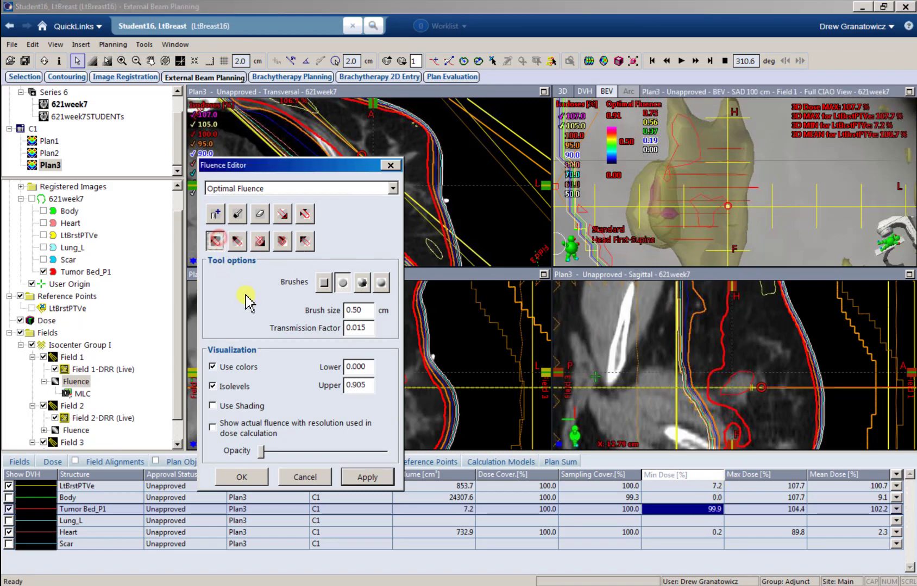
pyautogui.click(697, 158)
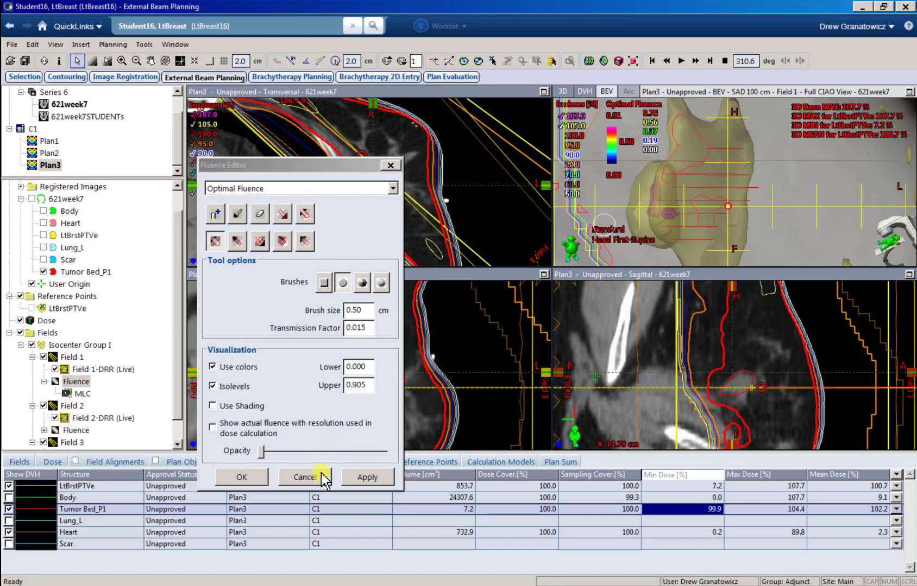
pyautogui.click(348, 480)
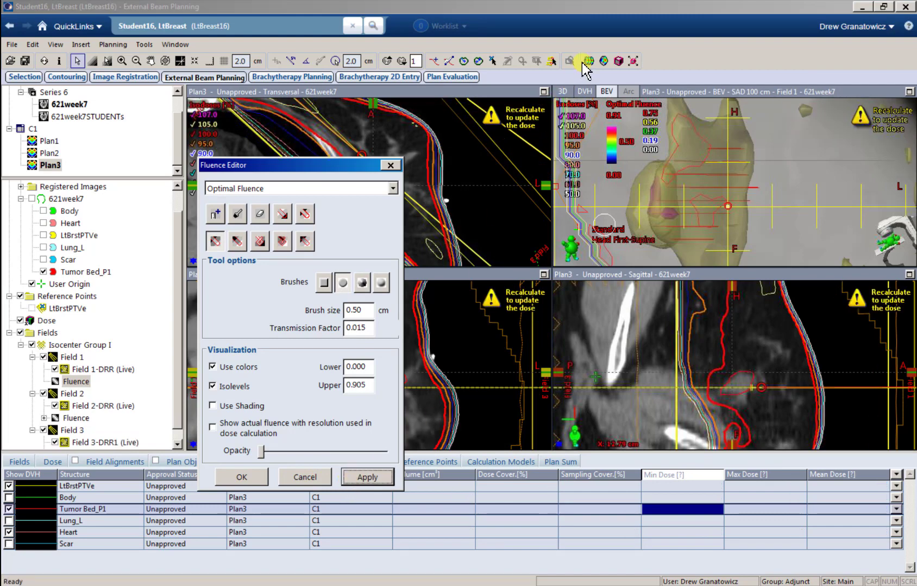
# Step: Regenerate Field 1 leaf motions with Smart LMC, then select Tumor Bed_P1 to check PTV max 107.7%
pyautogui.click(588, 60)
pyautogui.click(509, 350)
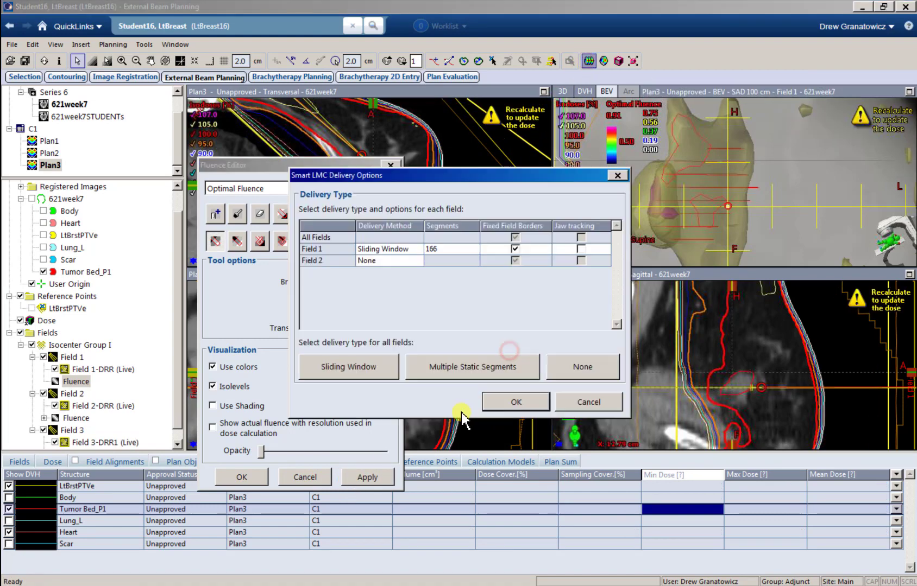
pyautogui.click(489, 406)
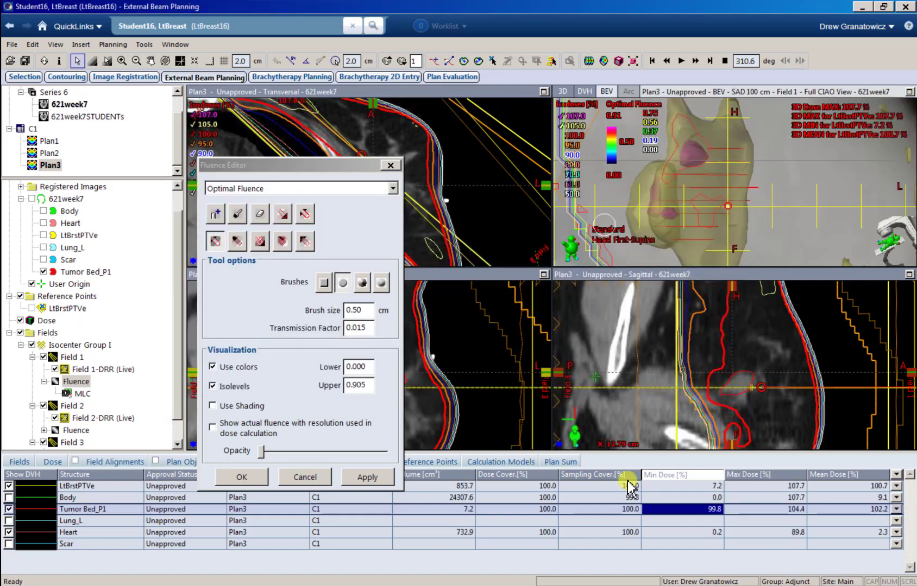
pyautogui.click(712, 510)
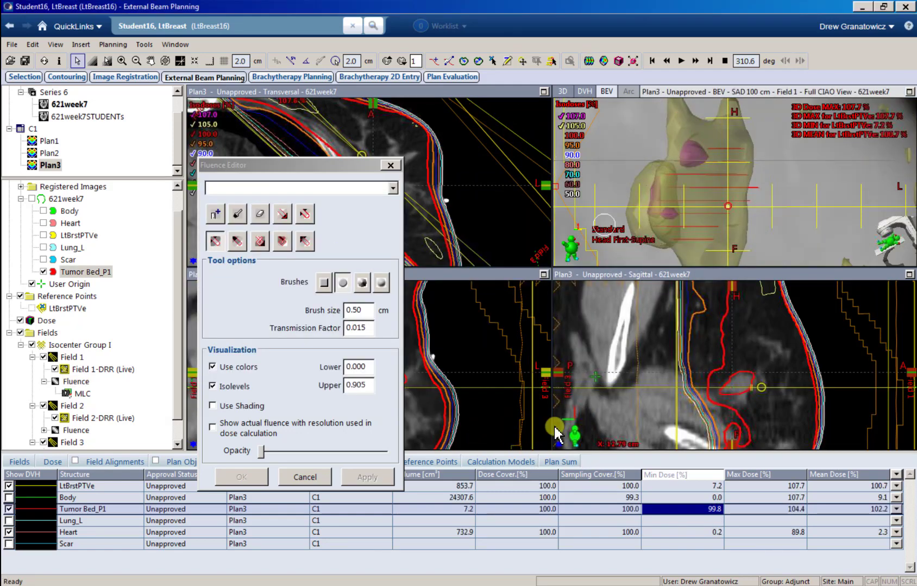
# Step: Show the 16 × 266.0 cGy prescription at 91.30% normalization, cancel the Fluence Editor, and select Field 1's fluence
pyautogui.click(53, 461)
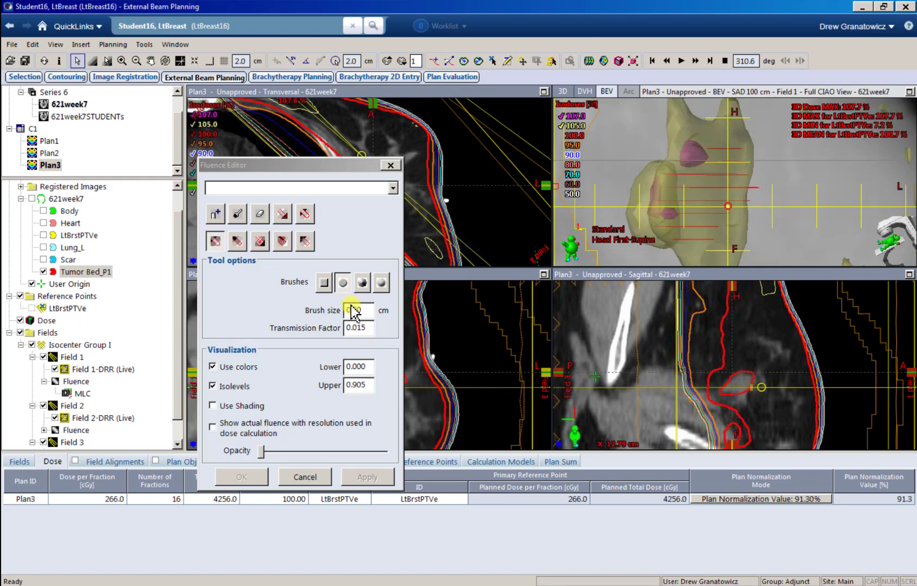
pyautogui.click(369, 329)
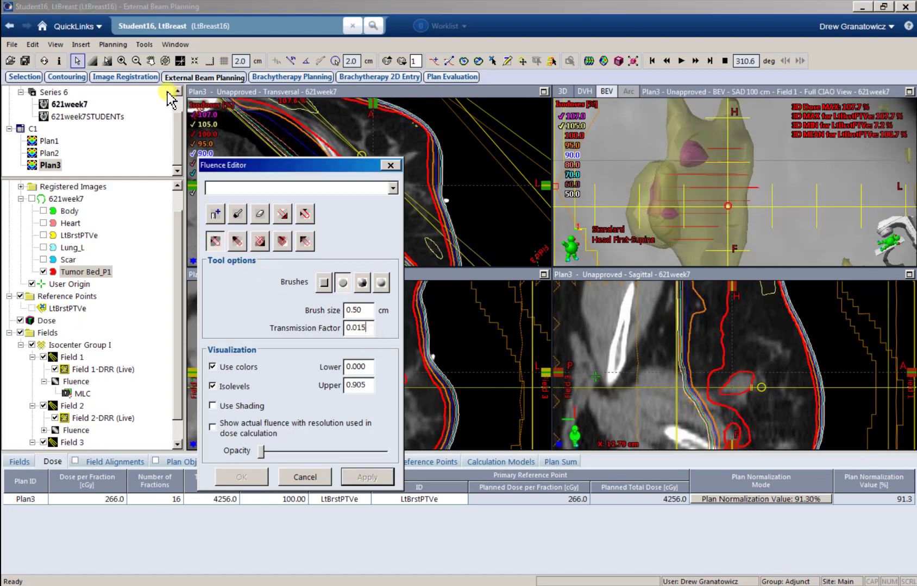
pyautogui.click(305, 477)
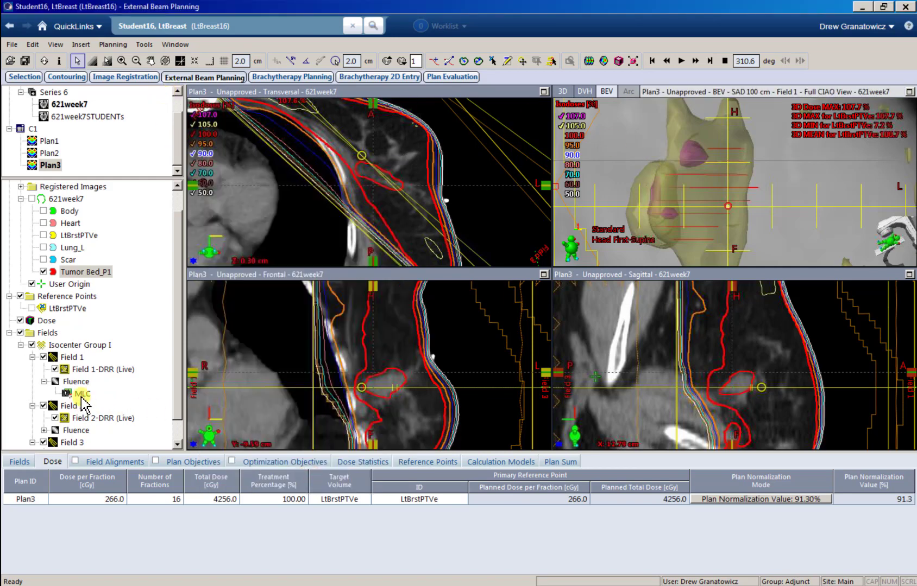
pyautogui.click(76, 383)
# Step: Edit Field 1's fluence with a 0.50 cm brush and a faded fluence overlay
pyautogui.rightClick(81, 389)
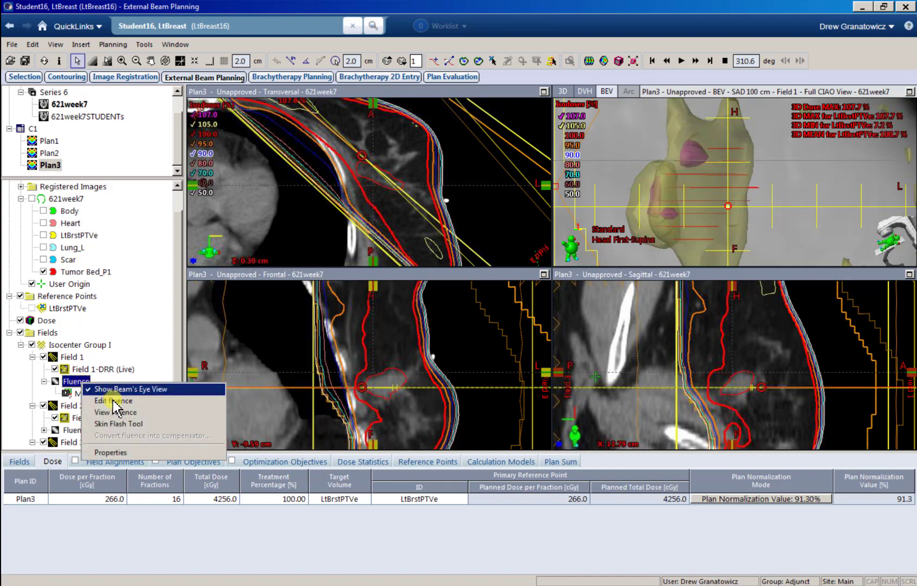
pyautogui.click(117, 402)
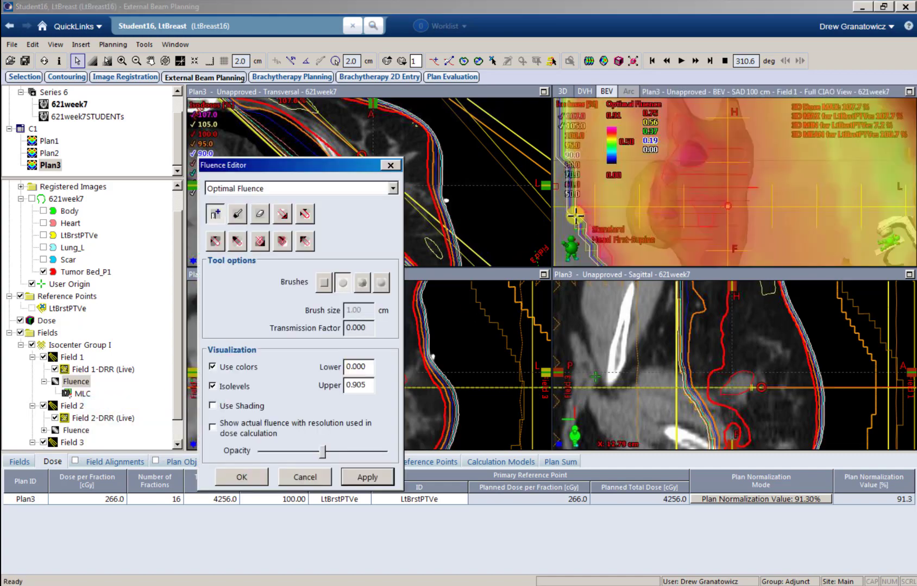
pyautogui.click(216, 243)
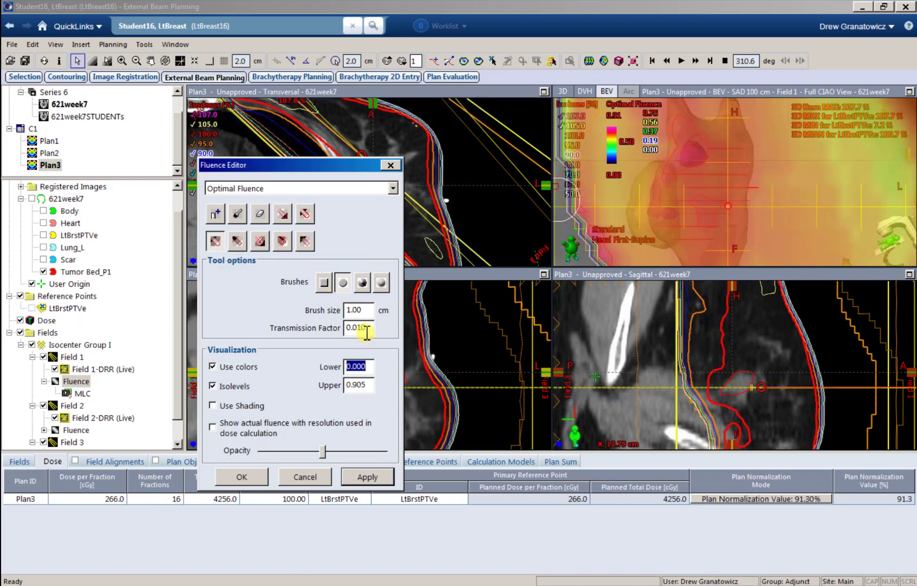
pyautogui.doubleClick(369, 309)
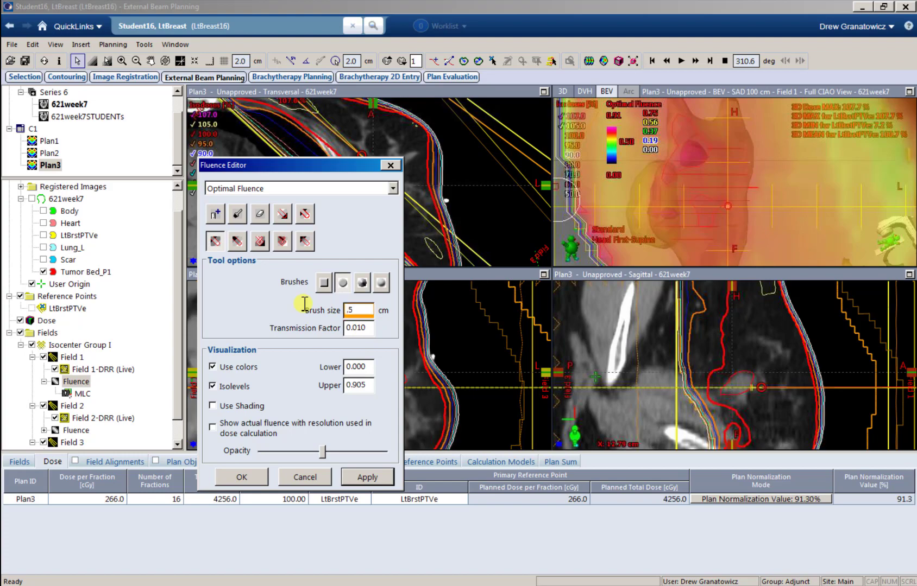
pyautogui.press('Tab')
pyautogui.moveTo(325, 453); pyautogui.dragTo(214, 462)
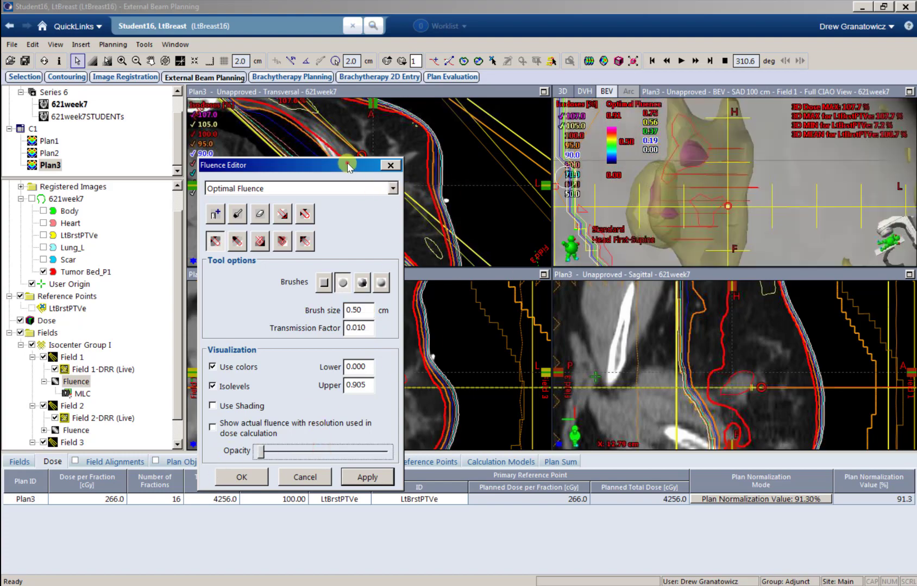
# Step: Paint the fluence down over the hot spot in the transversal view and apply it
pyautogui.moveTo(347, 165); pyautogui.dragTo(420, 268)
pyautogui.click(362, 179)
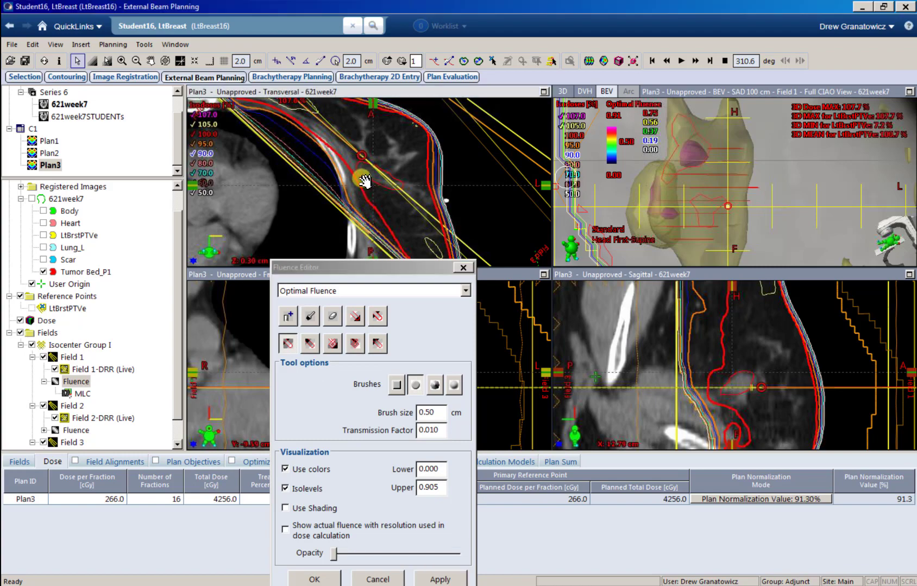
pyautogui.scroll(3, 362, 181)
pyautogui.scroll(1, 355, 167)
pyautogui.scroll(-4, 356, 173)
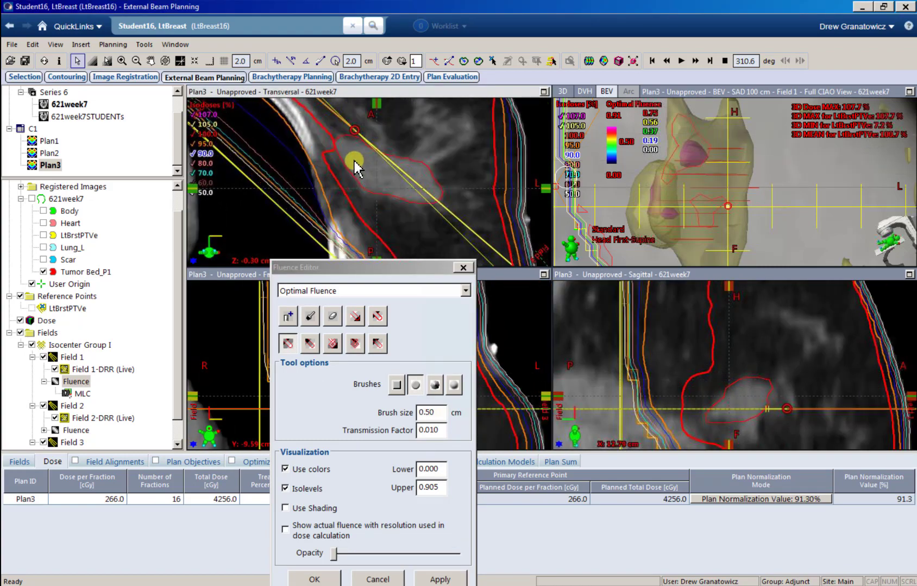
pyautogui.scroll(-3, 357, 174)
pyautogui.scroll(2, 357, 177)
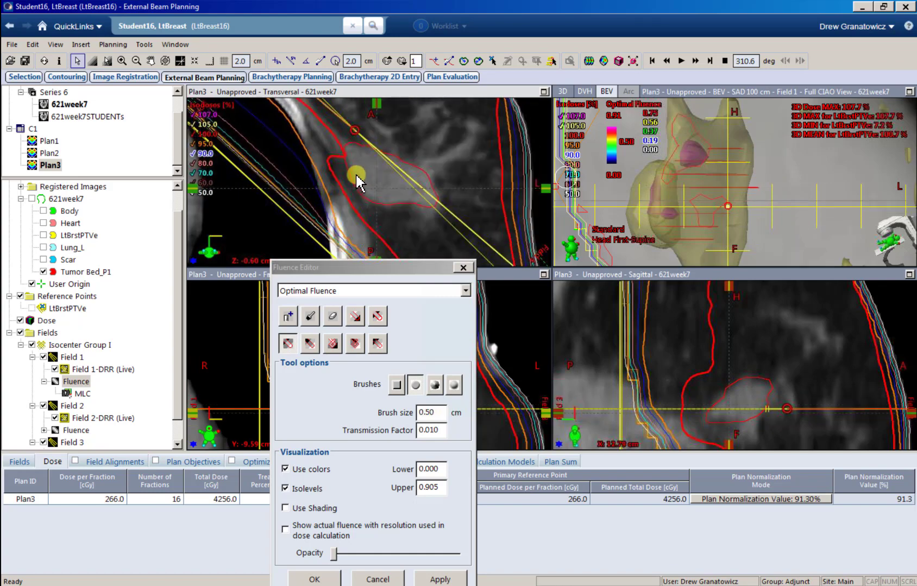
pyautogui.scroll(1, 345, 156)
pyautogui.scroll(-1, 346, 155)
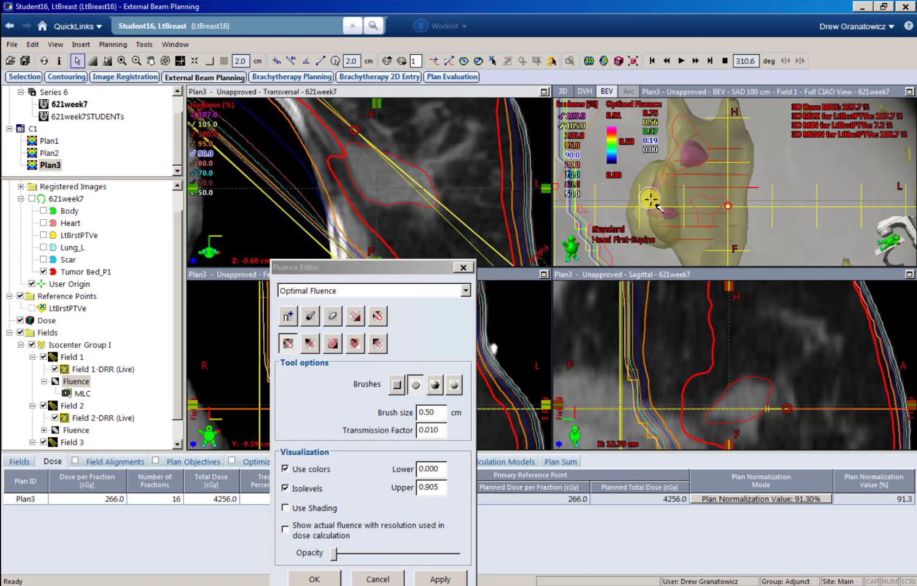
pyautogui.moveTo(698, 180)
pyautogui.mouseDown()
pyautogui.moveTo(700, 195)
pyautogui.moveTo(693, 178)
pyautogui.mouseUp()
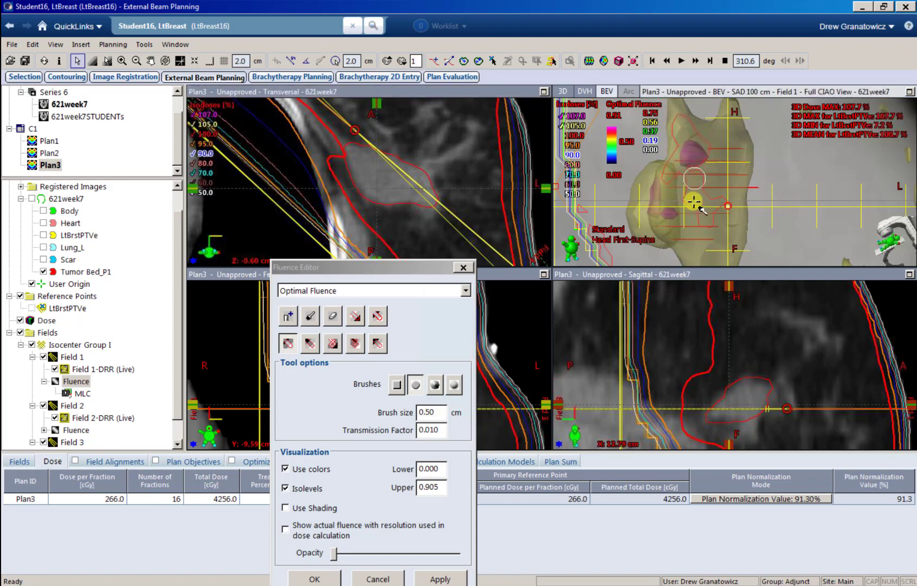
pyautogui.click(442, 580)
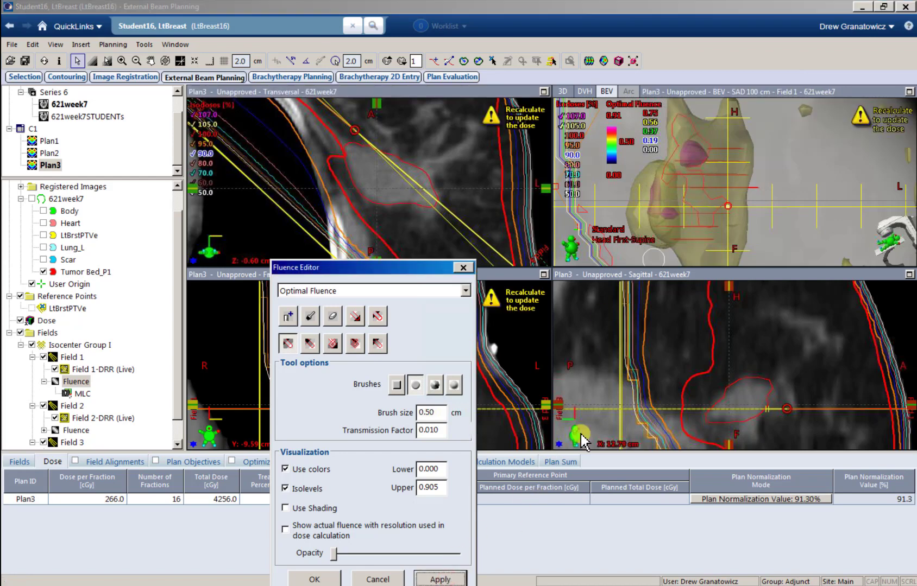
# Step: Recalculate Field 1 leaf motions and dose, then check statistics: PTV max 107.7%, mean 100.8%, tumor bed min 100.1%
pyautogui.click(588, 60)
pyautogui.click(538, 349)
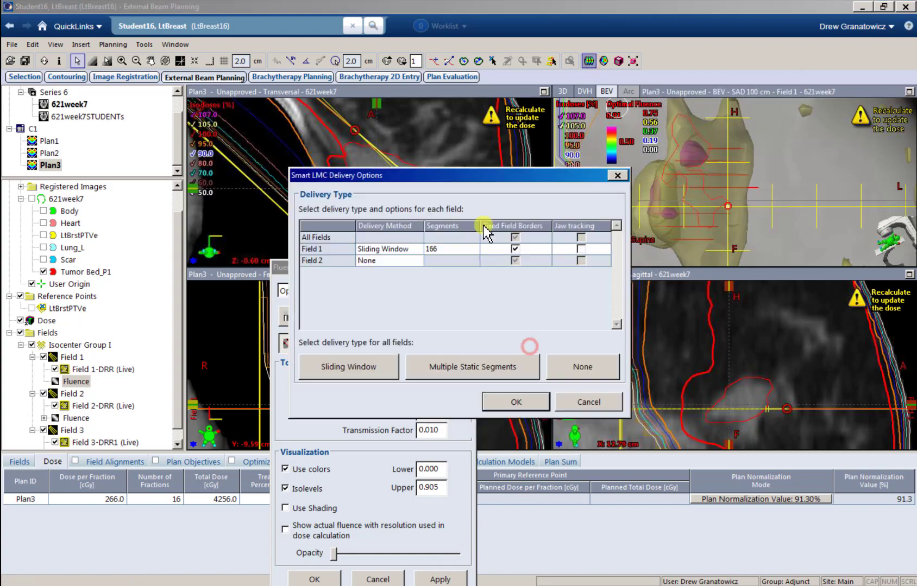
pyautogui.click(506, 403)
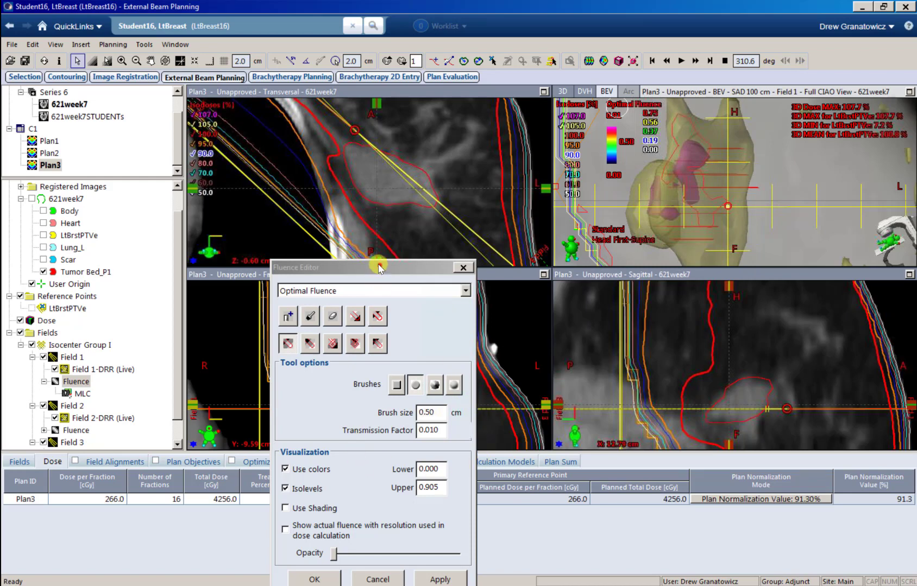
pyautogui.moveTo(379, 267); pyautogui.dragTo(265, 142)
pyautogui.click(353, 461)
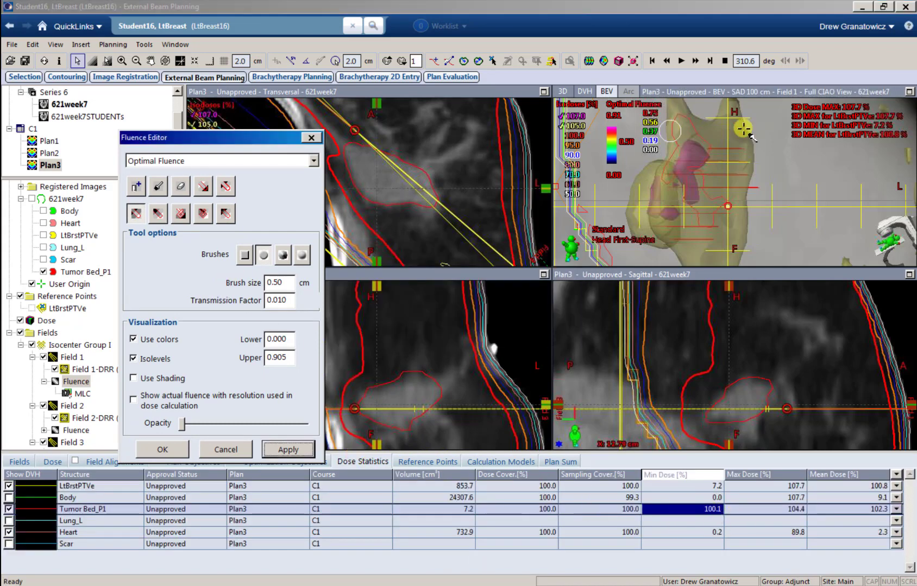
# Step: Close the Fluence Editor and browse isodoses through transversal slices and shifted frontal and sagittal planes
pyautogui.click(152, 452)
pyautogui.click(404, 94)
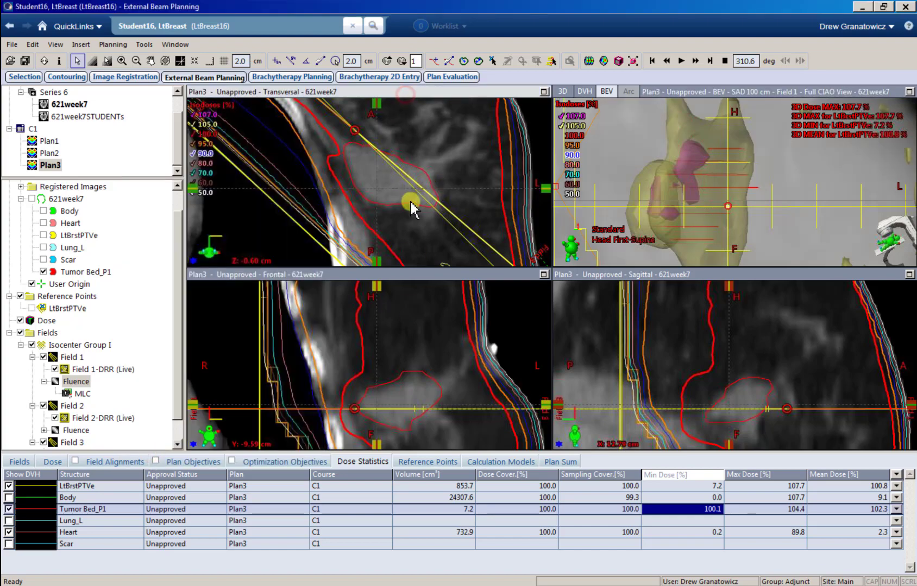
pyautogui.scroll(-4, 409, 202)
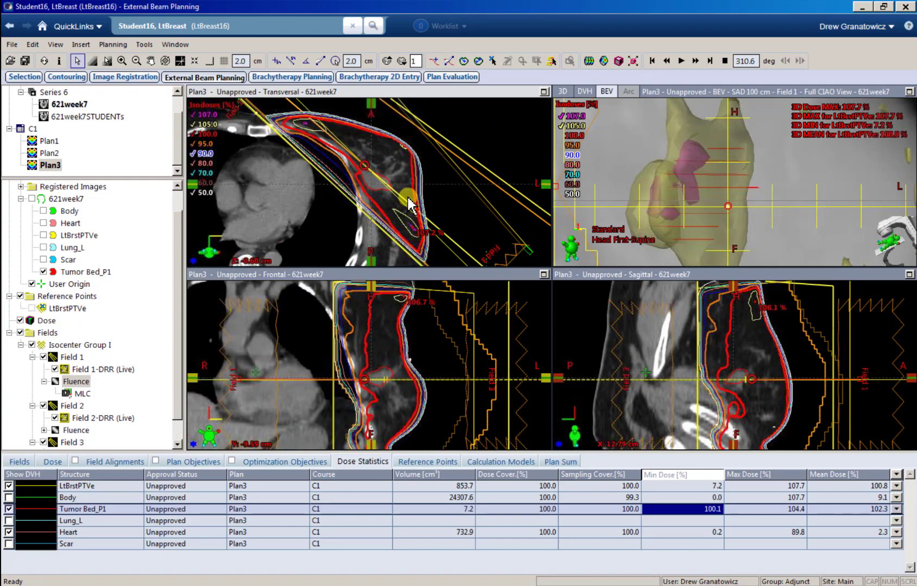
pyautogui.scroll(8, 408, 199)
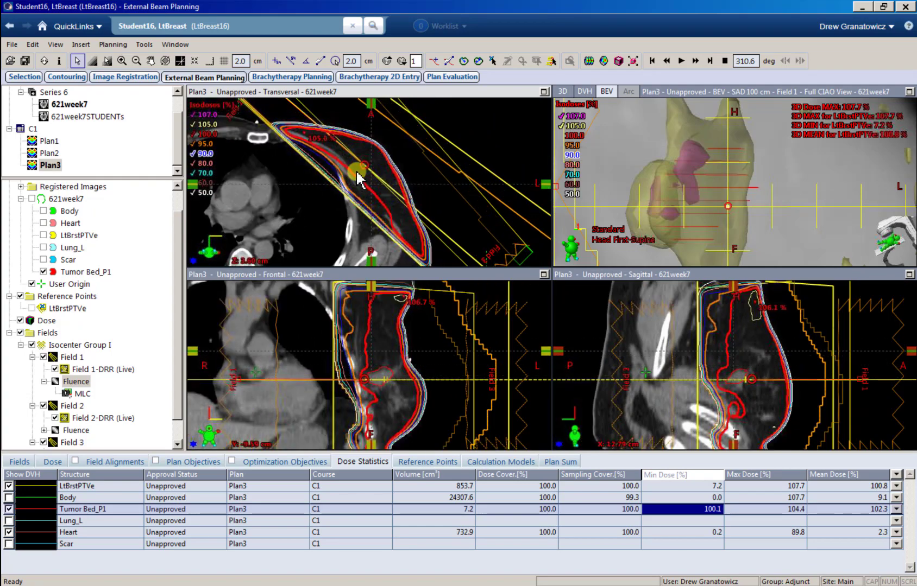
pyautogui.scroll(-10, 359, 182)
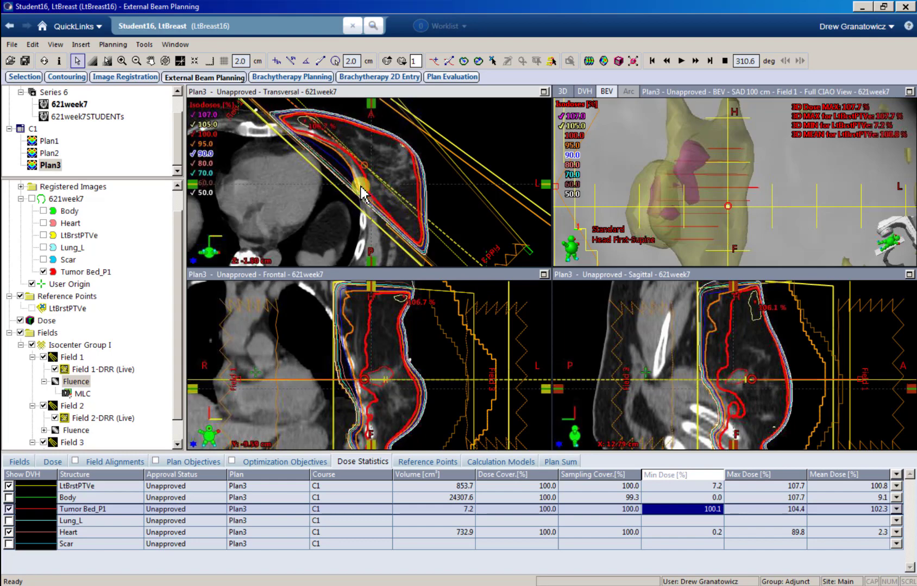
pyautogui.scroll(1, 369, 188)
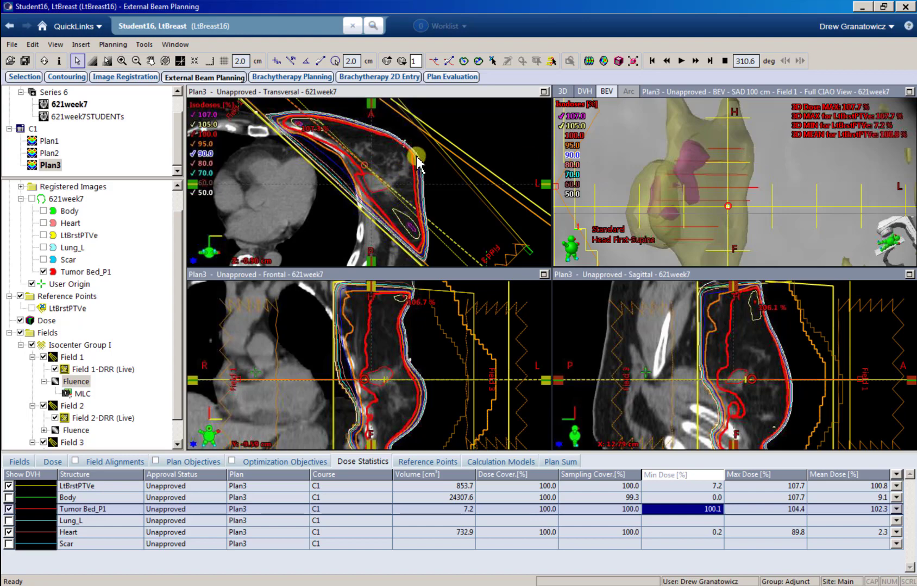
pyautogui.moveTo(417, 163); pyautogui.dragTo(384, 177)
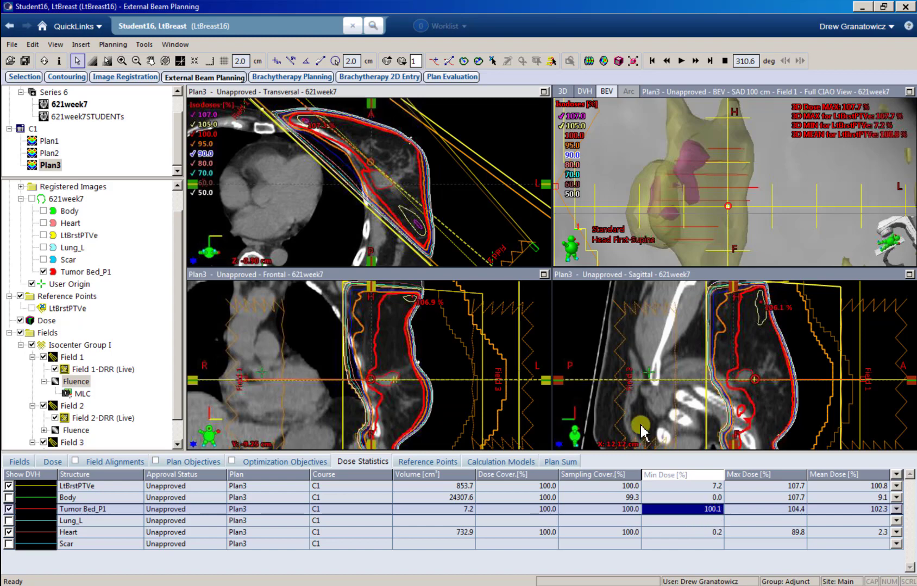
pyautogui.moveTo(355, 172); pyautogui.dragTo(378, 172)
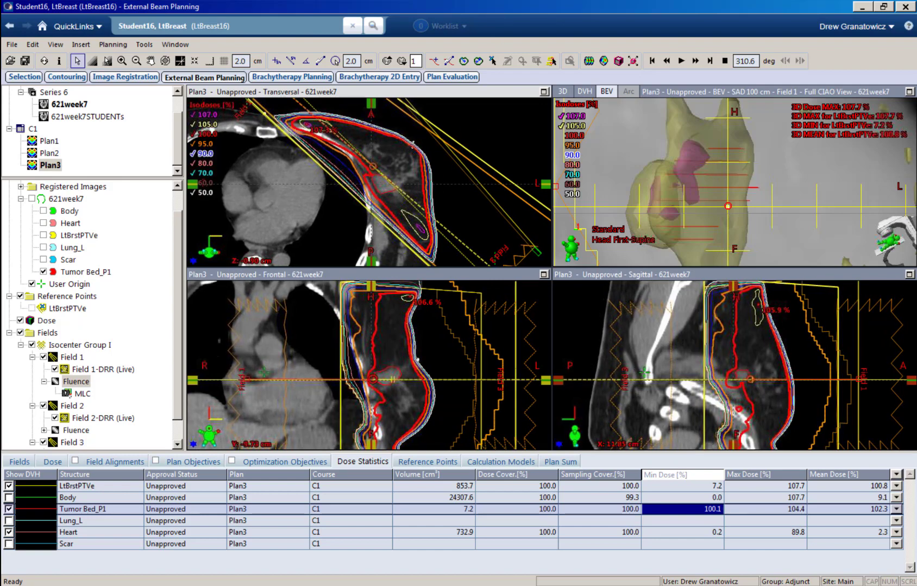